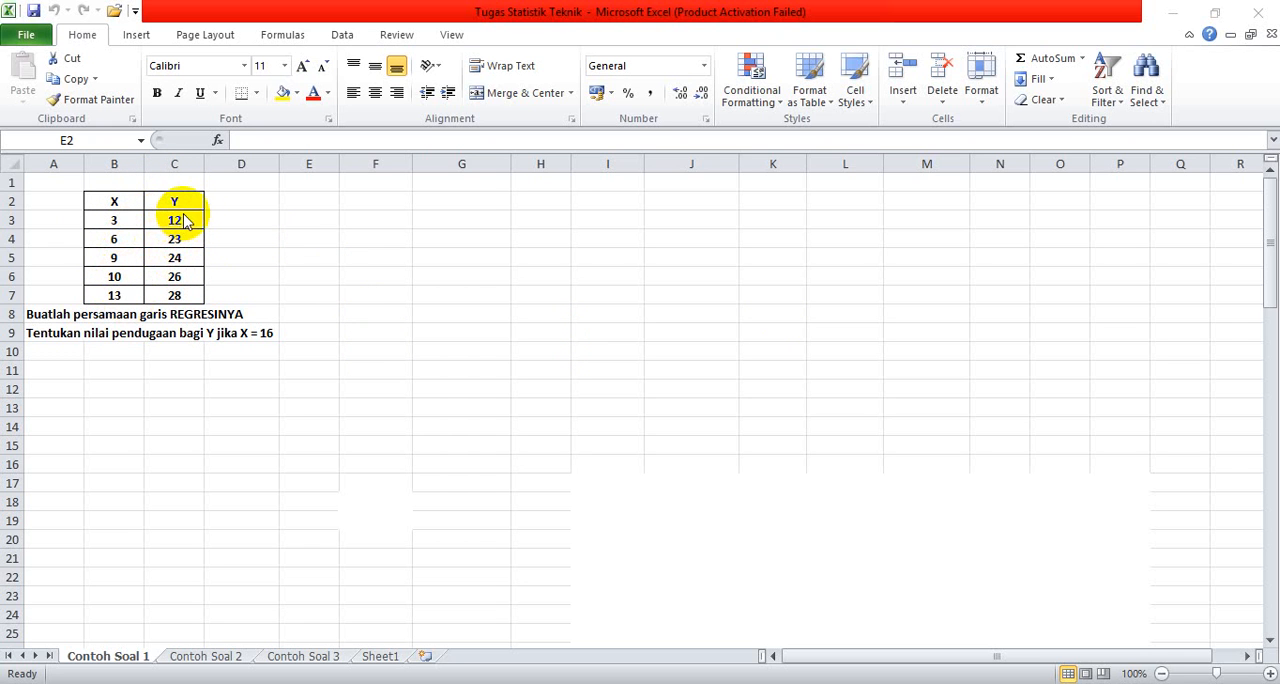
Step: Select cell E2 on the Contoh Soal 1 sheet and start the Regression tool from Data Analysis
left_click(318, 203)
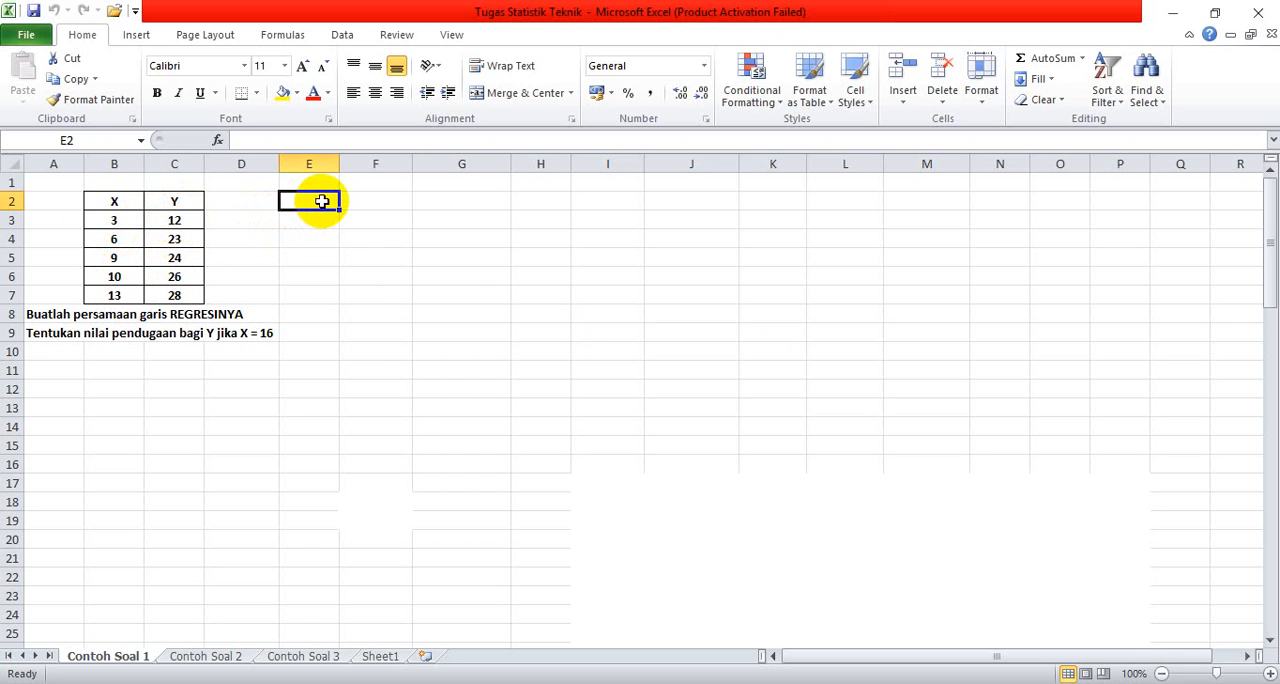
left_click(342, 35)
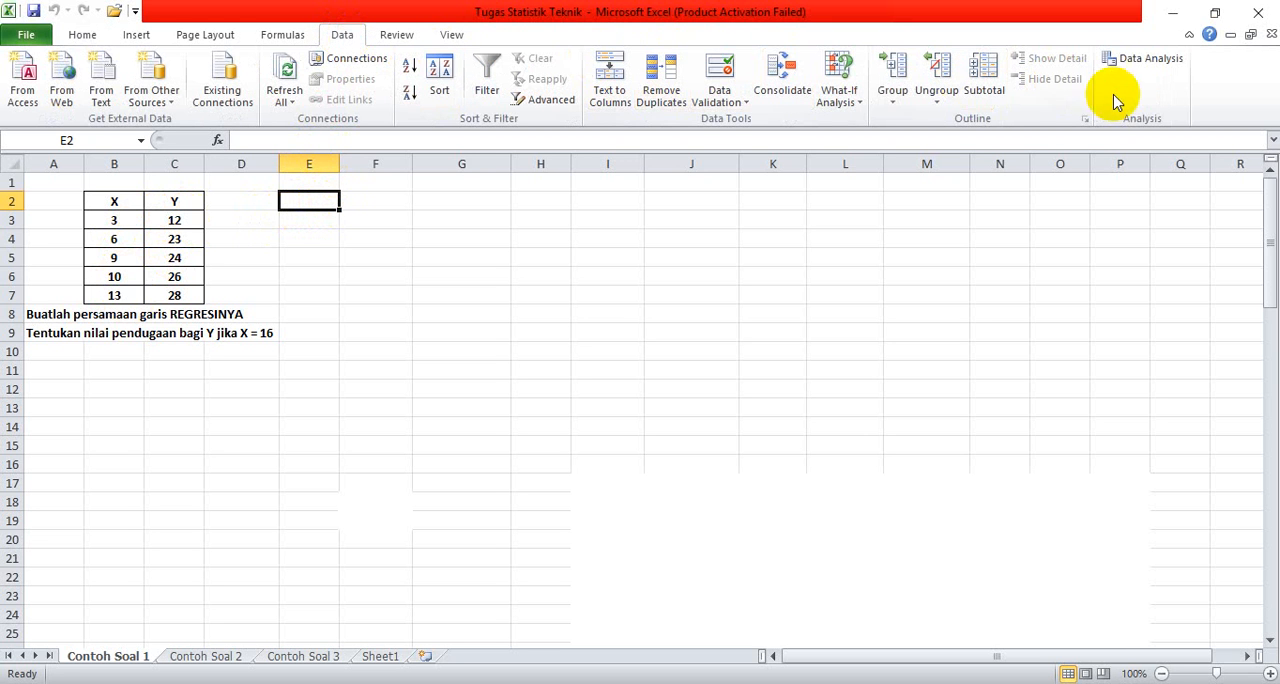
left_click(1140, 62)
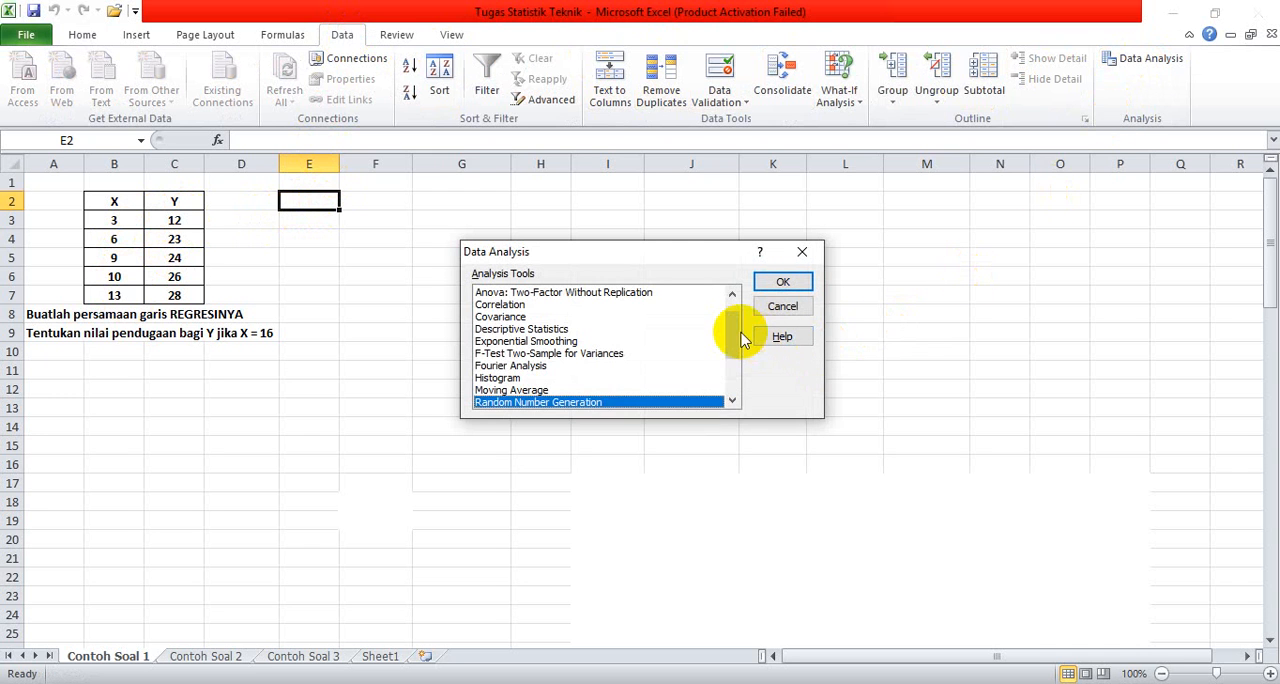
left_click_drag(737, 332, 729, 401)
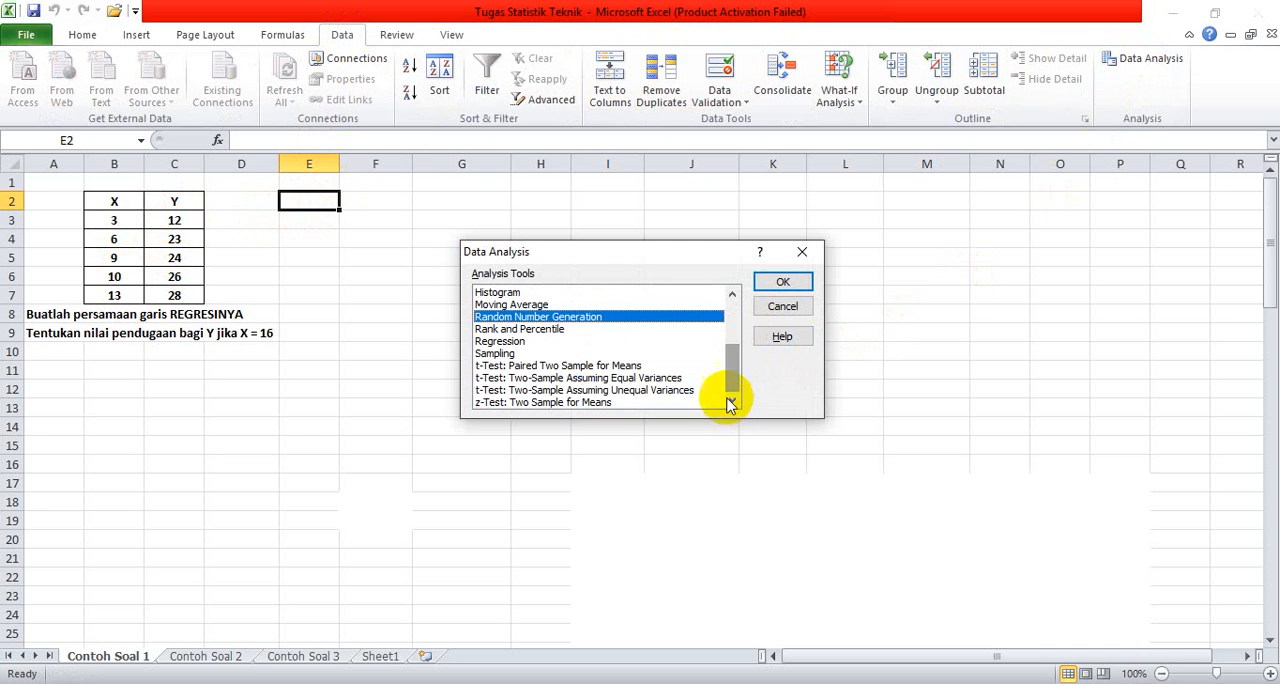
left_click(541, 343)
left_click(770, 288)
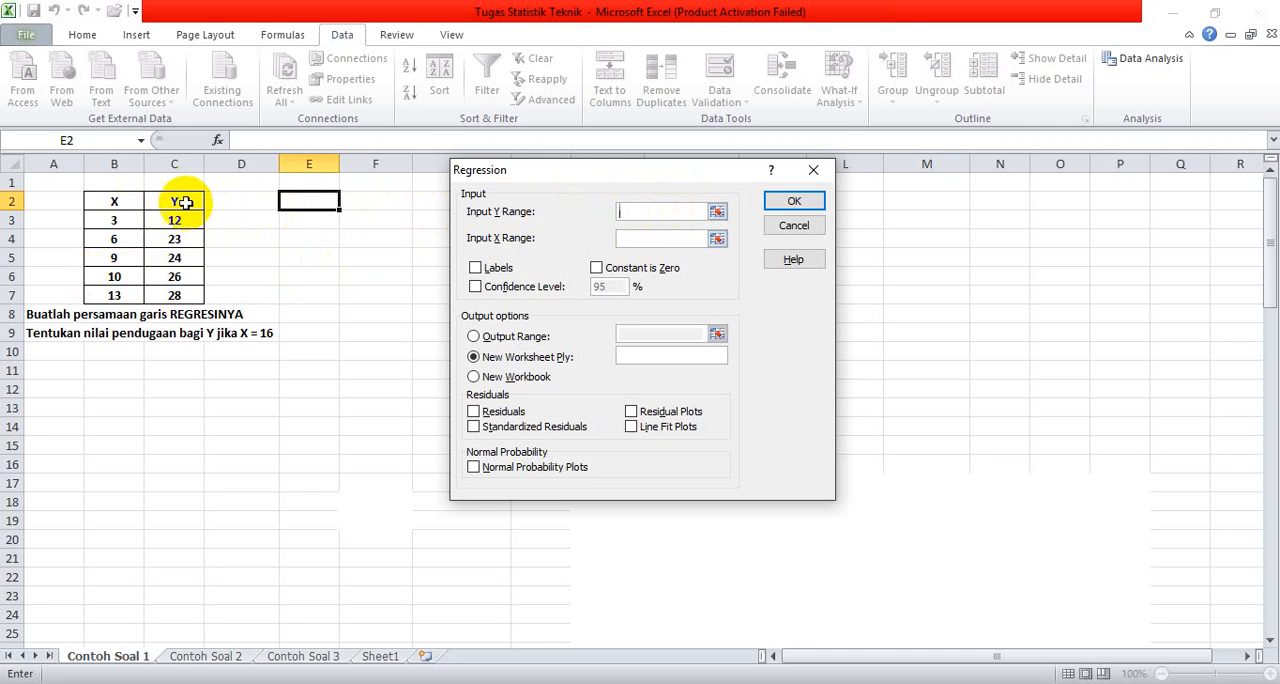
Step: Run the regression with Y range C2:C7, X range B2:B7, Labels enabled and the output range at E2
left_click_drag(185, 201, 189, 292)
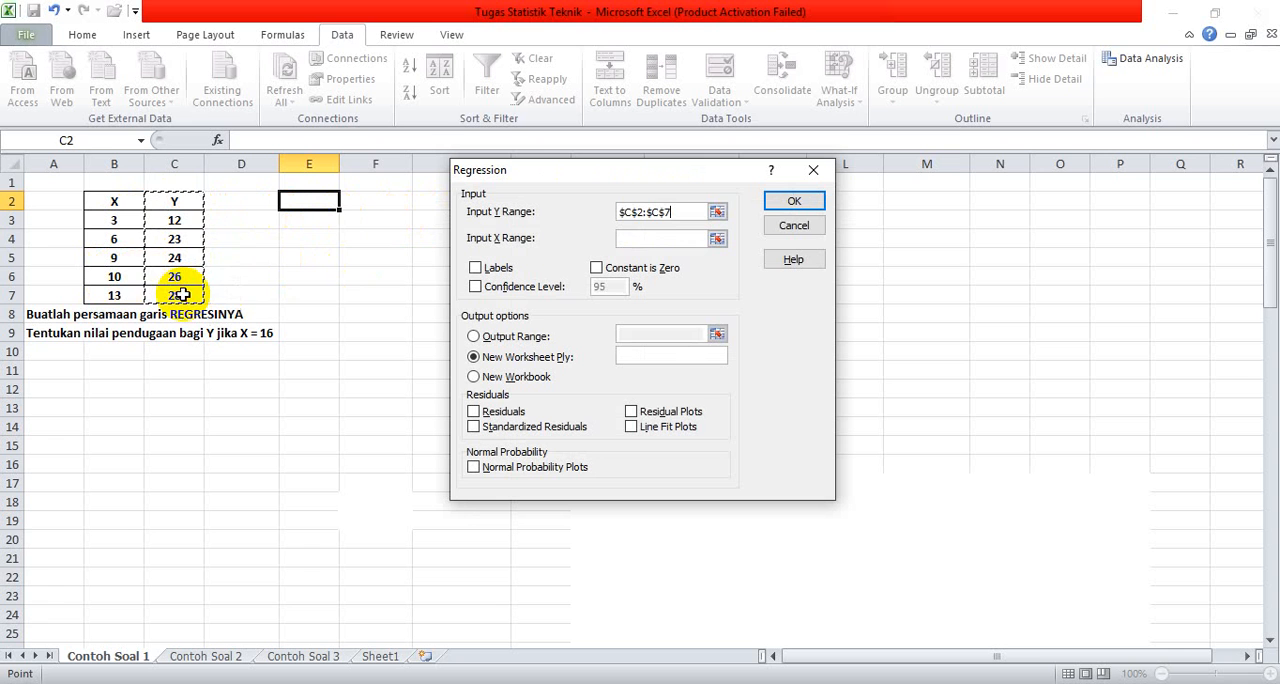
left_click(659, 242)
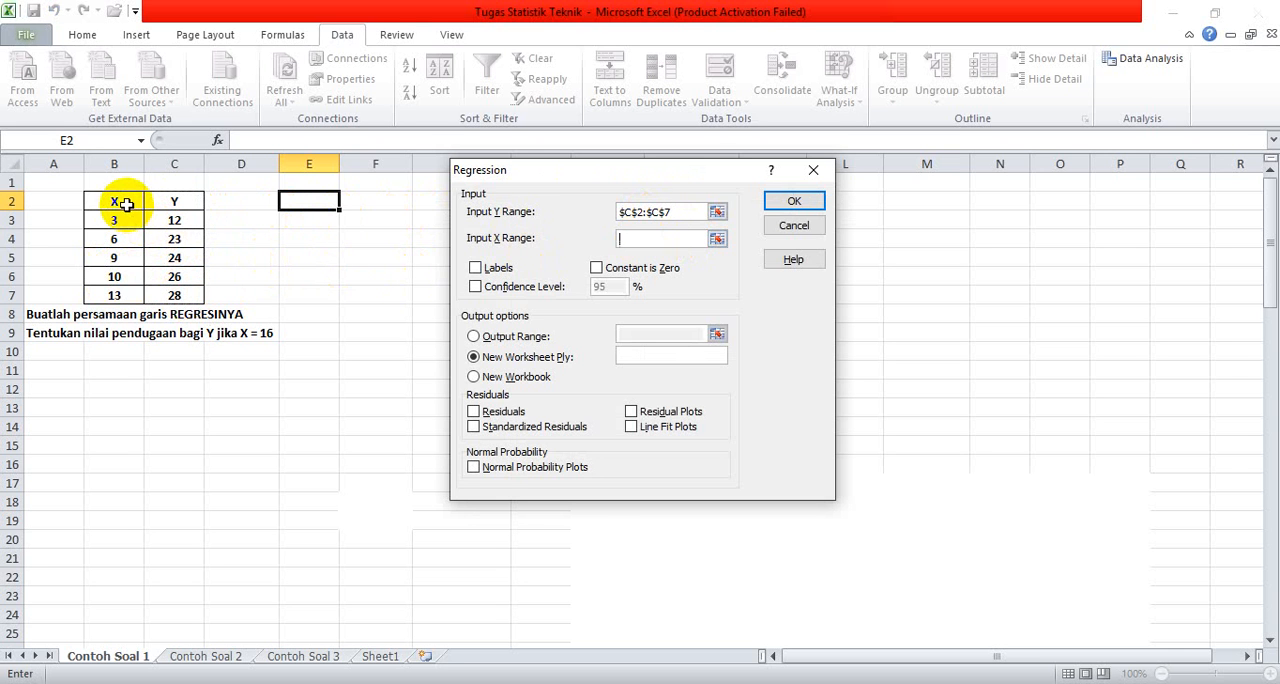
left_click_drag(127, 204, 116, 289)
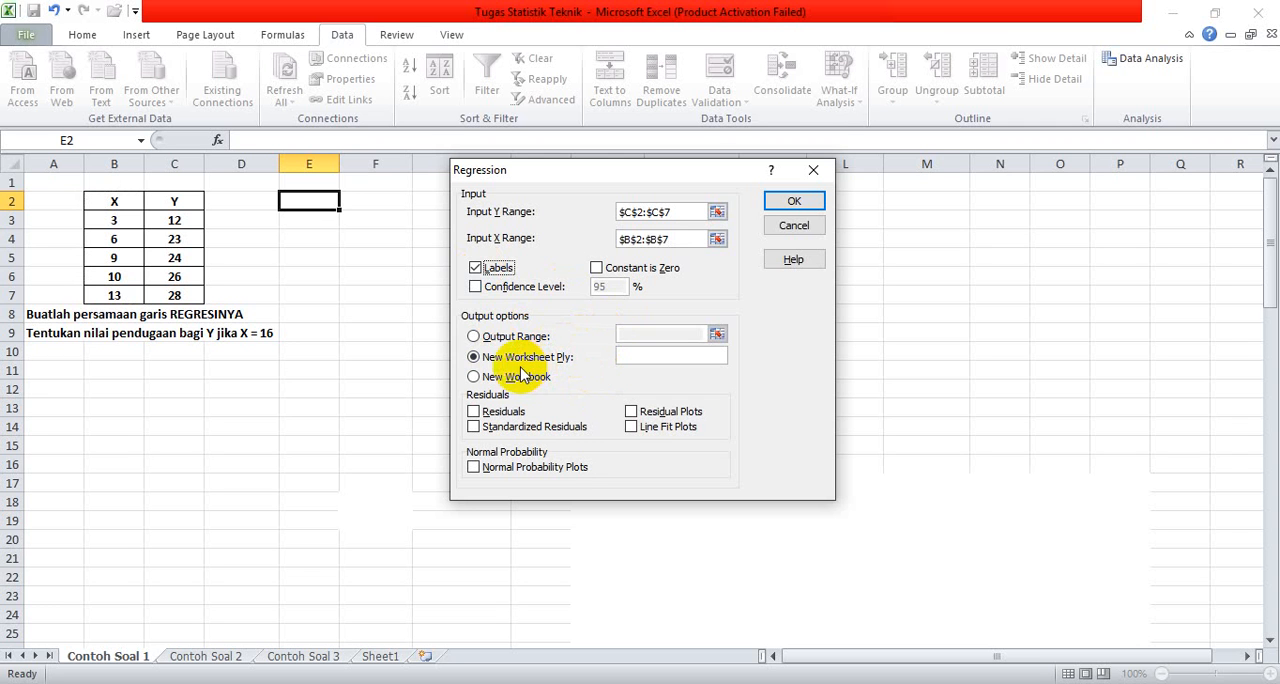
left_click(474, 336)
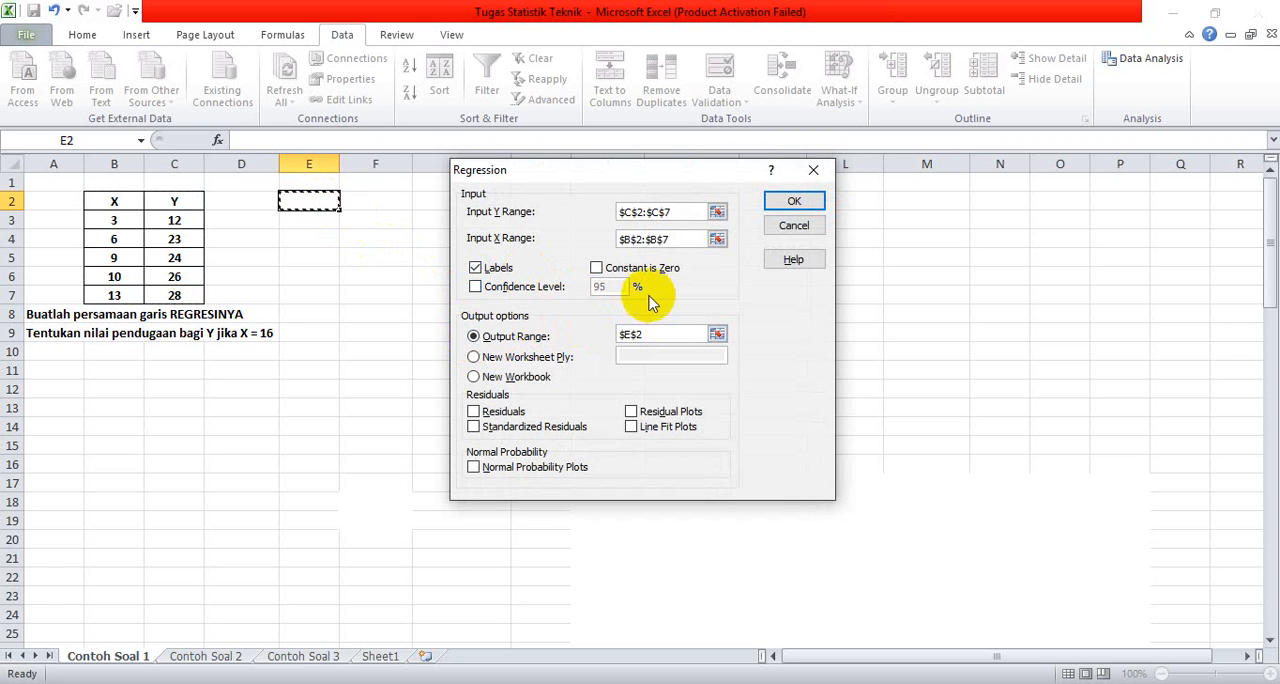
left_click(792, 201)
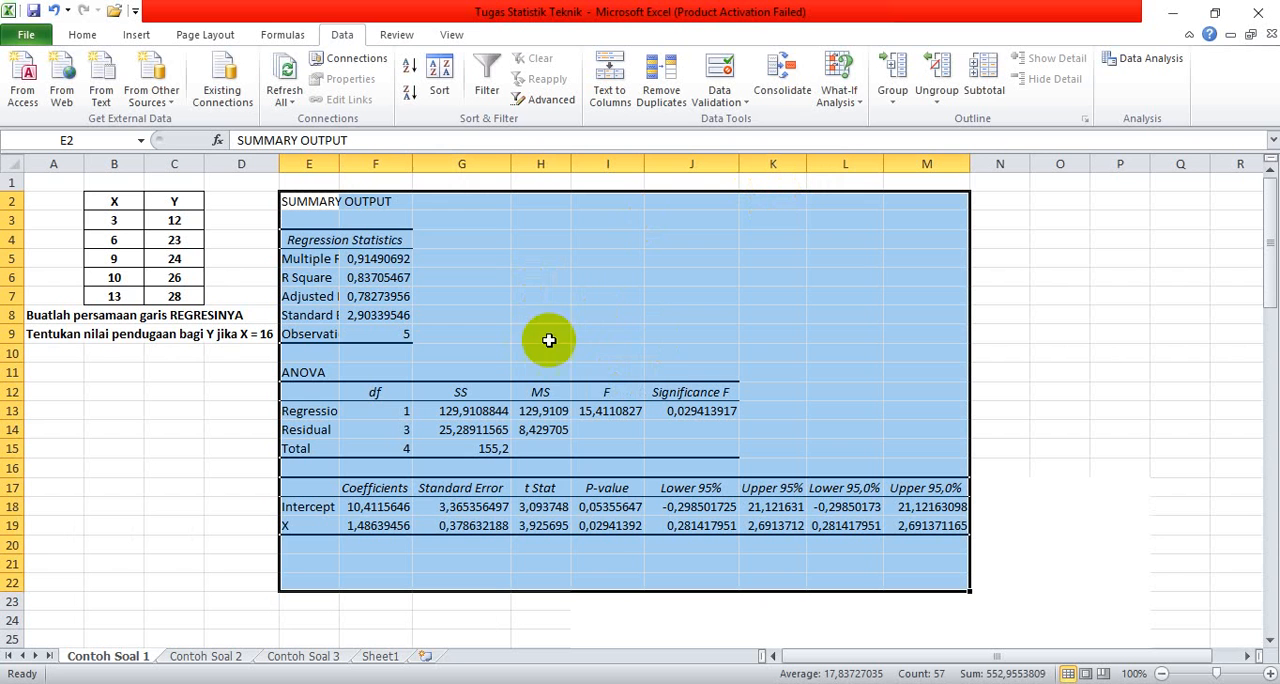
Step: Format the regression coefficients in F18:F19 as Number with two decimal places and a 1000 separator
left_click(362, 507)
left_click_drag(362, 507, 365, 525)
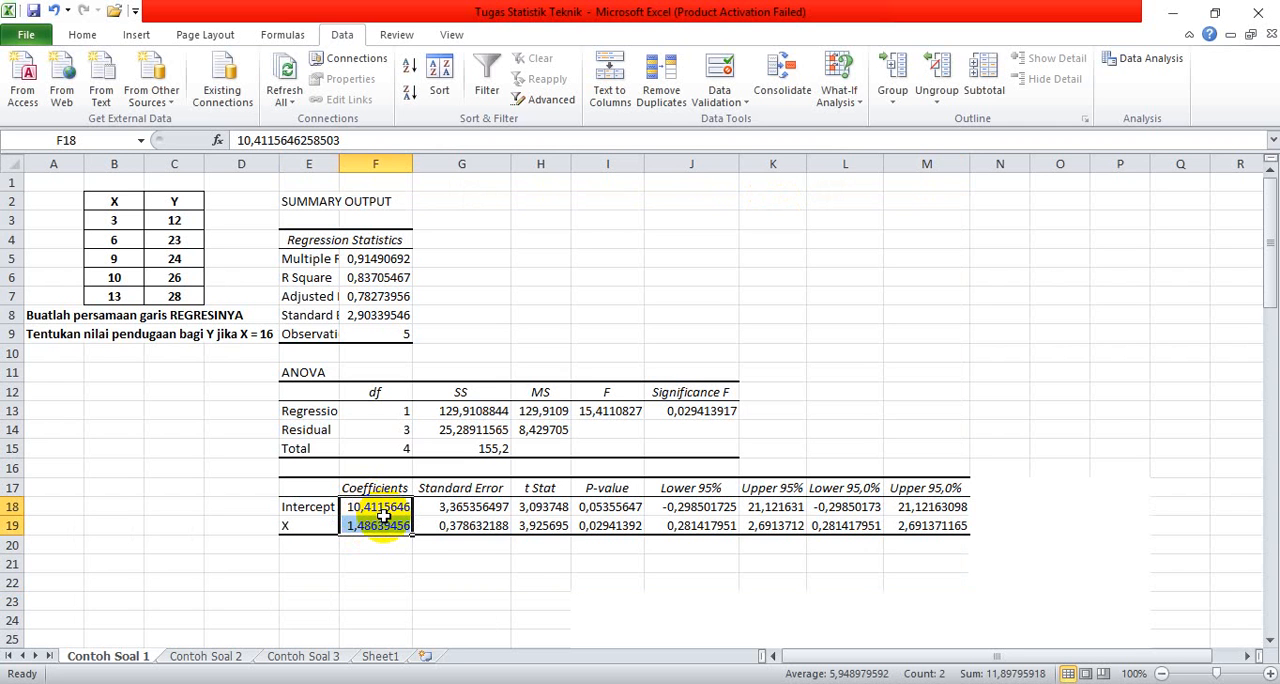
right_click(378, 514)
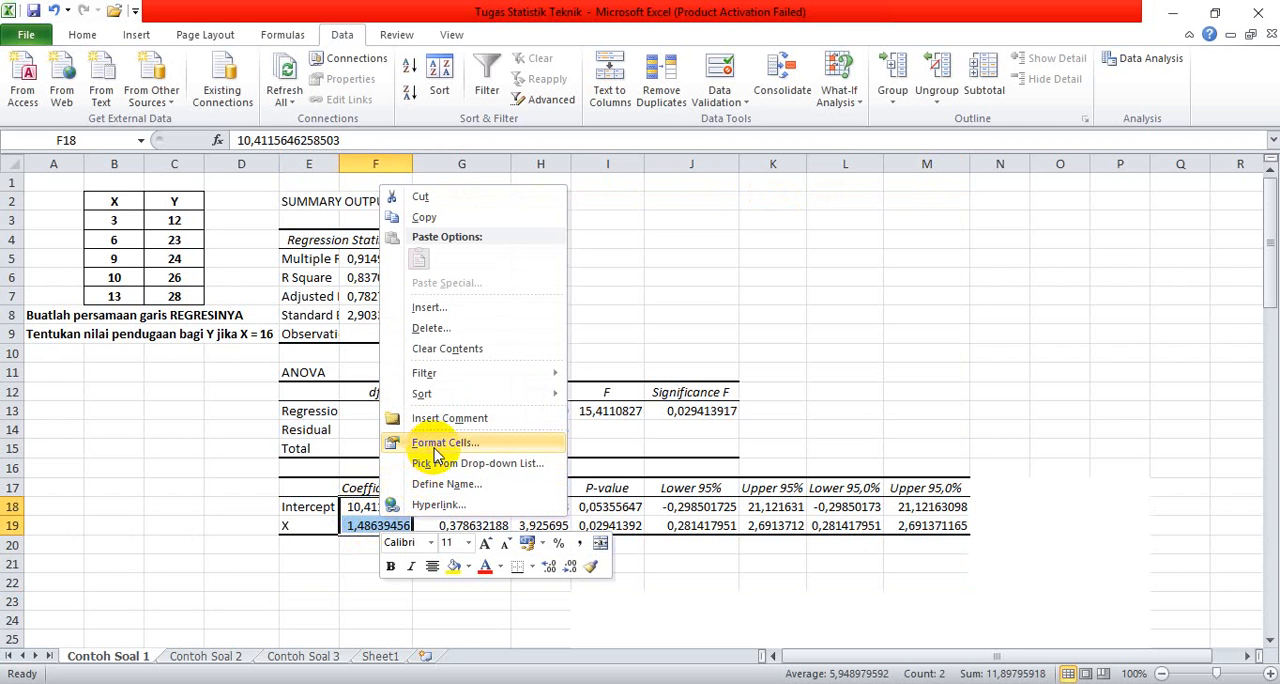
left_click(434, 448)
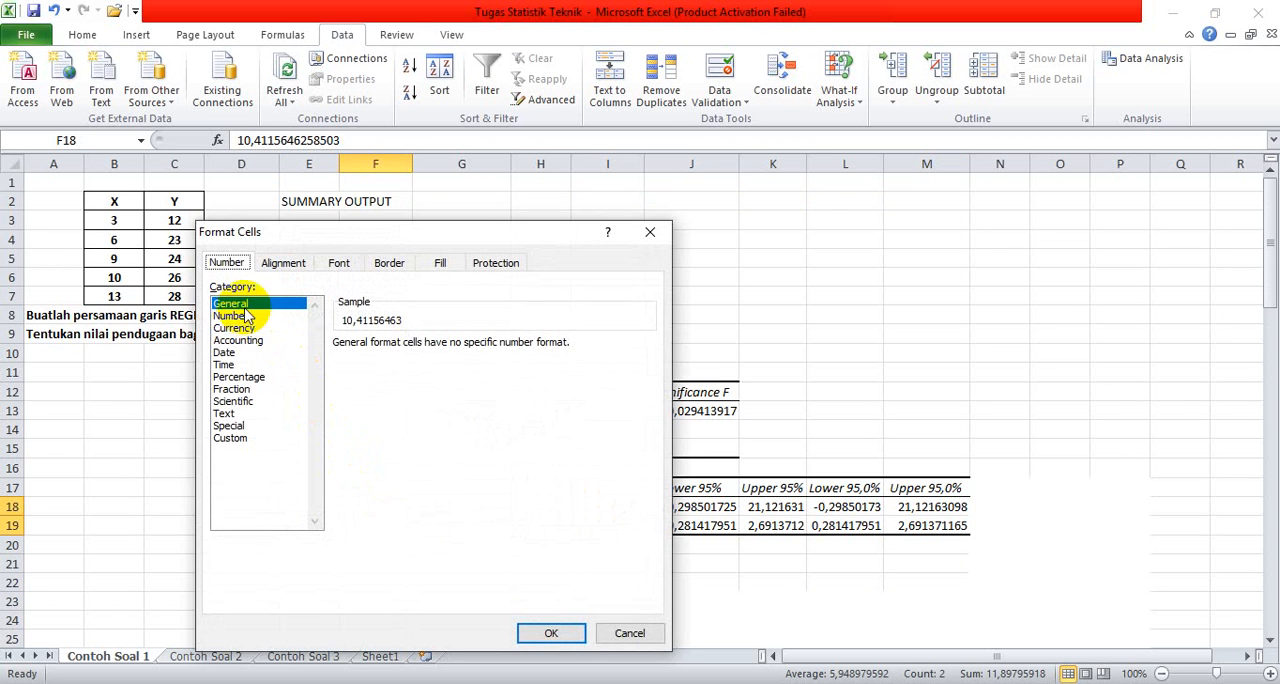
left_click(232, 316)
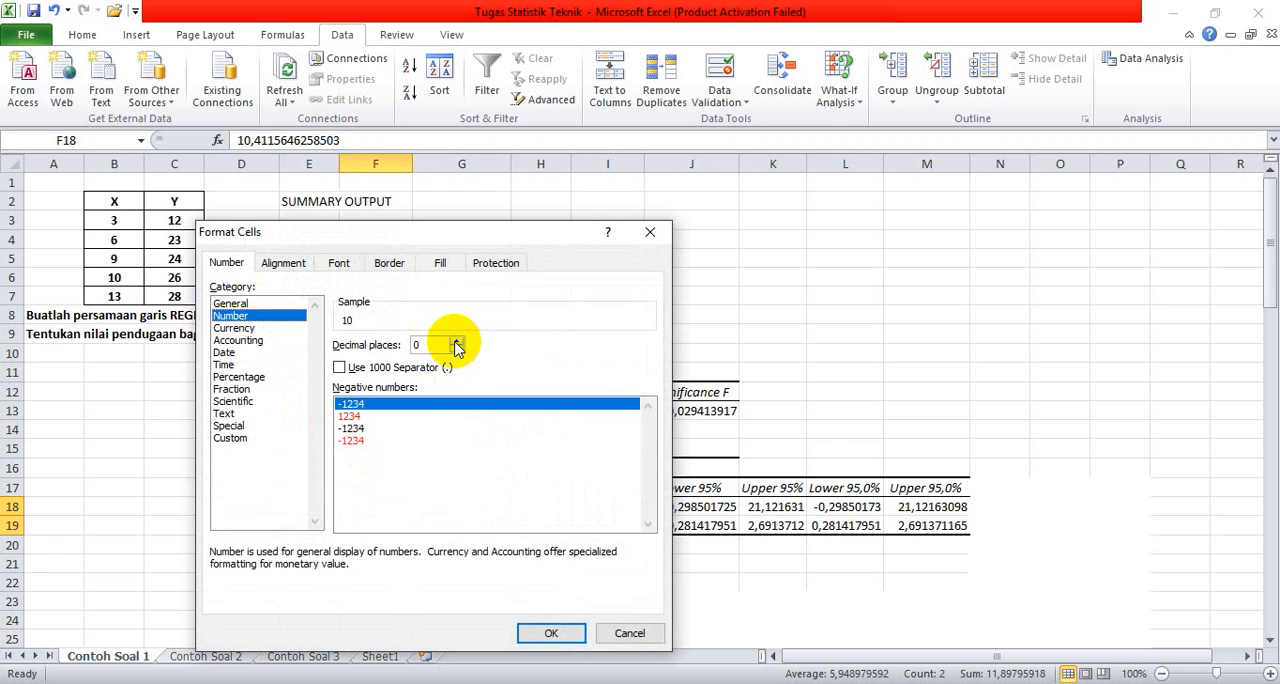
left_click(342, 368)
left_click(550, 632)
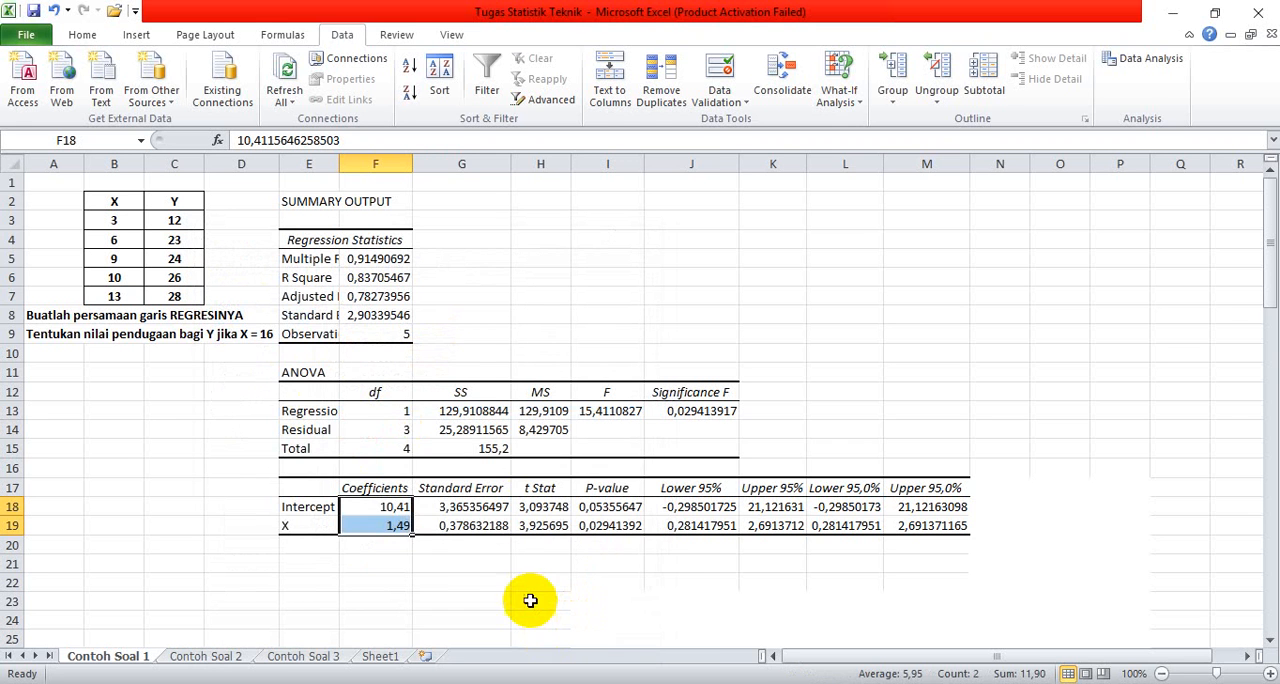
Step: Fill the coefficient cells F18:F19 with the standard blue color
left_click(80, 36)
left_click(296, 93)
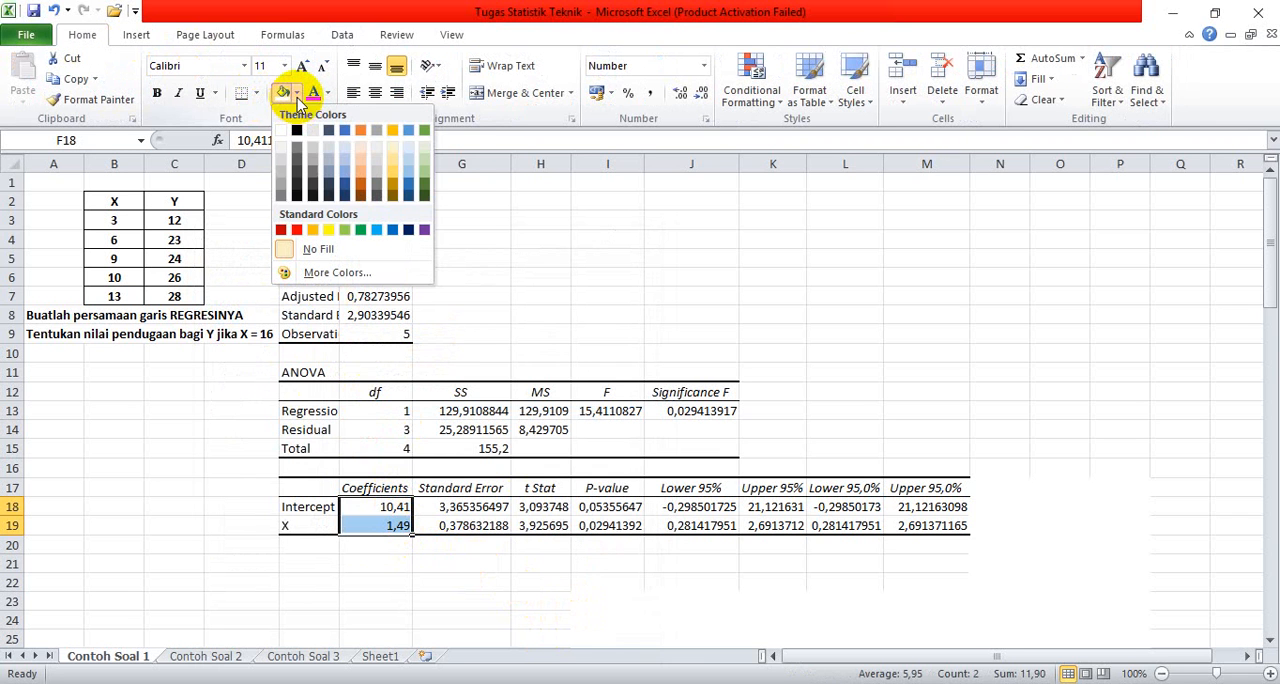
left_click(390, 230)
left_click(754, 316)
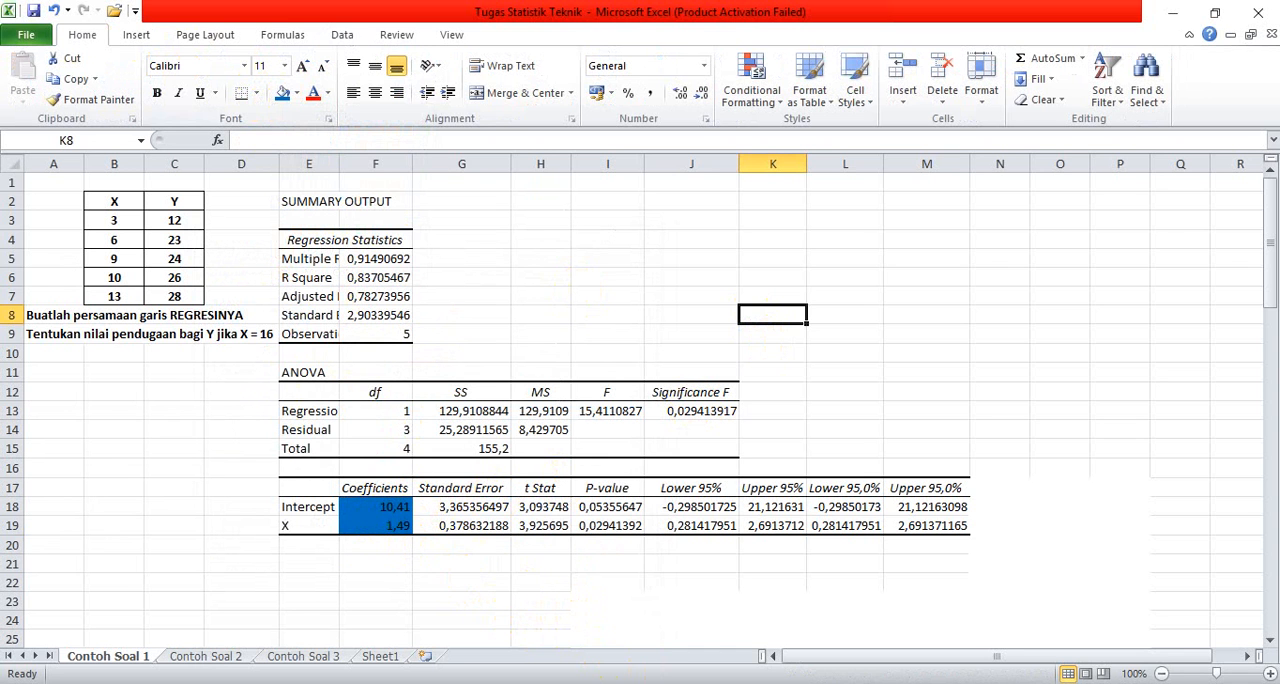
Step: Switch to the Contoh Soal 2 sheet, select cell E2 and start the Regression tool from Data Analysis
left_click(206, 656)
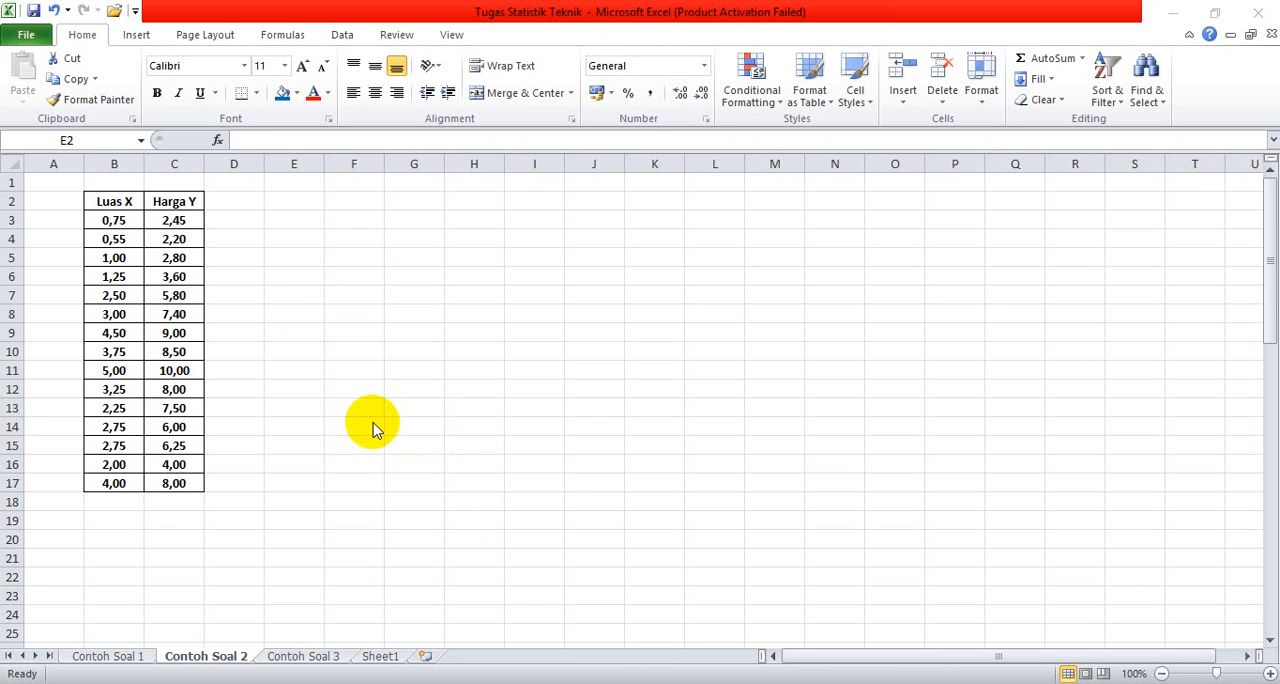
left_click(304, 198)
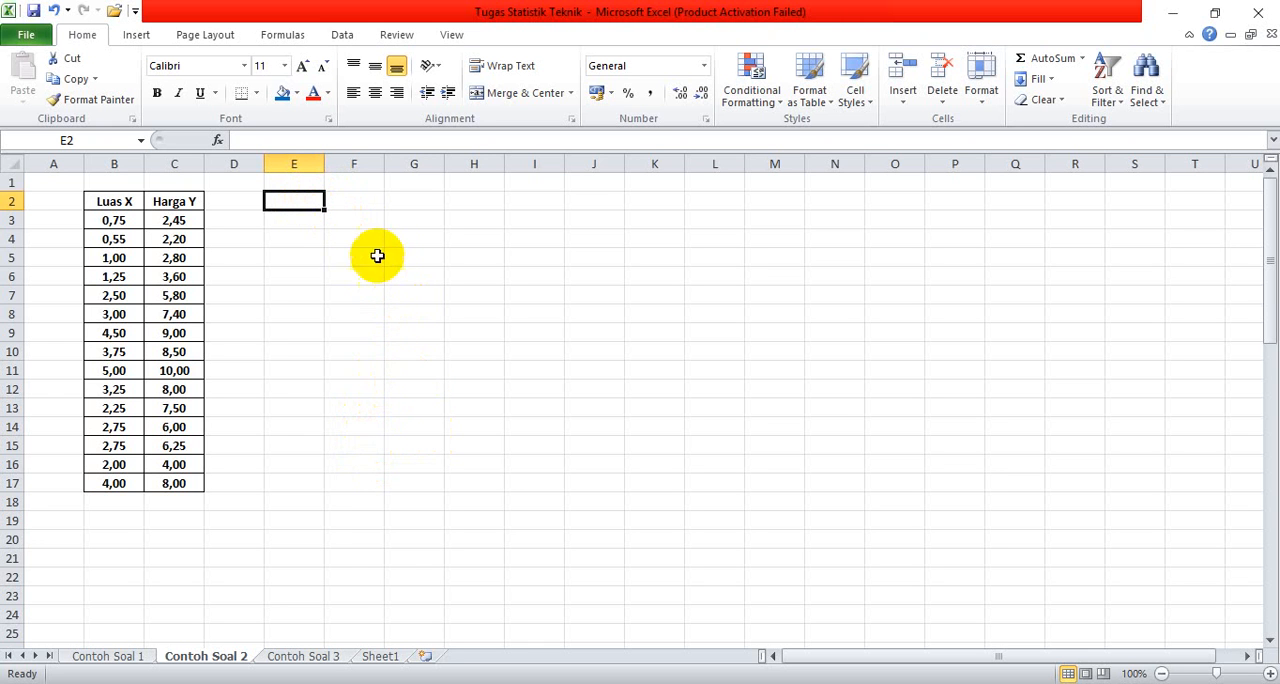
left_click(355, 42)
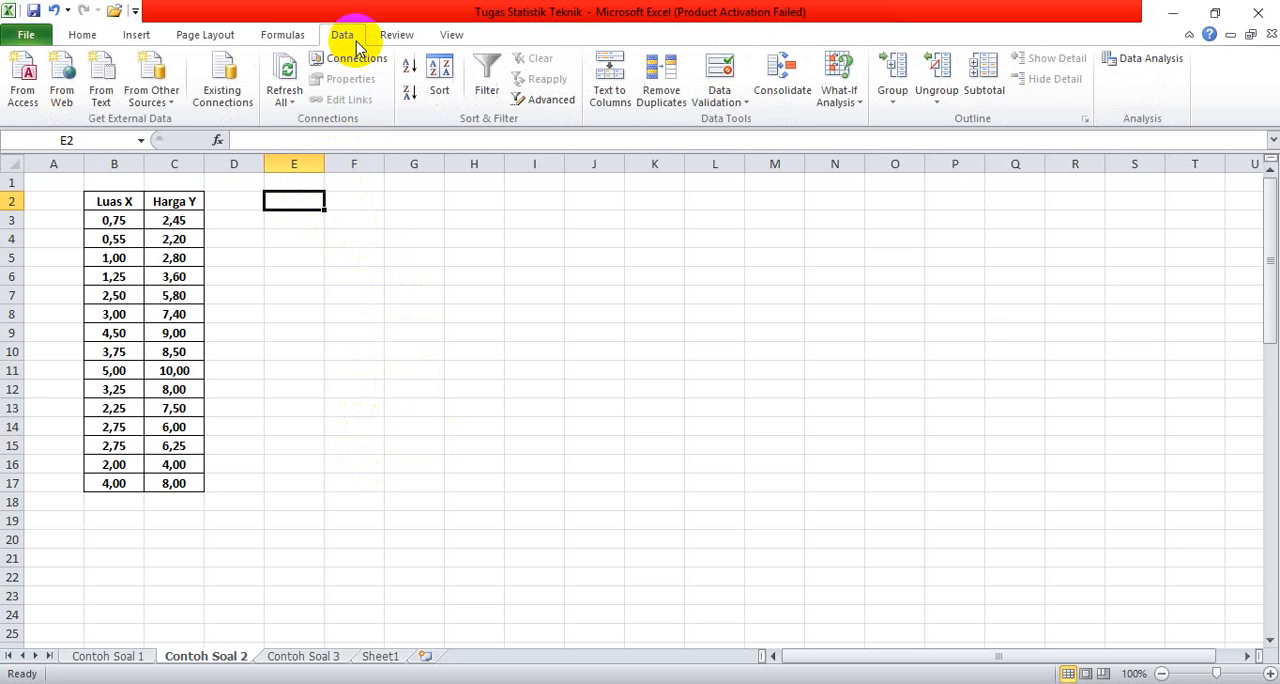
left_click(1135, 62)
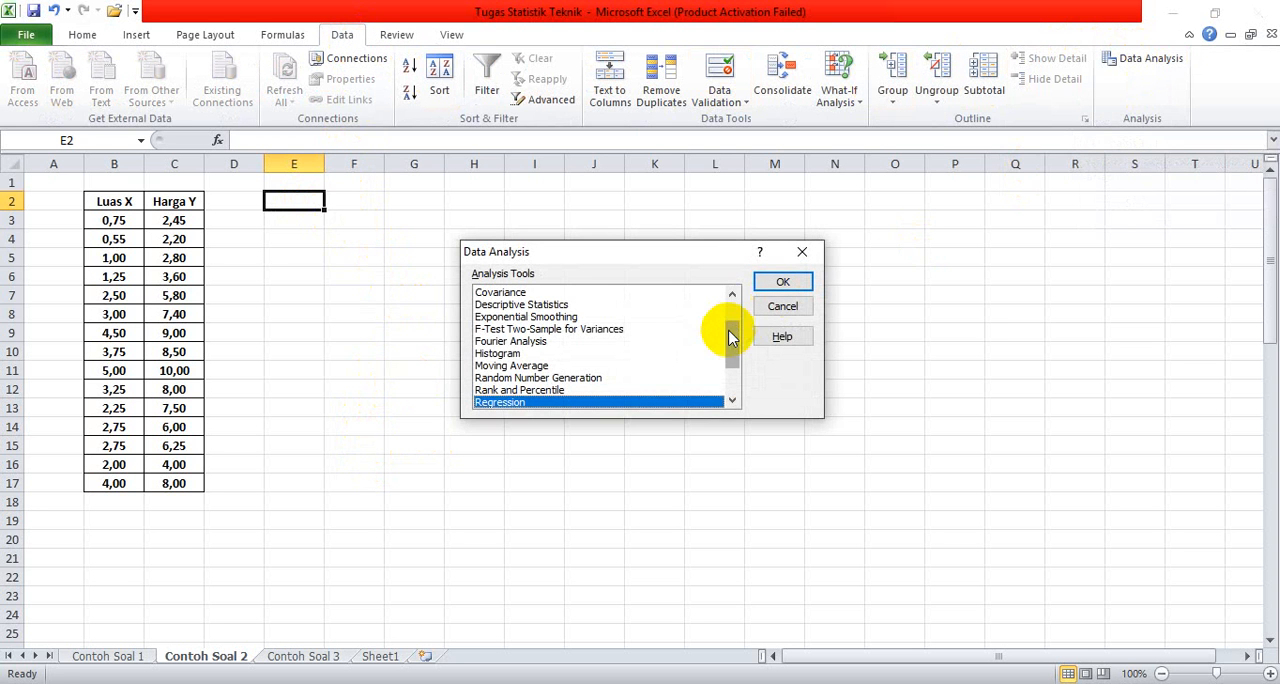
left_click_drag(731, 345, 737, 386)
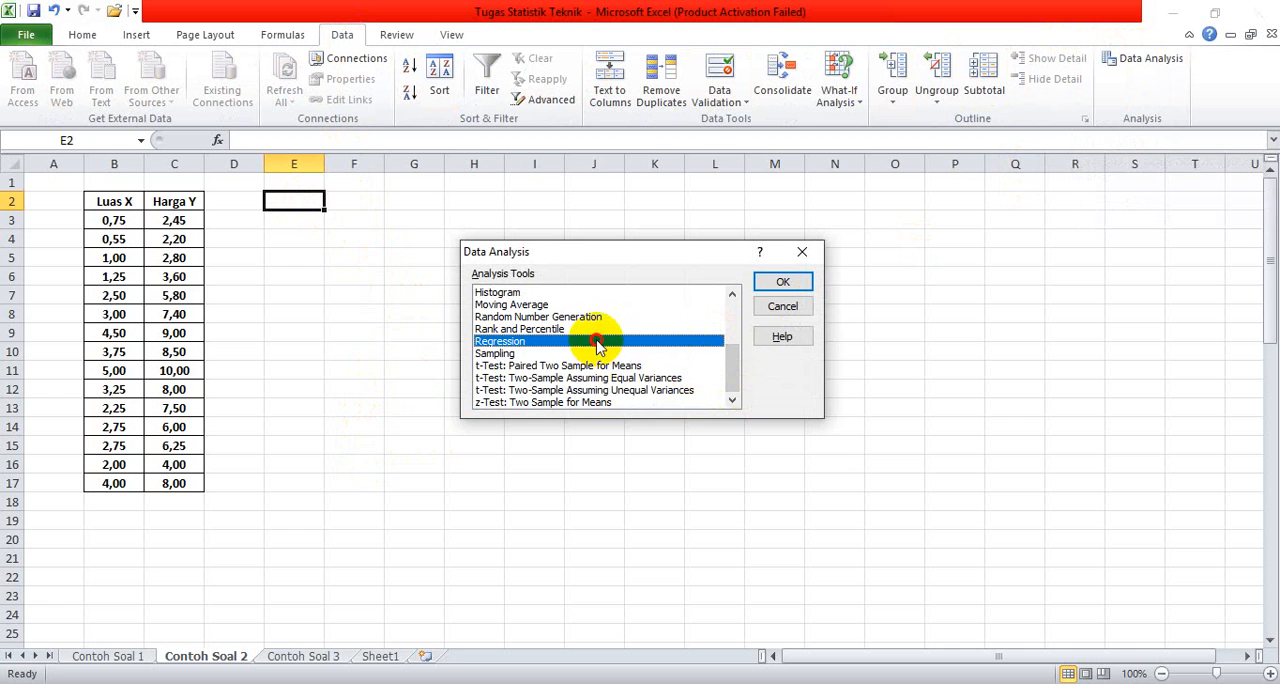
left_click(781, 283)
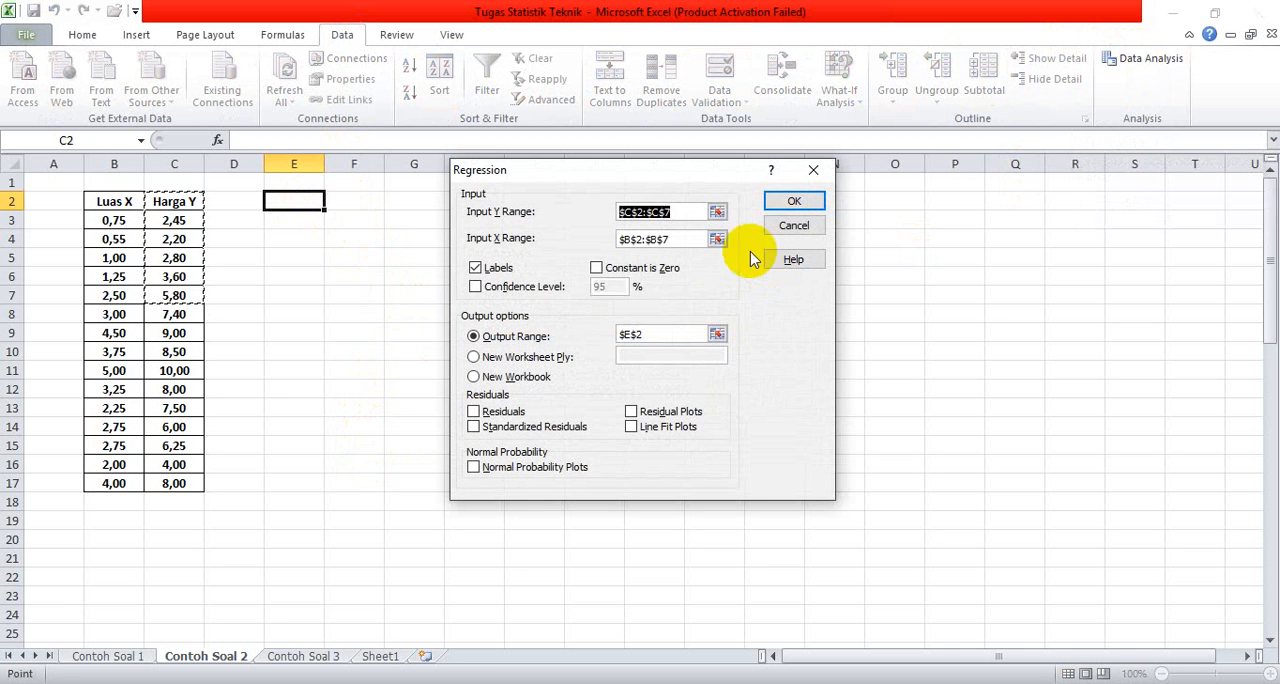
Step: Replace the regression input ranges with C2:C17 for Y and B2:B17 for X
left_click(635, 222)
double_click(622, 218)
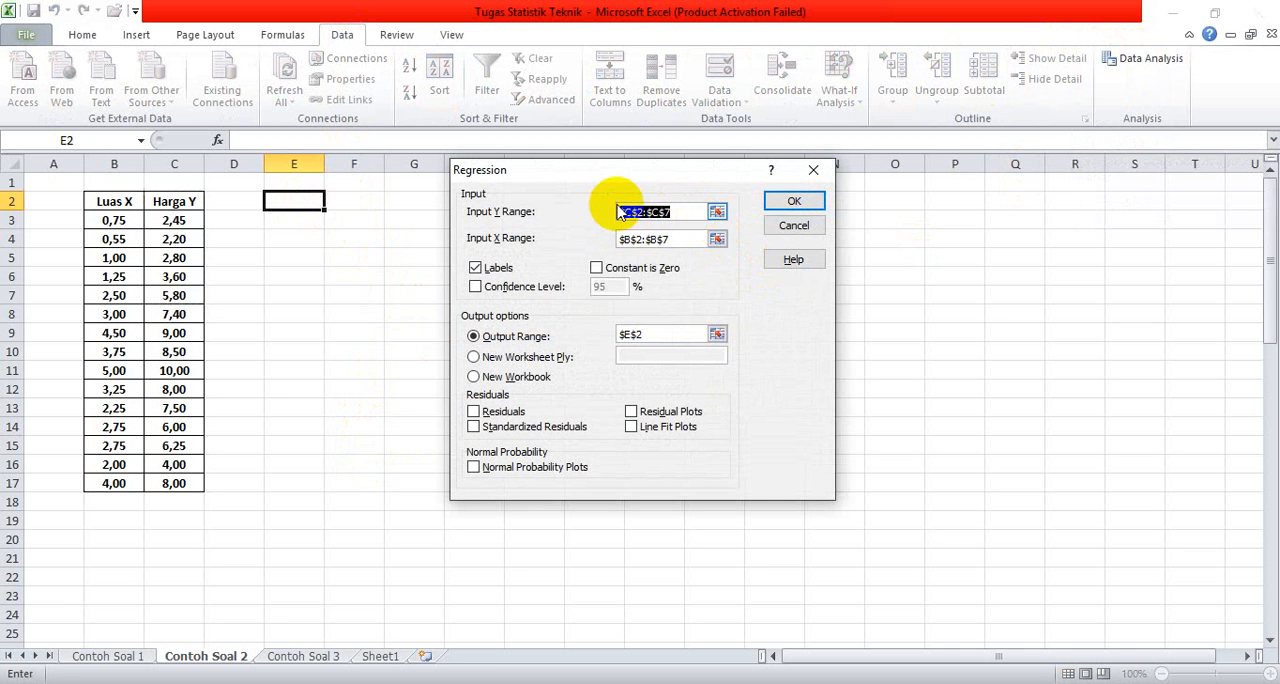
key("Delete")
double_click(668, 239)
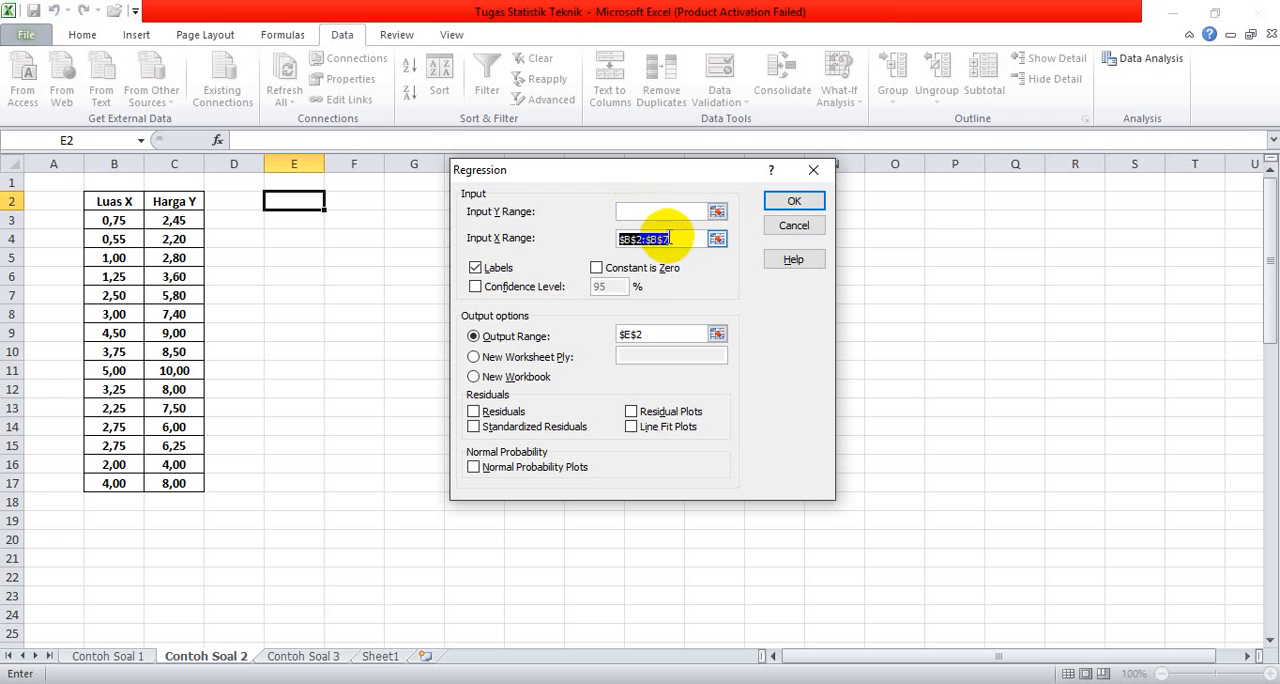
key("Delete")
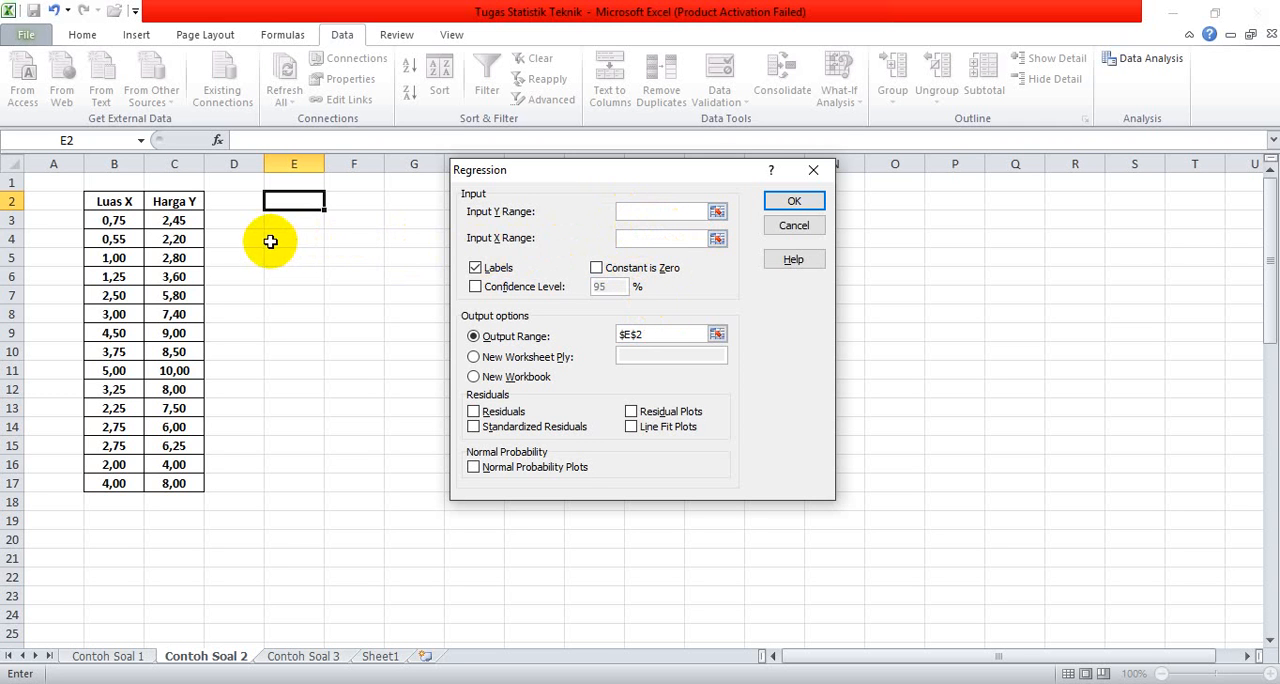
left_click_drag(178, 201, 180, 485)
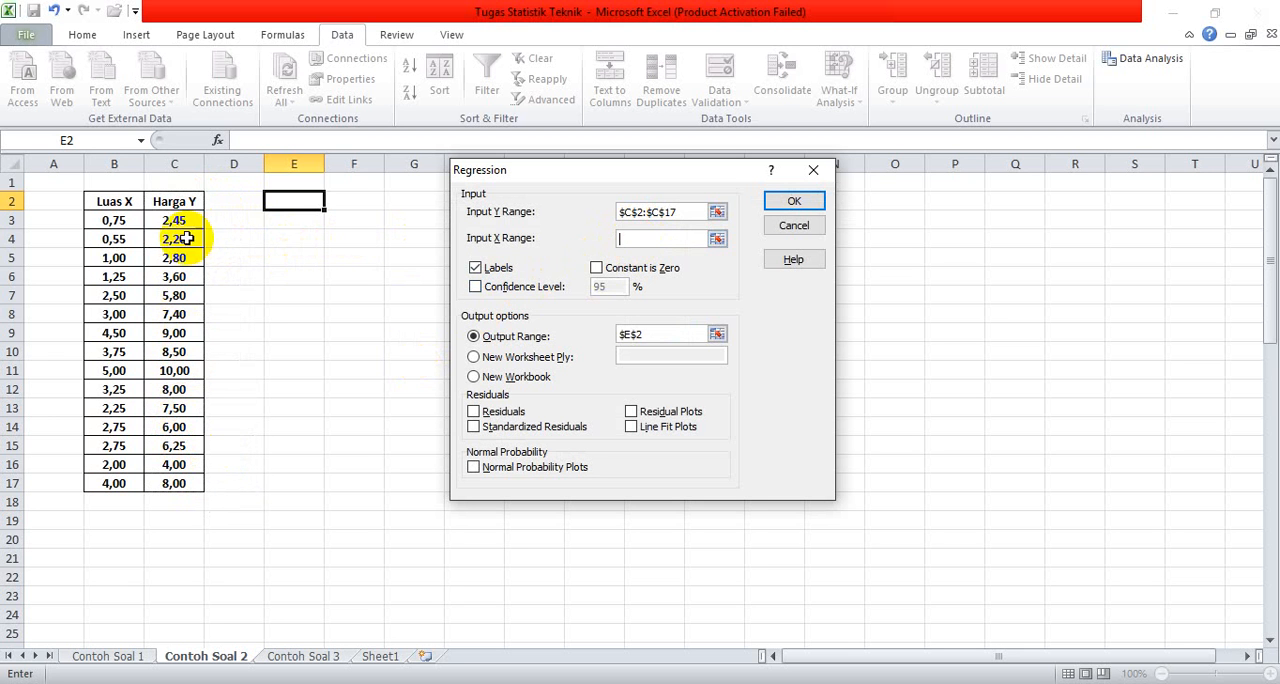
left_click_drag(131, 201, 114, 486)
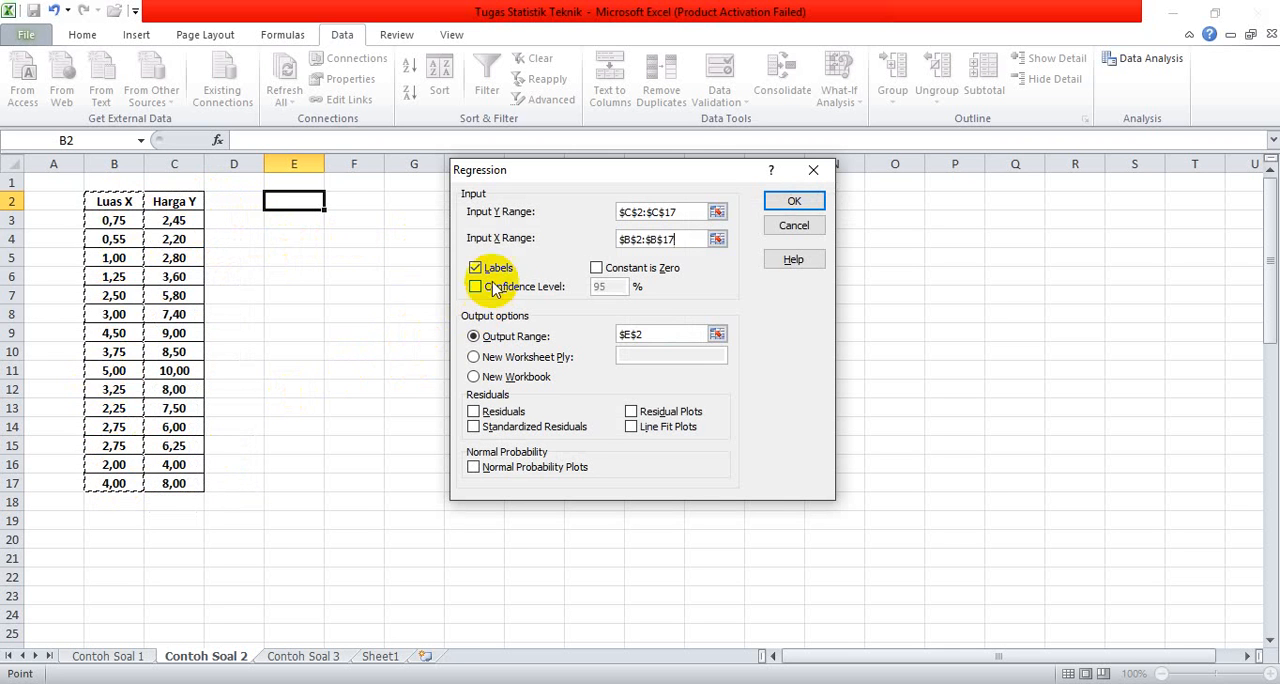
Step: Set the output range to cell E2 again and run the regression for the Luas X and Harga Y data
left_click(678, 337)
left_click_drag(657, 333, 616, 336)
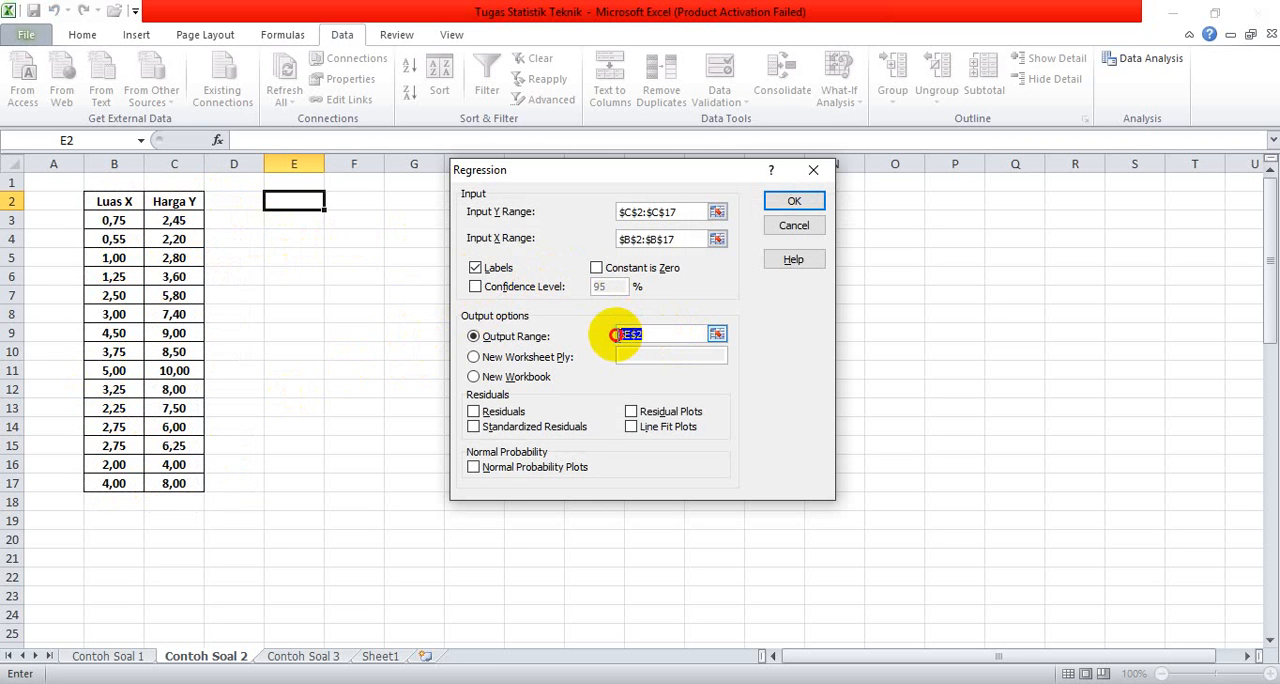
key("BackSpace")
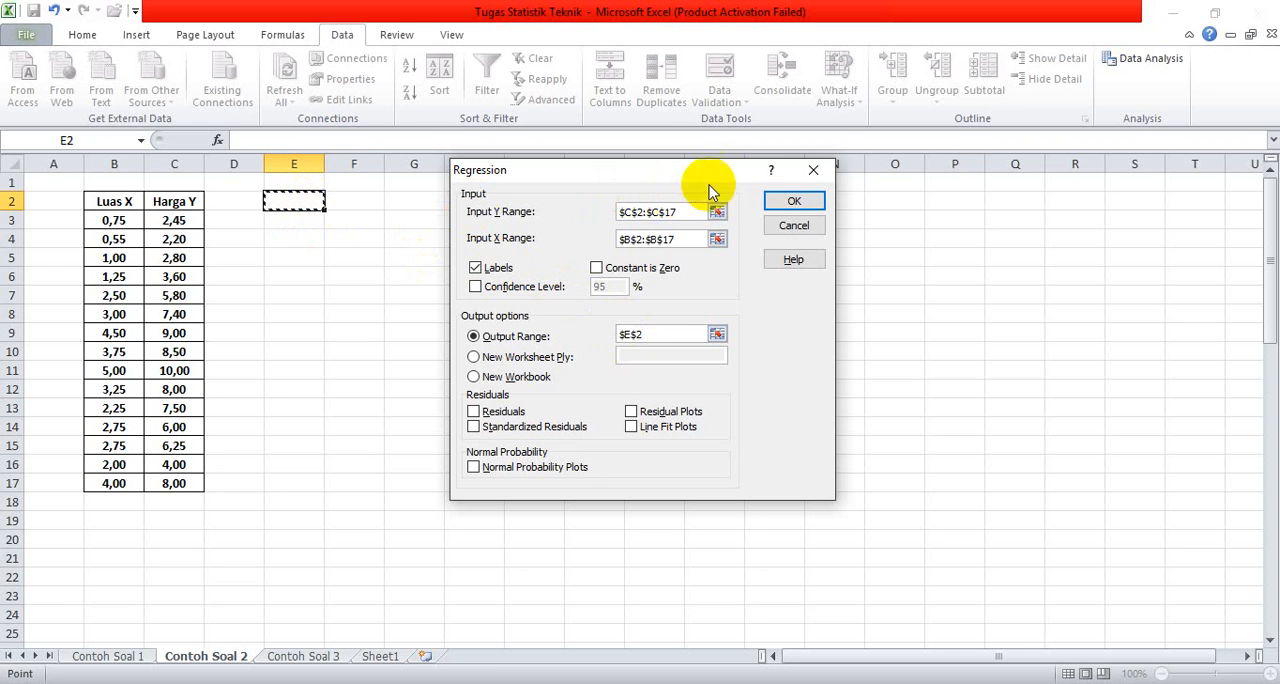
left_click(789, 203)
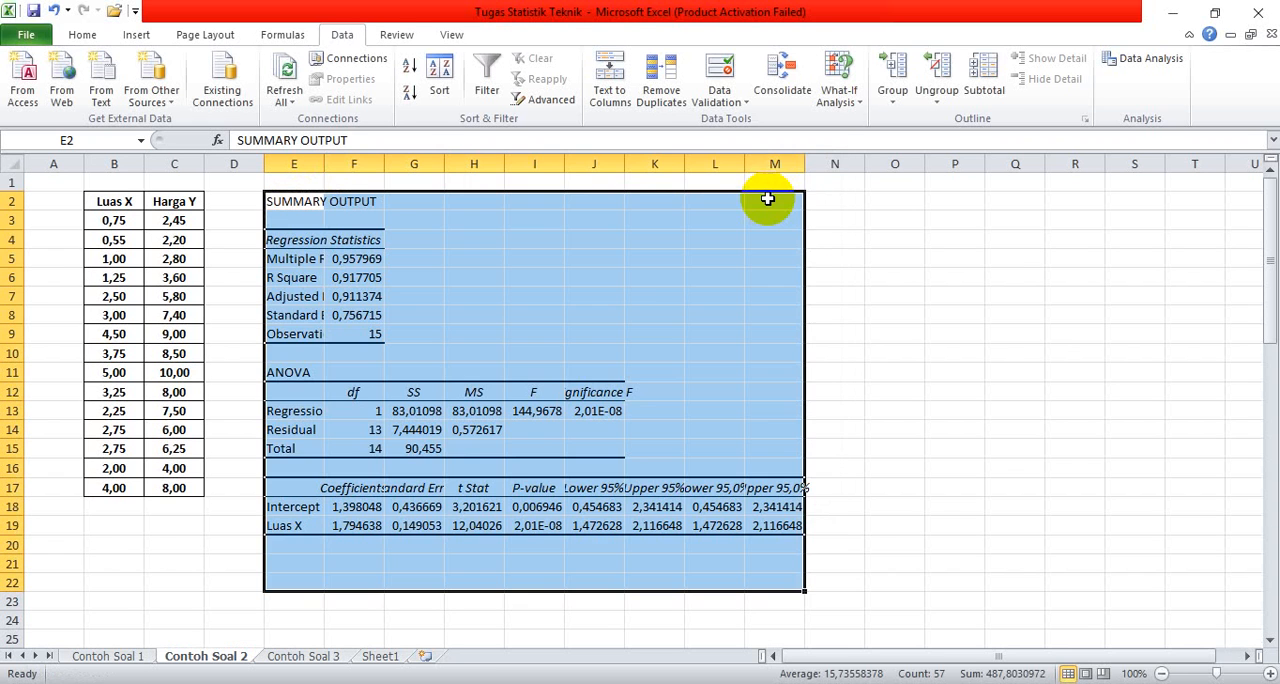
Step: Format the coefficient cells F18:F19 as Number with 2 decimal places and the 1000 separator
left_click(372, 512)
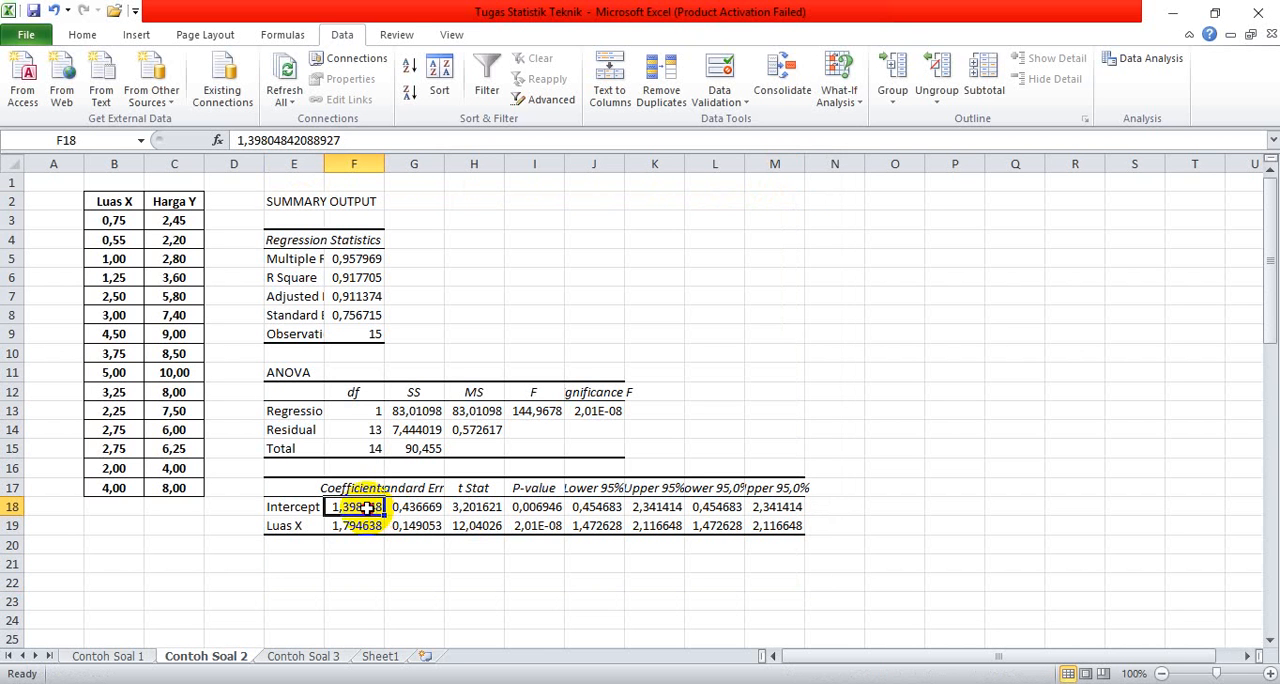
left_click_drag(368, 508, 369, 522)
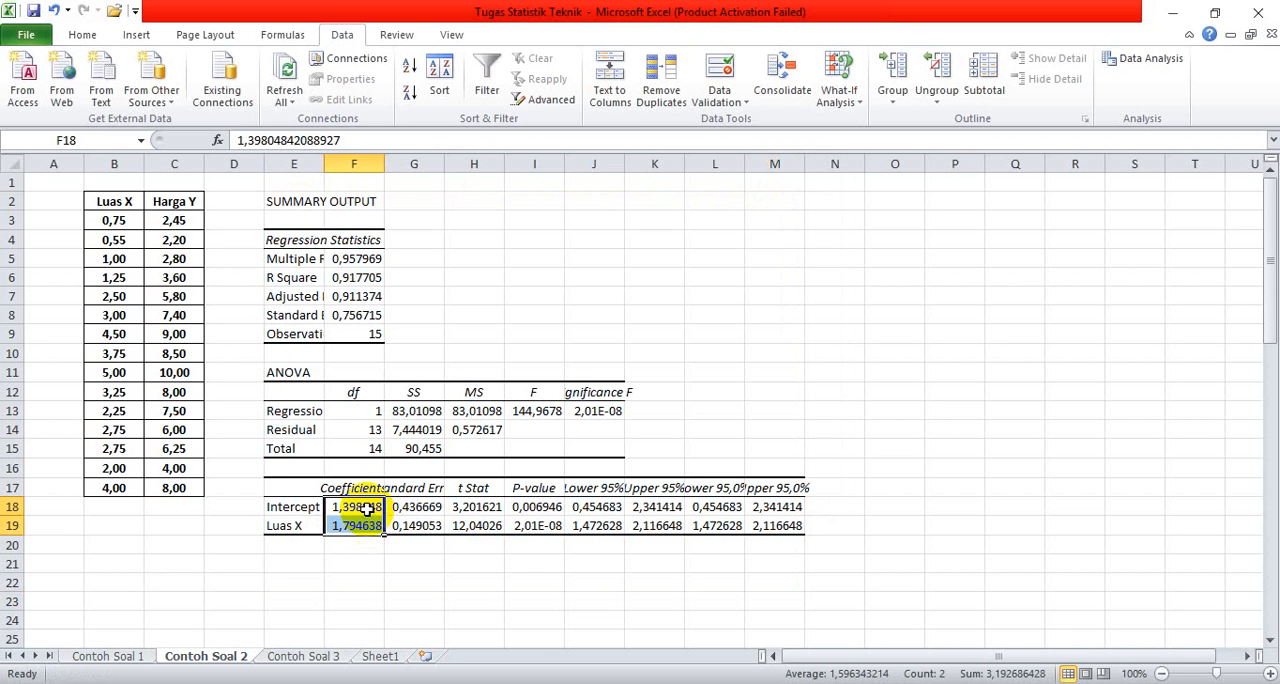
right_click(368, 508)
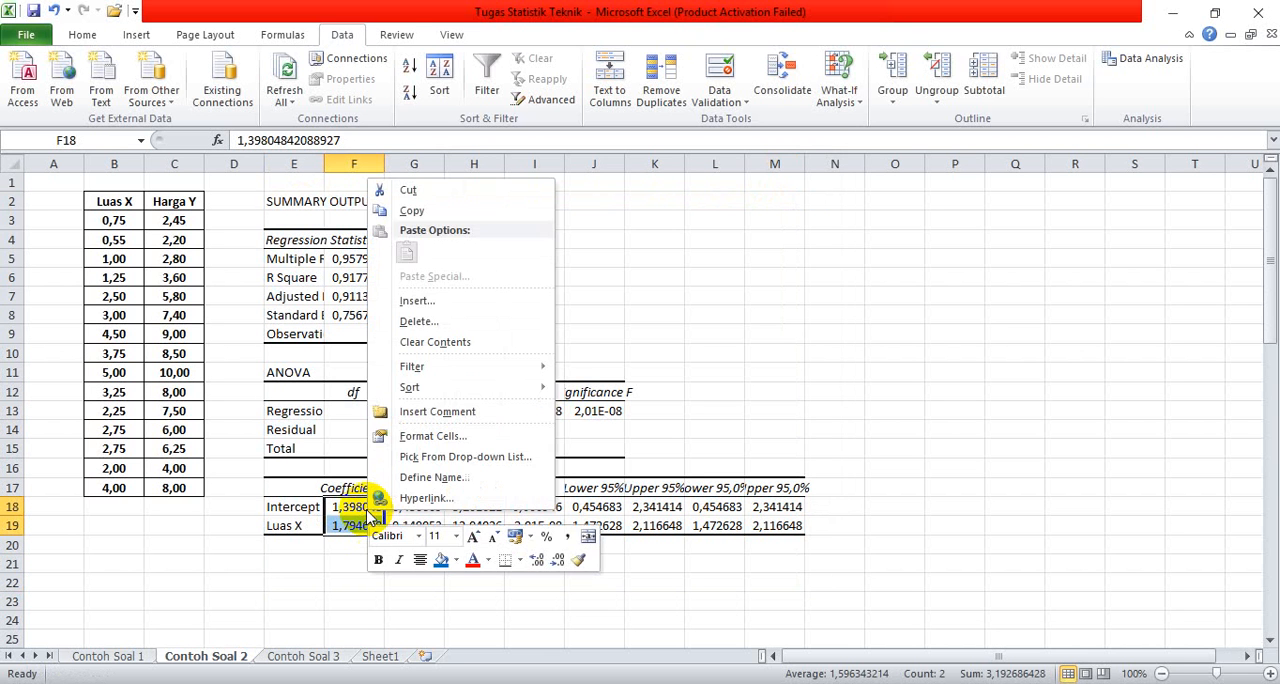
left_click(402, 442)
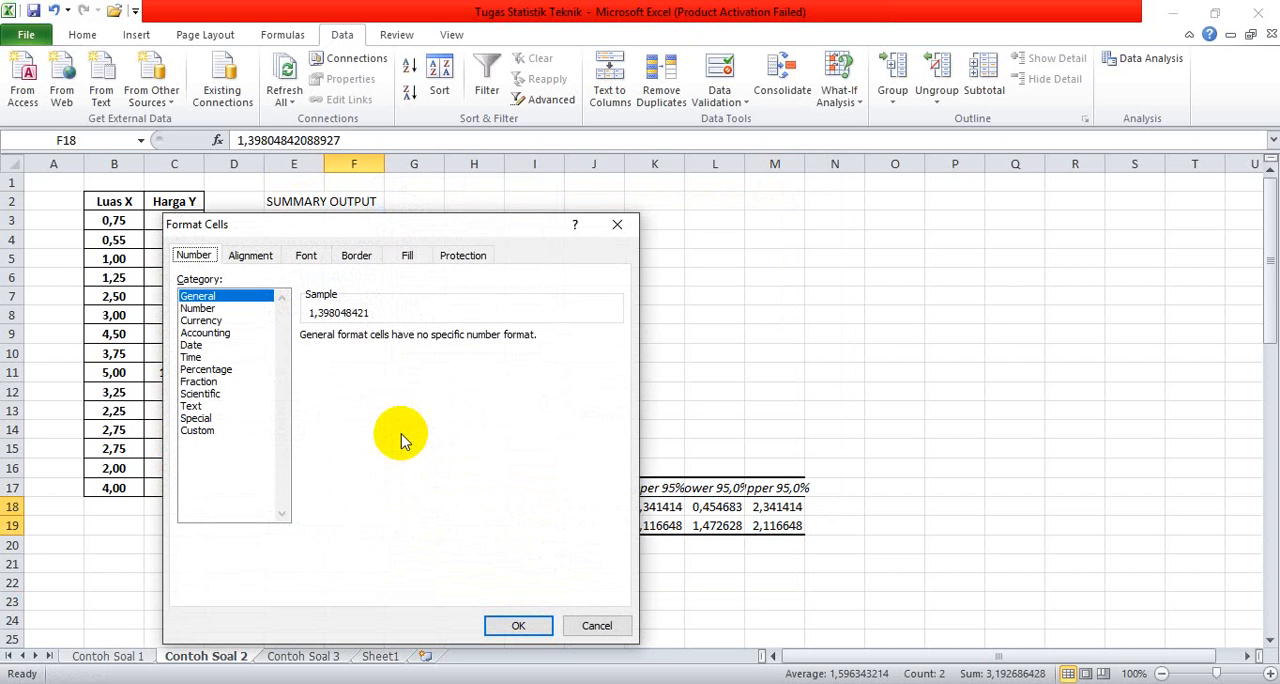
left_click(199, 308)
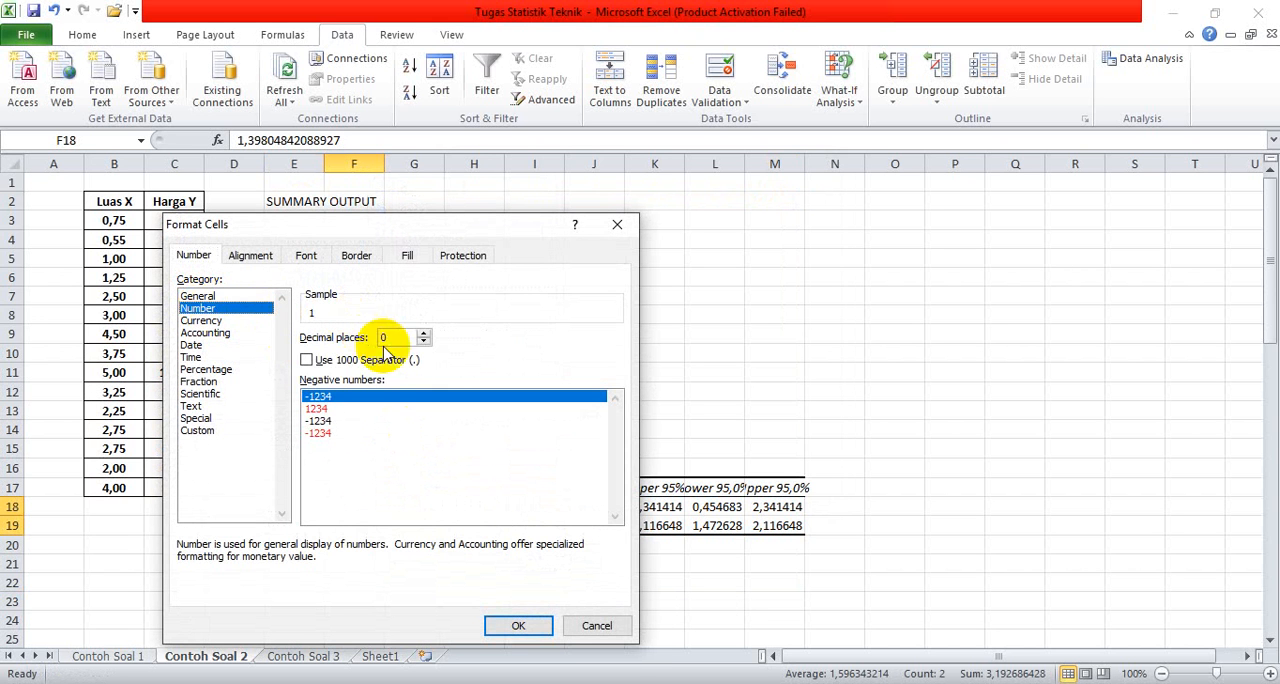
left_click(310, 359)
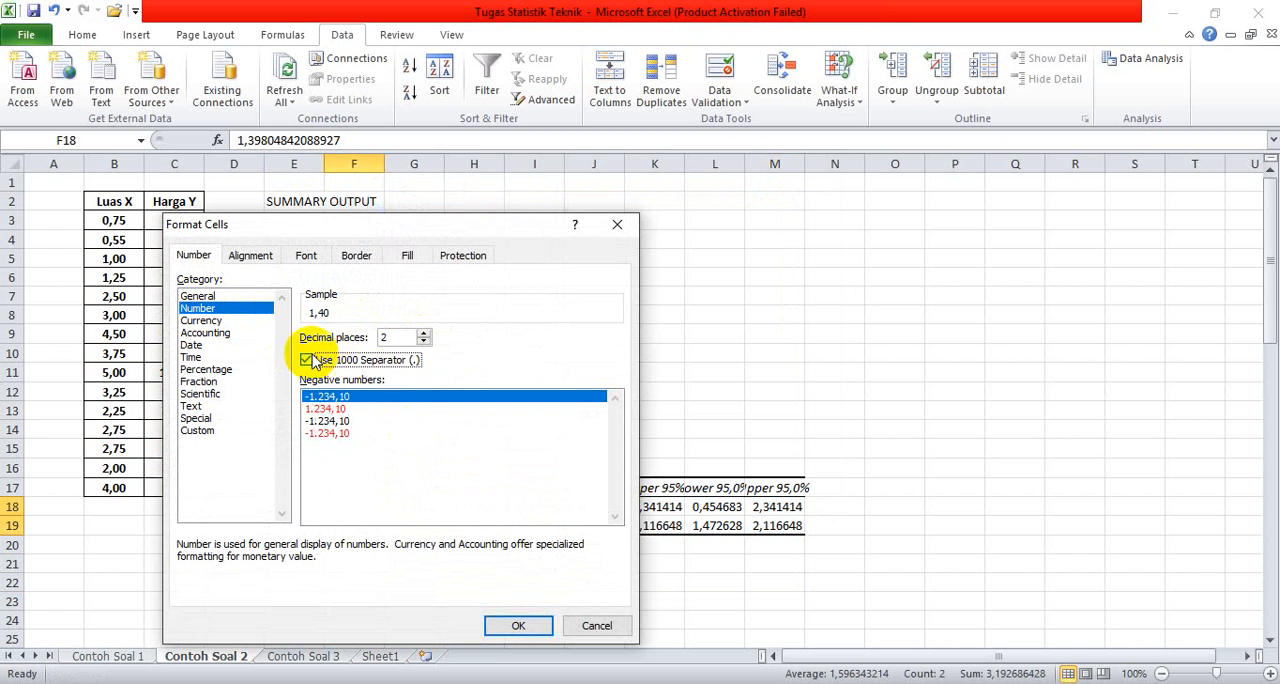
left_click(517, 625)
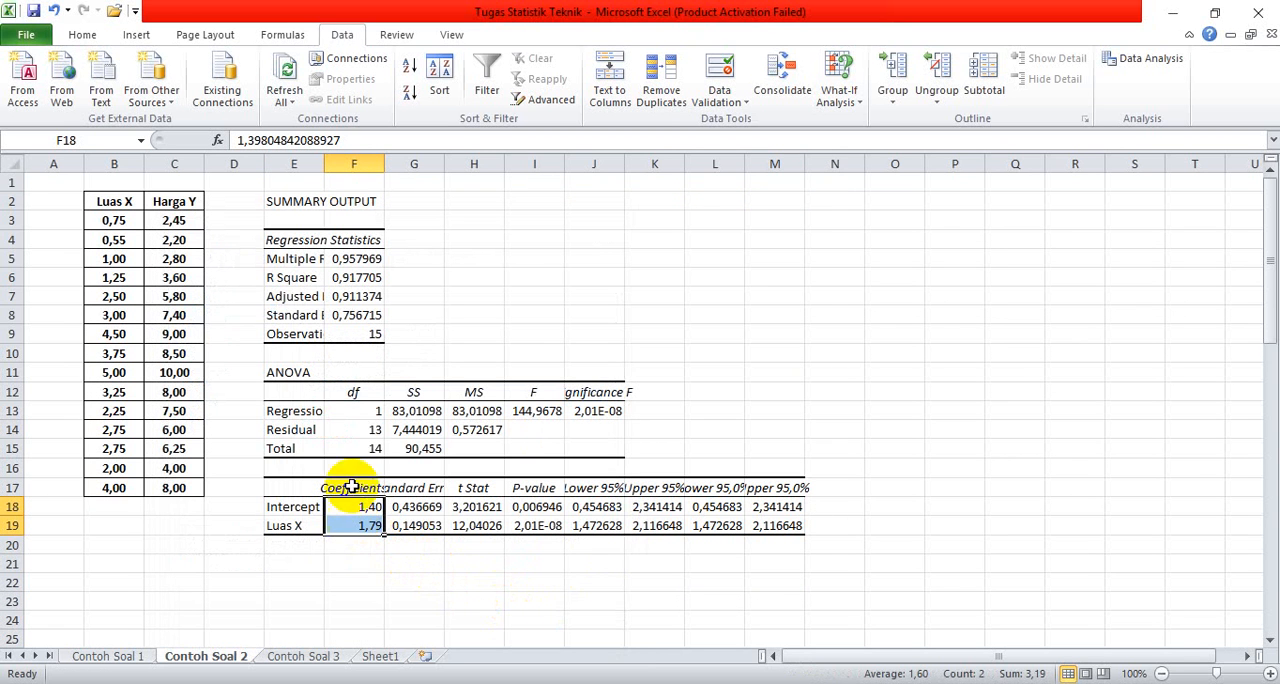
Step: Fill the selected coefficient cells F18:F19 with the current fill color and deselect them
left_click(86, 33)
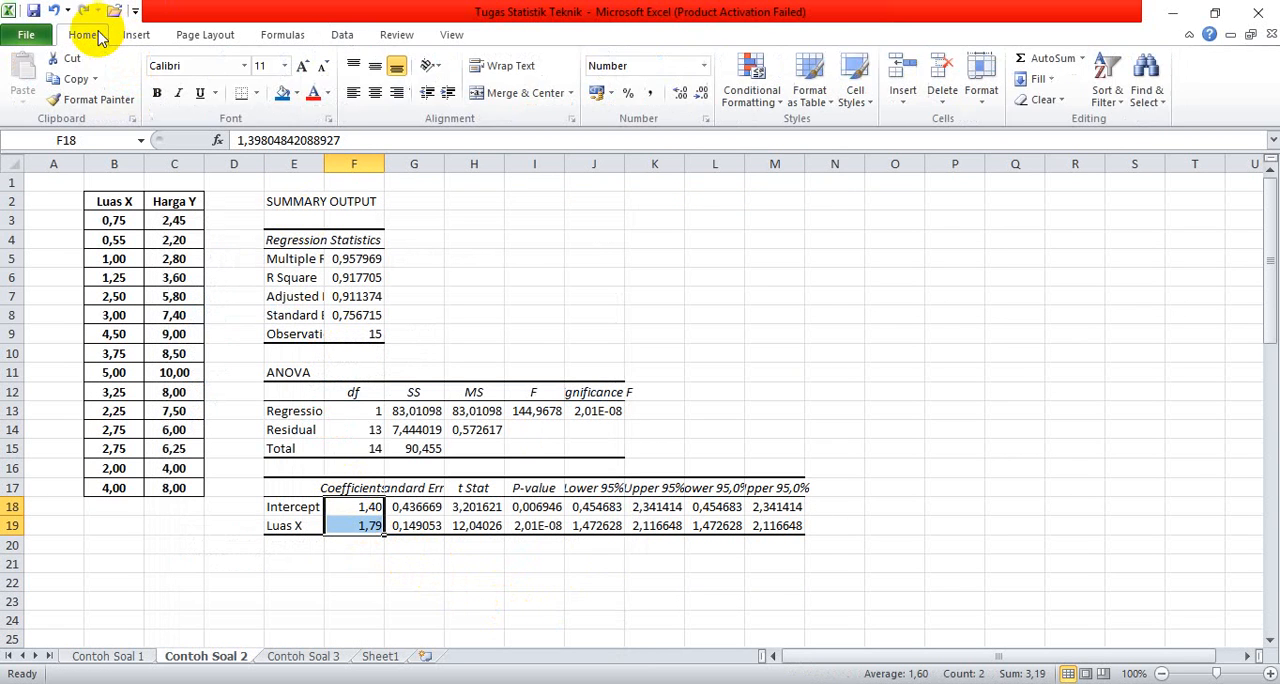
left_click(284, 94)
left_click(815, 316)
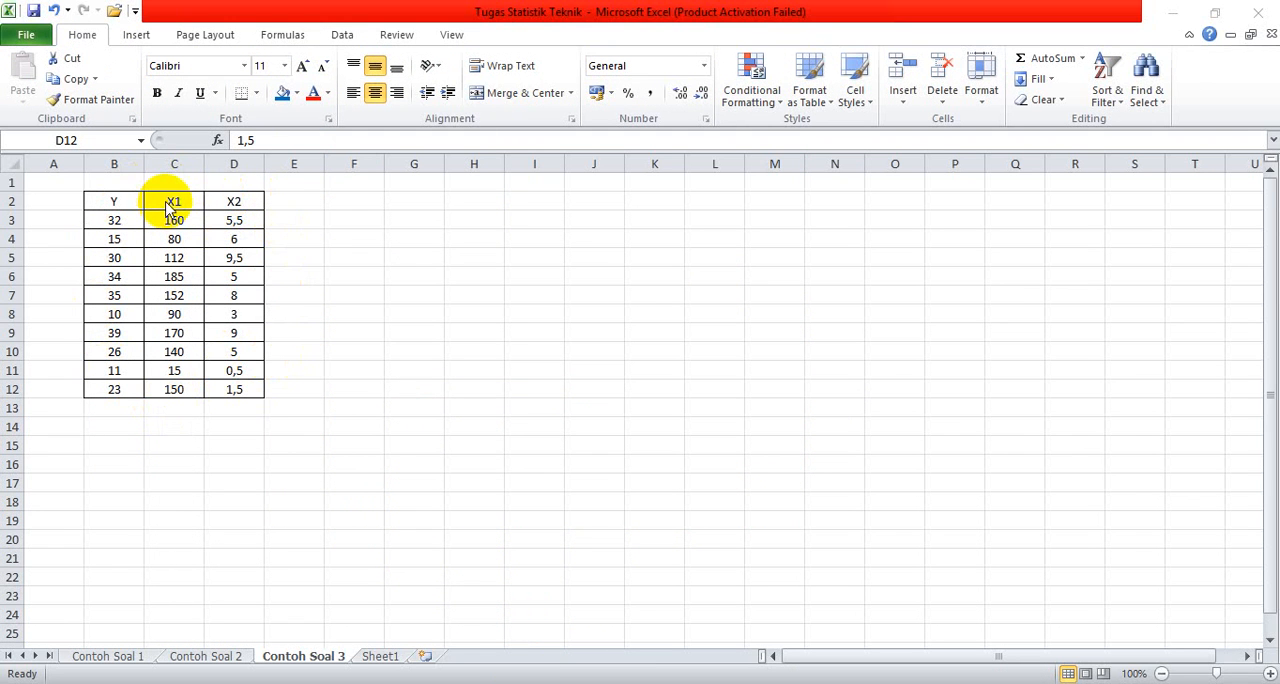
Step: Select cell F2 on the Contoh Soal 3 sheet and start the Regression tool from Data Analysis
left_click(345, 201)
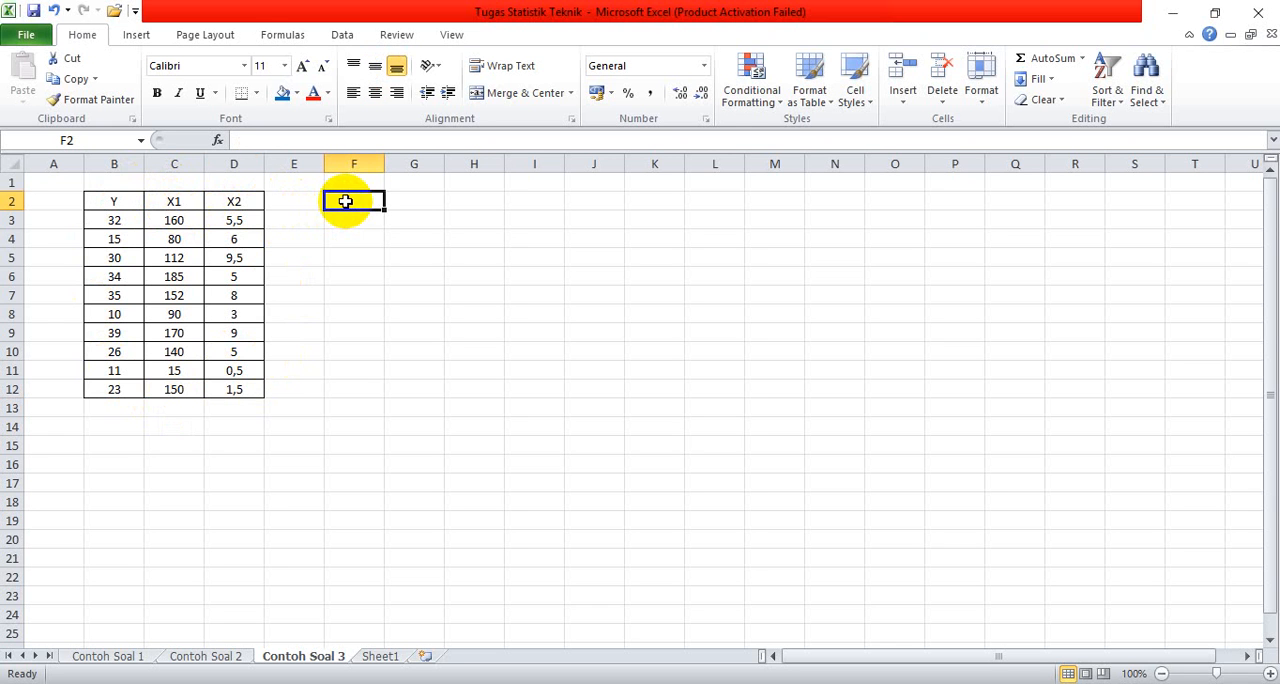
left_click(345, 38)
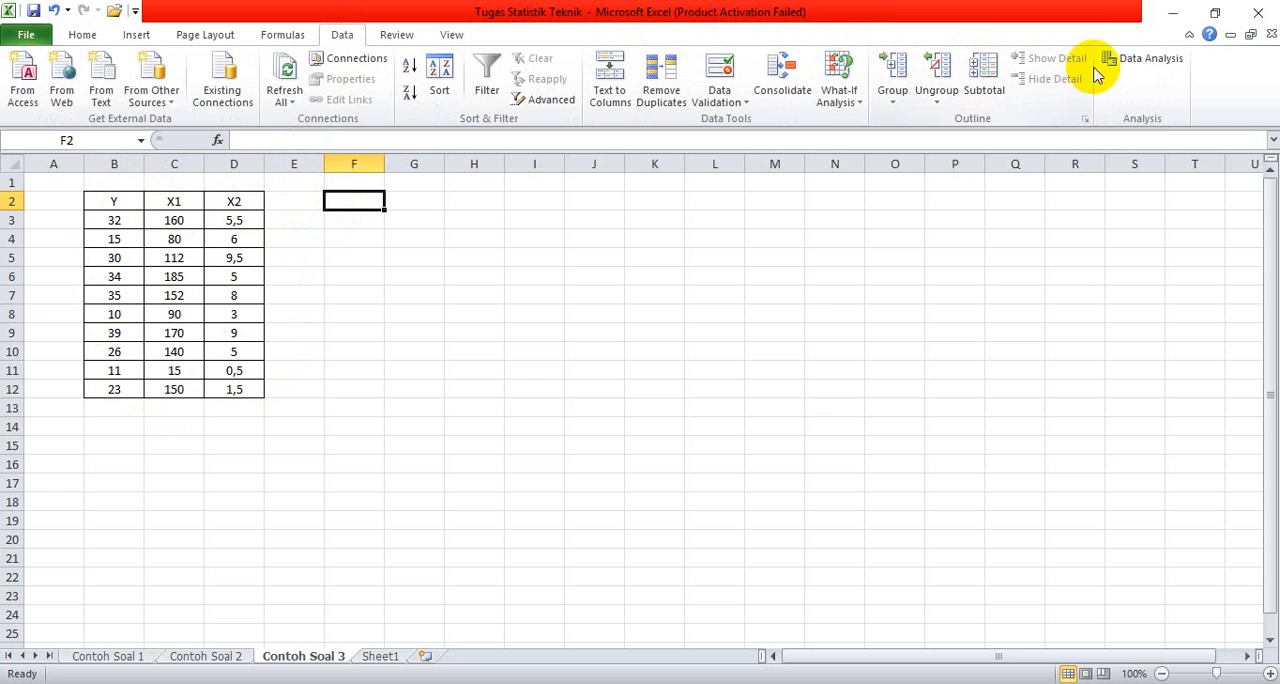
left_click(1128, 62)
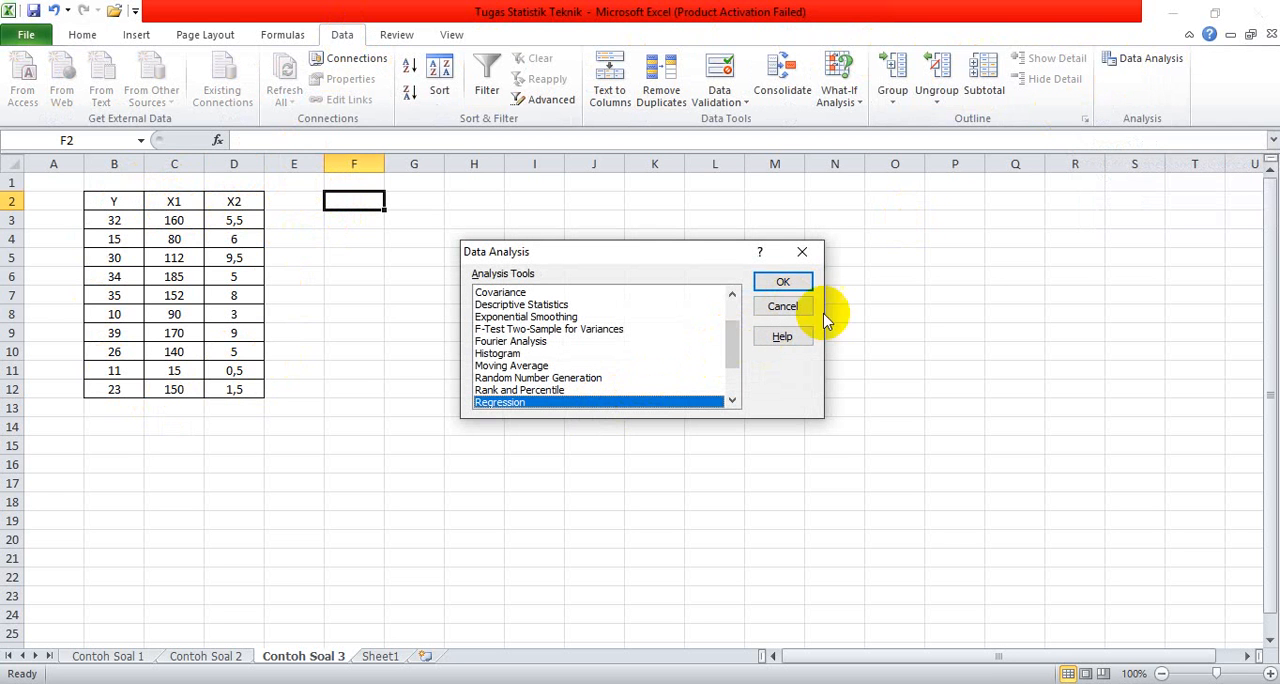
left_click(783, 282)
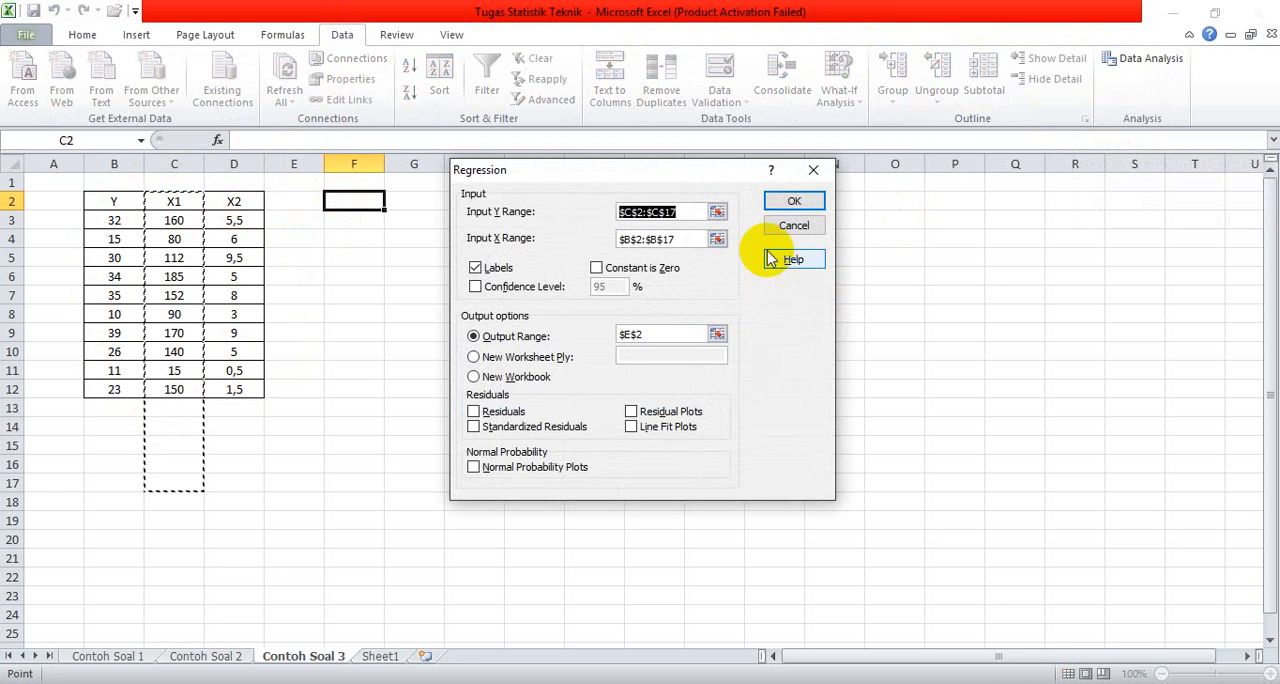
Step: Replace the regression input ranges with B2:B12 for Y and C2:D12 for the two X variables
left_click(605, 222)
double_click(608, 214)
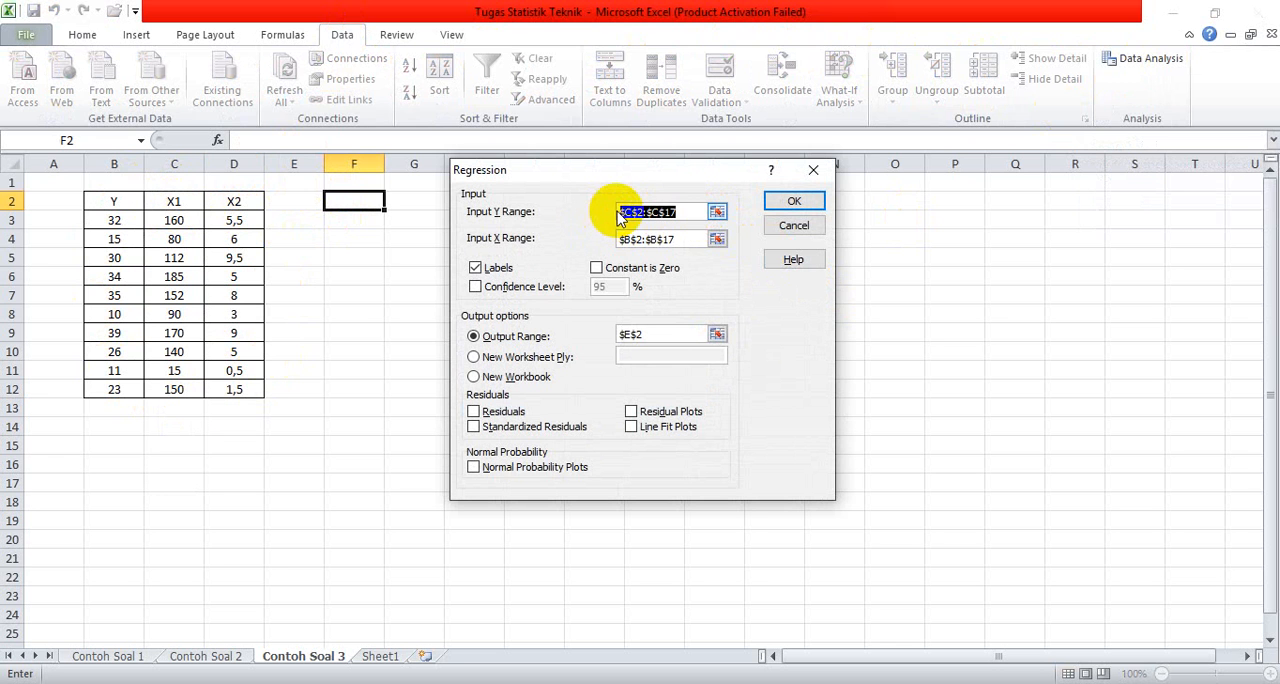
key("Delete")
left_click(673, 242)
left_click_drag(673, 242, 563, 229)
key("Delete")
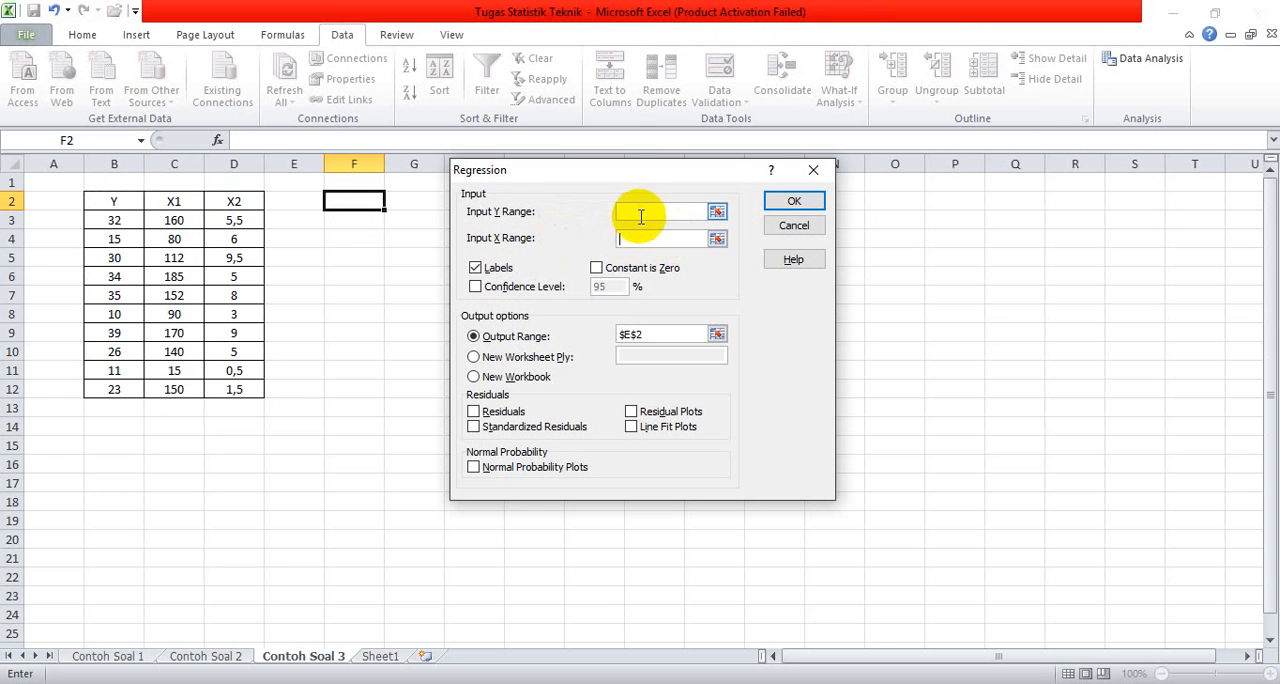
left_click(640, 211)
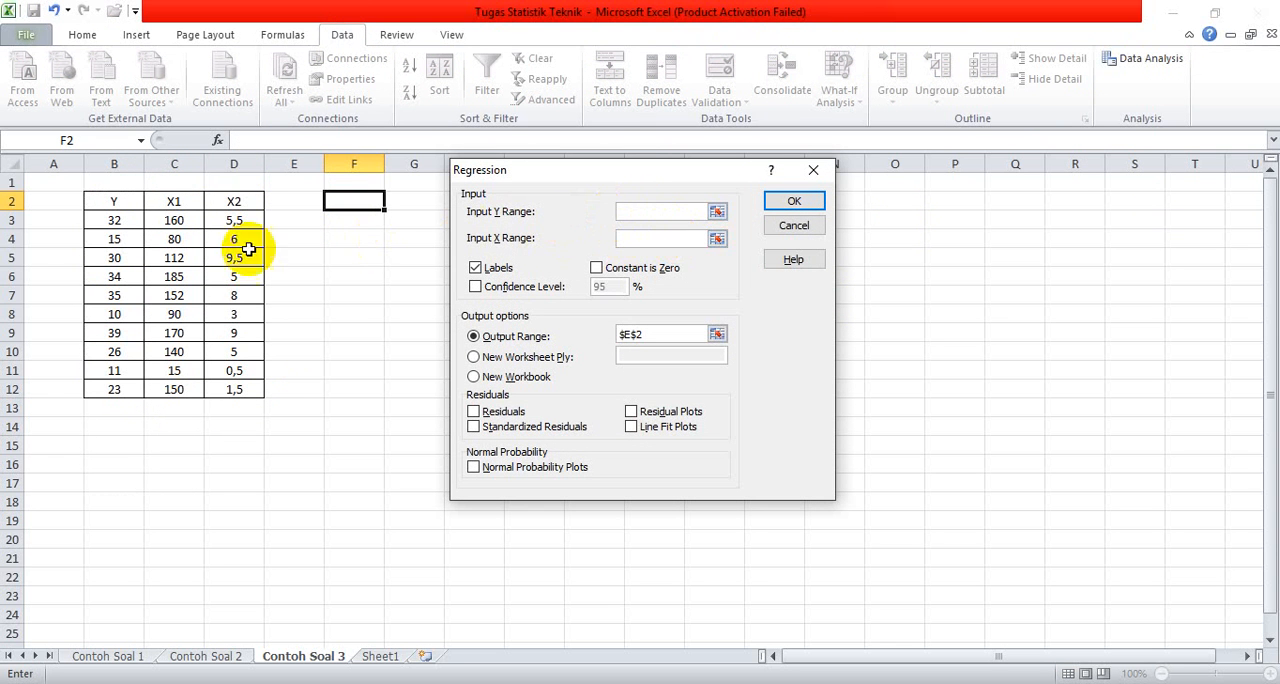
left_click_drag(130, 203, 128, 388)
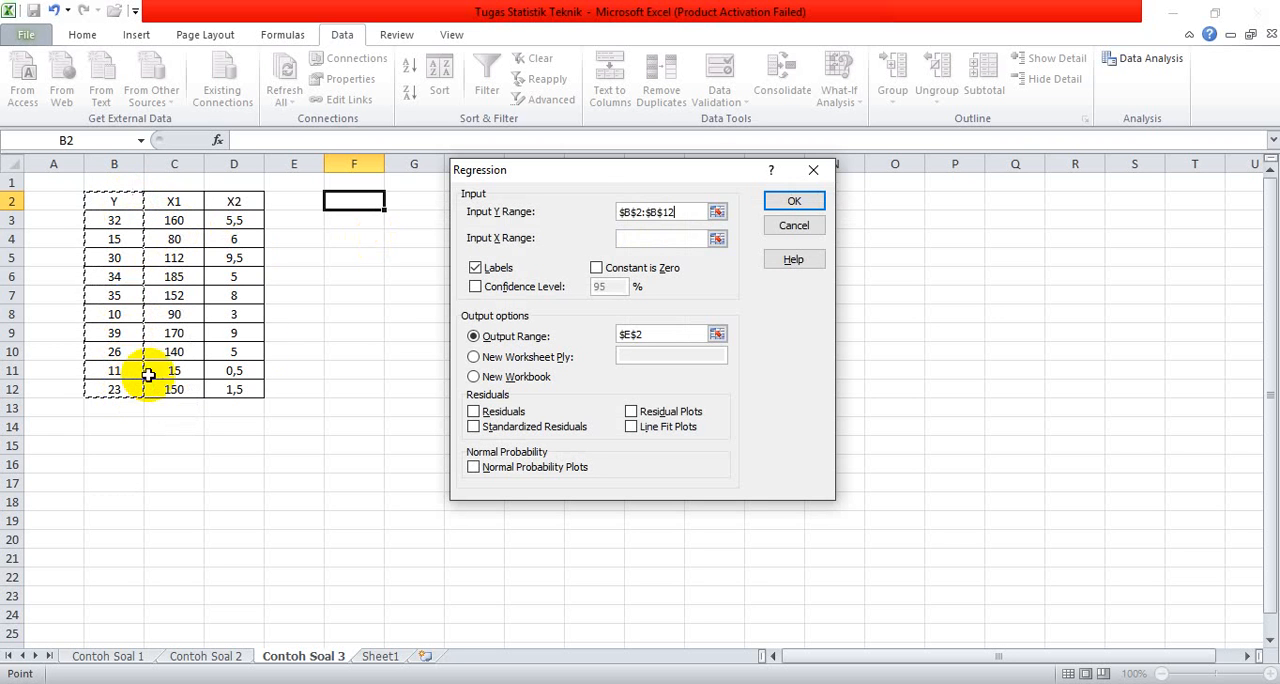
left_click(631, 237)
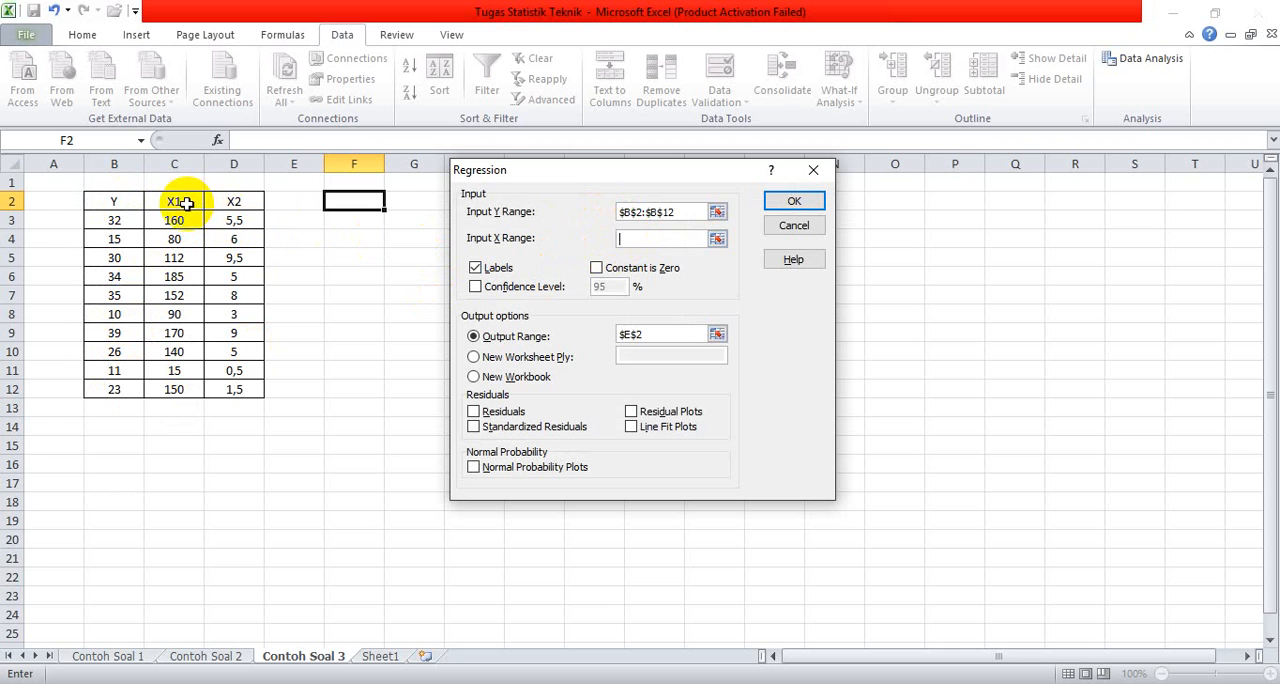
left_click_drag(172, 203, 257, 383)
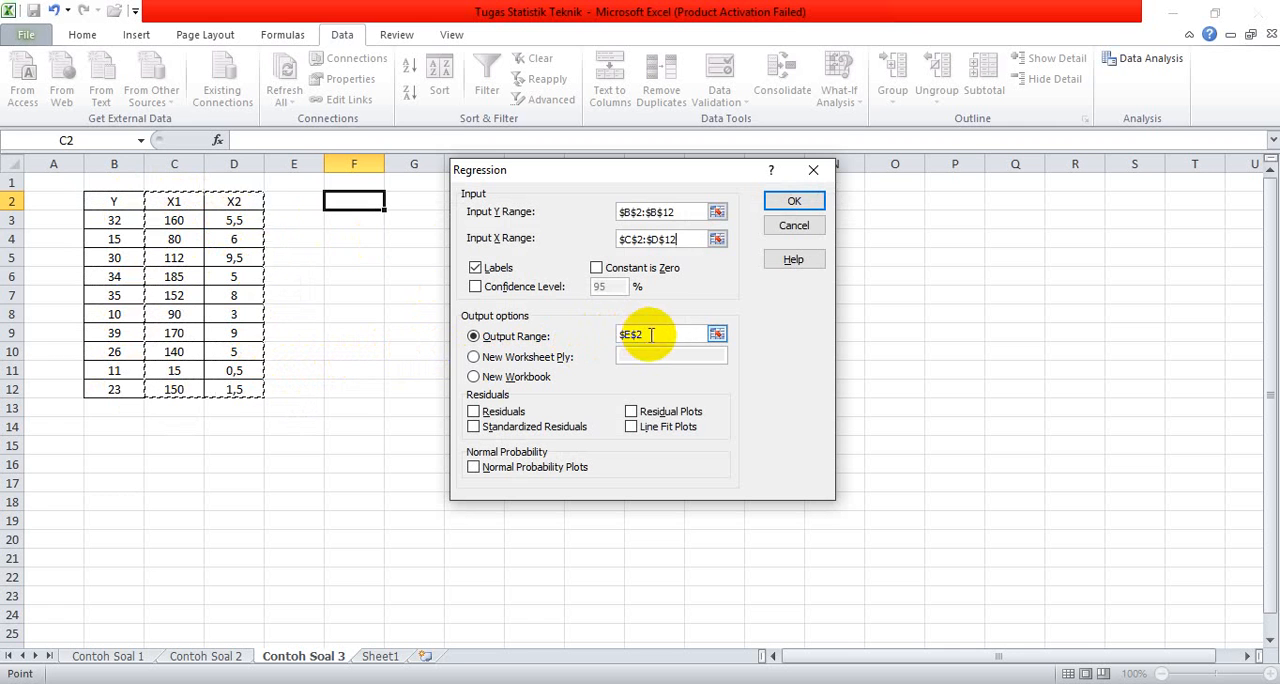
Step: Change the output range to cell F2 and run the multiple regression of Y on X1 and X2
left_click_drag(646, 334, 617, 334)
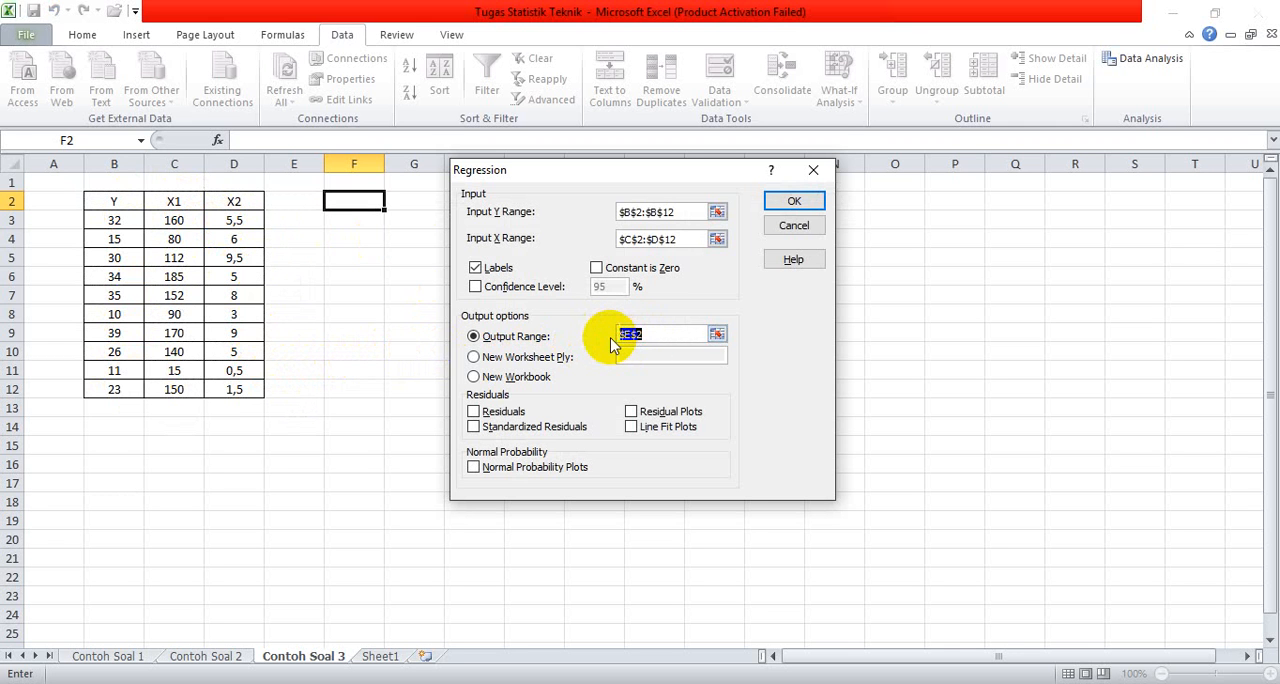
left_click(335, 201)
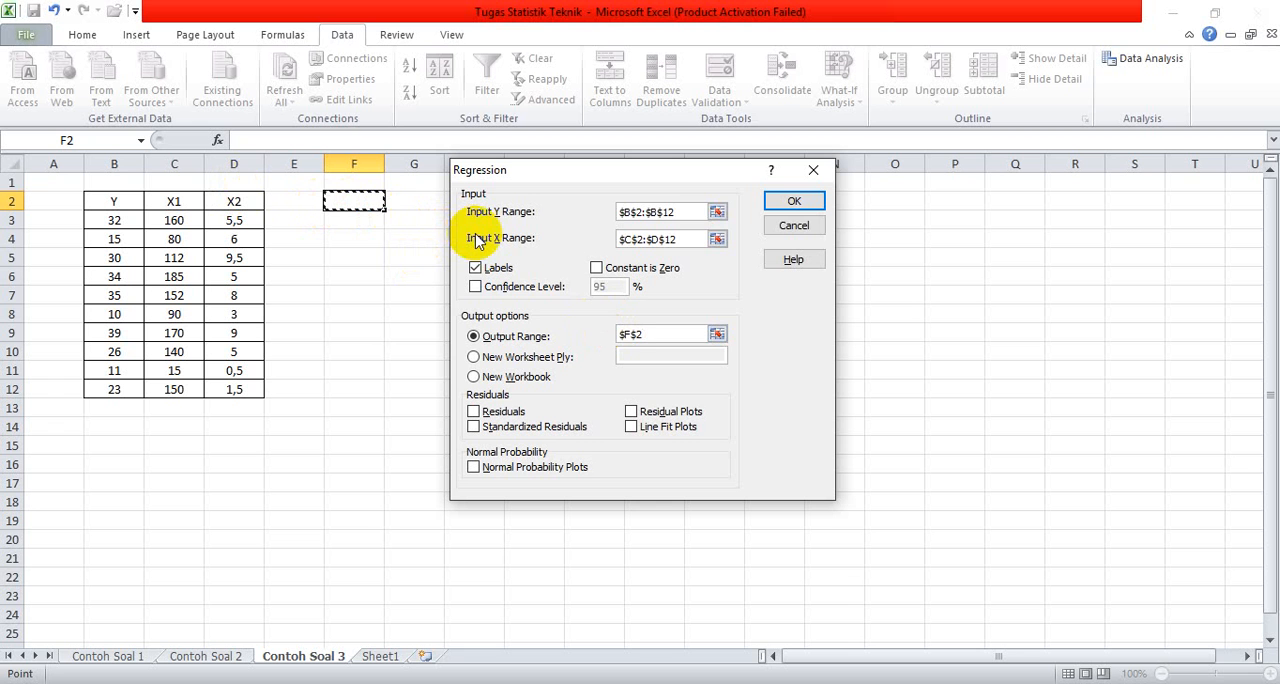
left_click(780, 205)
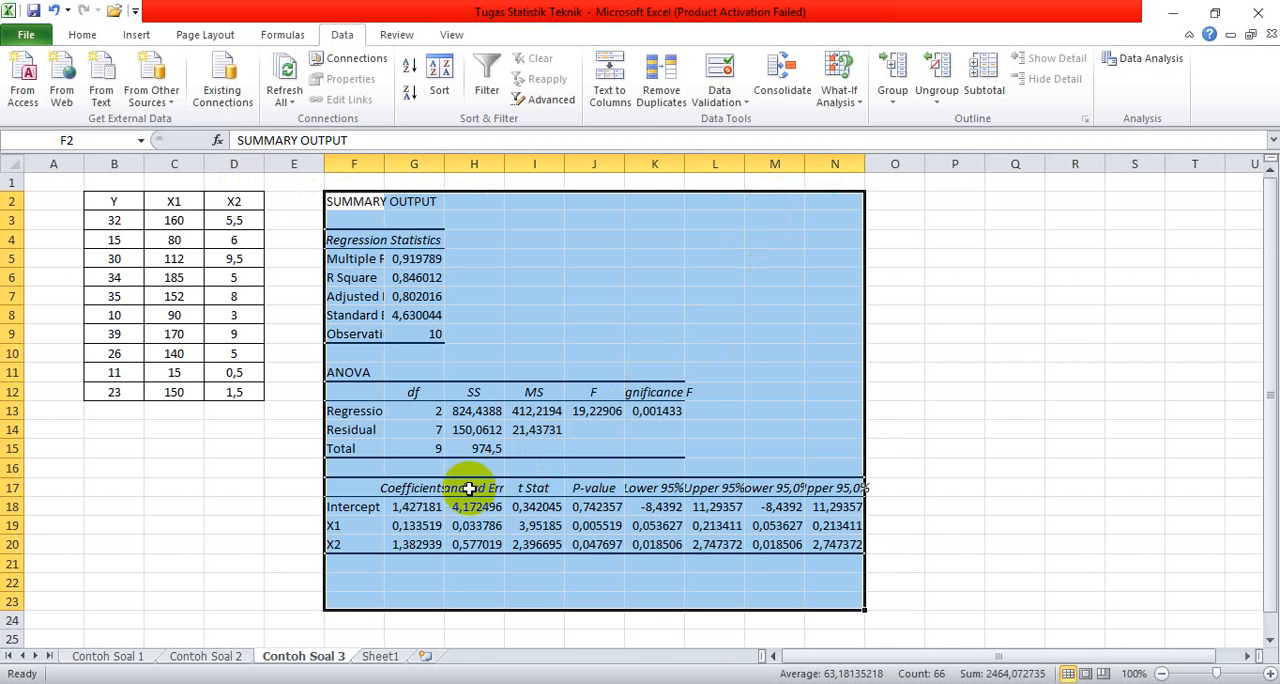
Step: Format the coefficient cells G18:G20 as Number with 2 decimal places and the 1000 separator
left_click(428, 507)
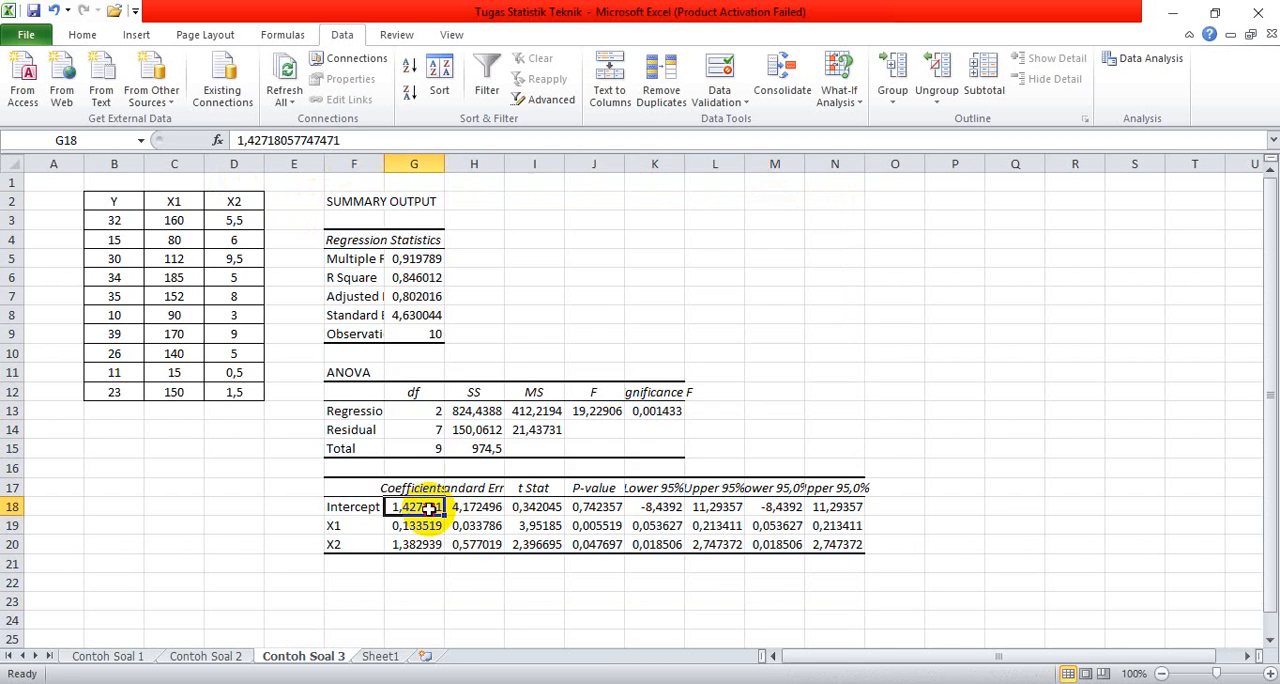
left_click_drag(428, 507, 426, 537)
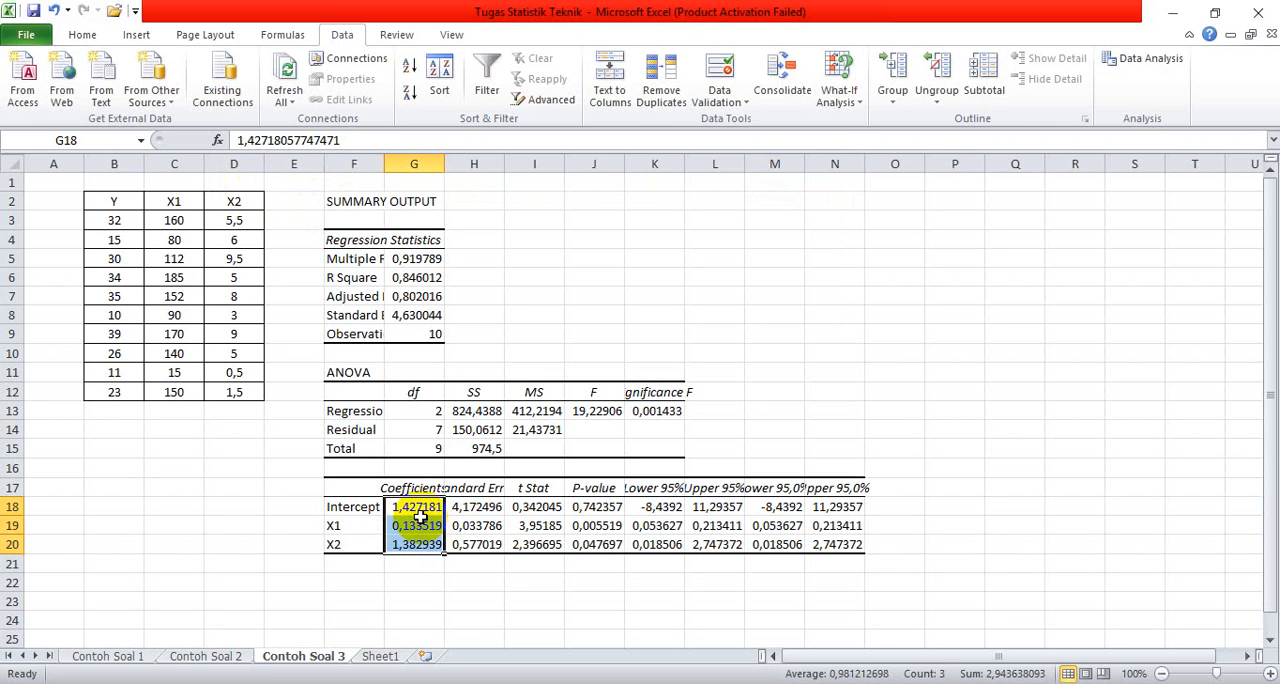
right_click(416, 521)
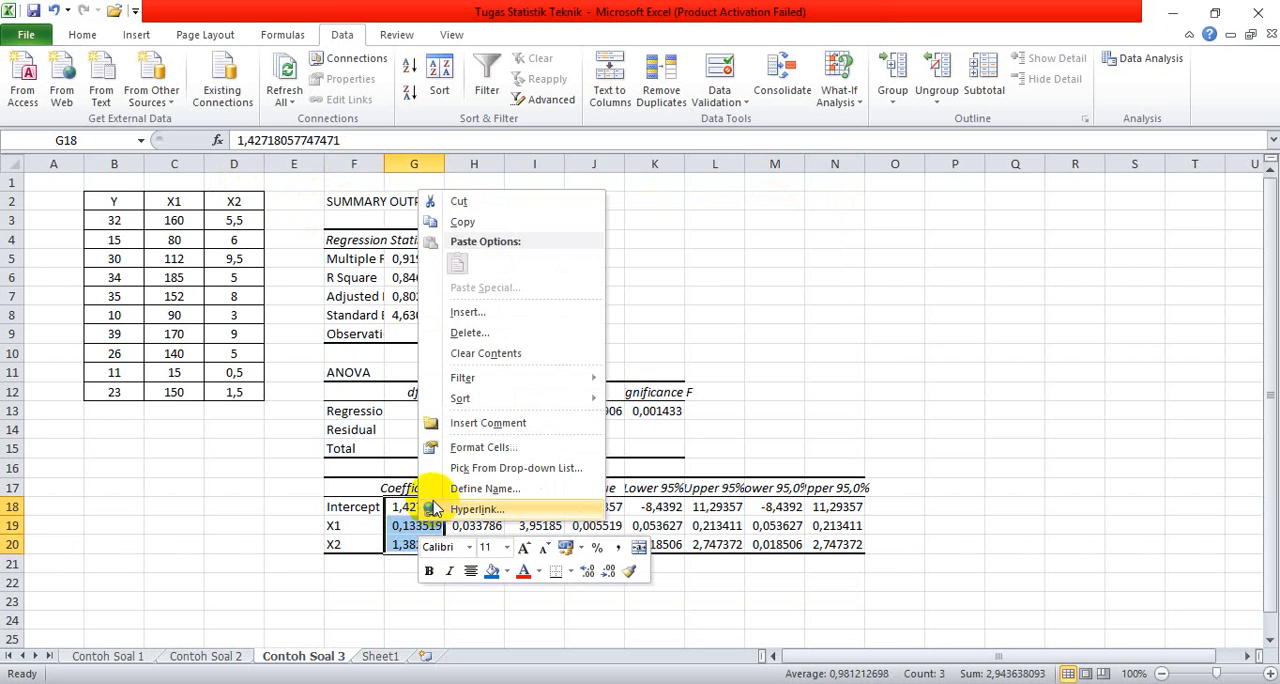
left_click(450, 452)
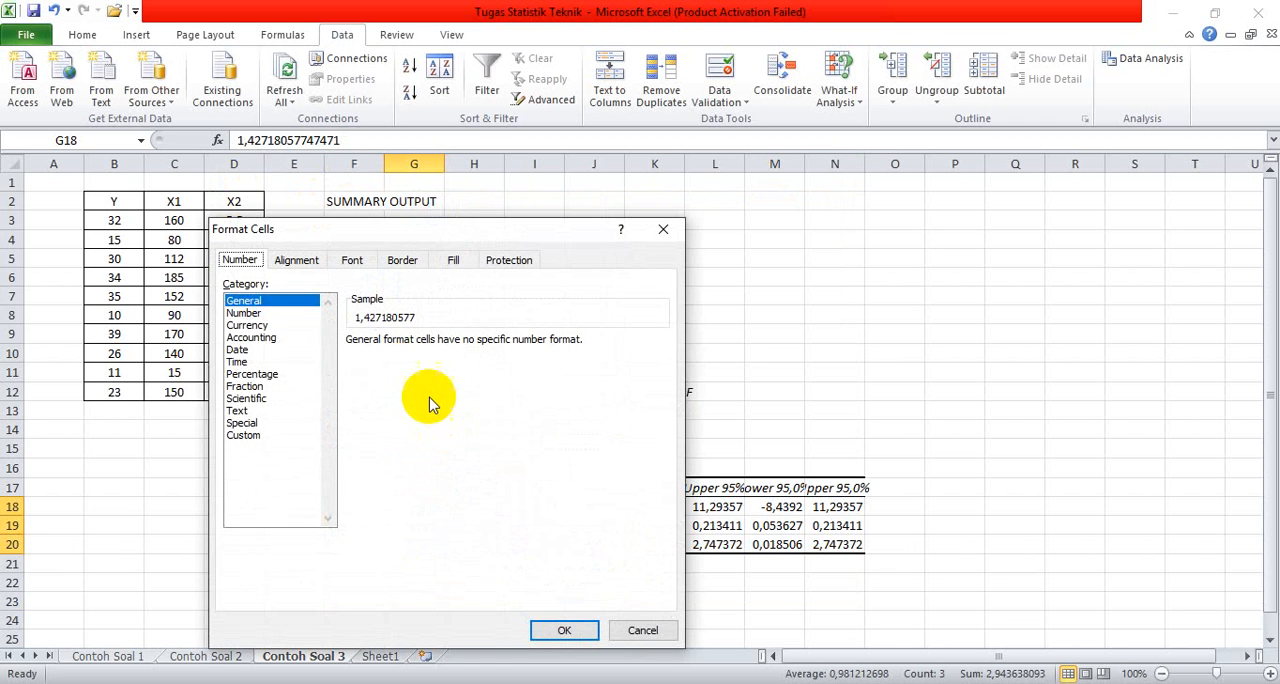
left_click(280, 313)
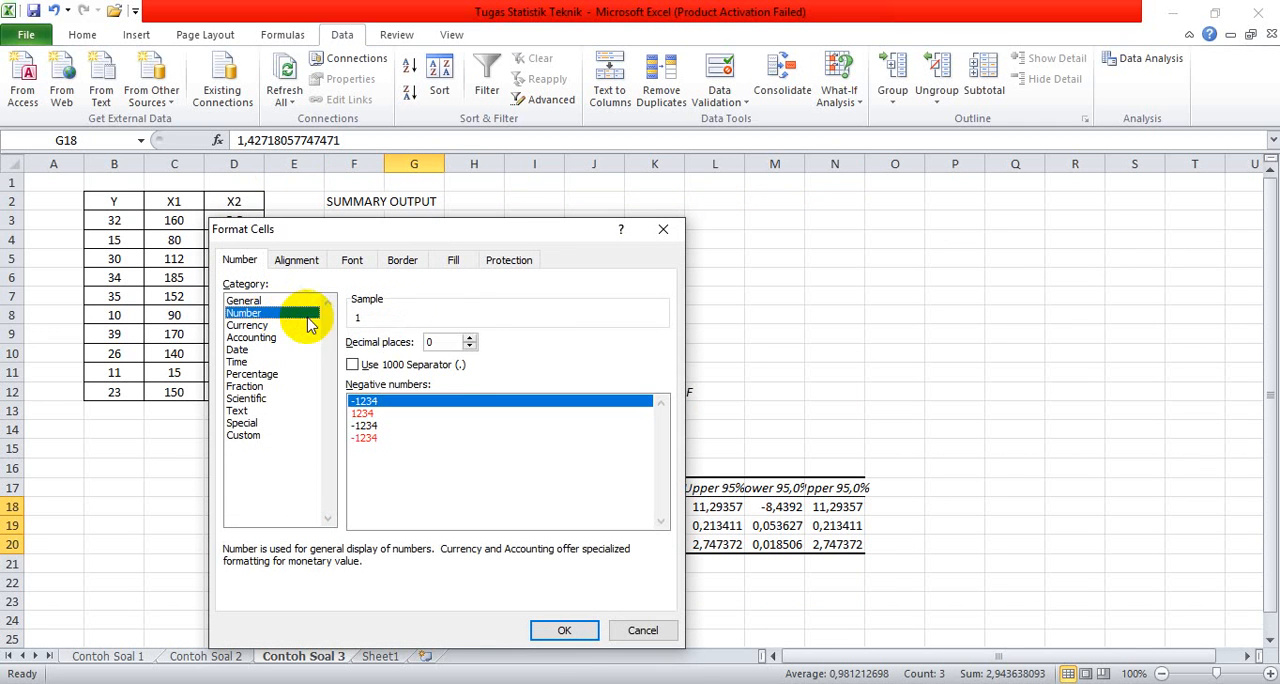
left_click(470, 341)
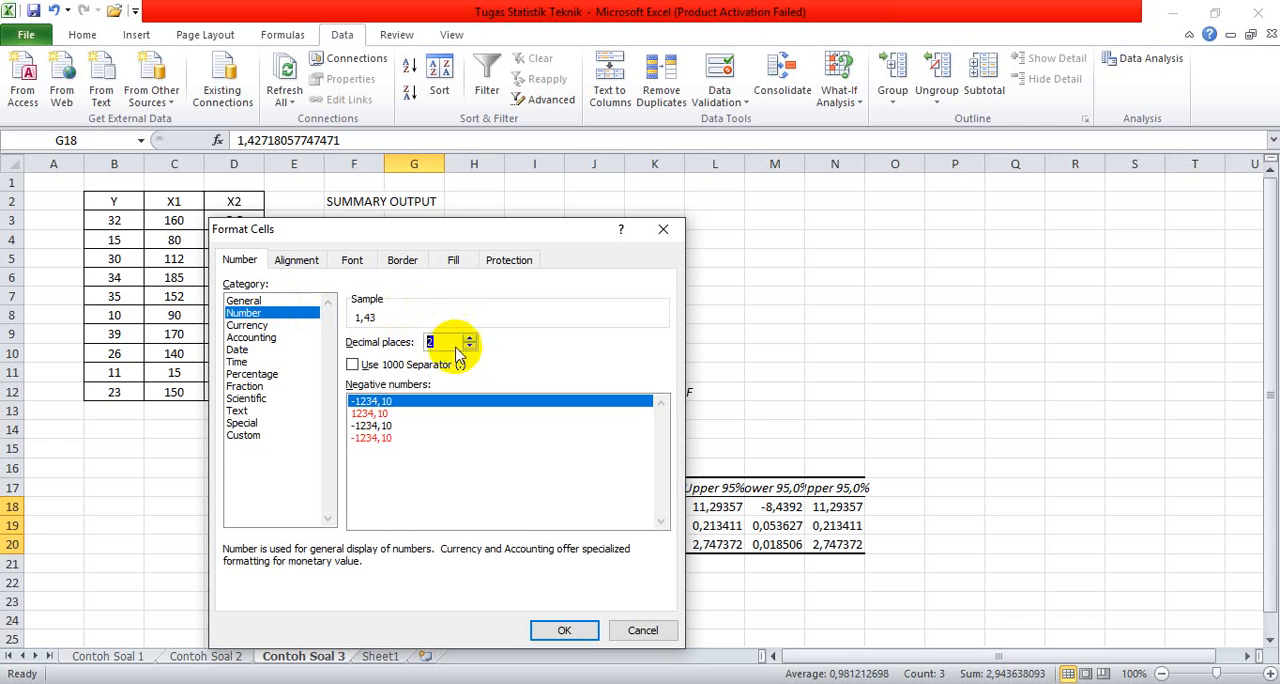
left_click(352, 364)
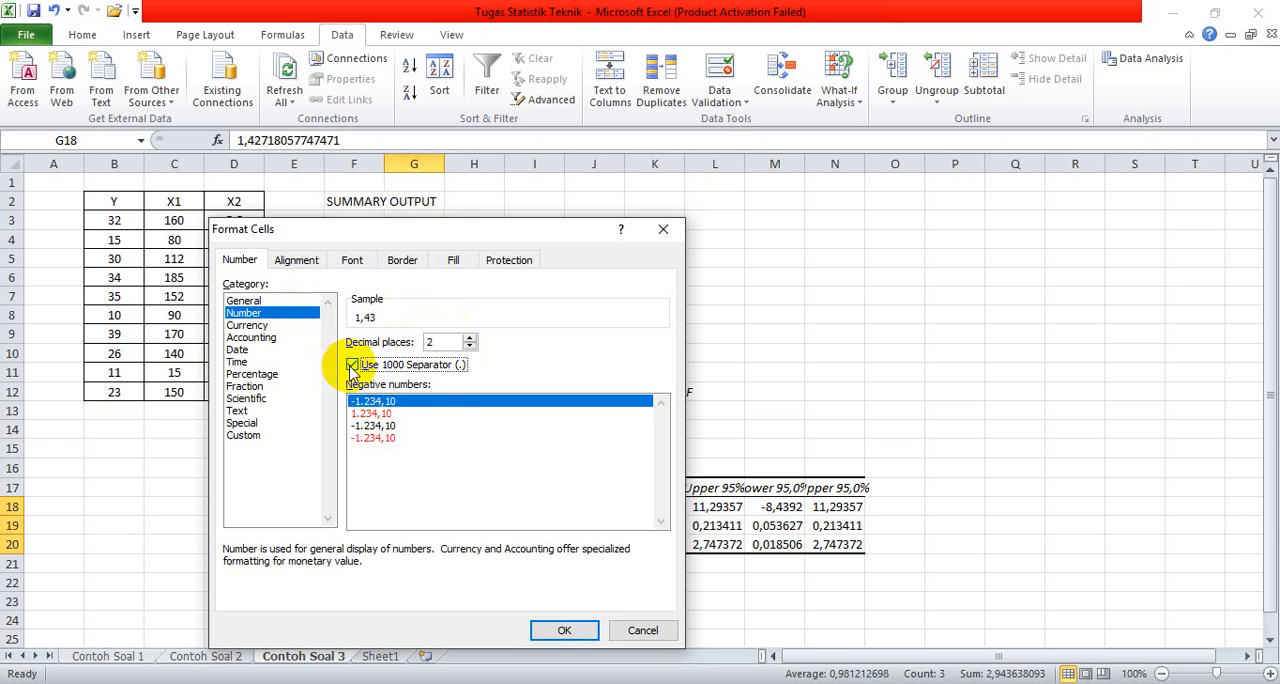
left_click(545, 628)
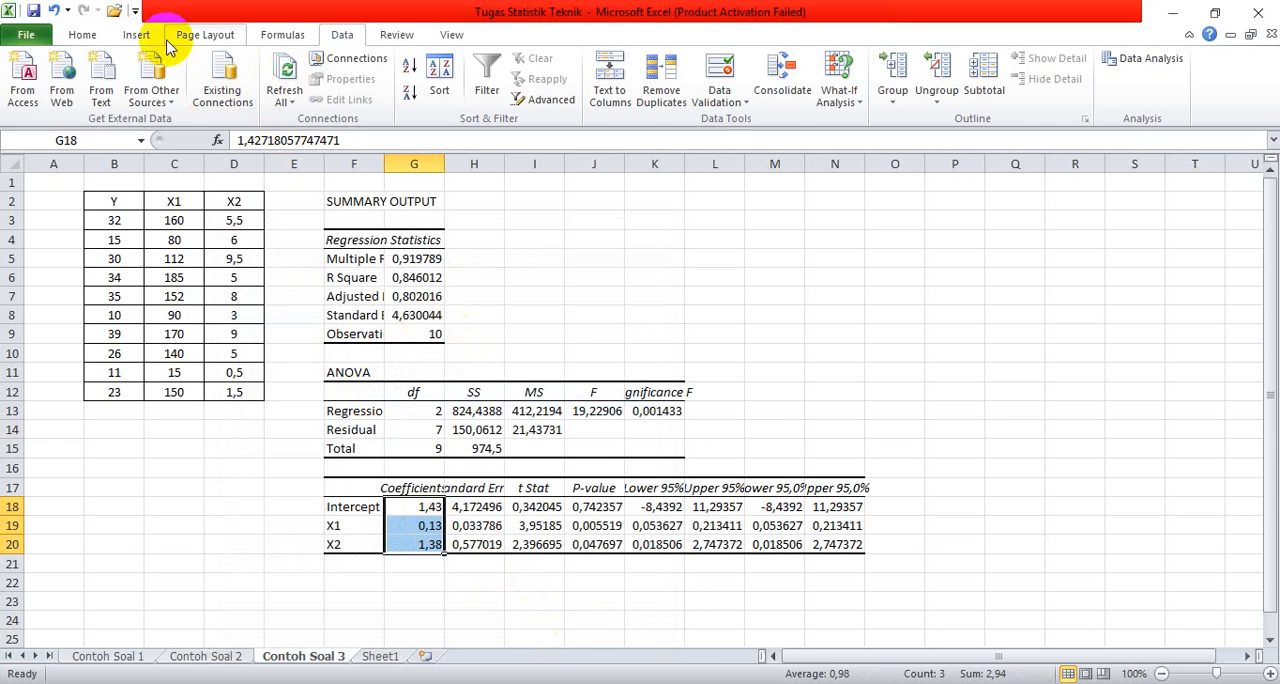
Step: Apply the current fill color to the coefficient cells G18:G20 and deselect them
left_click(96, 34)
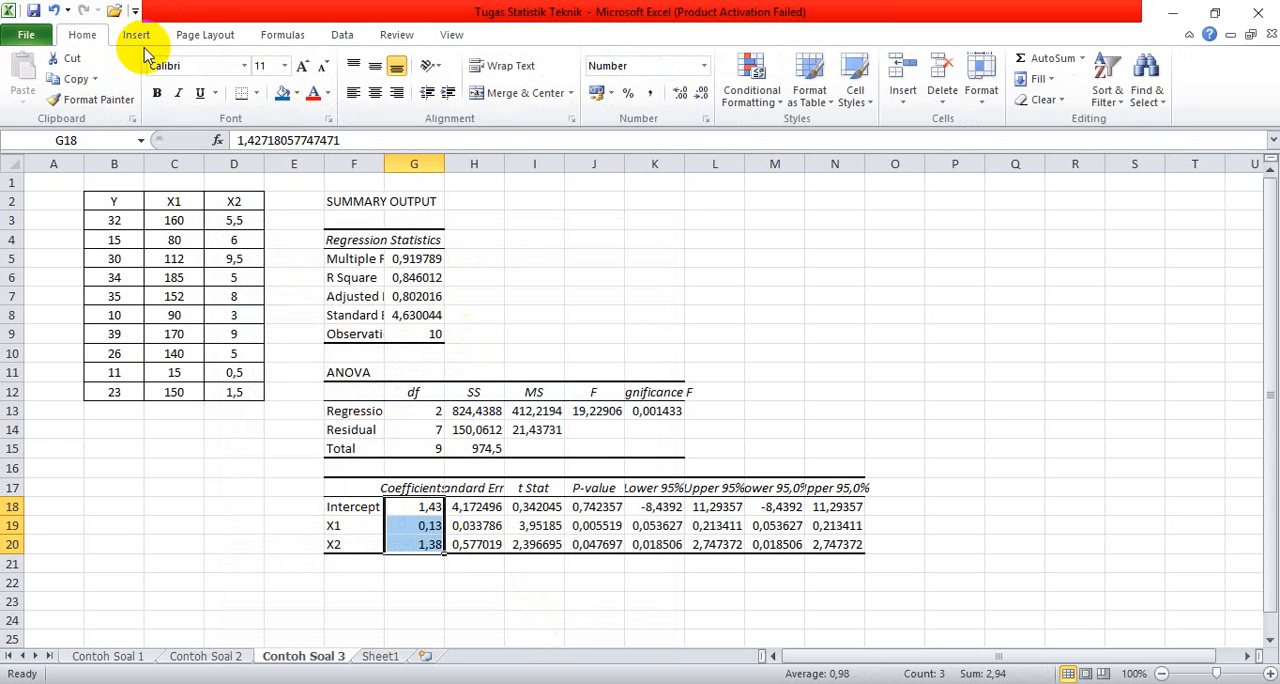
left_click(286, 92)
left_click(832, 316)
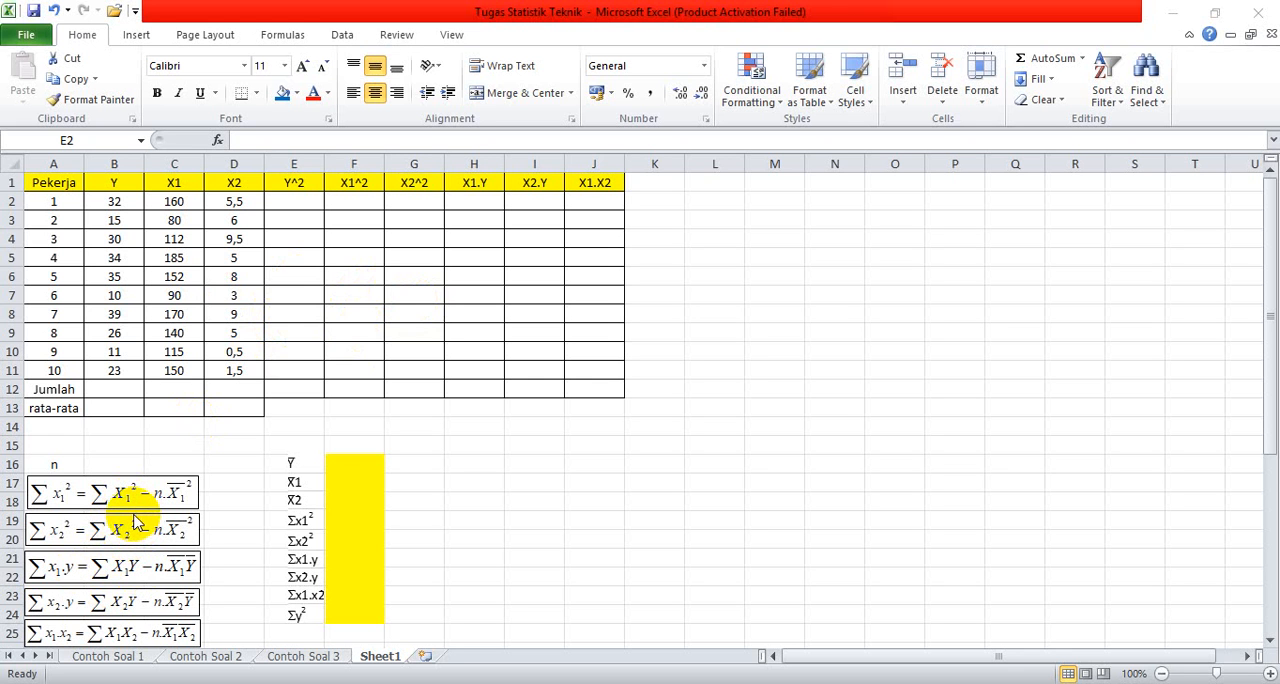
Step: Calculate the square of Y for the first worker by entering =B2^2 in cell E2
left_click(293, 199)
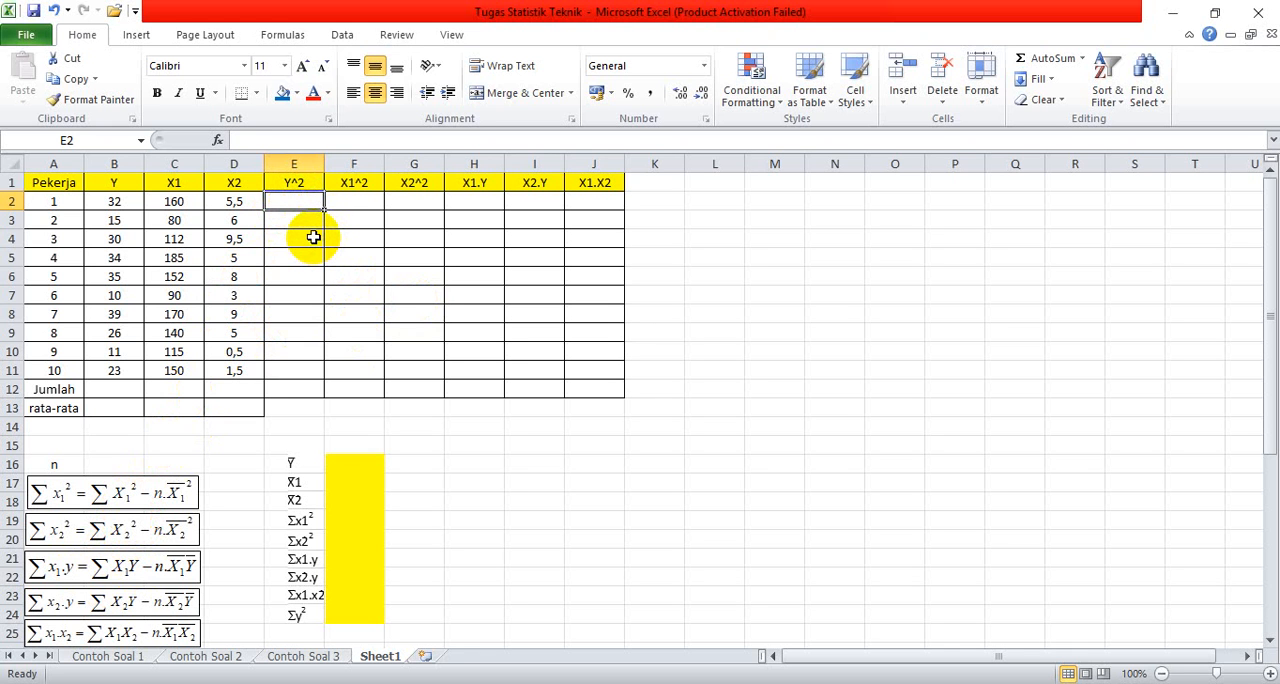
type("=")
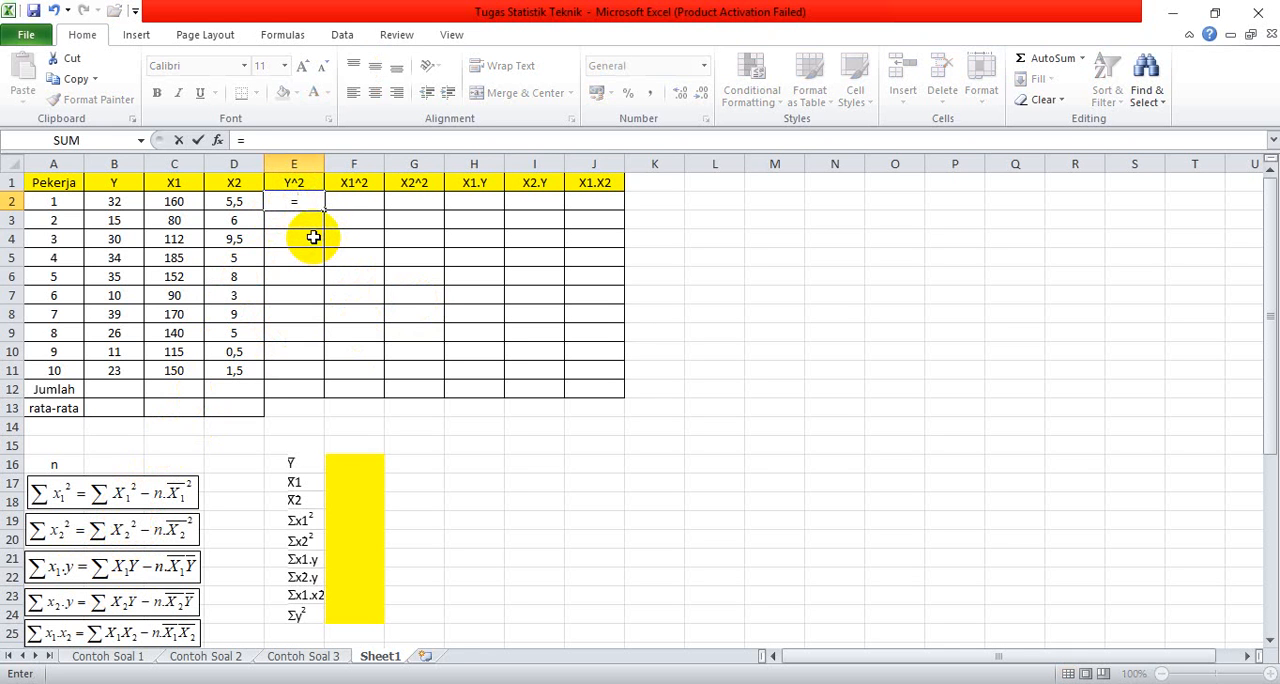
left_click(117, 203)
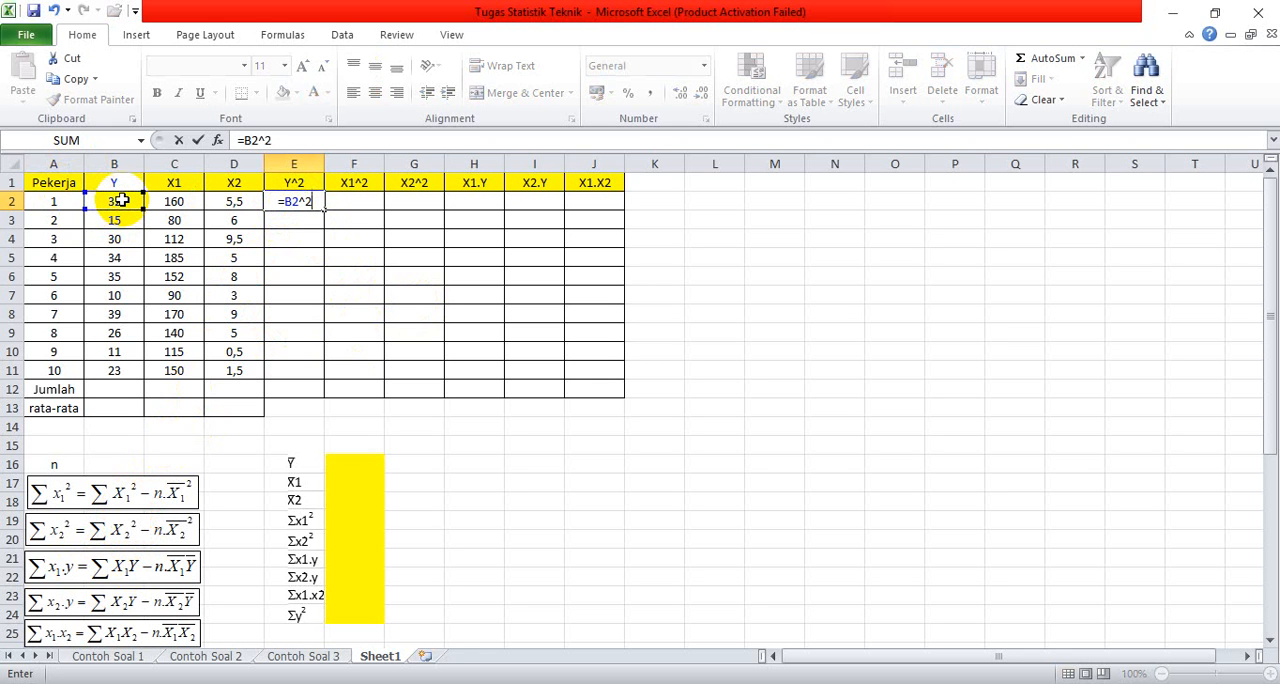
key("Return")
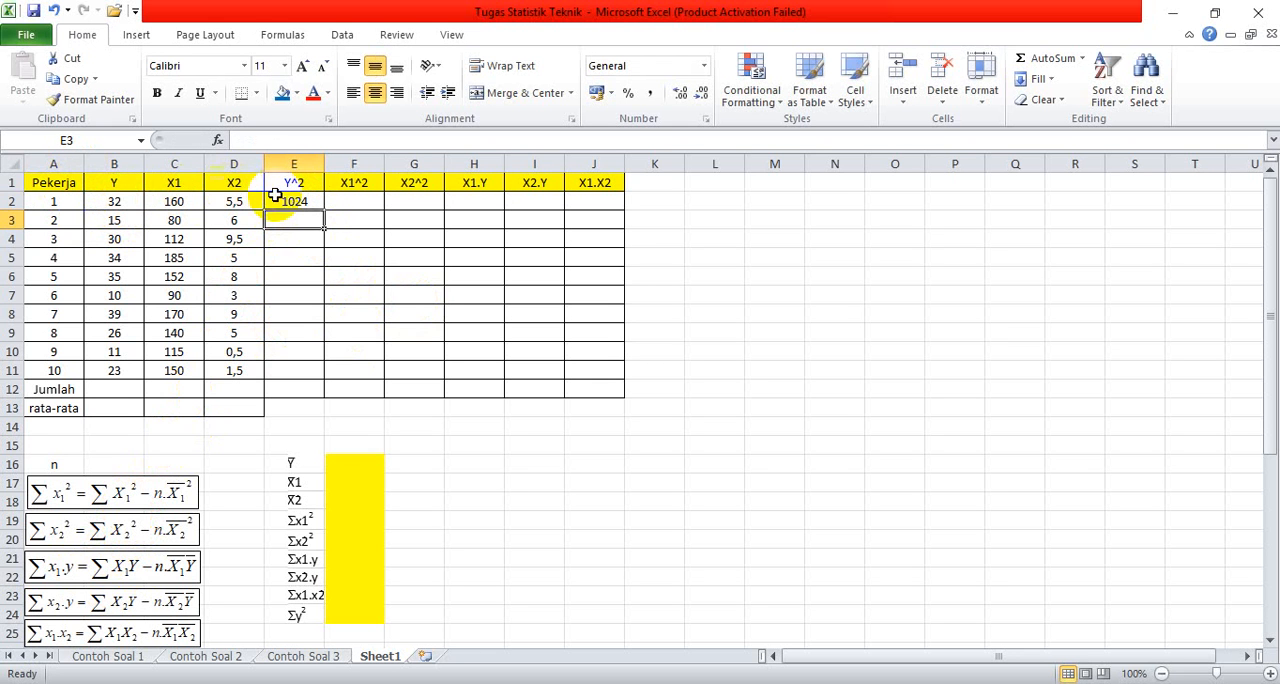
Step: Calculate the square of X1 for the first worker by entering =C2^2 in cell F2
left_click(353, 200)
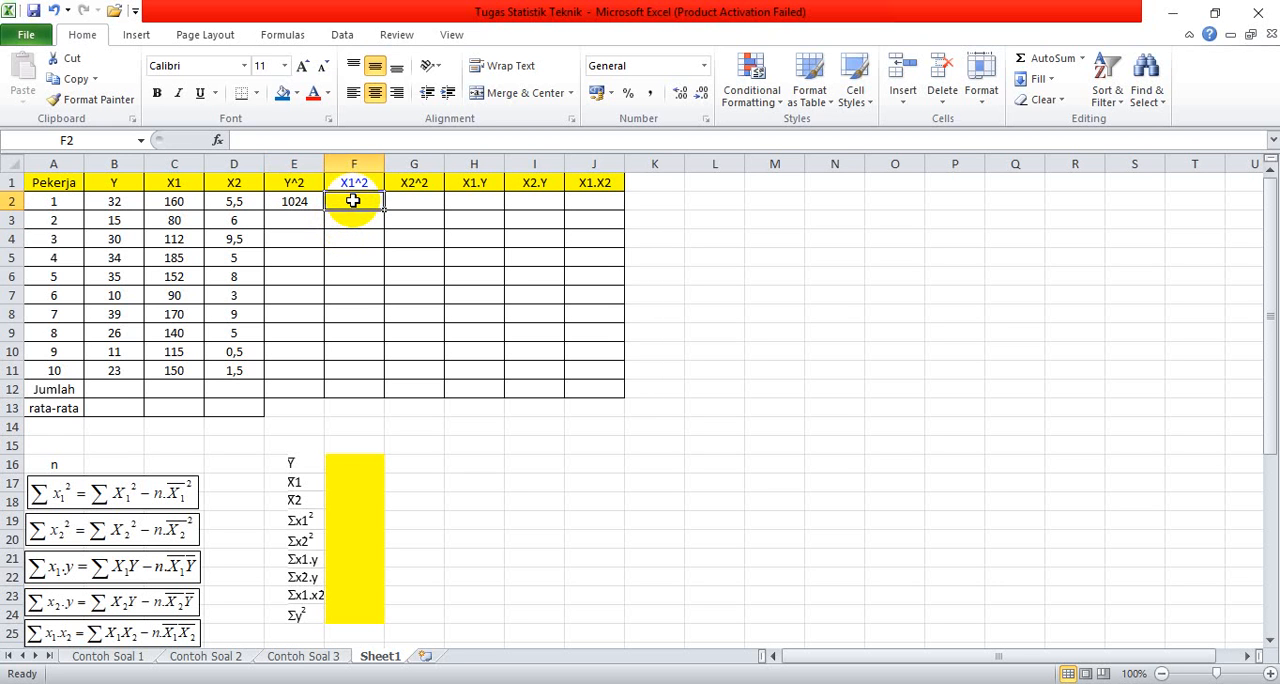
type("=")
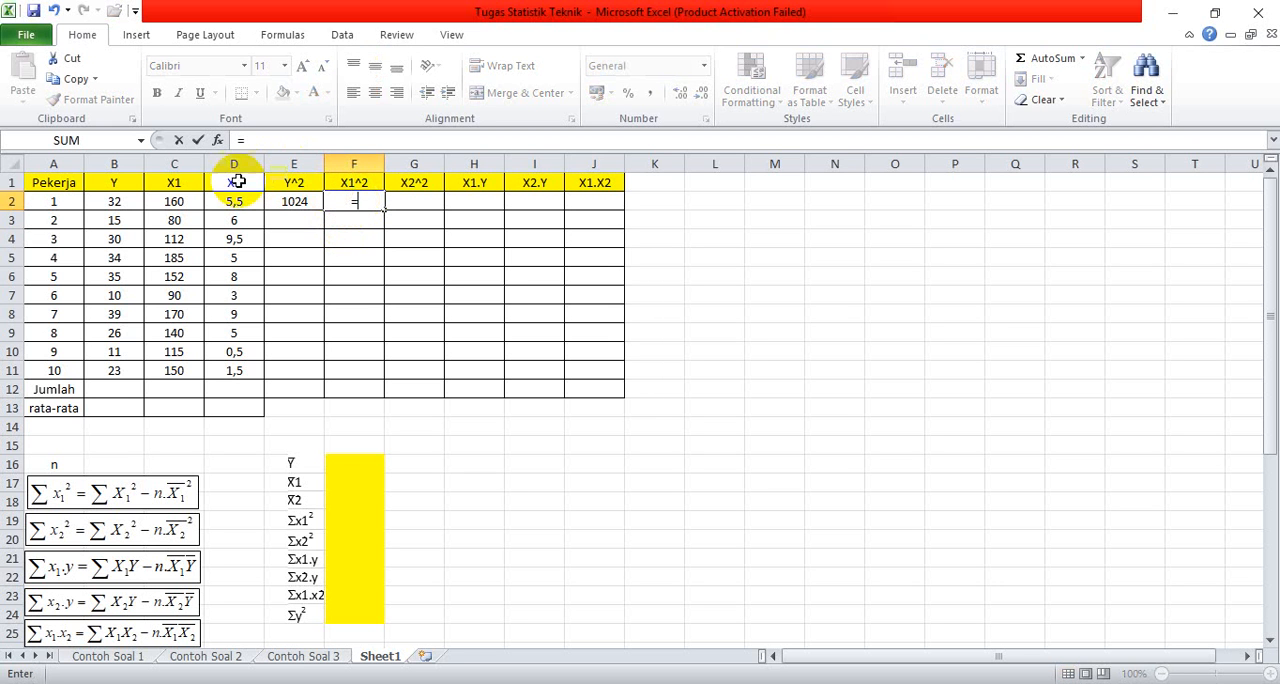
left_click(179, 205)
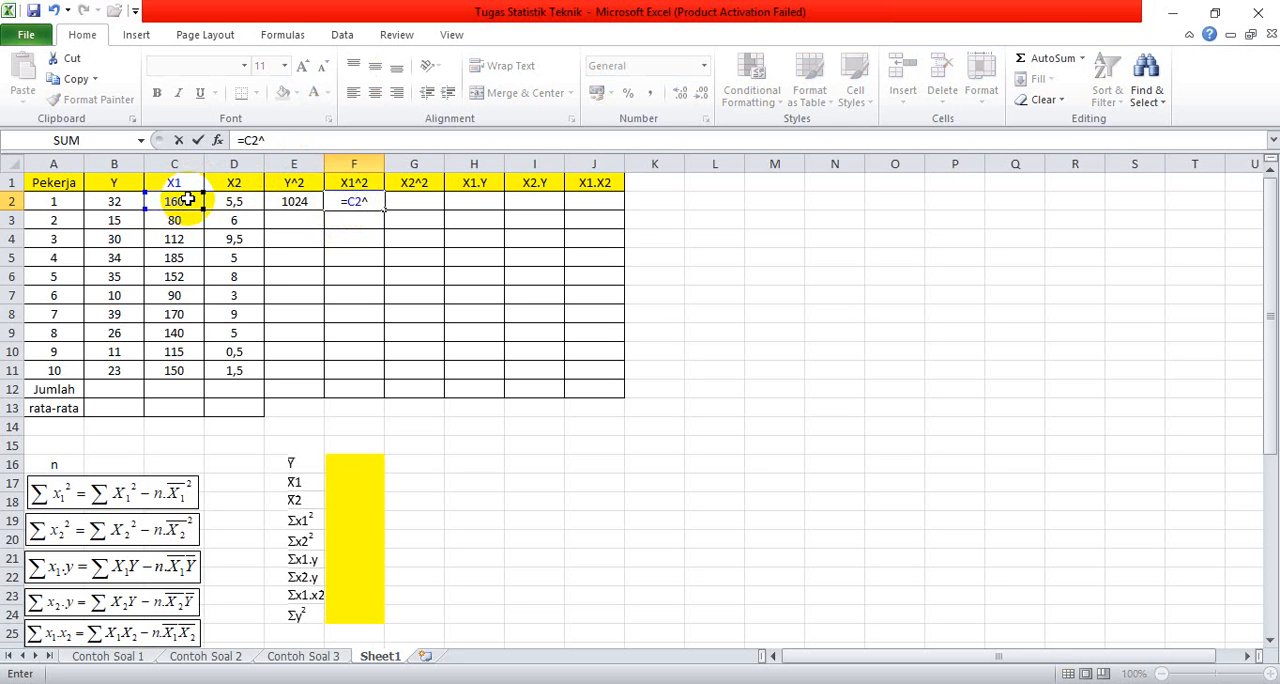
key("Return")
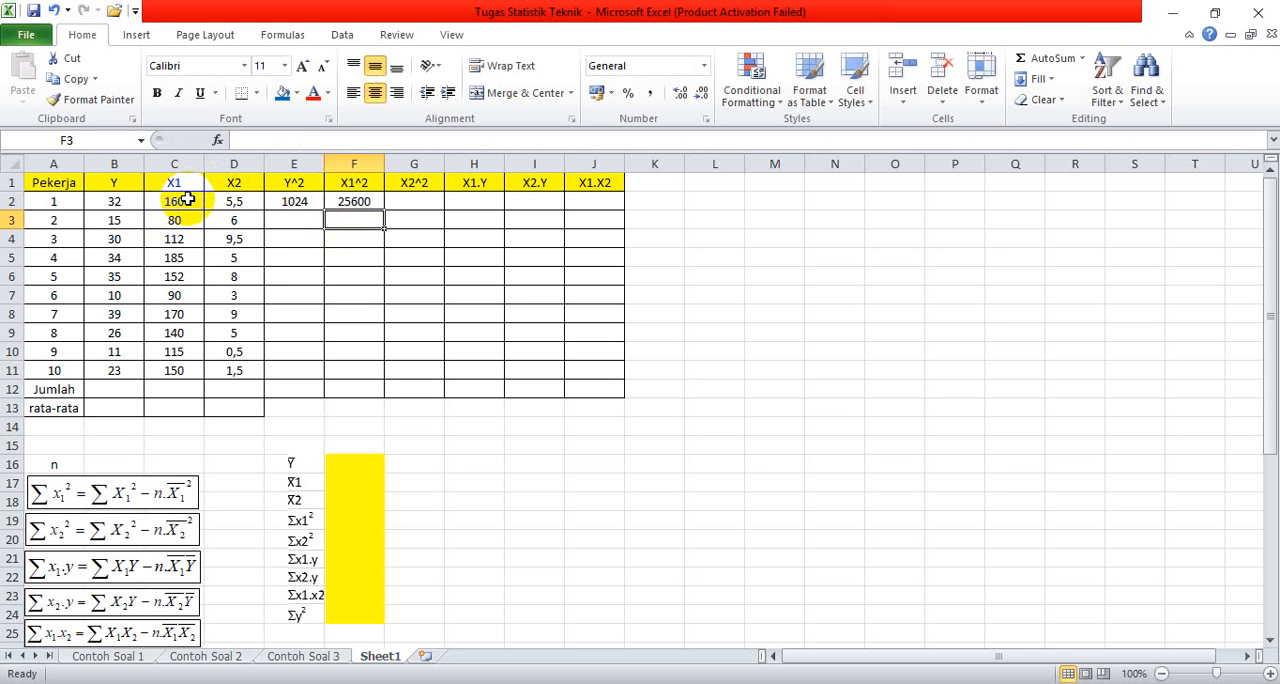
Step: Calculate the square of X2 for the first worker by entering =D2^2 in cell G2
left_click(401, 202)
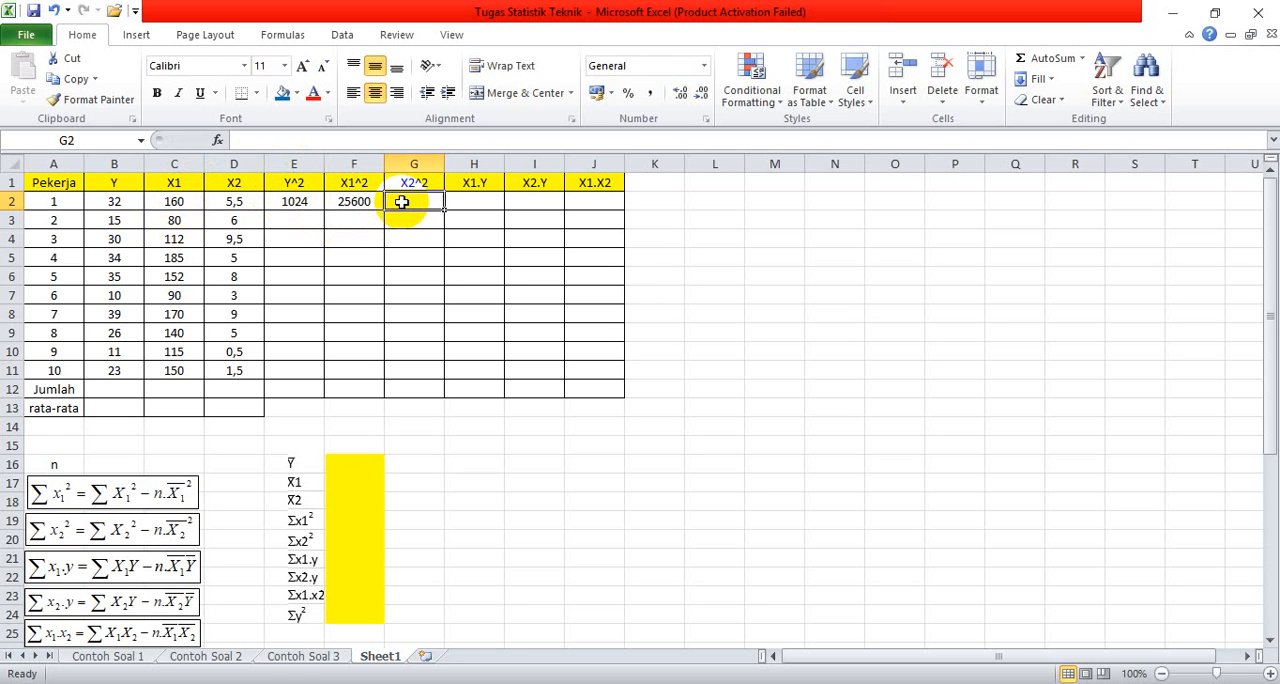
type("=")
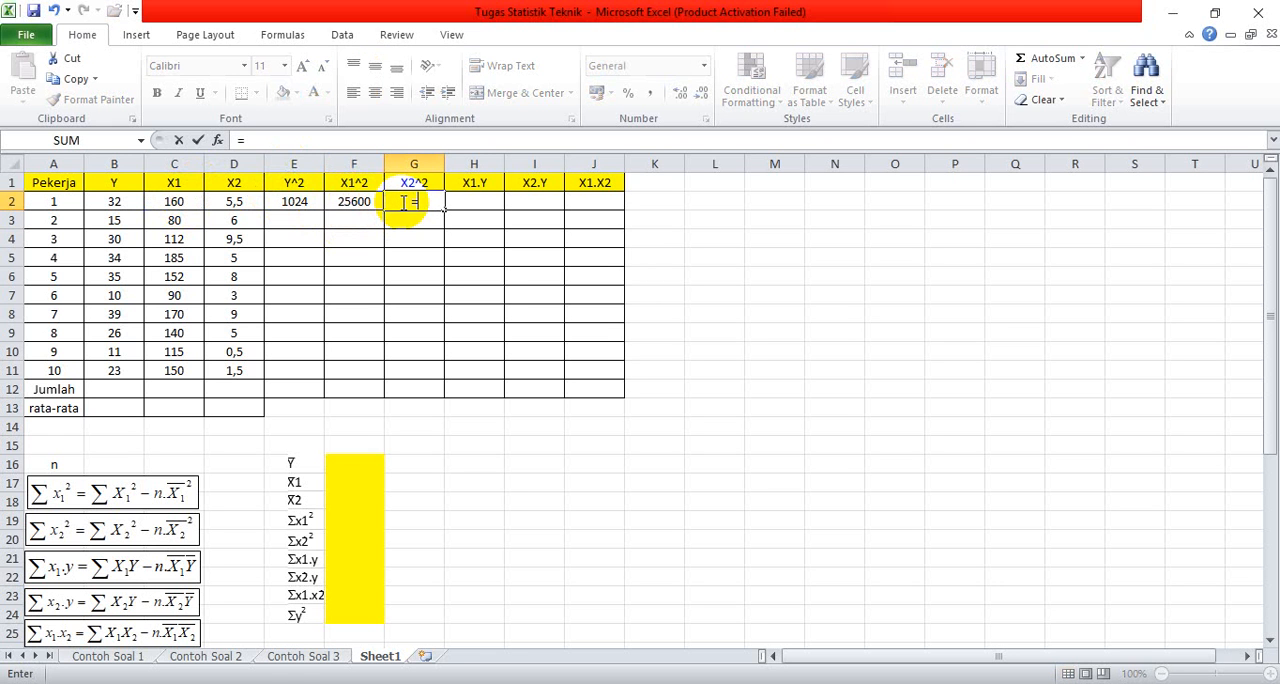
left_click(246, 203)
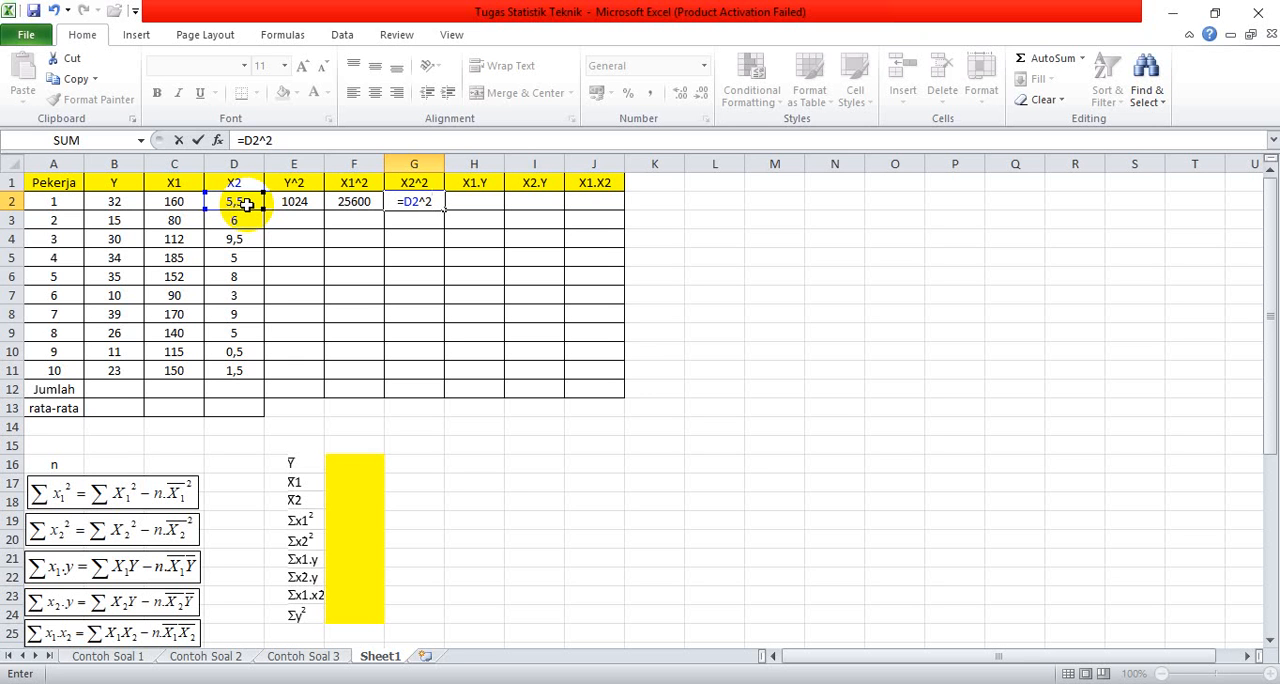
key("Return")
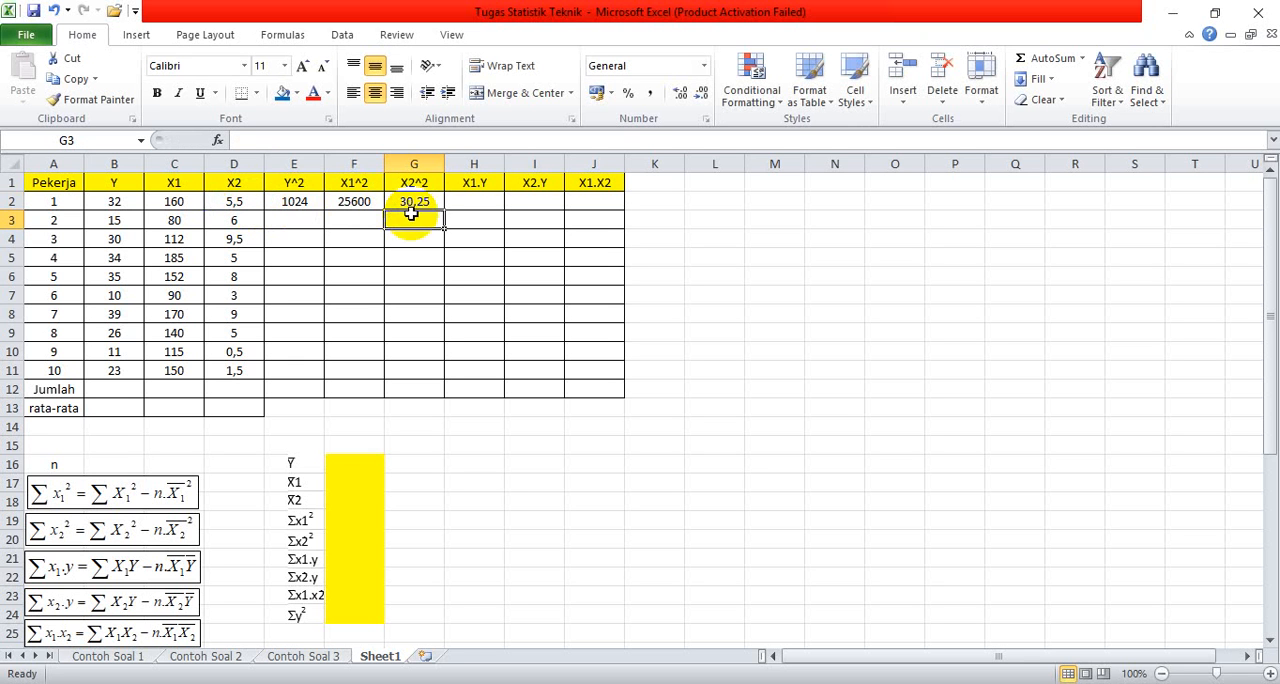
Step: Calculate the X1.Y product for the first worker with the formula =C2*B2 in cell H2
left_click(463, 199)
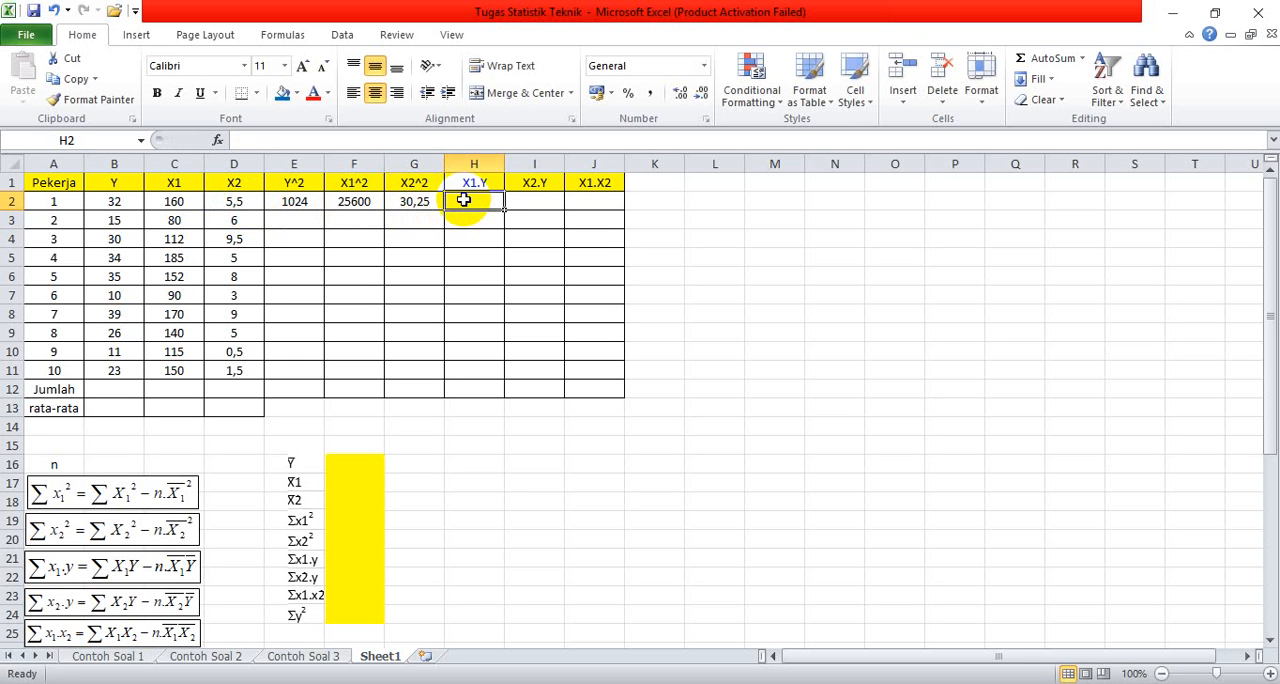
type("=")
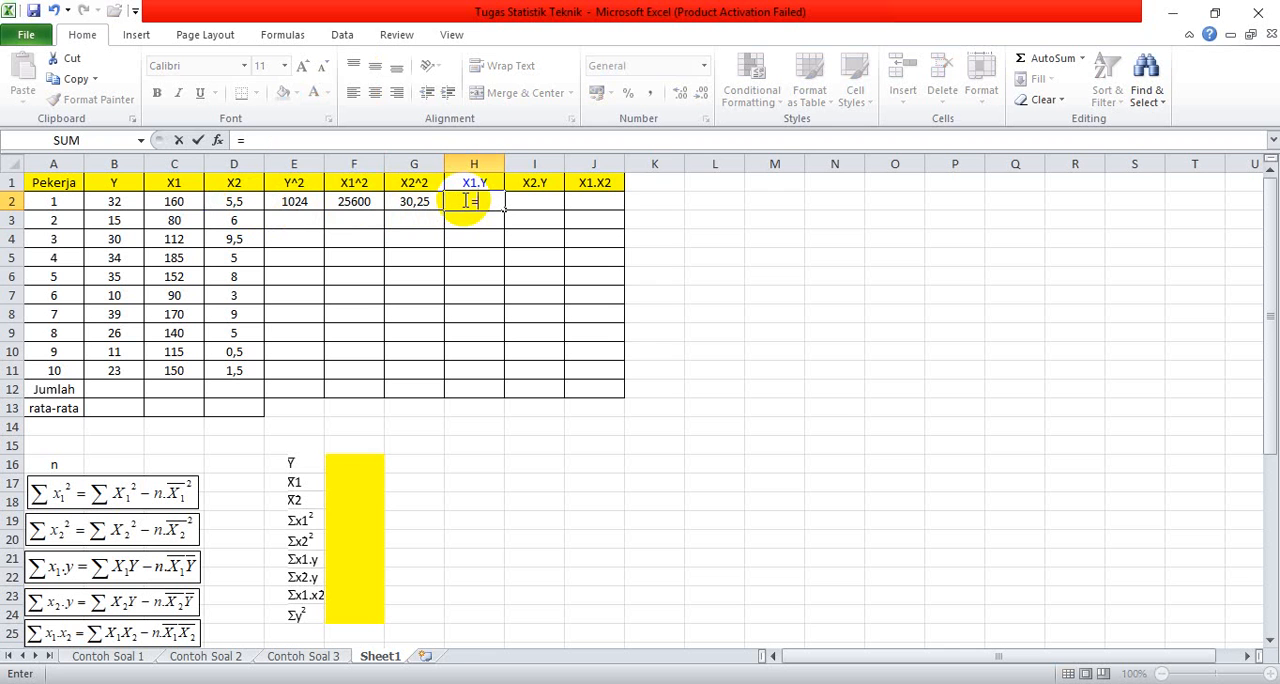
left_click(173, 203)
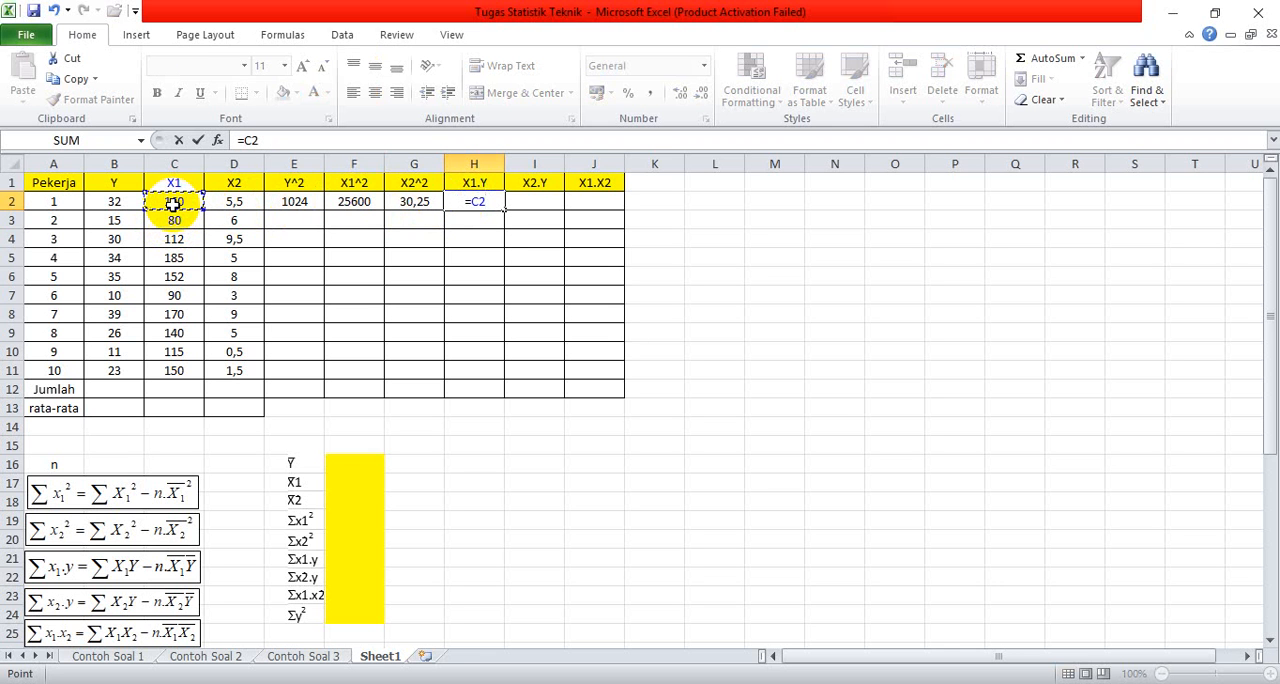
type("*")
left_click(133, 202)
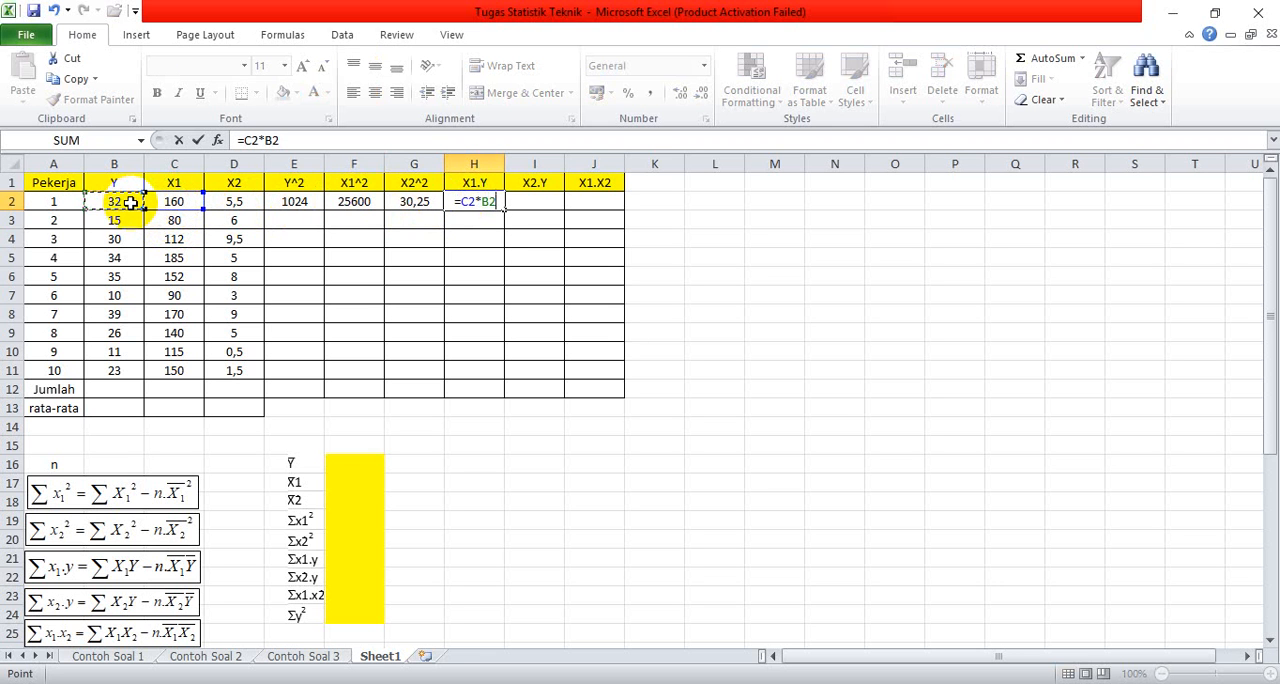
key("Return")
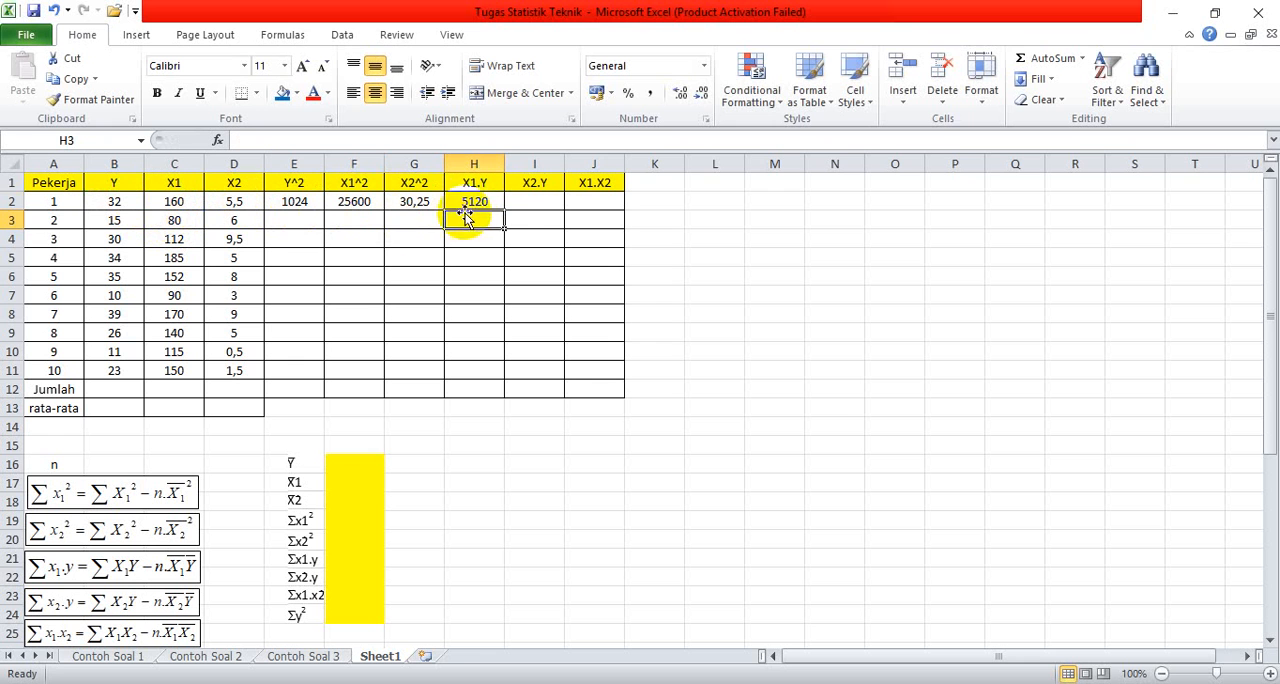
Step: Calculate the X2.Y product for the first worker with the formula =D2*B2 in cell I2
left_click(516, 202)
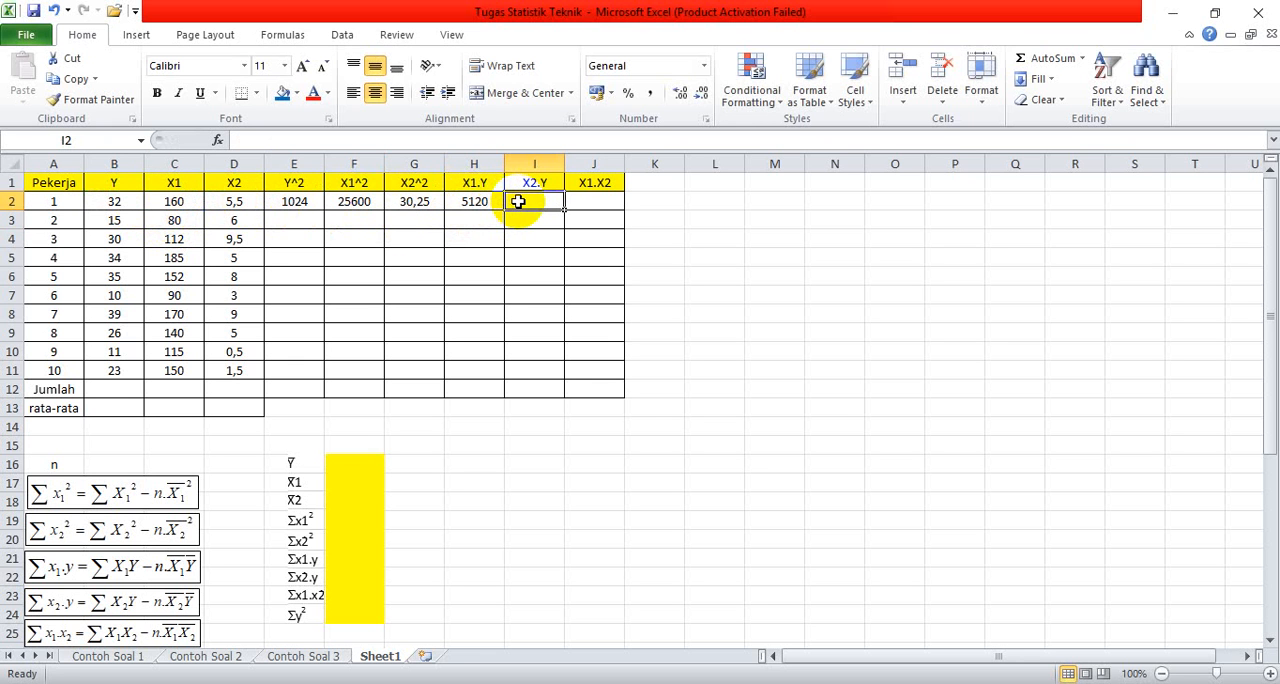
type("=")
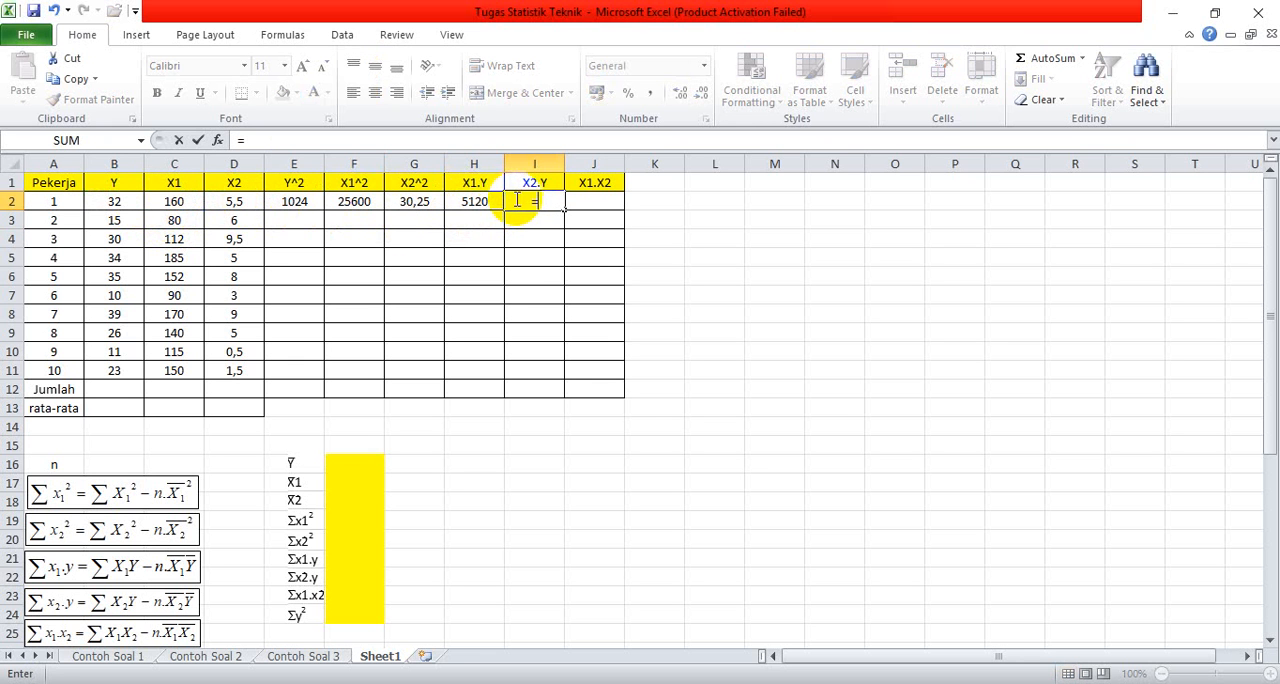
left_click(231, 201)
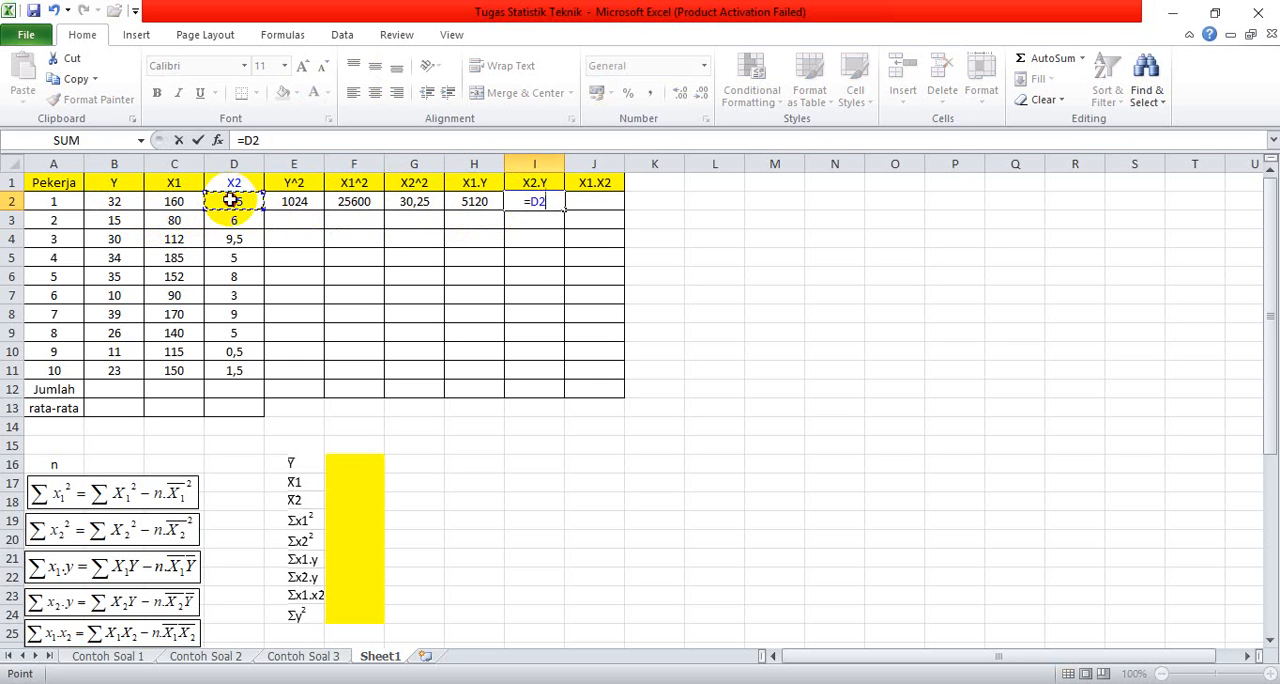
left_click(132, 206)
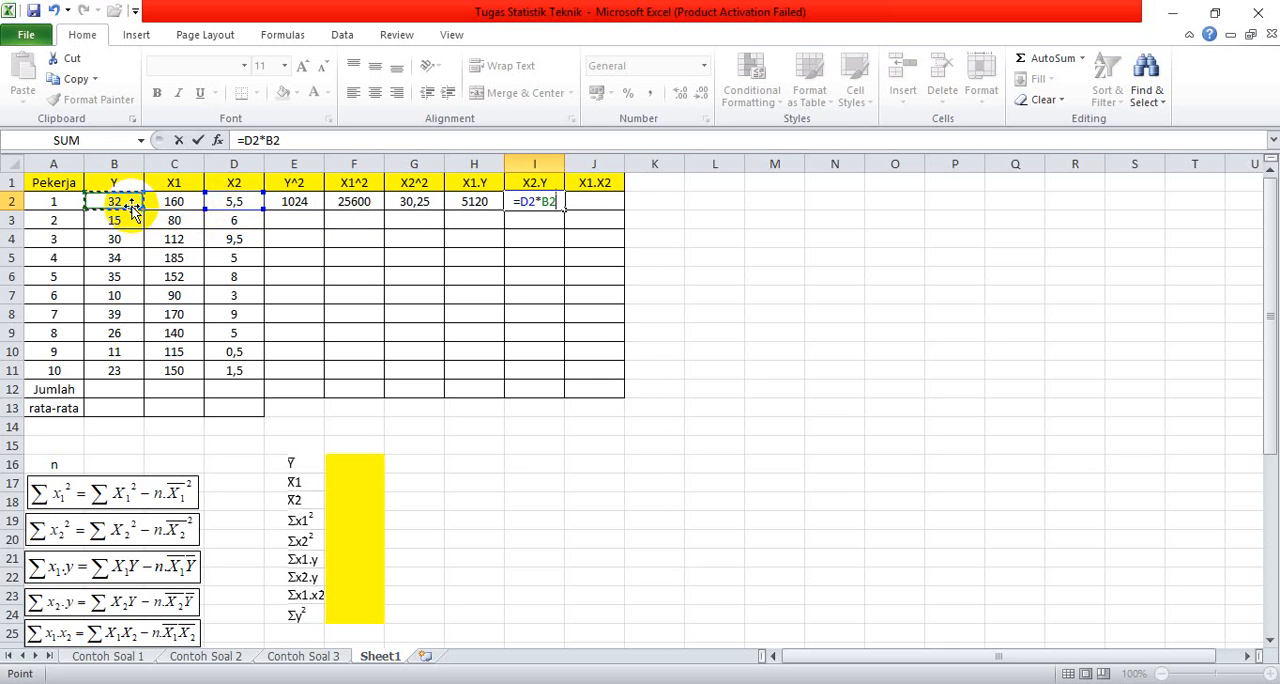
key("Return")
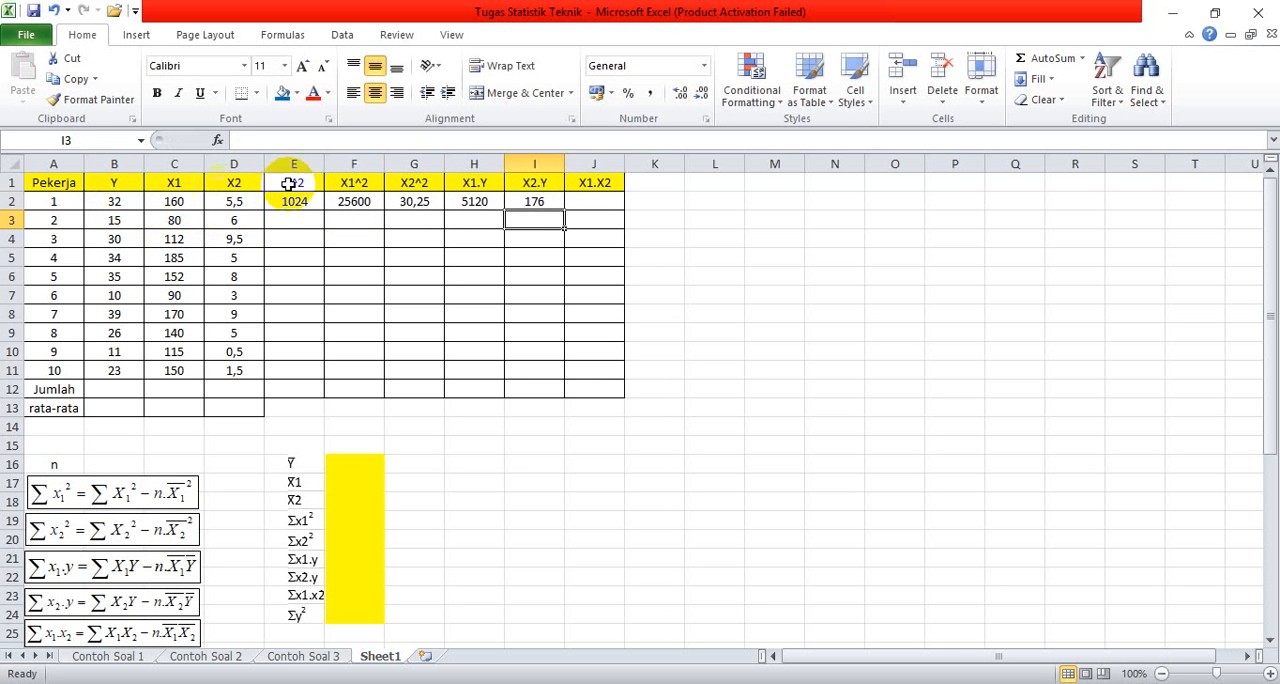
Step: Calculate the X1.X2 product for the first worker with the formula =C2*D2 in cell J2
left_click(586, 202)
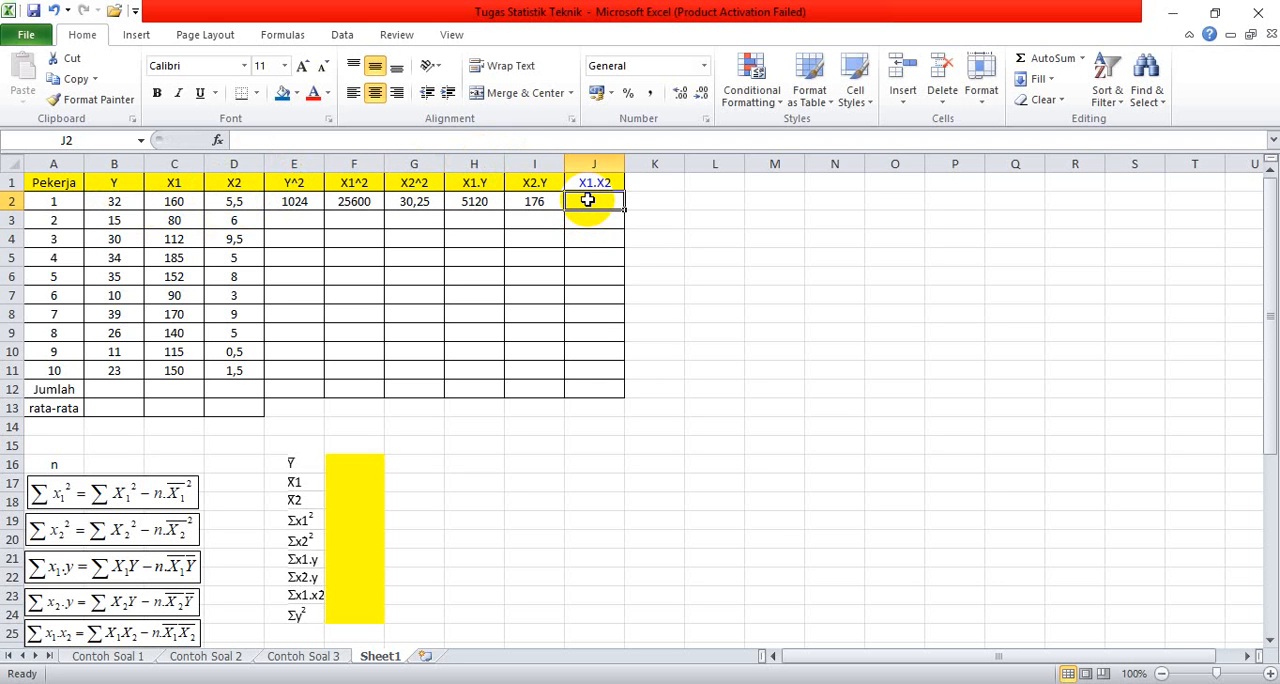
type("=")
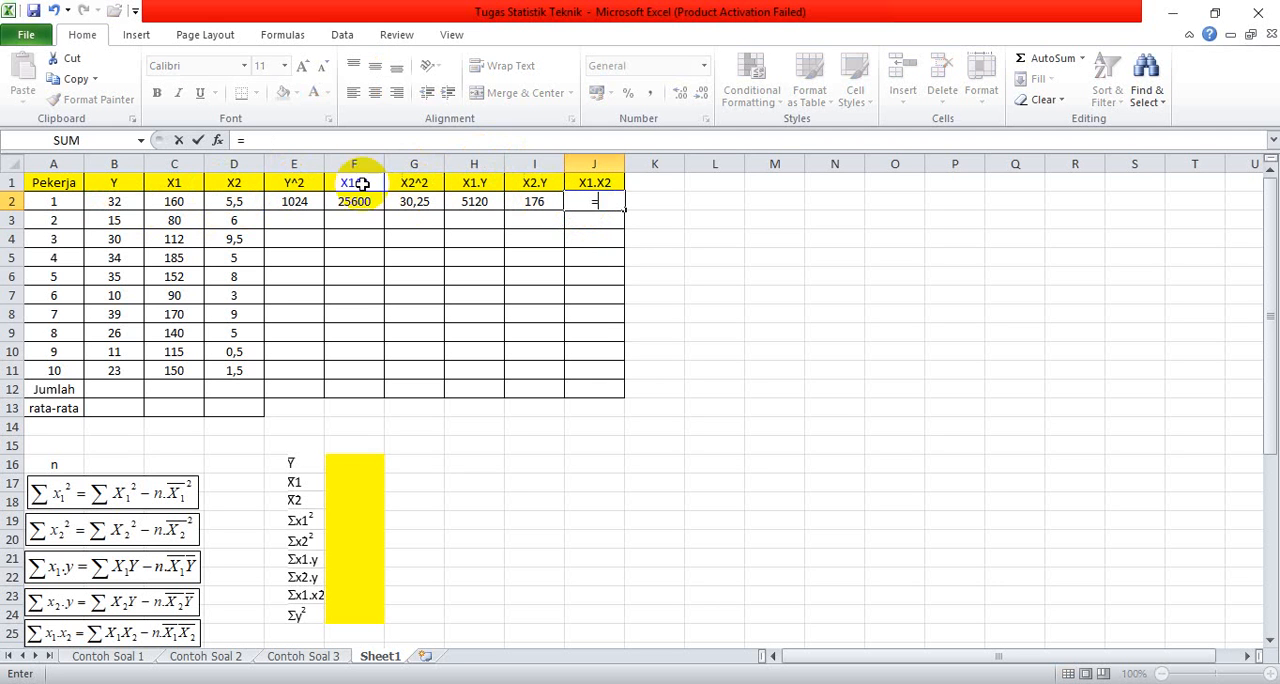
left_click(194, 205)
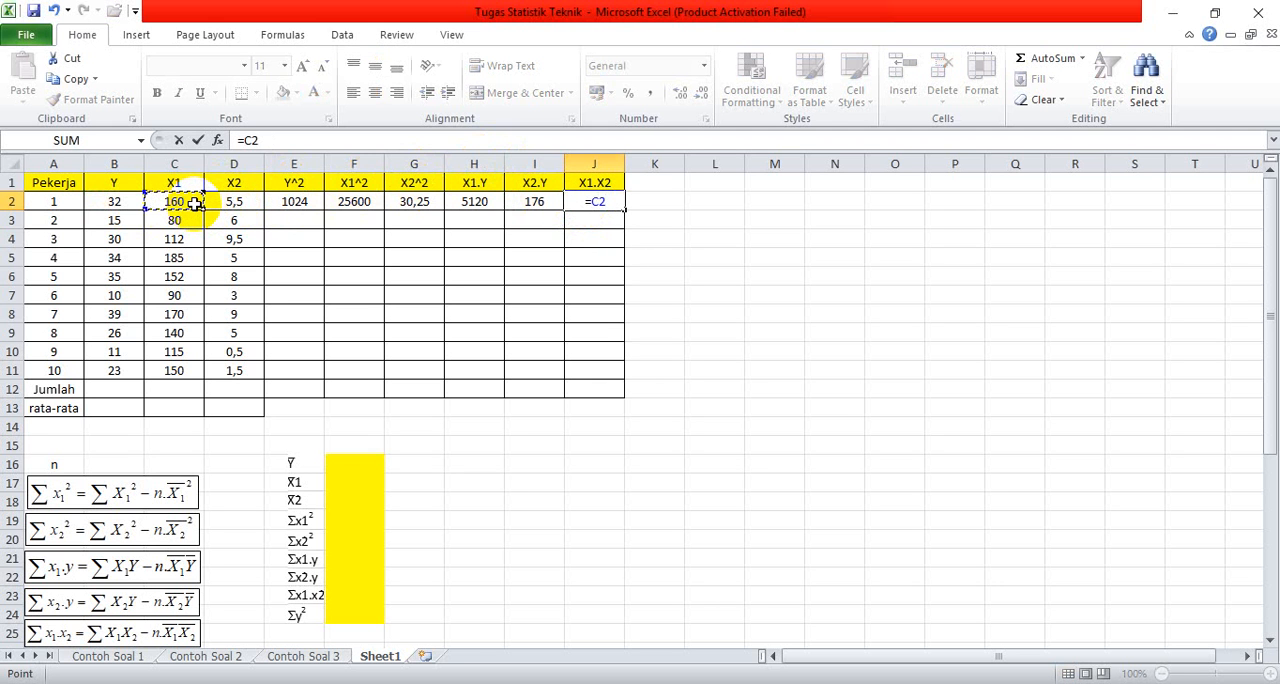
type("*")
left_click(229, 202)
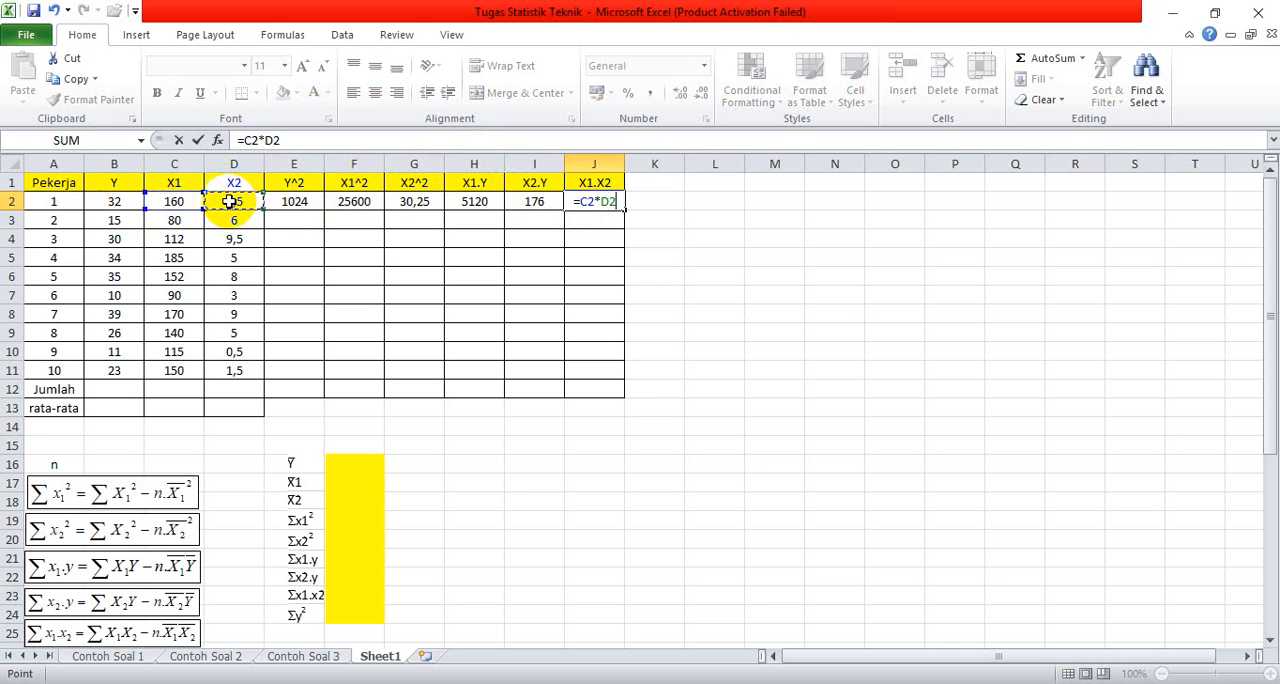
key("Return")
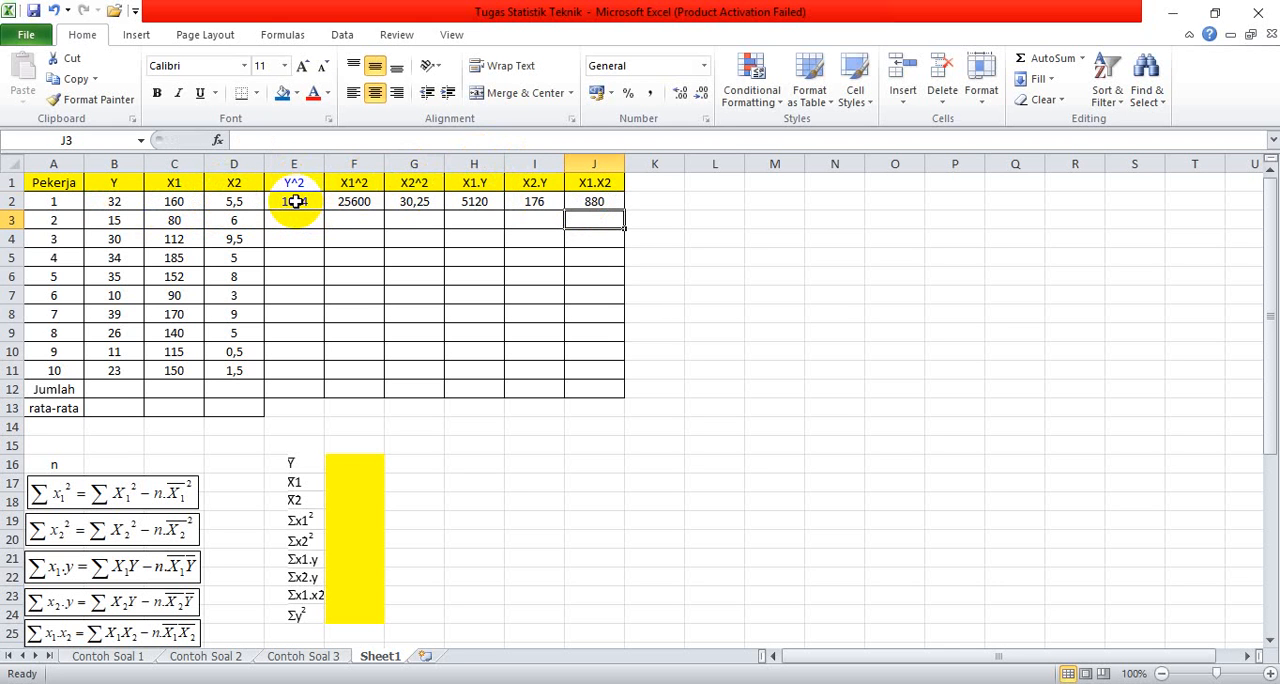
Step: Fill the row 2 formulas in E2:J2 down through row 11 for all ten workers and deselect the range
left_click(295, 201)
left_click_drag(300, 206, 612, 378)
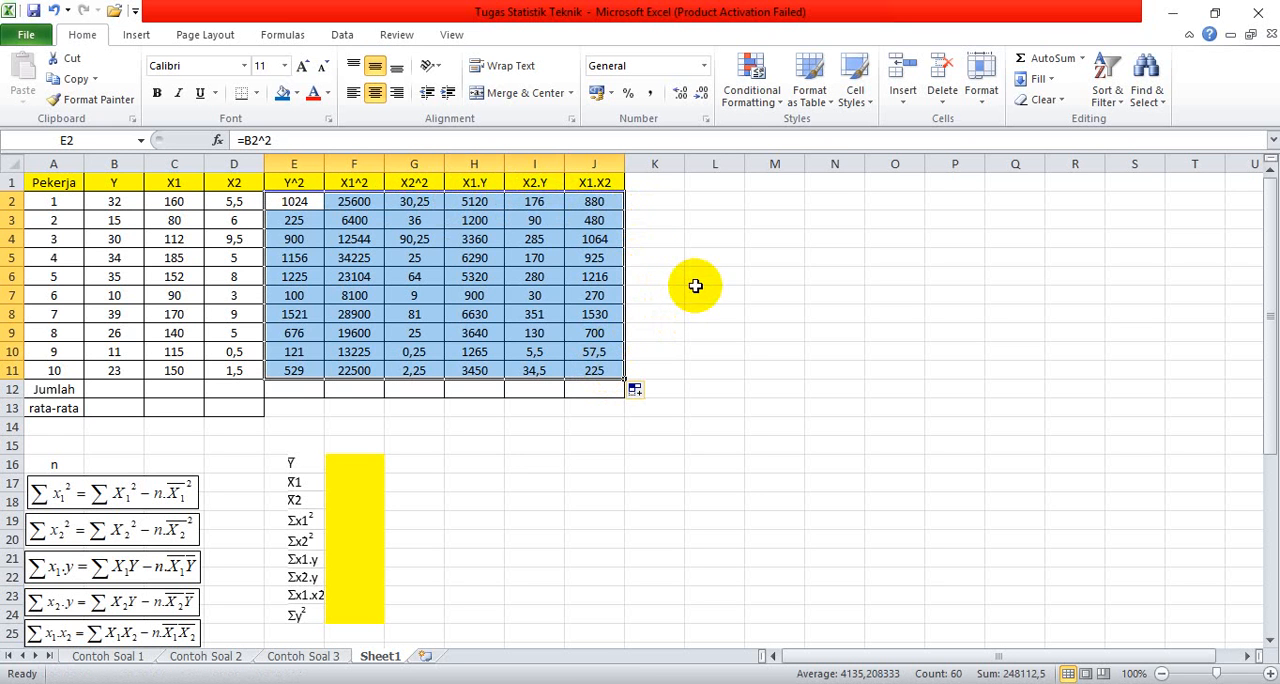
left_click(766, 290)
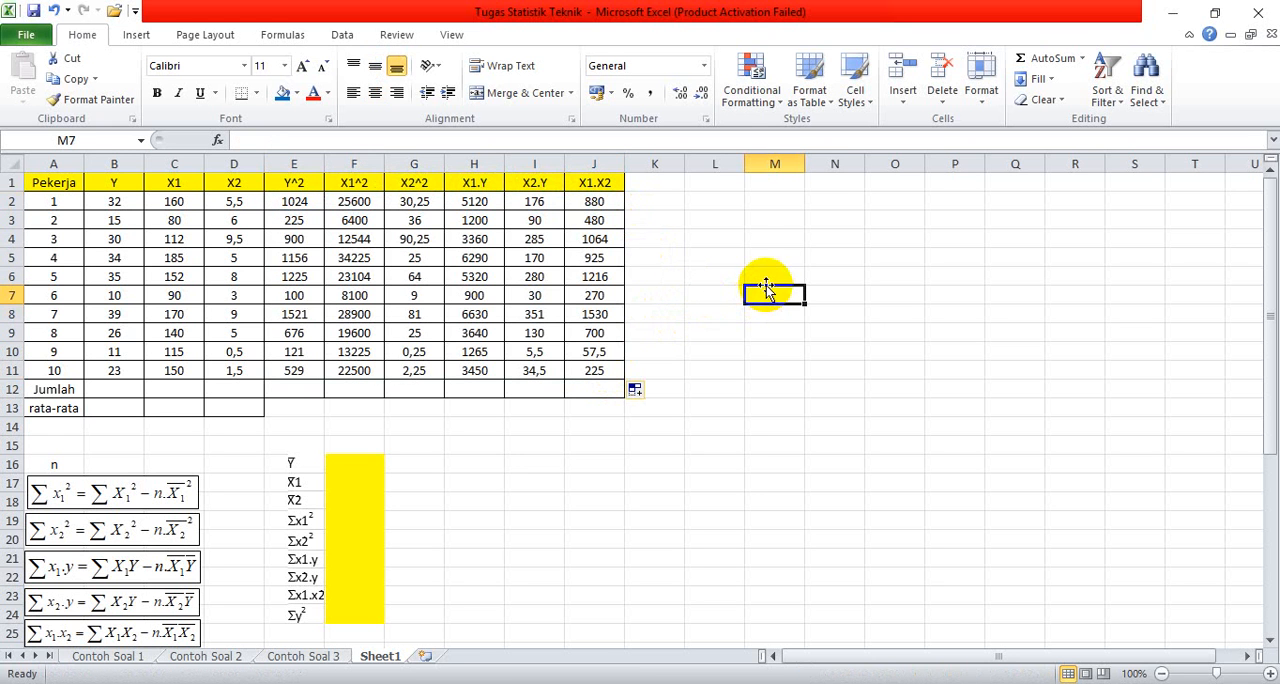
Step: Total the Y values in the Jumlah row by entering a SUM of B2:B11 in cell B12
left_click(120, 392)
type("=")
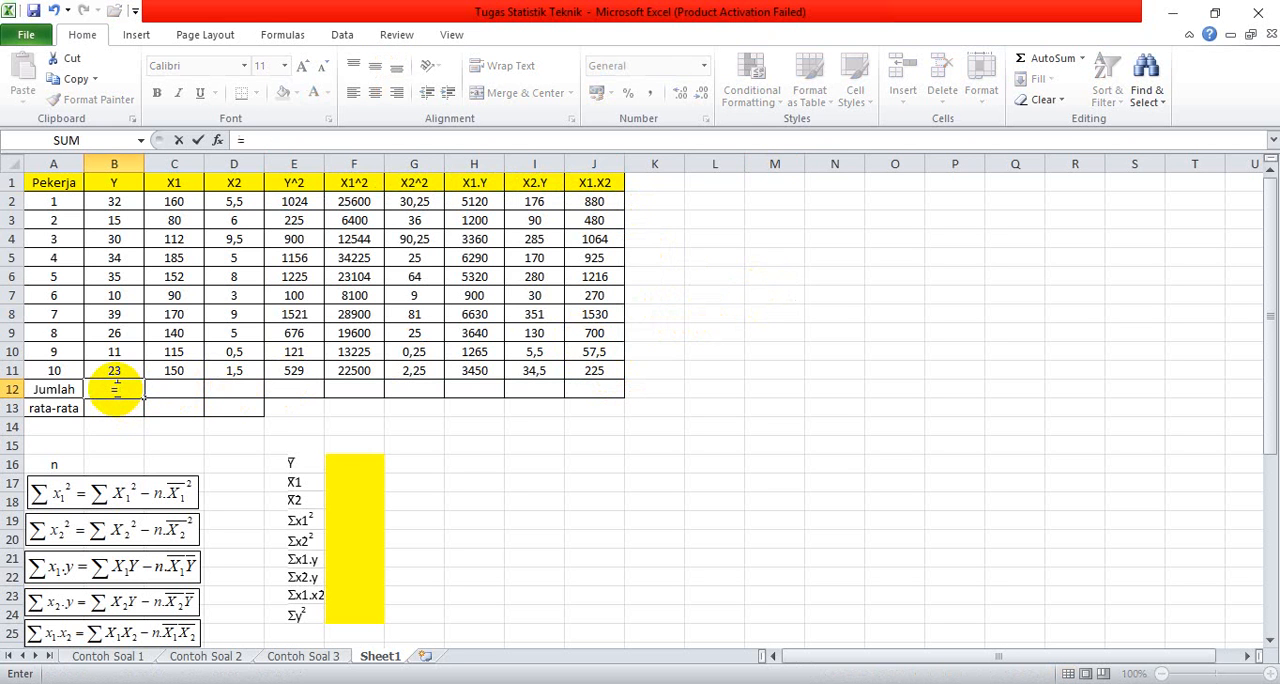
type("SUM")
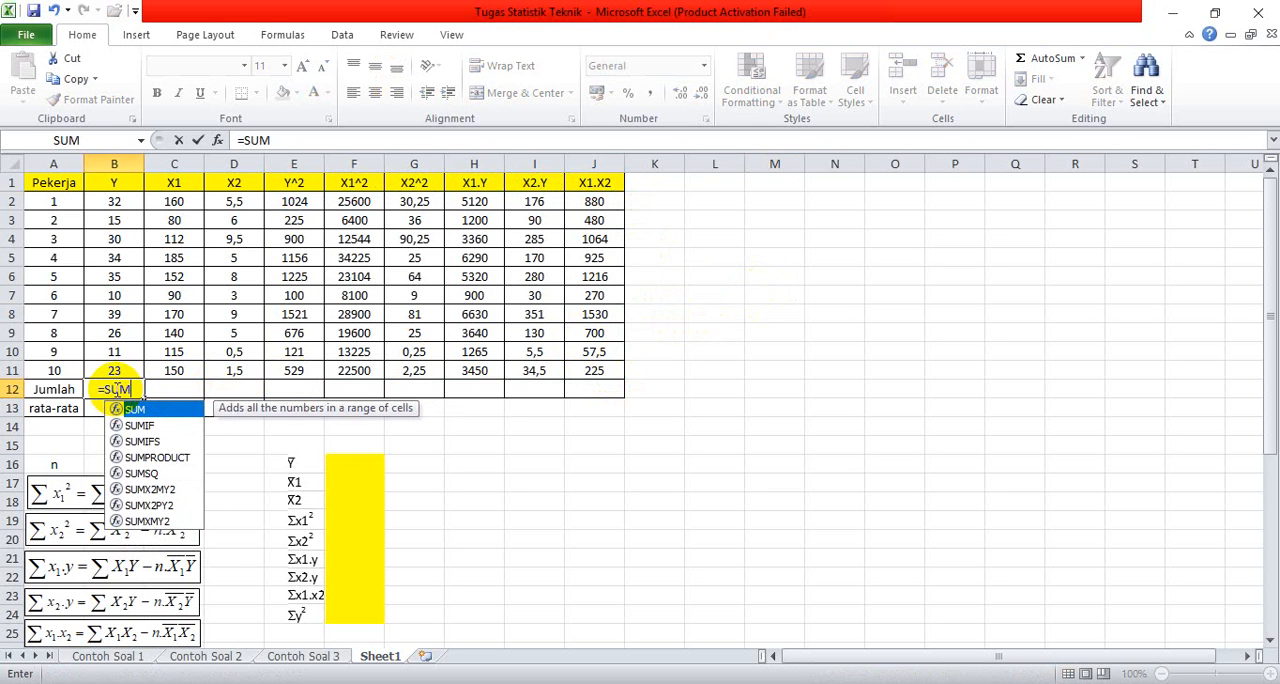
double_click(154, 410)
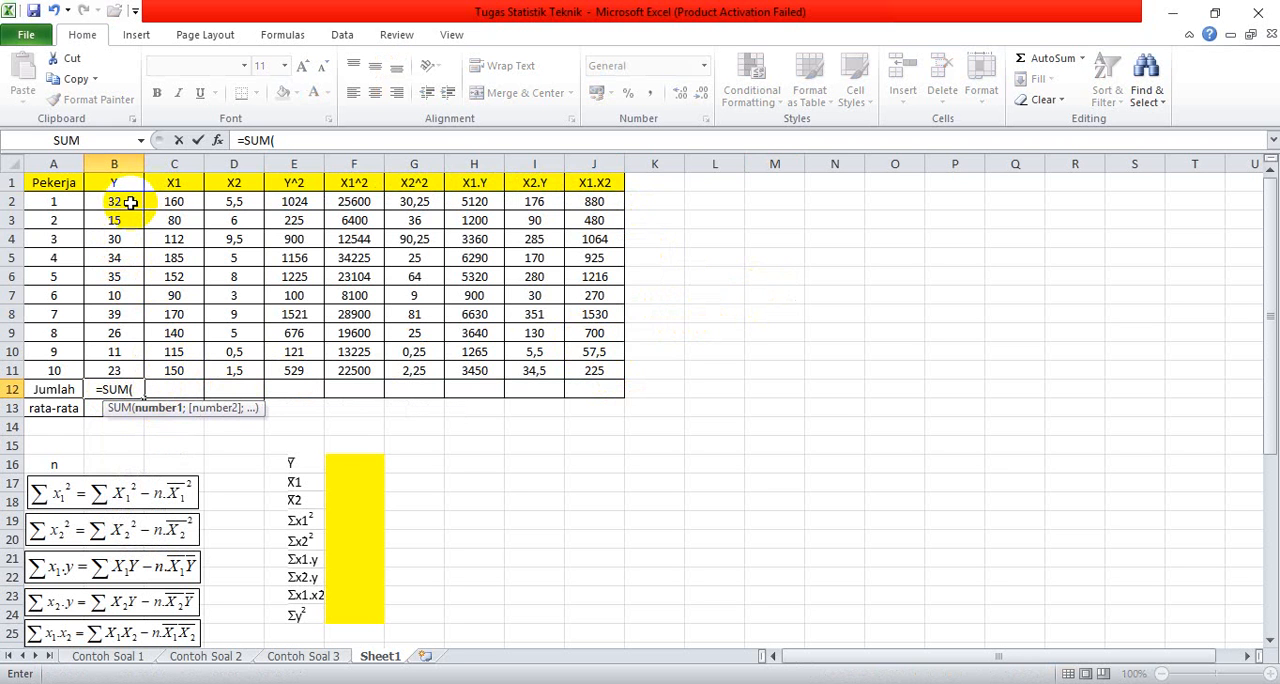
left_click_drag(130, 202, 114, 360)
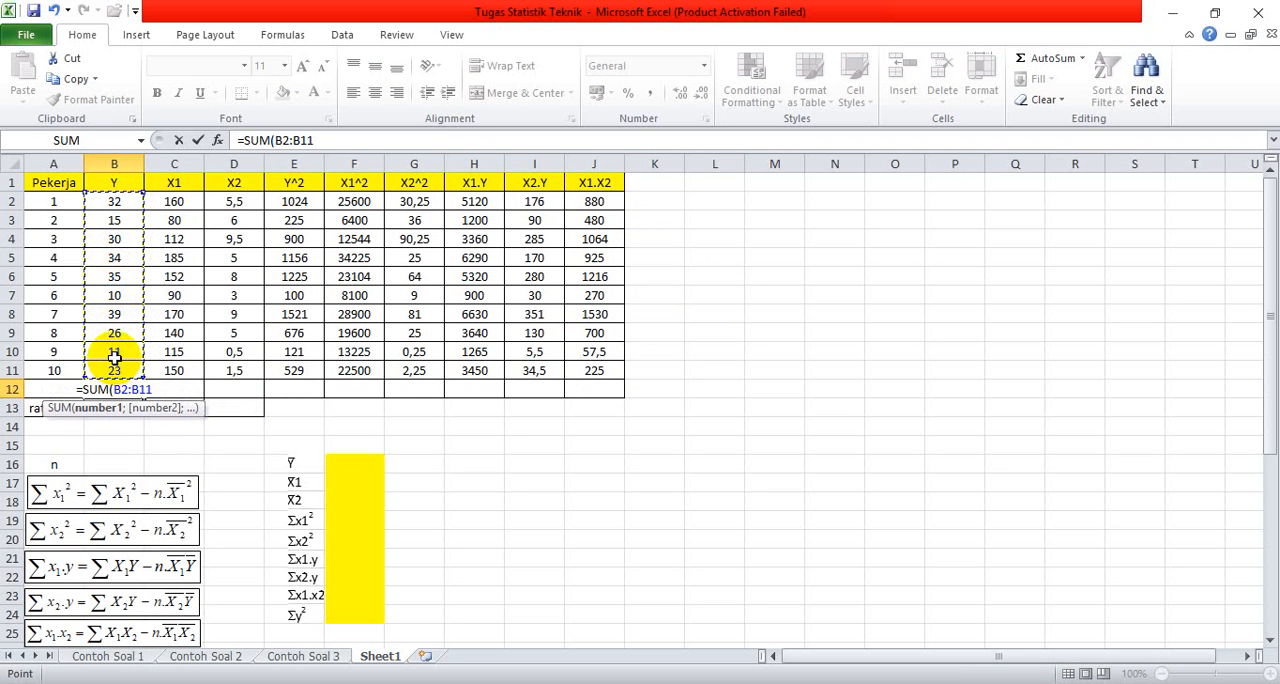
key("Return")
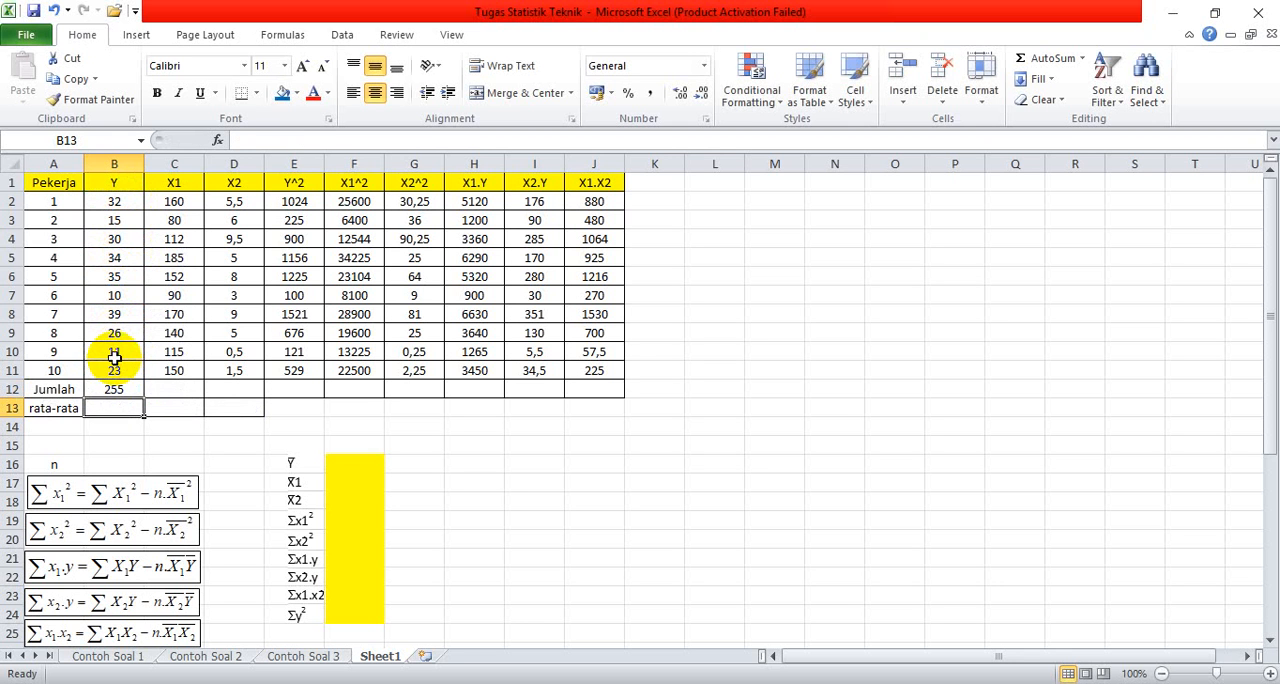
Step: Fill the Jumlah total formula from B12 across the row through J12
left_click(114, 387)
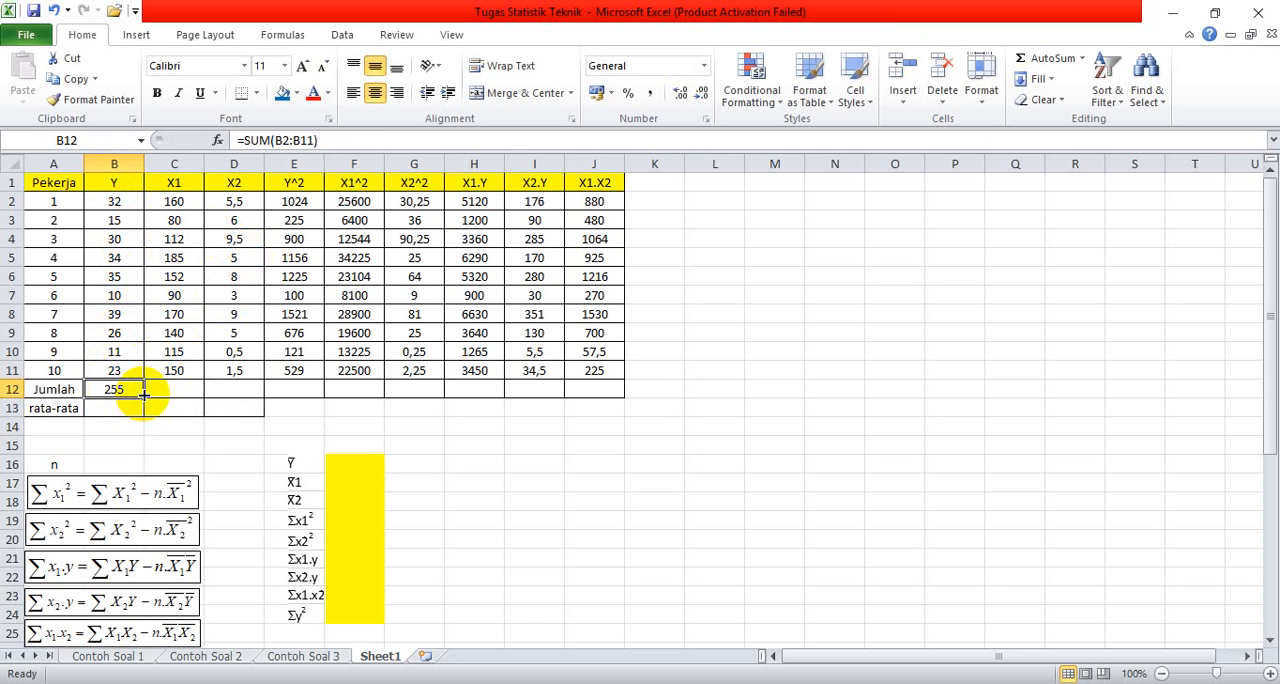
left_click_drag(143, 397, 608, 400)
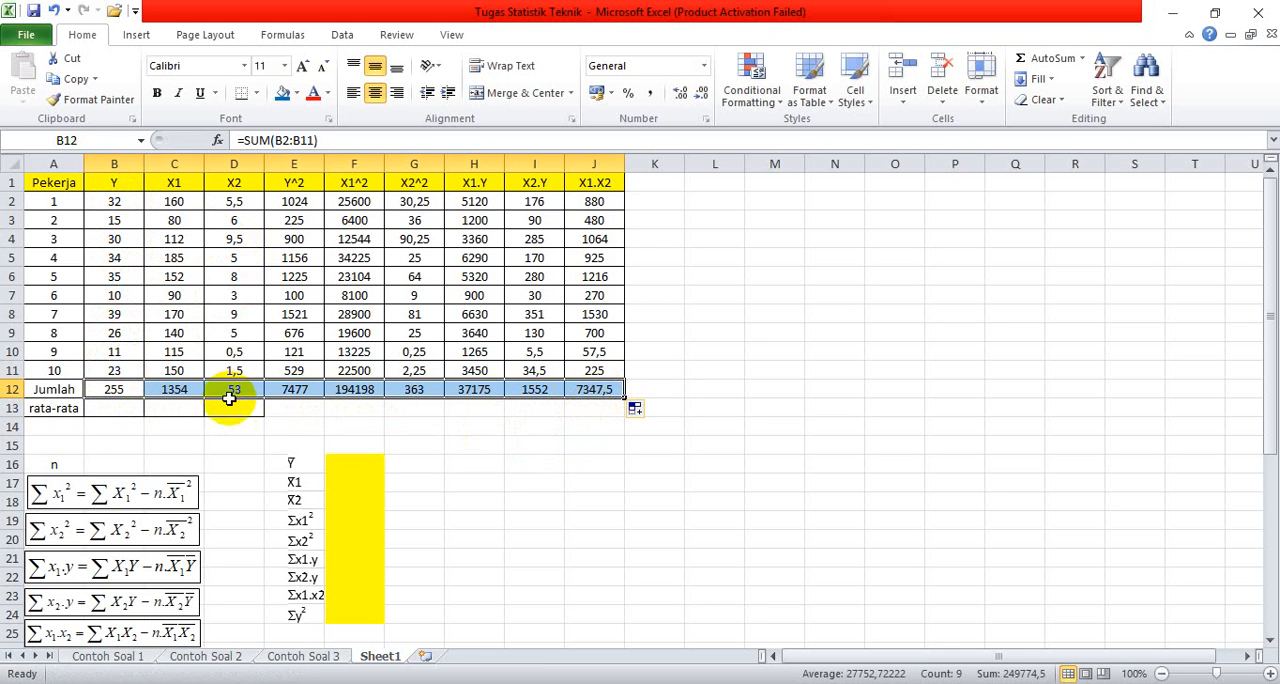
Step: Calculate the mean of Y in the rata-rata row with an AVERAGE of B2:B11 in cell B13
left_click(102, 410)
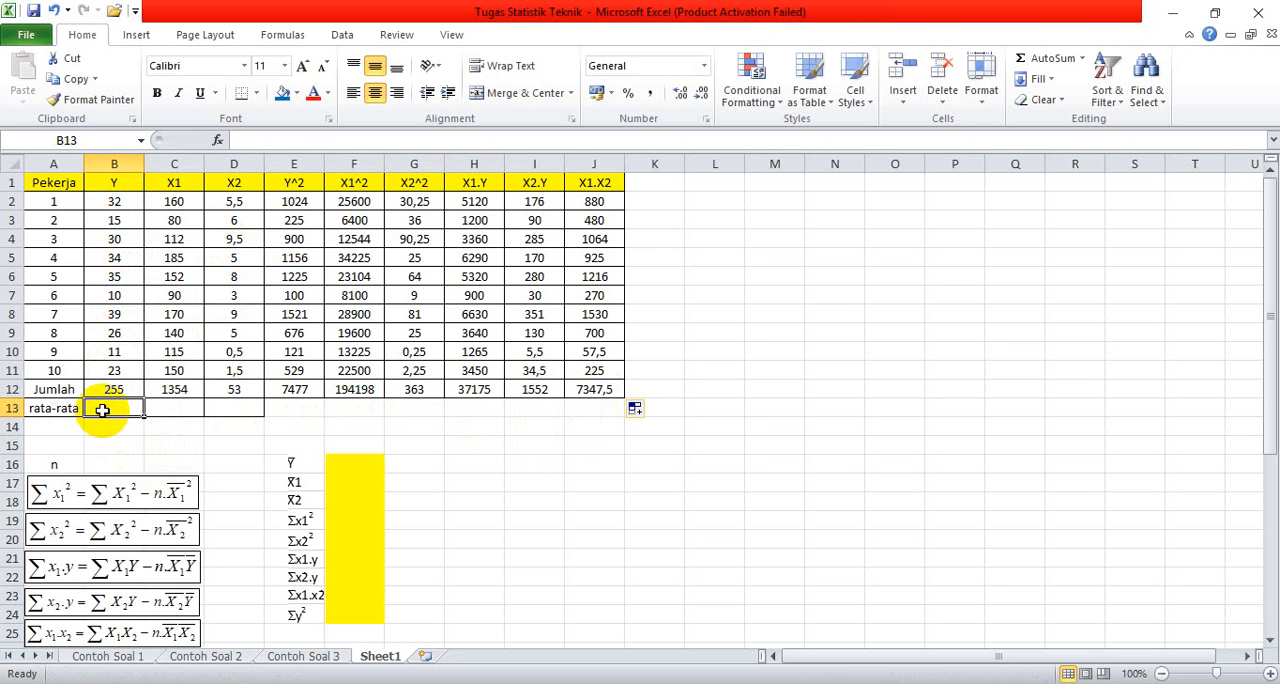
type("=")
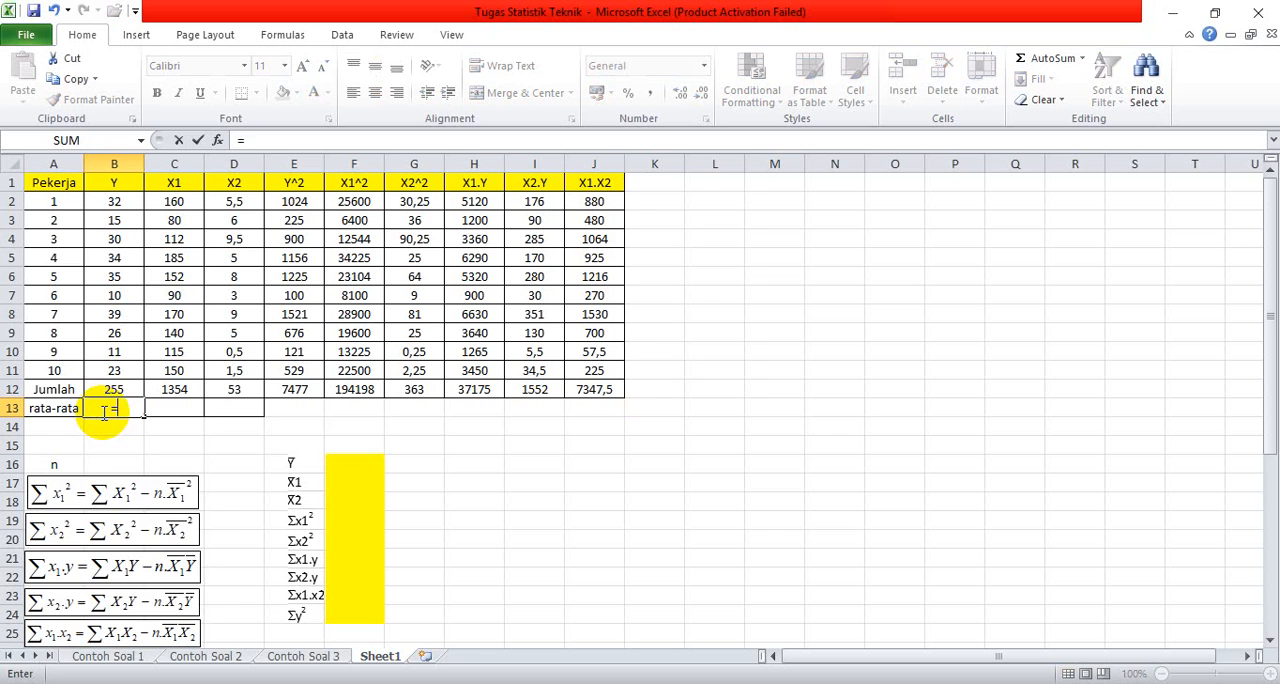
type("AVER")
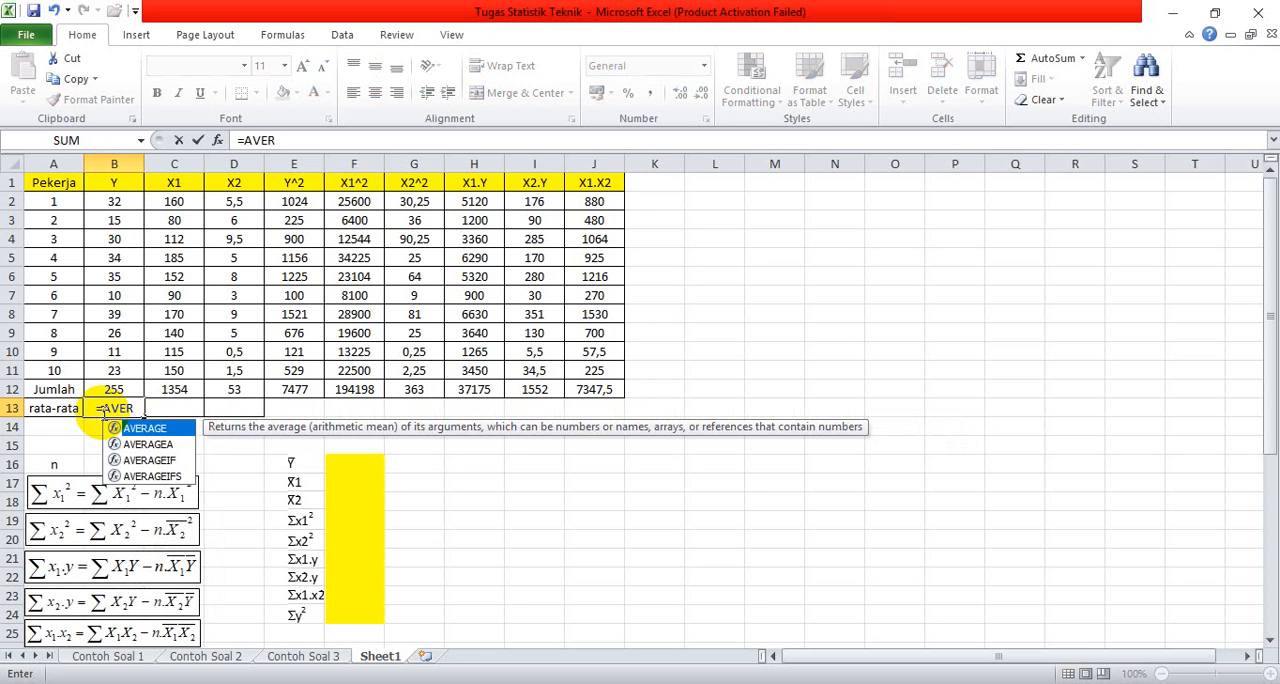
double_click(186, 430)
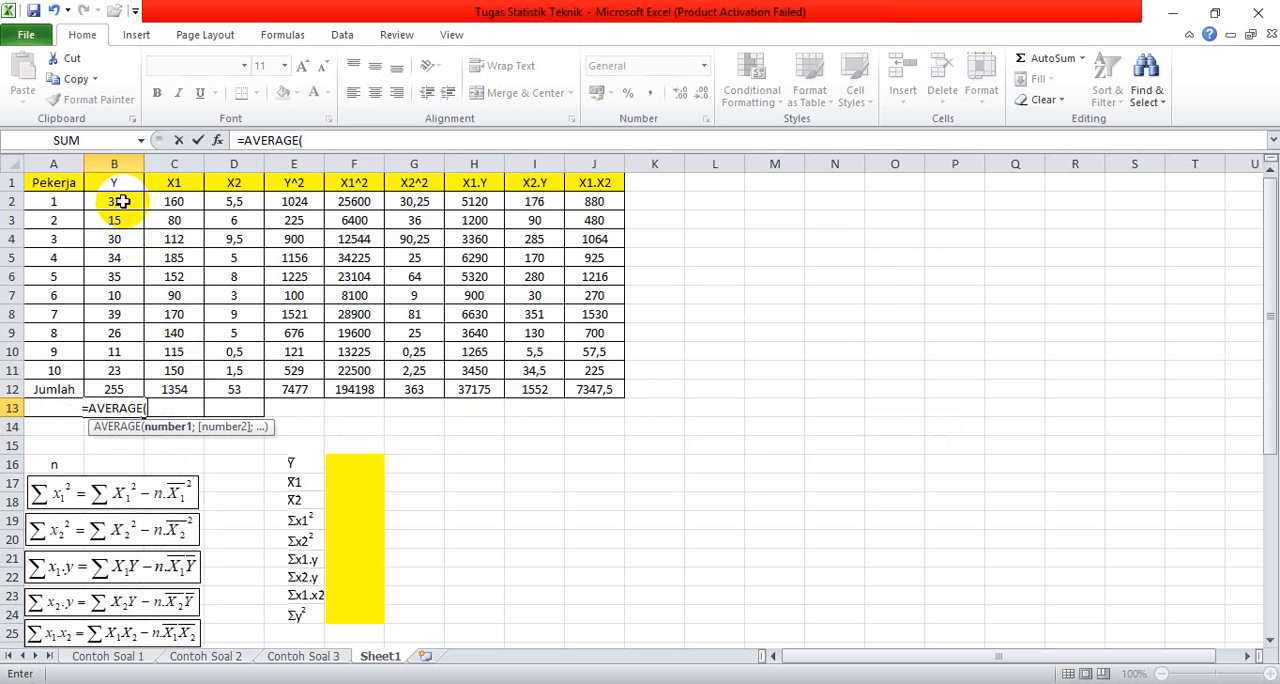
left_click_drag(120, 201, 117, 370)
key("Return")
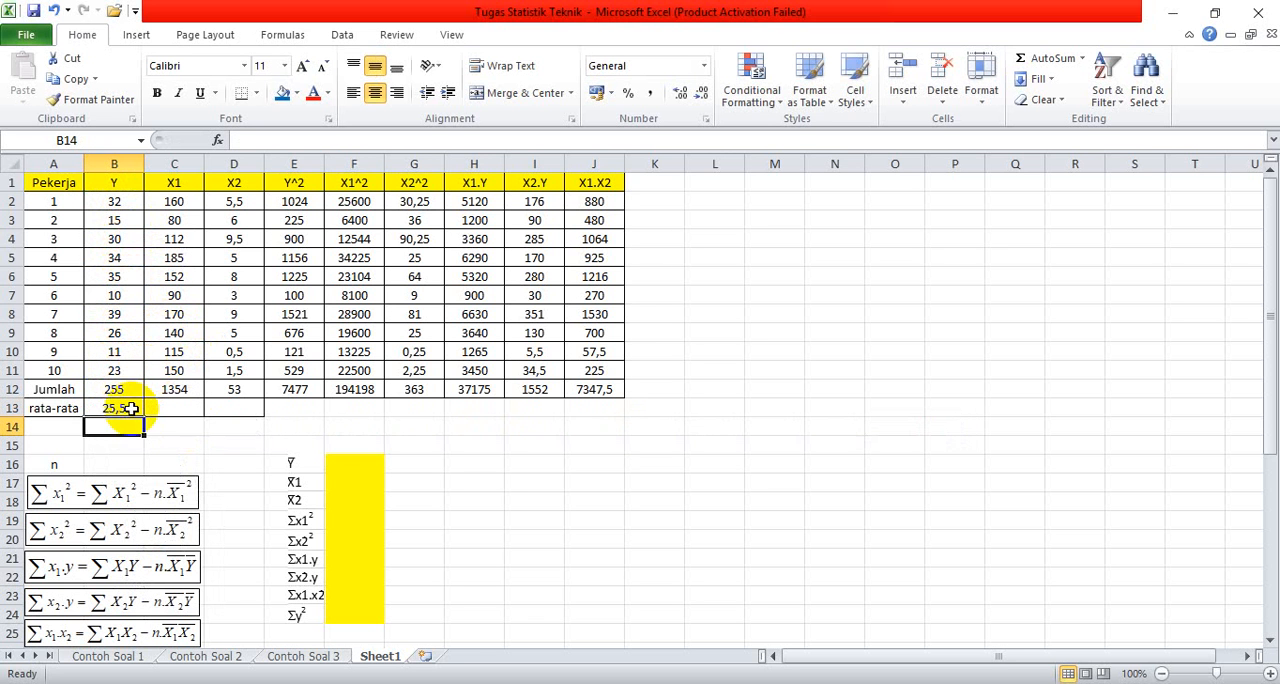
Step: Fill the AVERAGE formula from B13 across to D13 for X1 and X2, and deselect the range
left_click(126, 408)
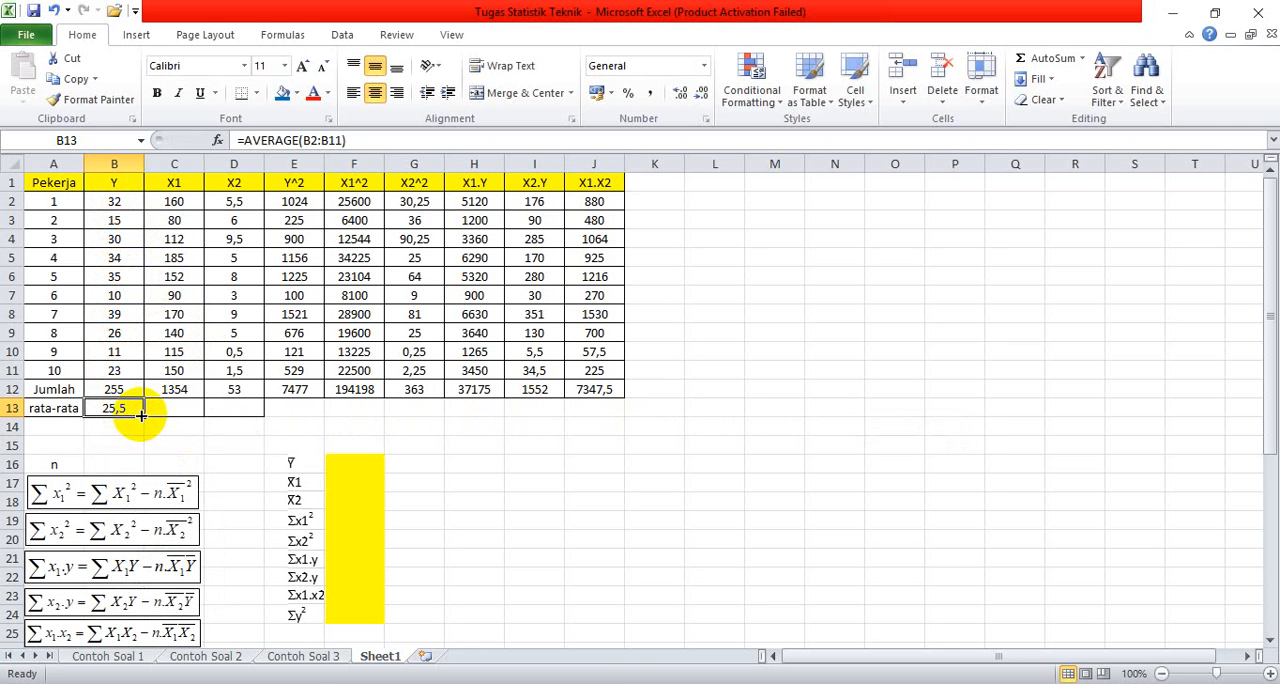
left_click_drag(142, 414, 262, 409)
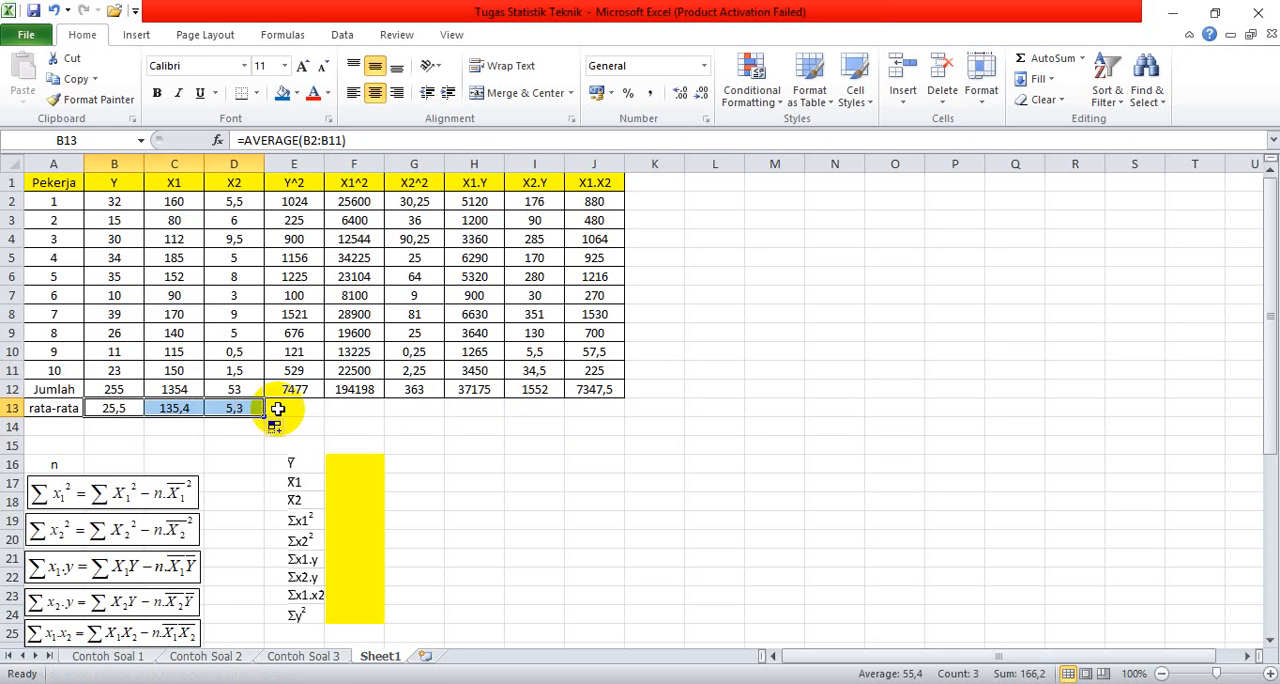
left_click(474, 464)
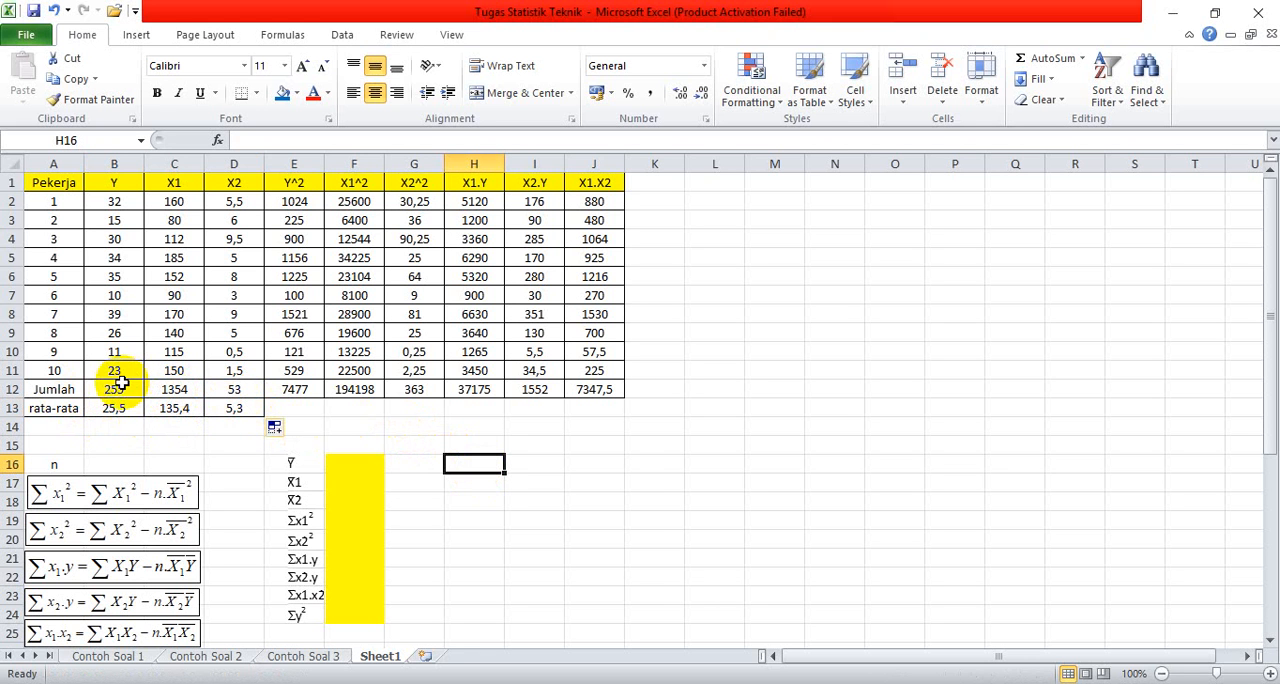
Step: Make the totals and averages in B12:J13 bold and deselect the range
left_click_drag(114, 391, 580, 400)
left_click(156, 92)
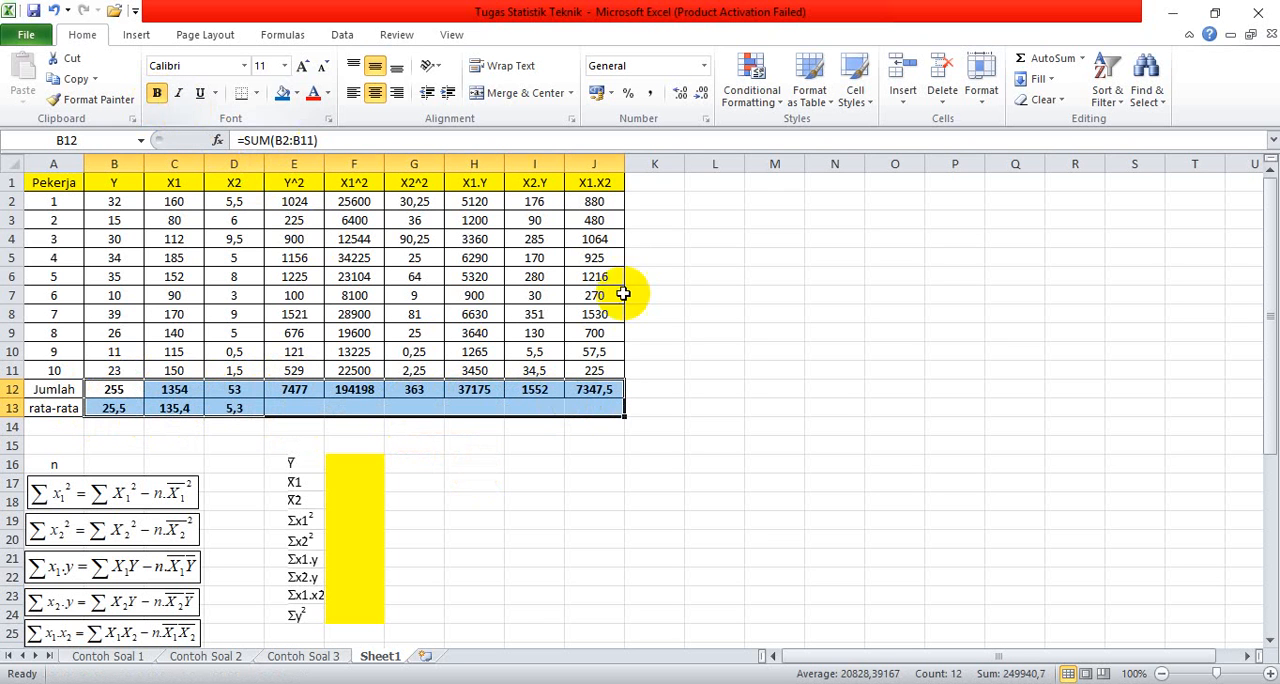
left_click(836, 349)
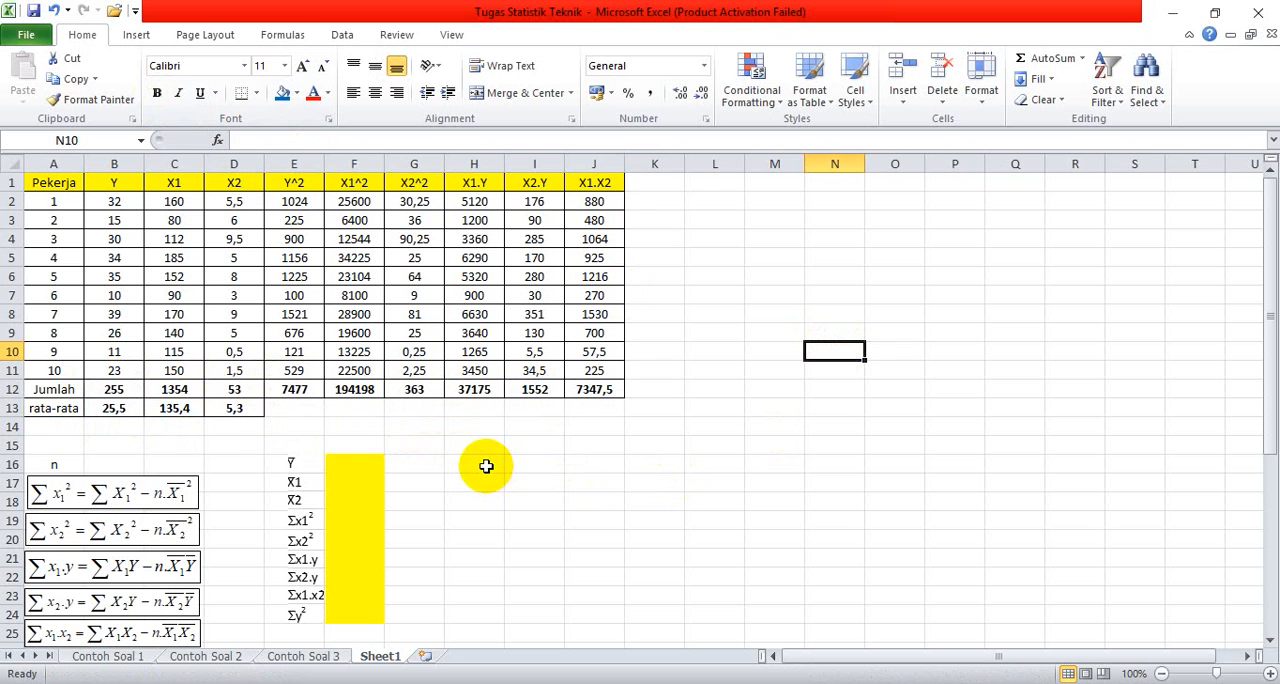
Step: Calculate the sample size n in cell B16 with a COUNT of the Y values in B2:B11
left_click(130, 463)
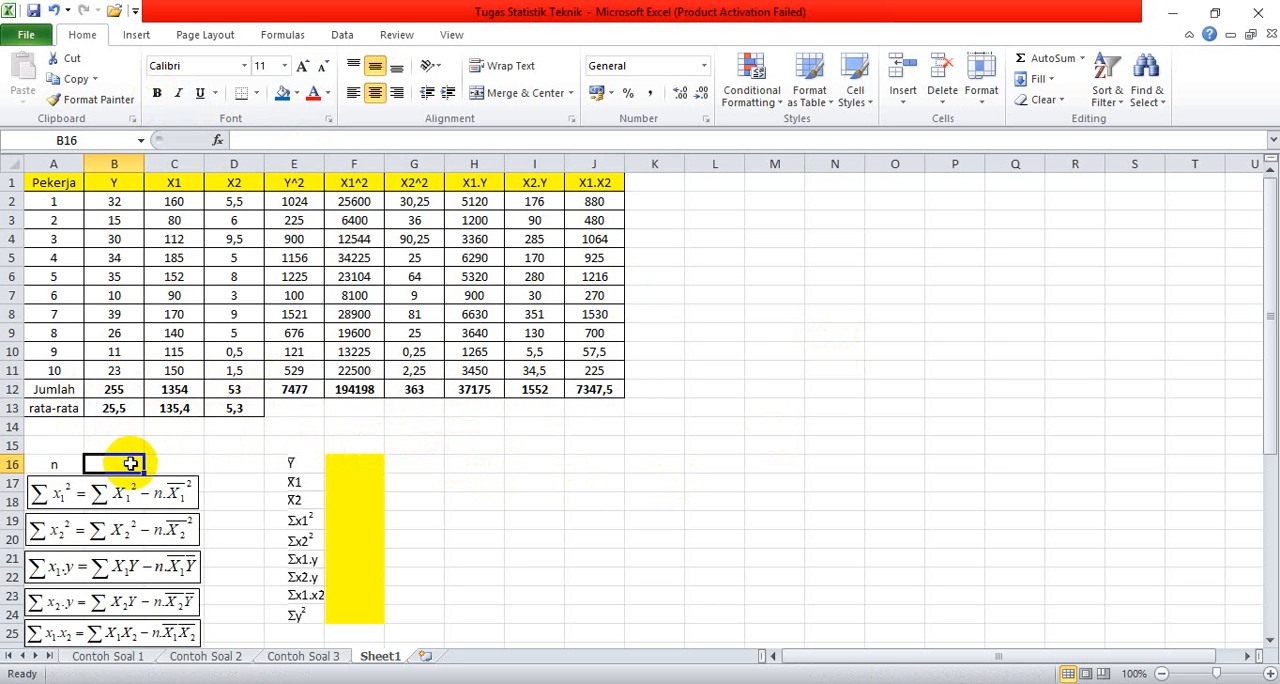
type("=")
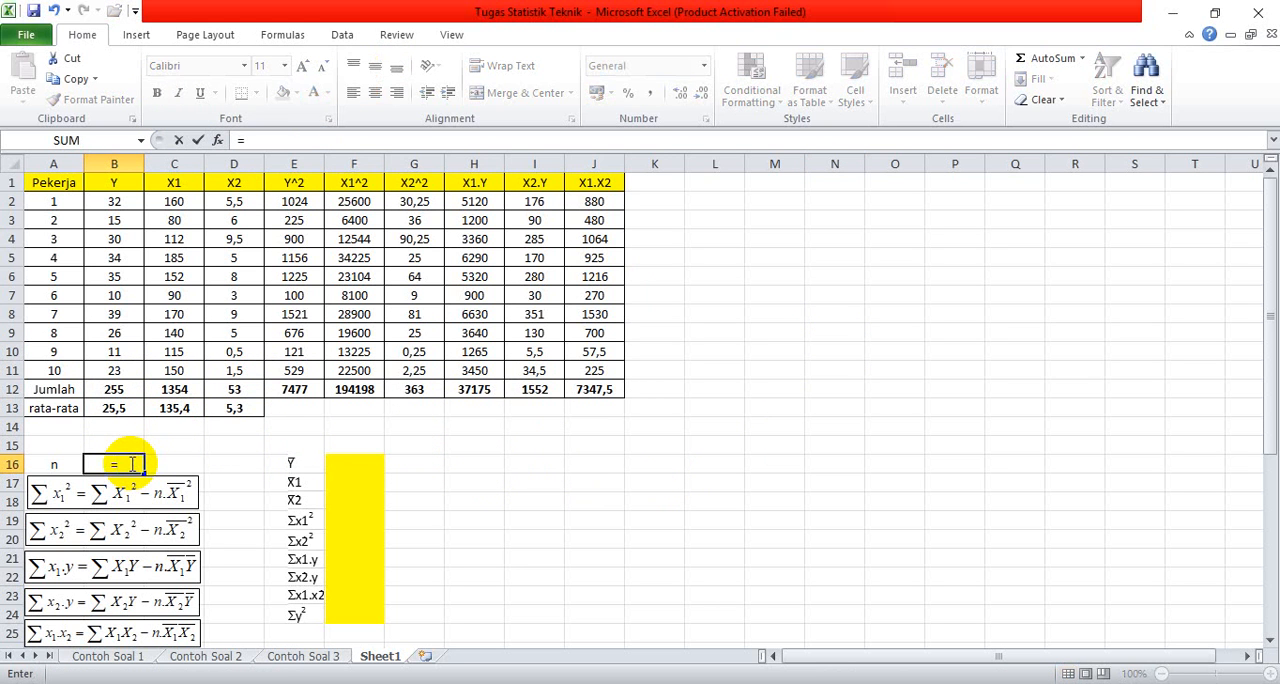
type("COUNT")
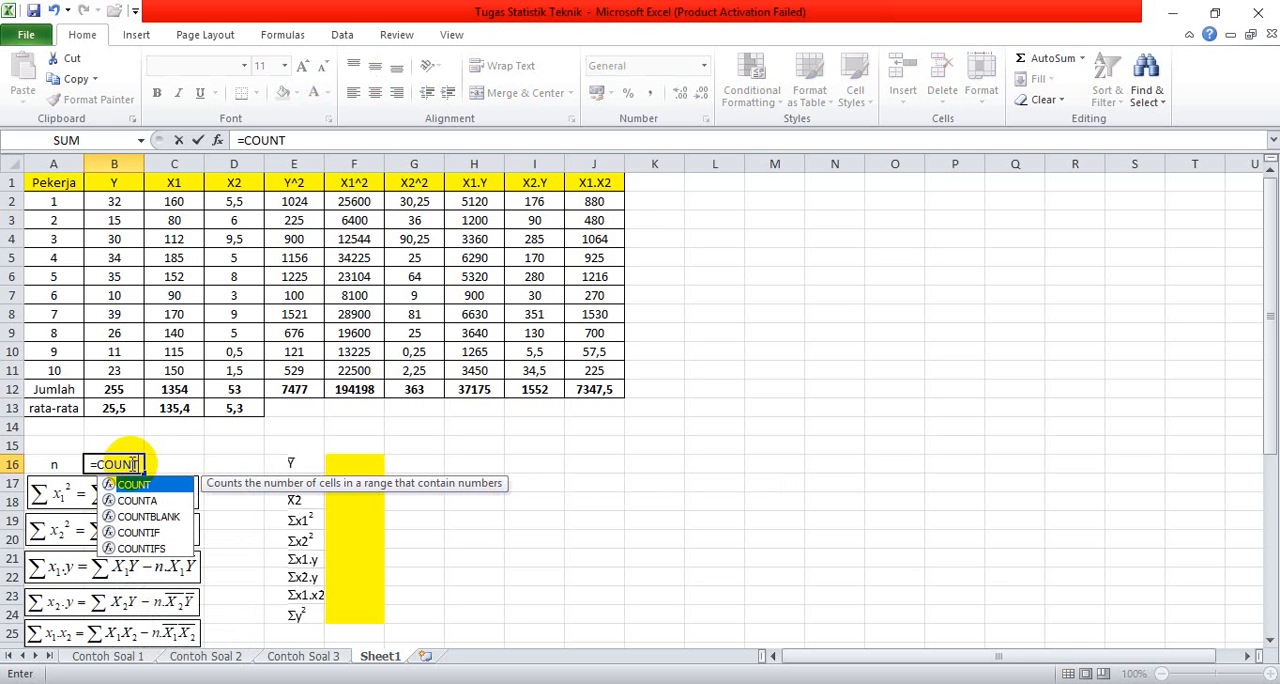
double_click(175, 483)
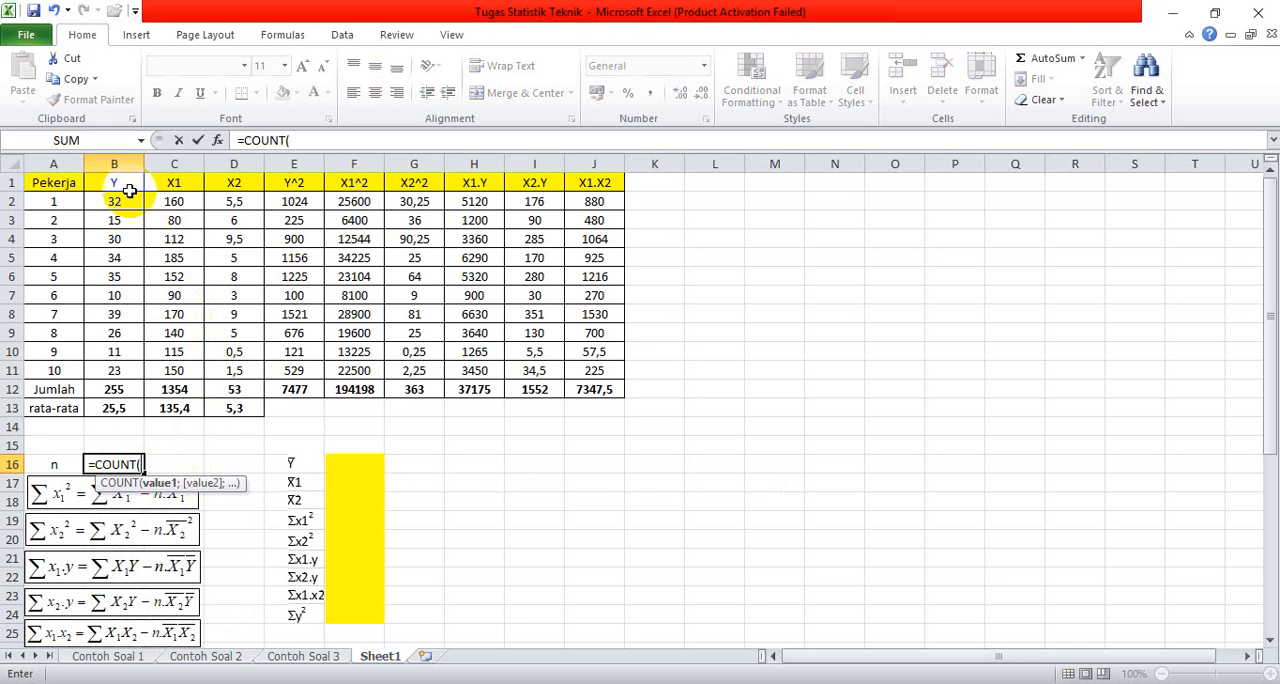
left_click_drag(120, 201, 108, 365)
key("Return")
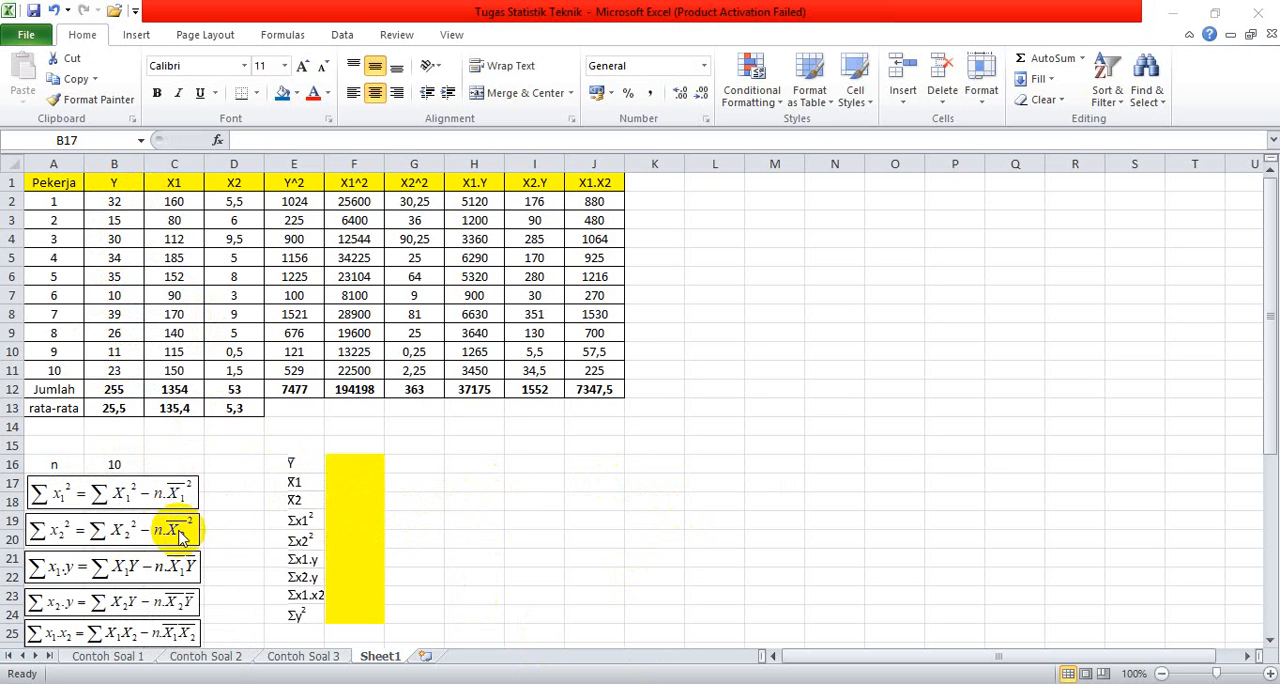
Step: Link the Y mean in cell F16 to the average of Y with the formula =B13
left_click(363, 461)
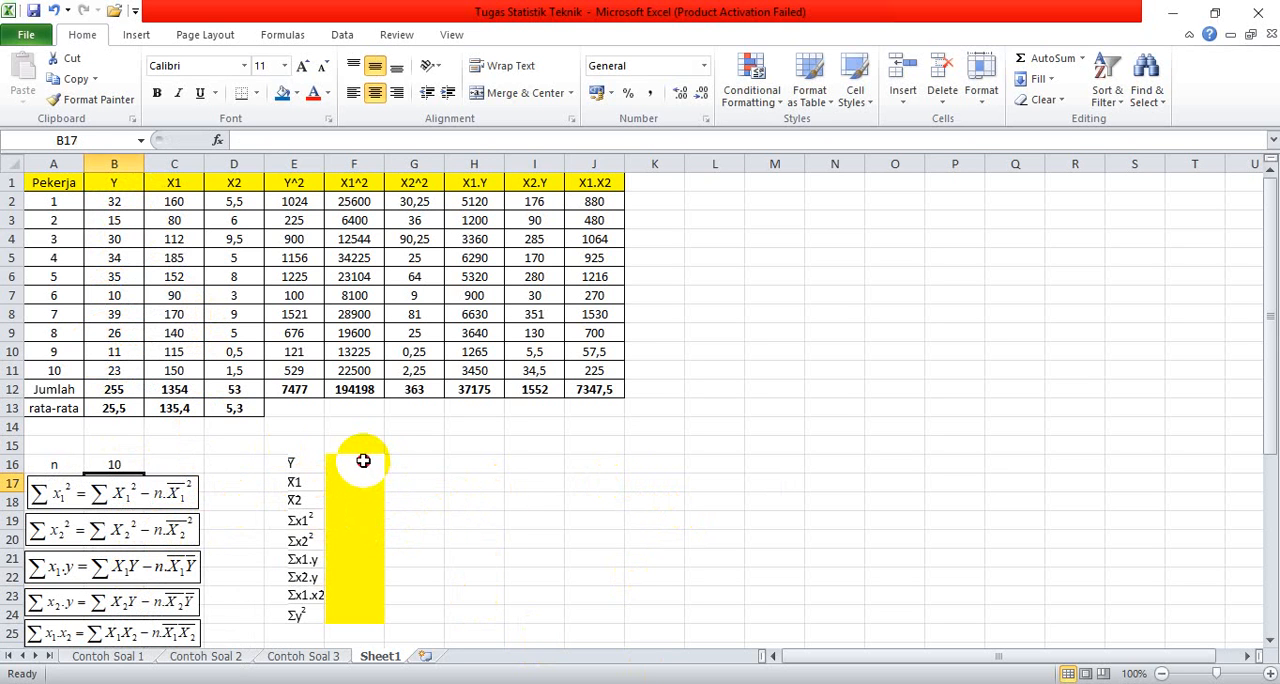
left_click(363, 462)
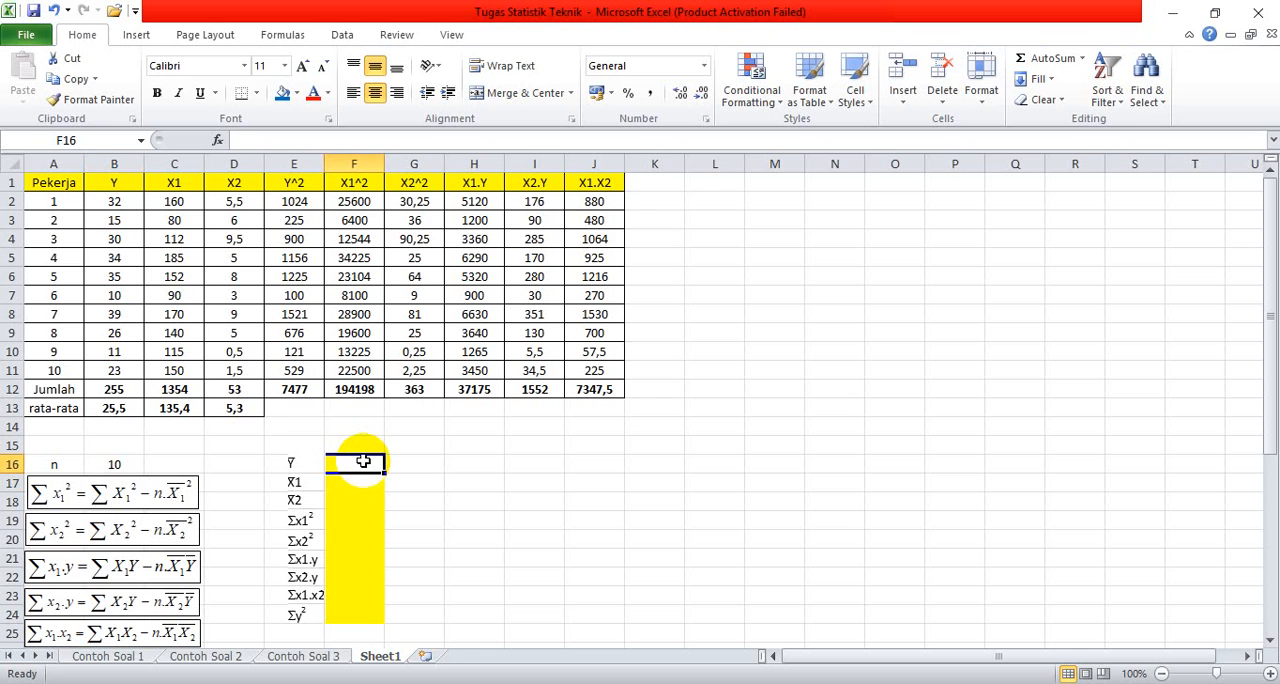
type("=")
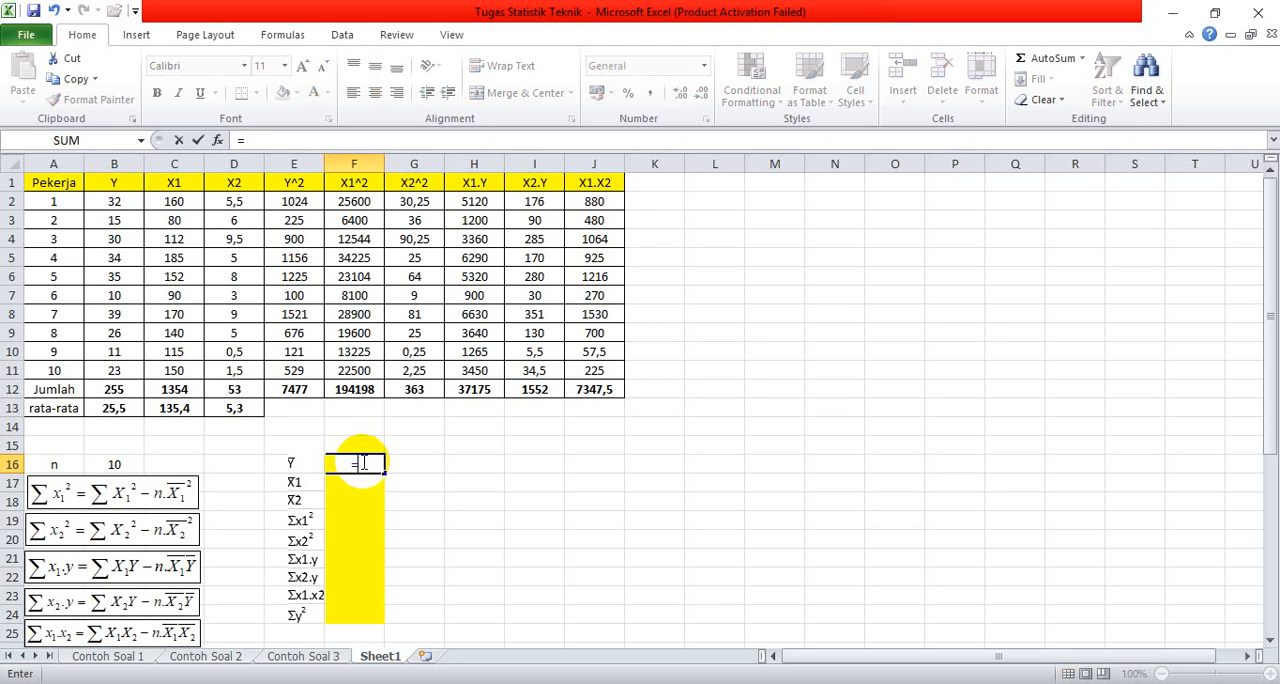
left_click(113, 415)
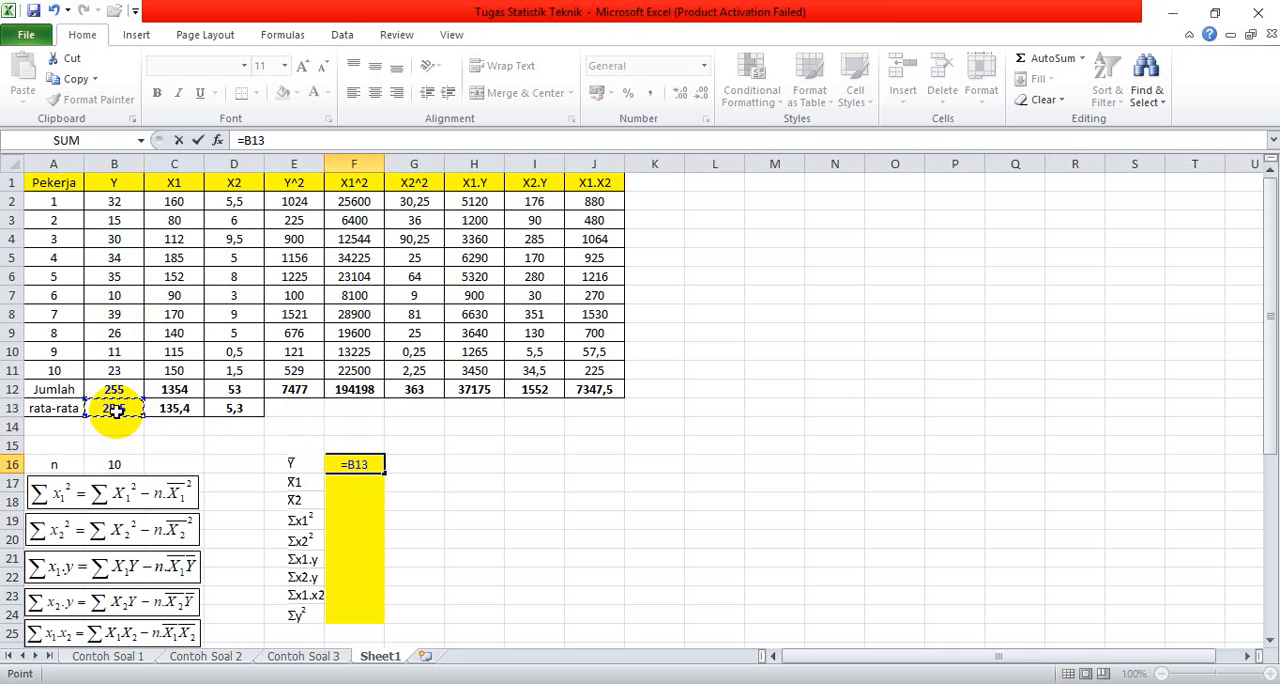
key("Return")
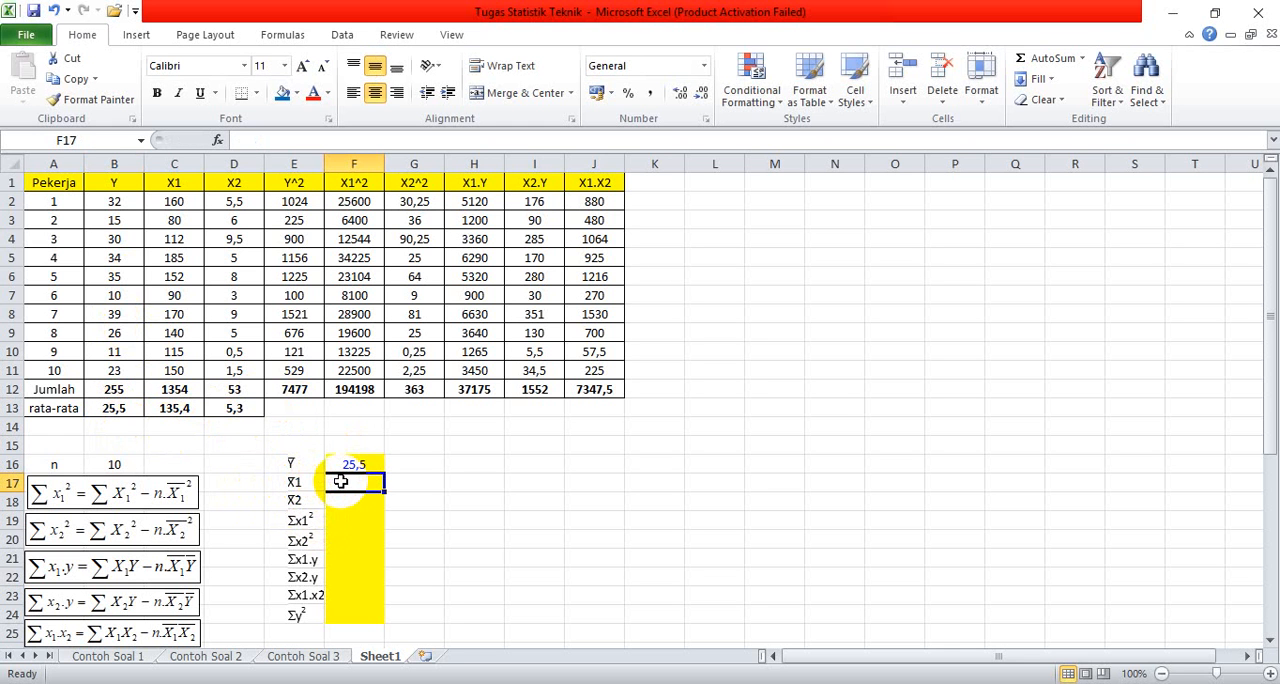
Step: Link the X1 mean in F17 to =C13 and the X2 mean in F18 to =D13
type("=")
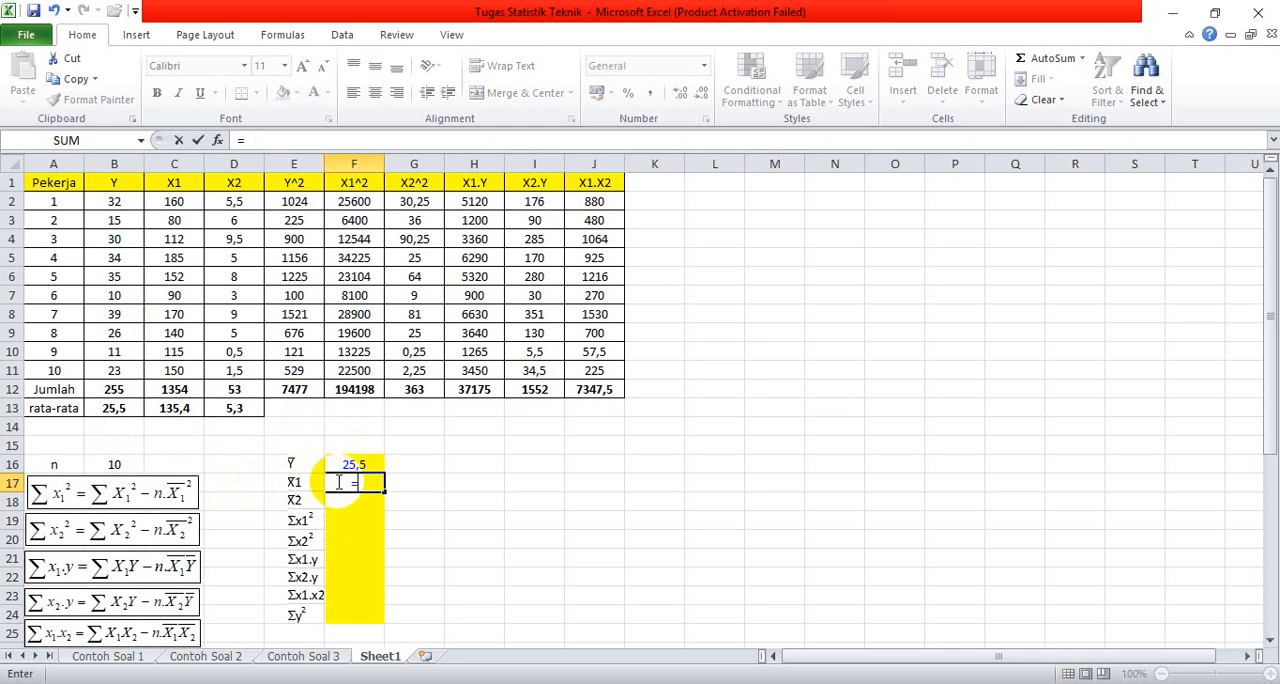
left_click(173, 410)
key("Return")
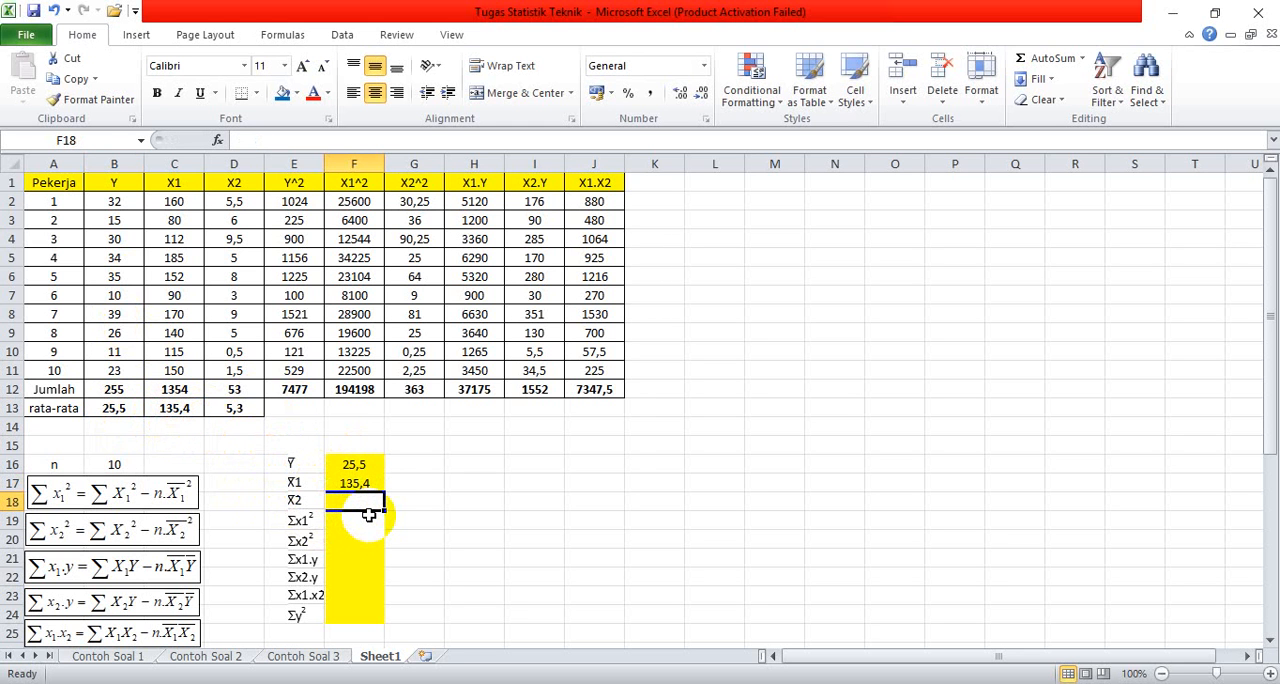
type("=")
left_click(236, 410)
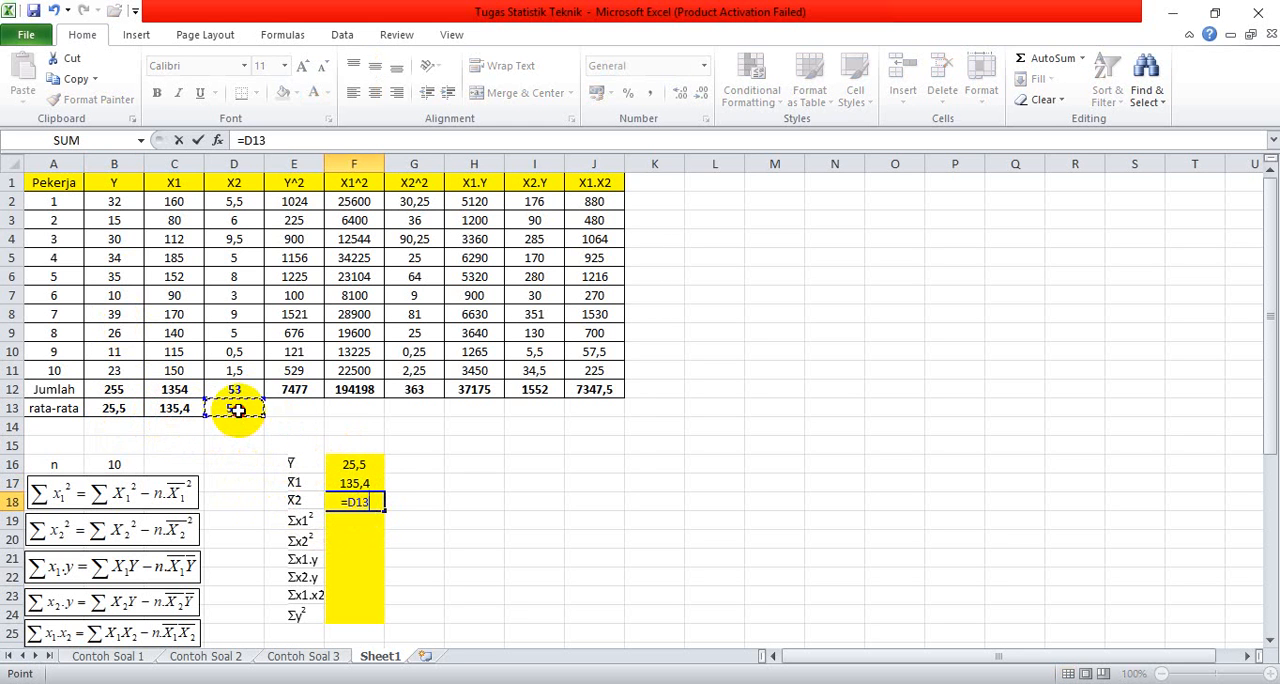
key("Return")
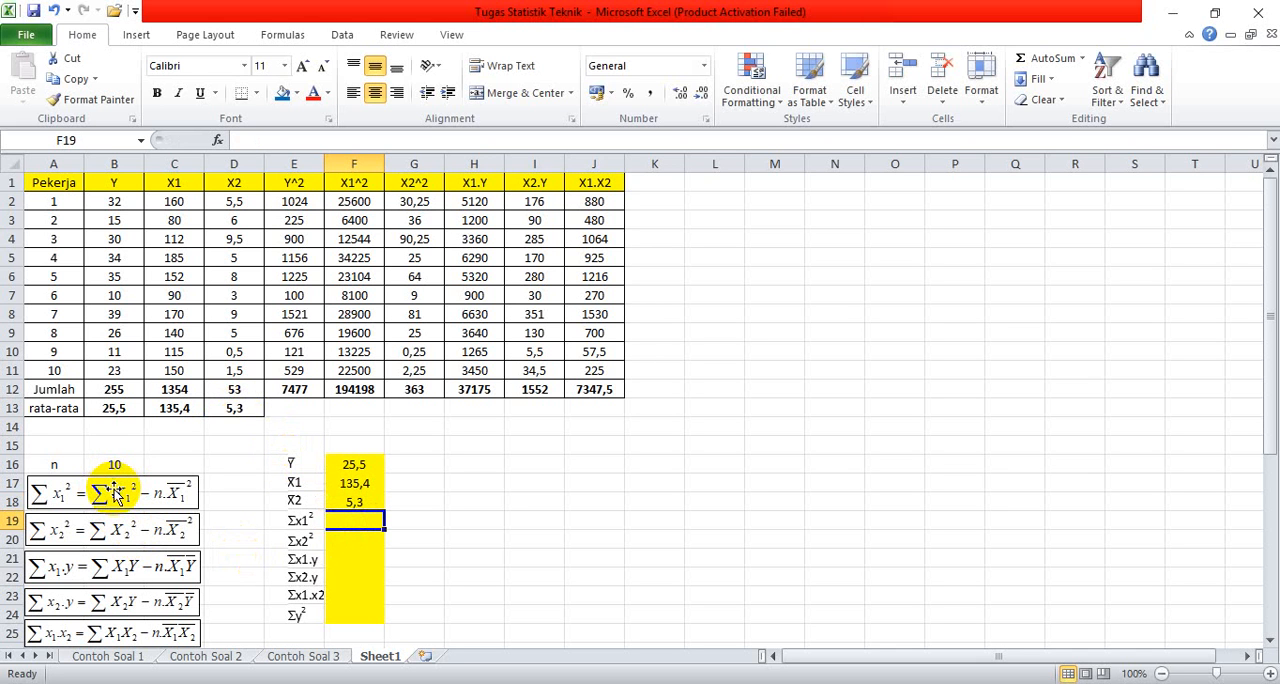
Step: Calculate Σx1² in cell F19 from the X1^2 total, n and the X1 mean with the formula =F12-B16*F17^2
type("=")
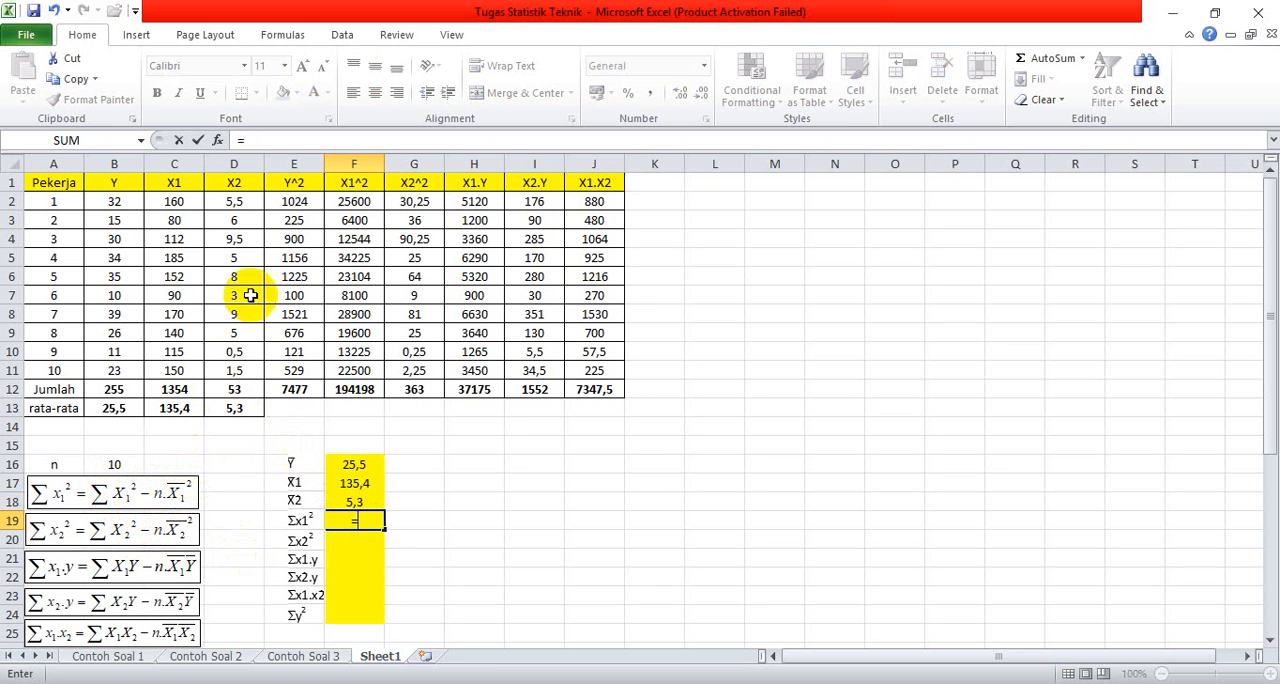
left_click(357, 391)
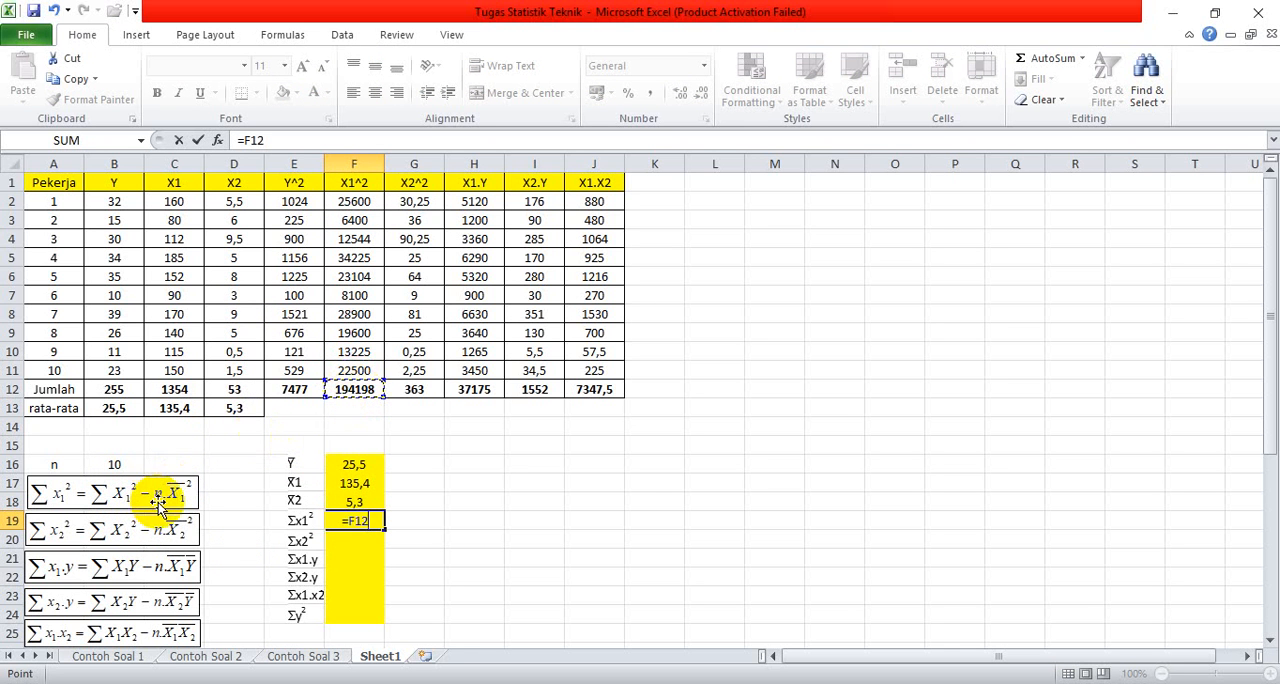
type("-")
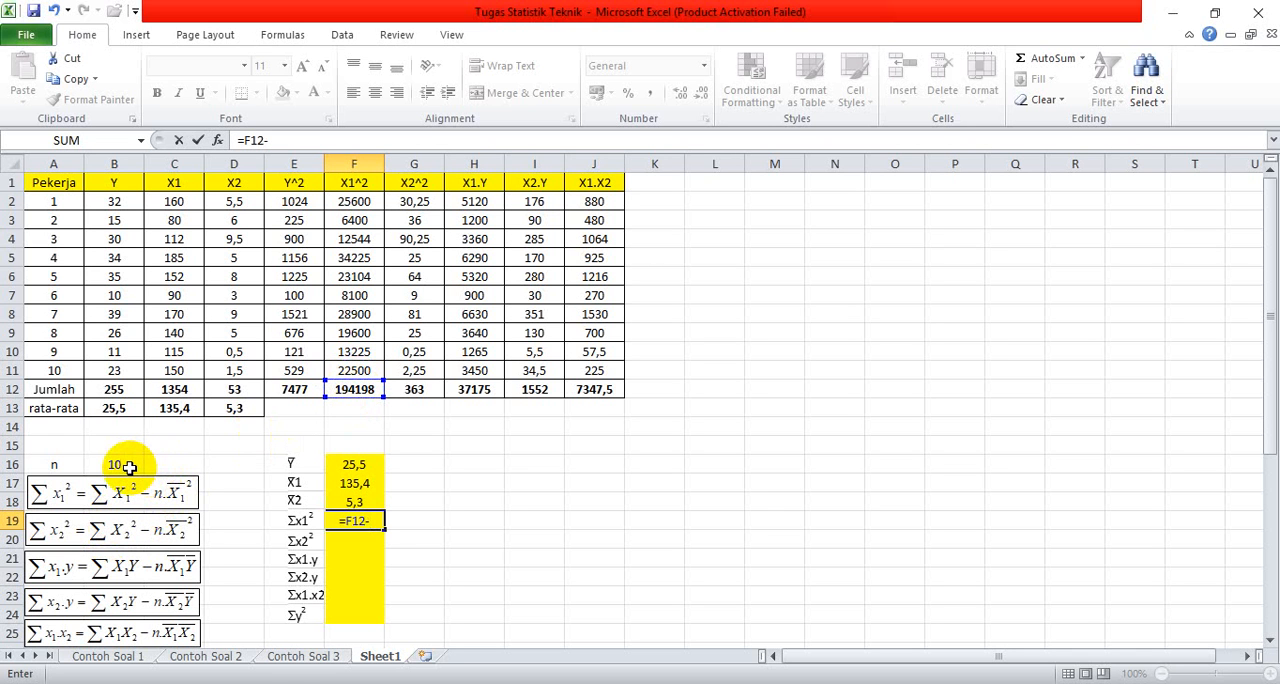
left_click(130, 468)
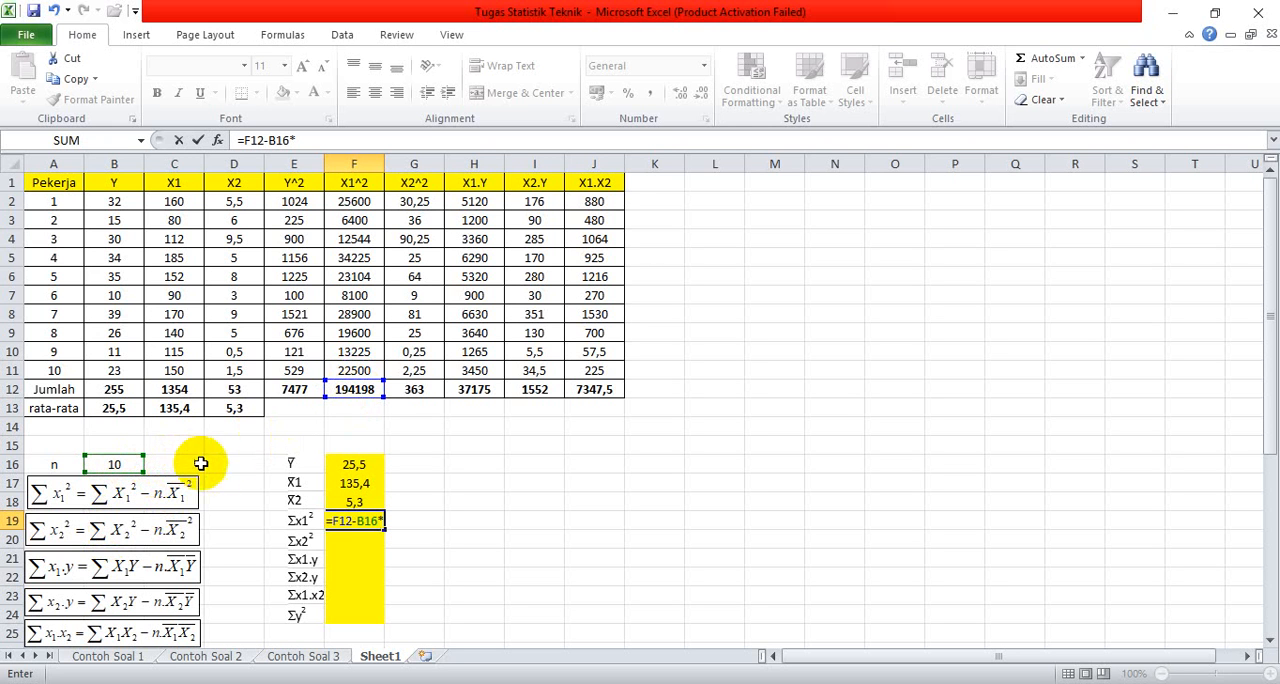
left_click(376, 526)
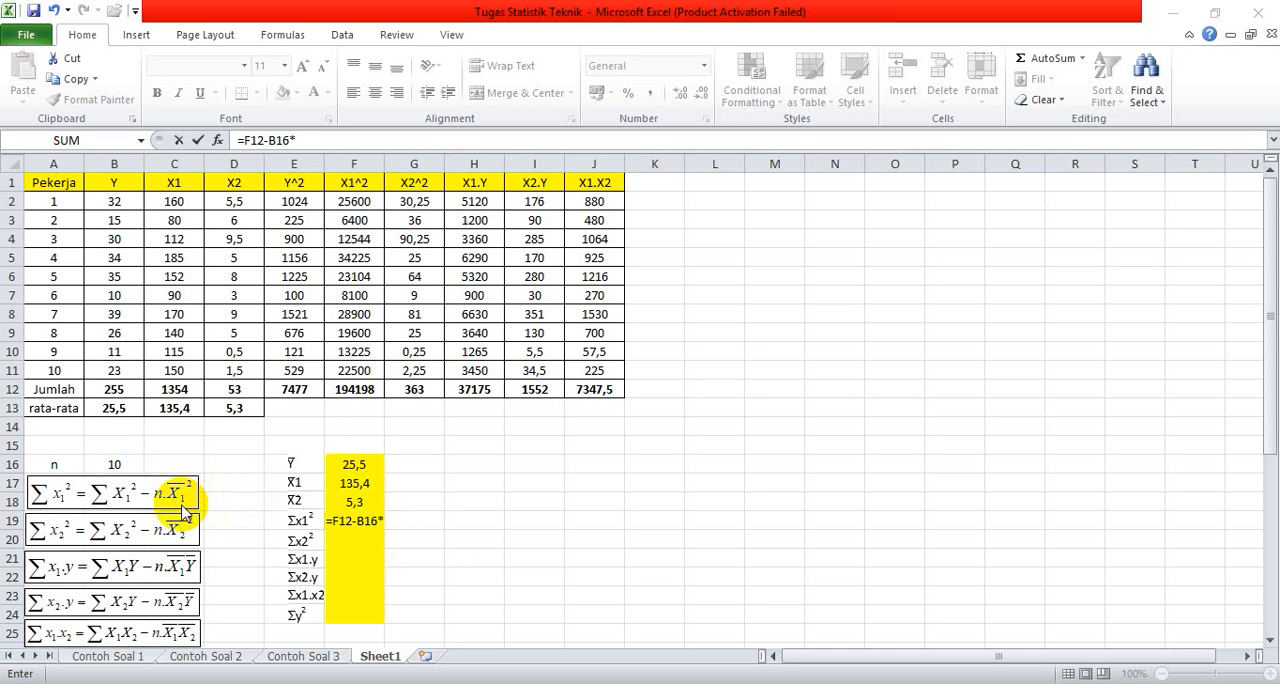
left_click(380, 525)
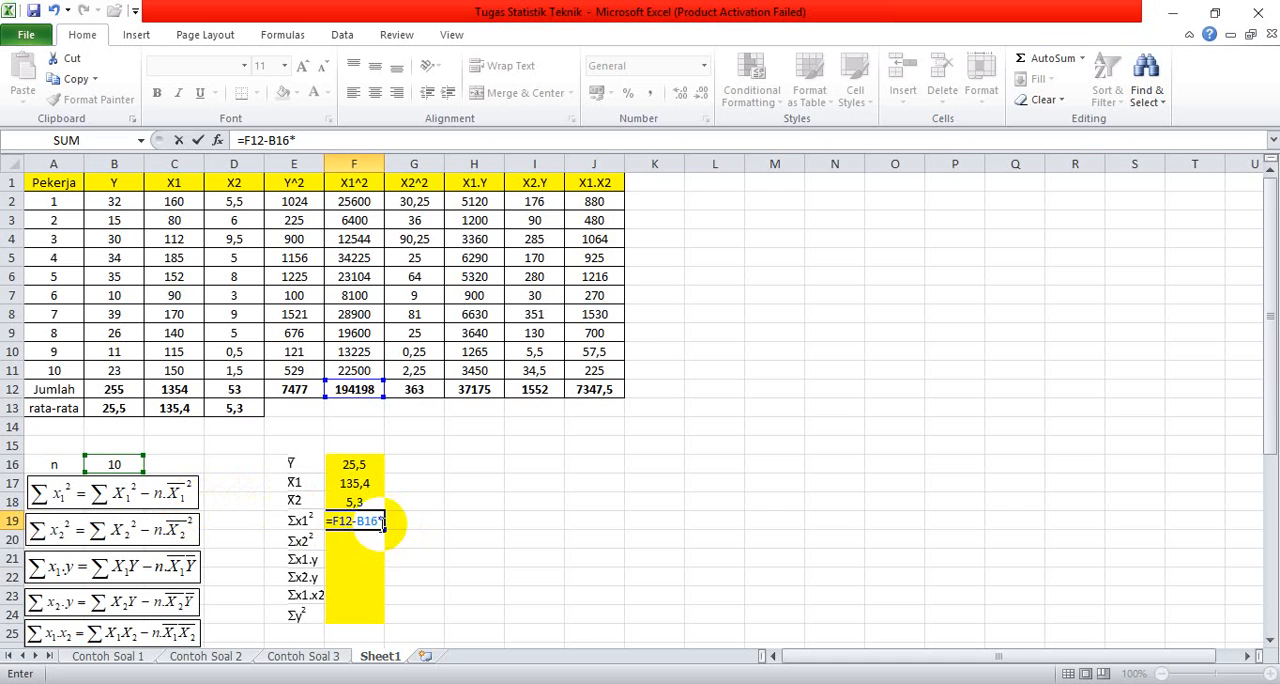
left_click(381, 522)
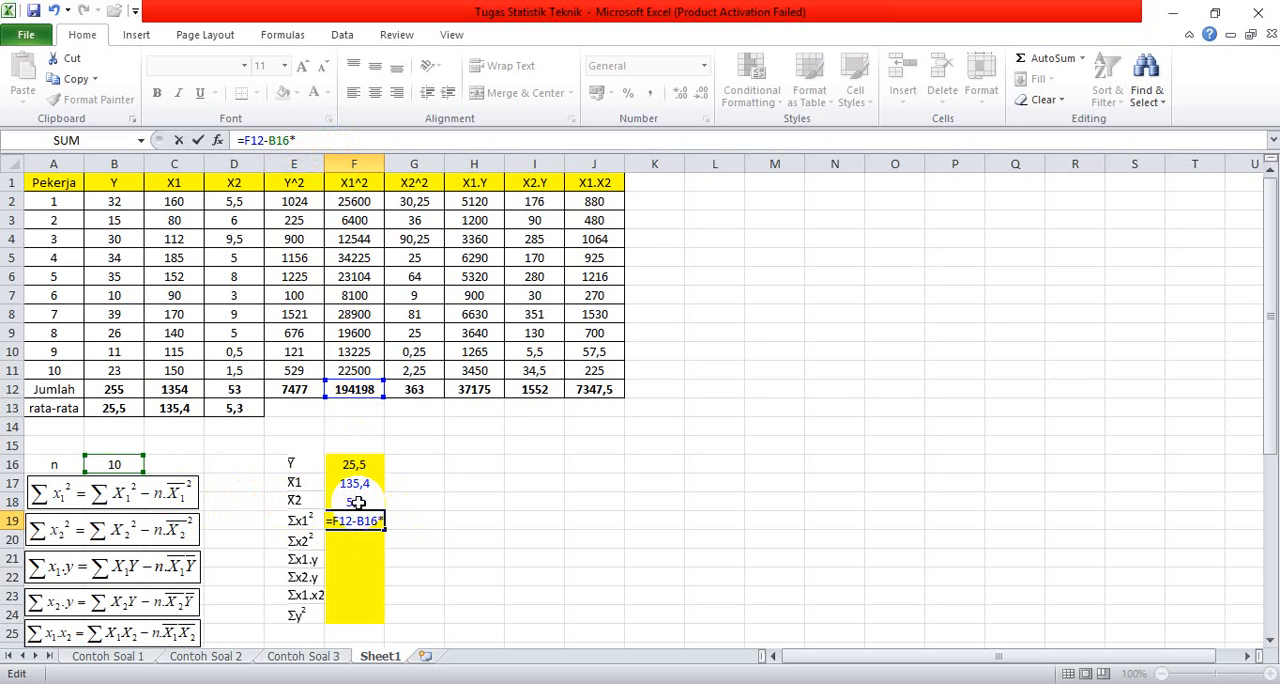
left_click(359, 484)
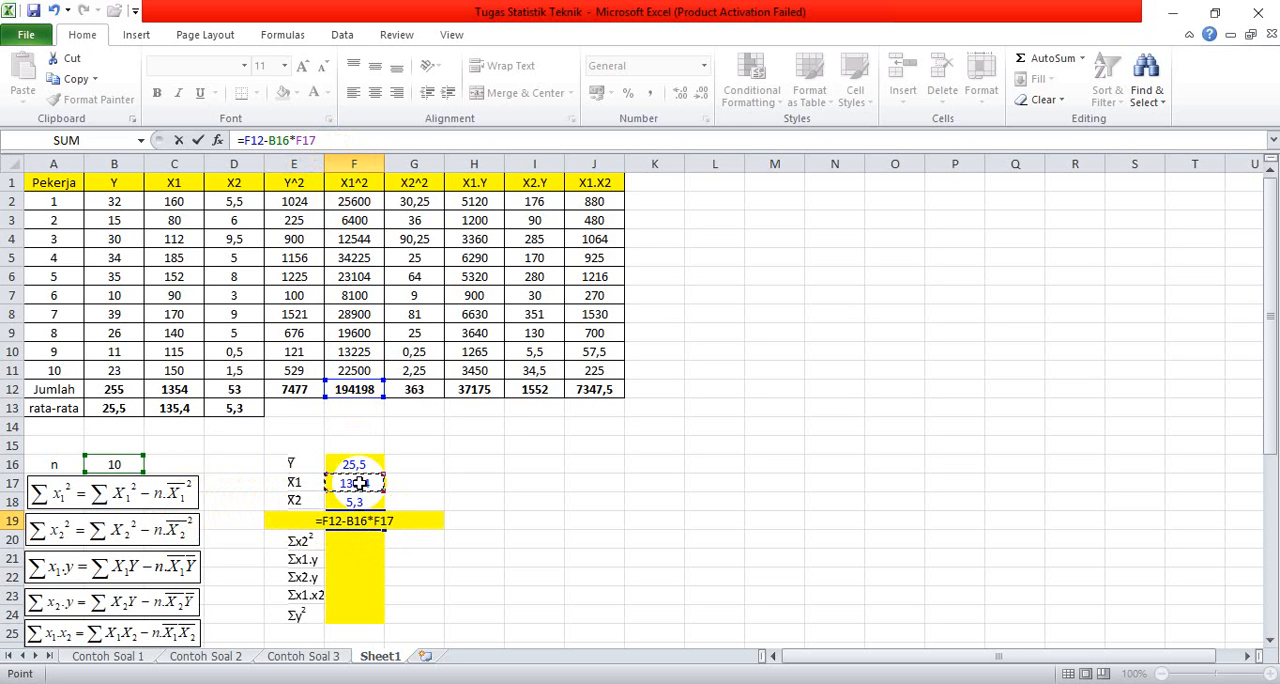
type("^")
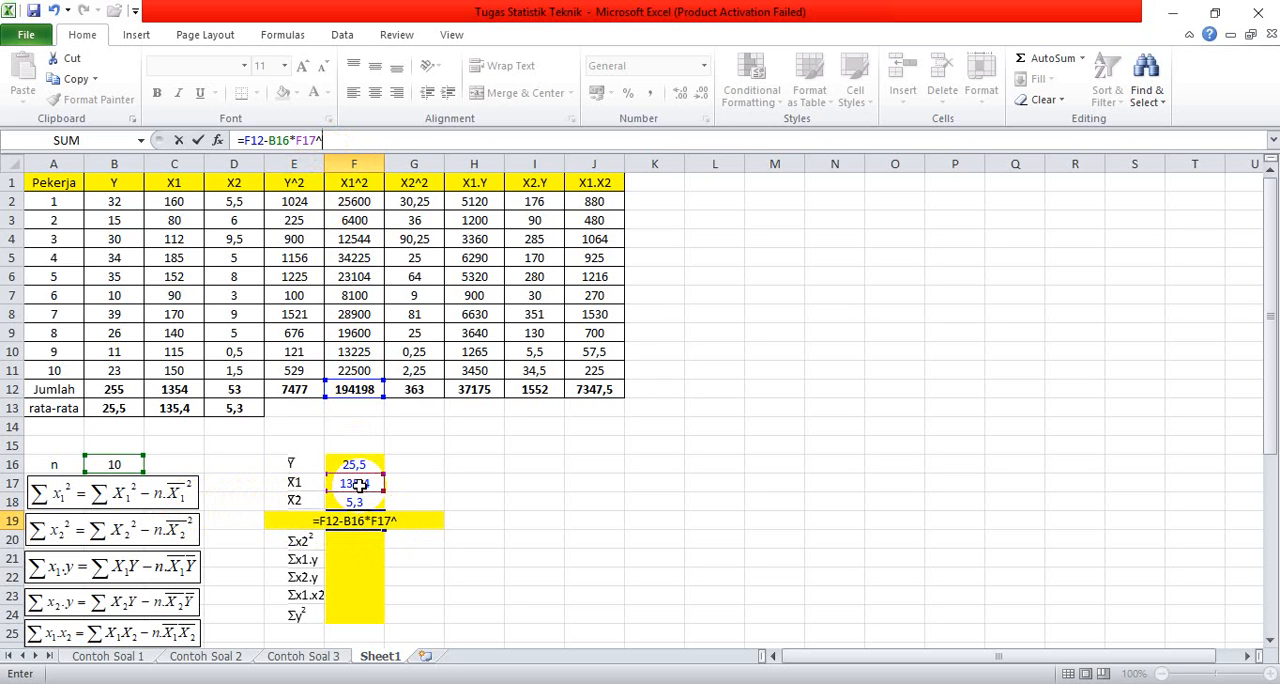
type("2")
key("Return")
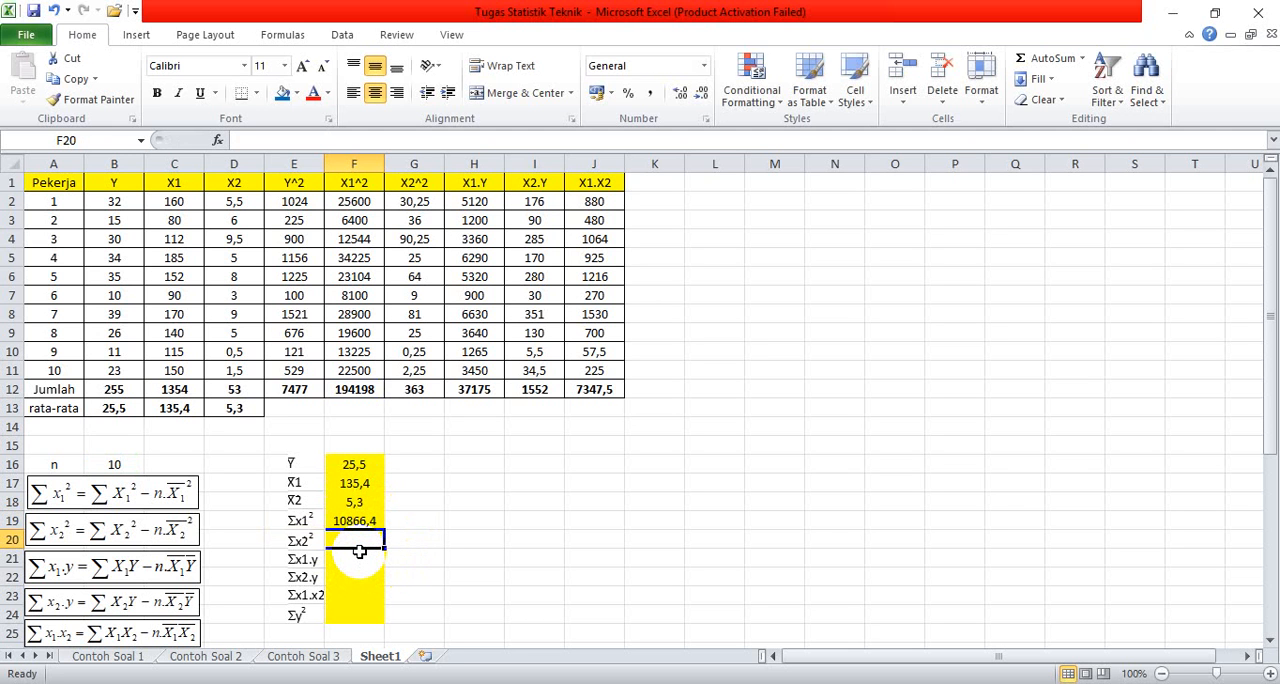
Step: Calculate Σx2² in cell F20 from the X2^2 total, n and the X2 mean with the formula =G12-B16*F18^2
type("=")
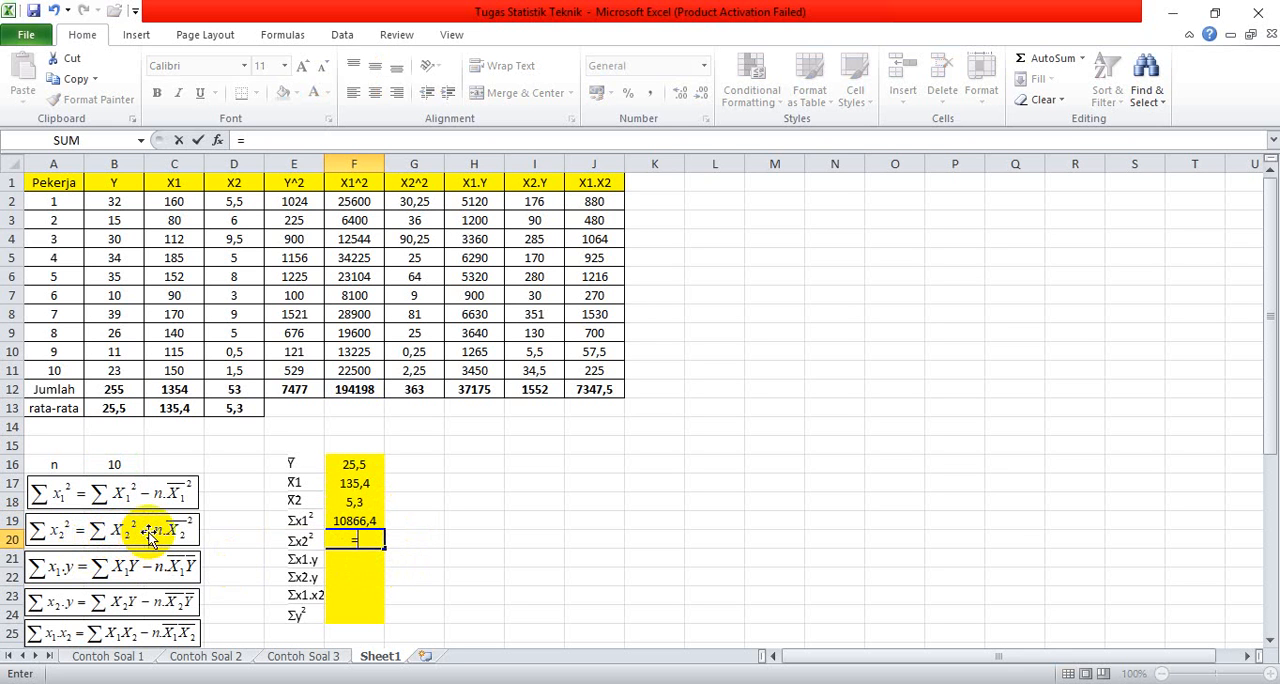
left_click(416, 393)
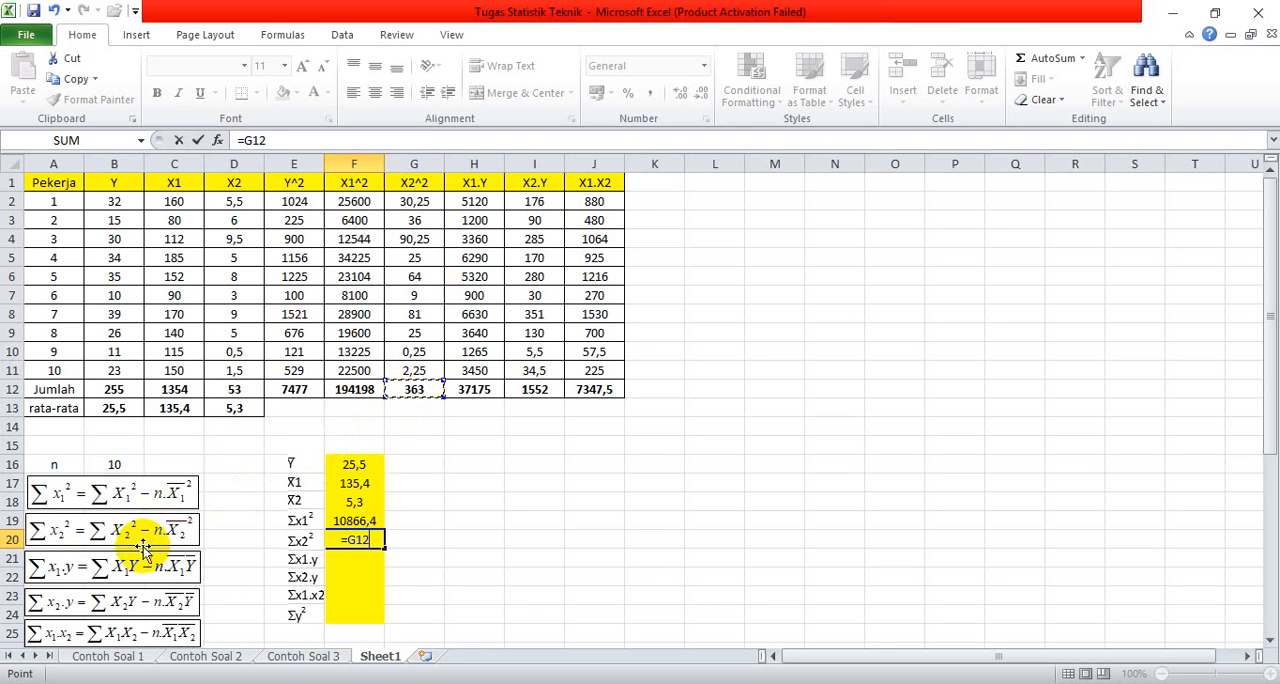
type("-")
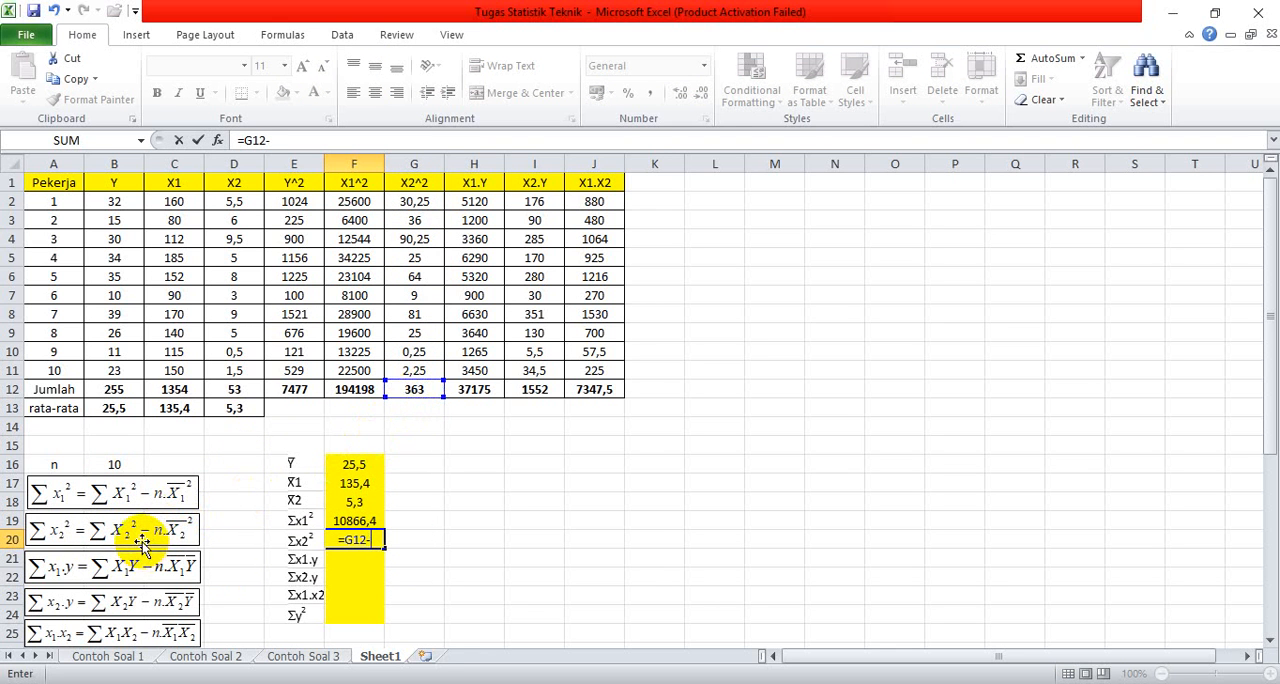
left_click(108, 465)
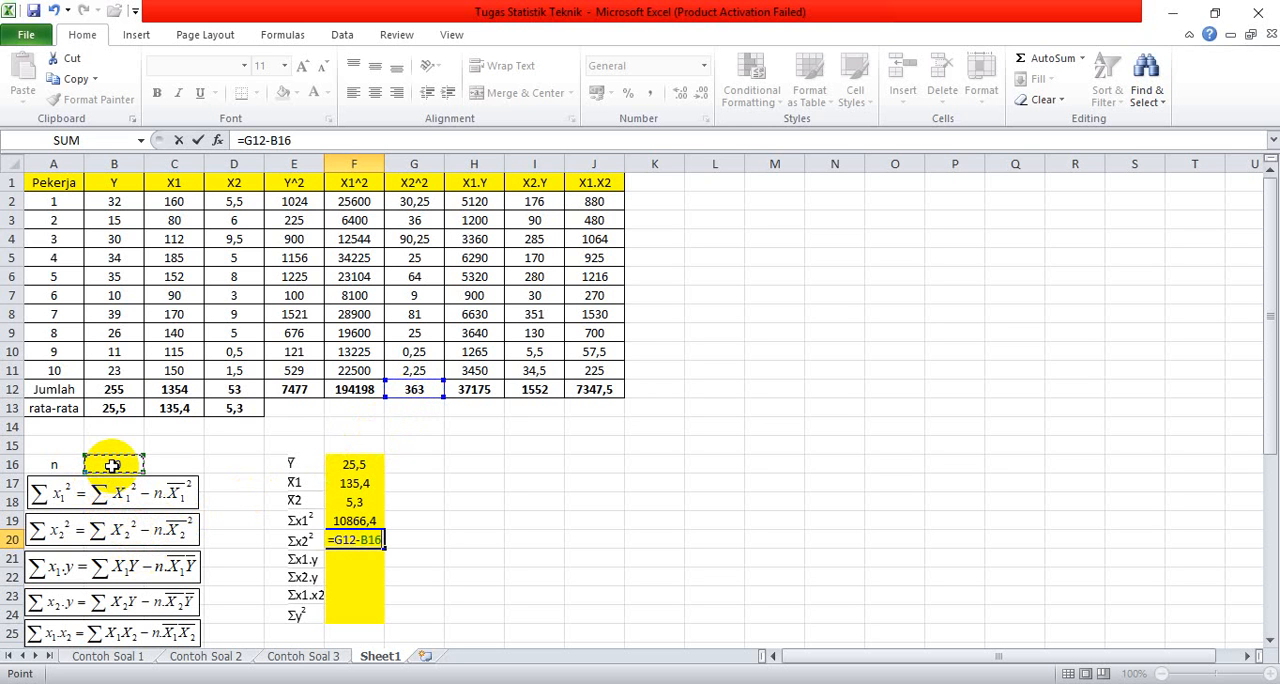
type("*")
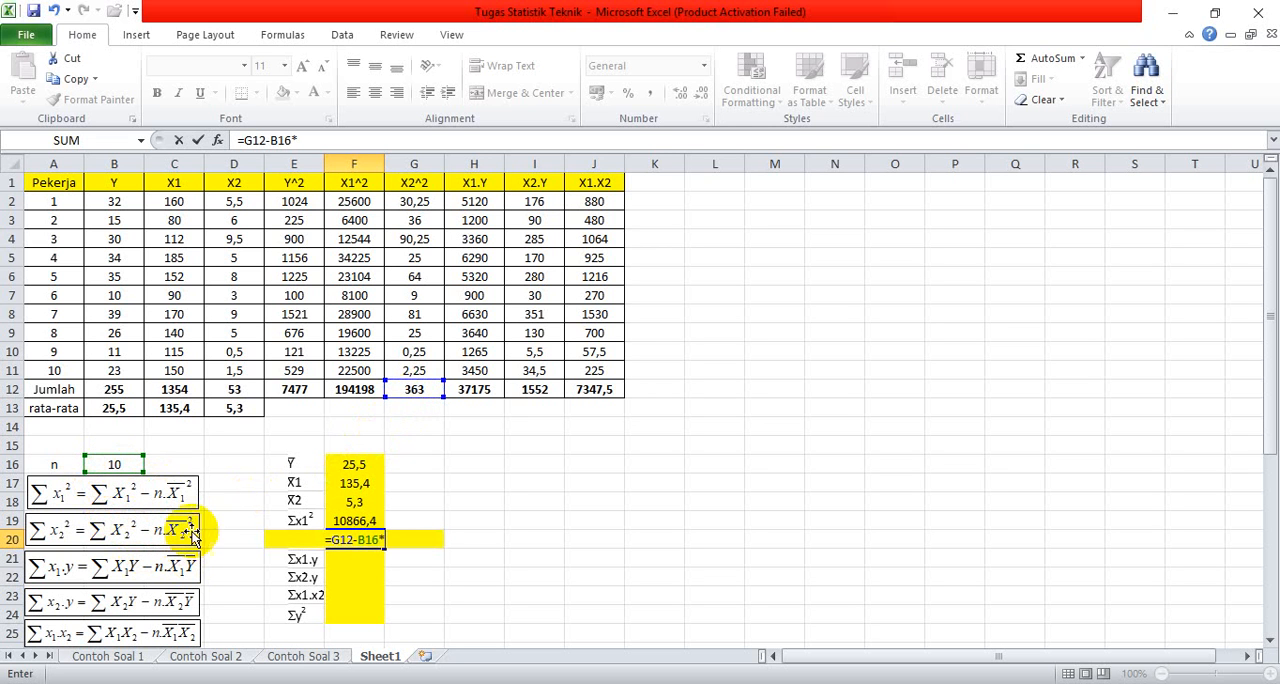
left_click(345, 501)
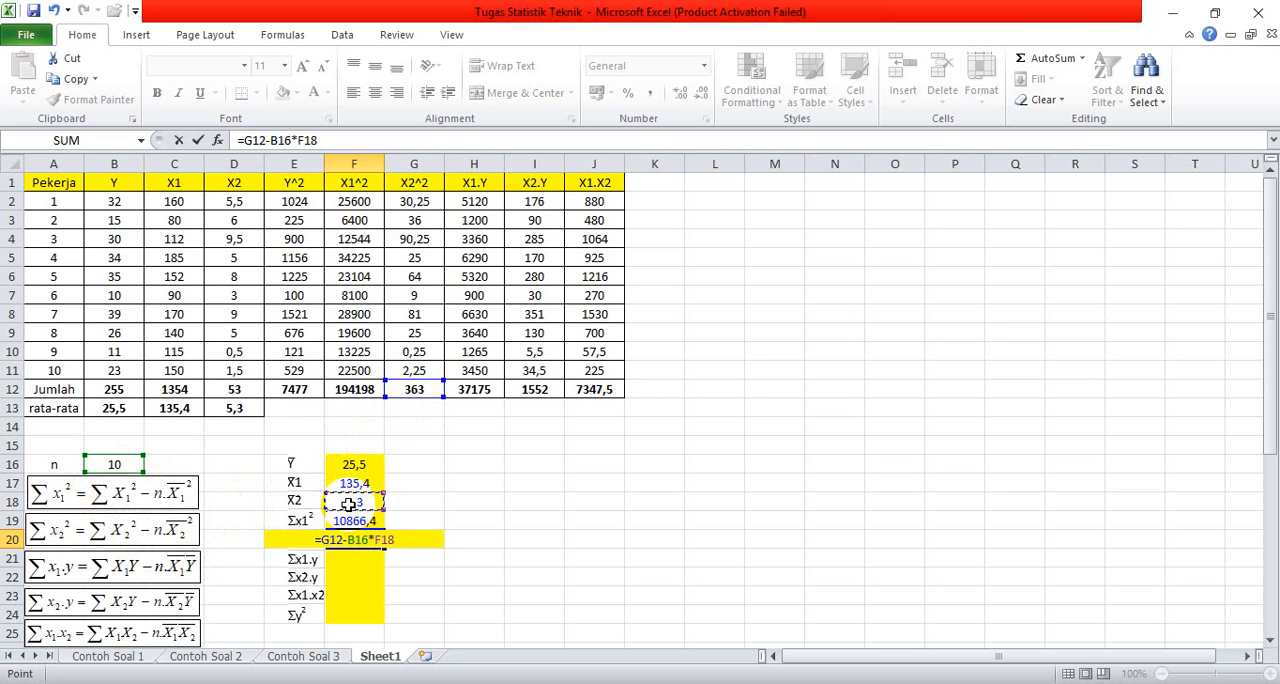
type("^2")
key("Return")
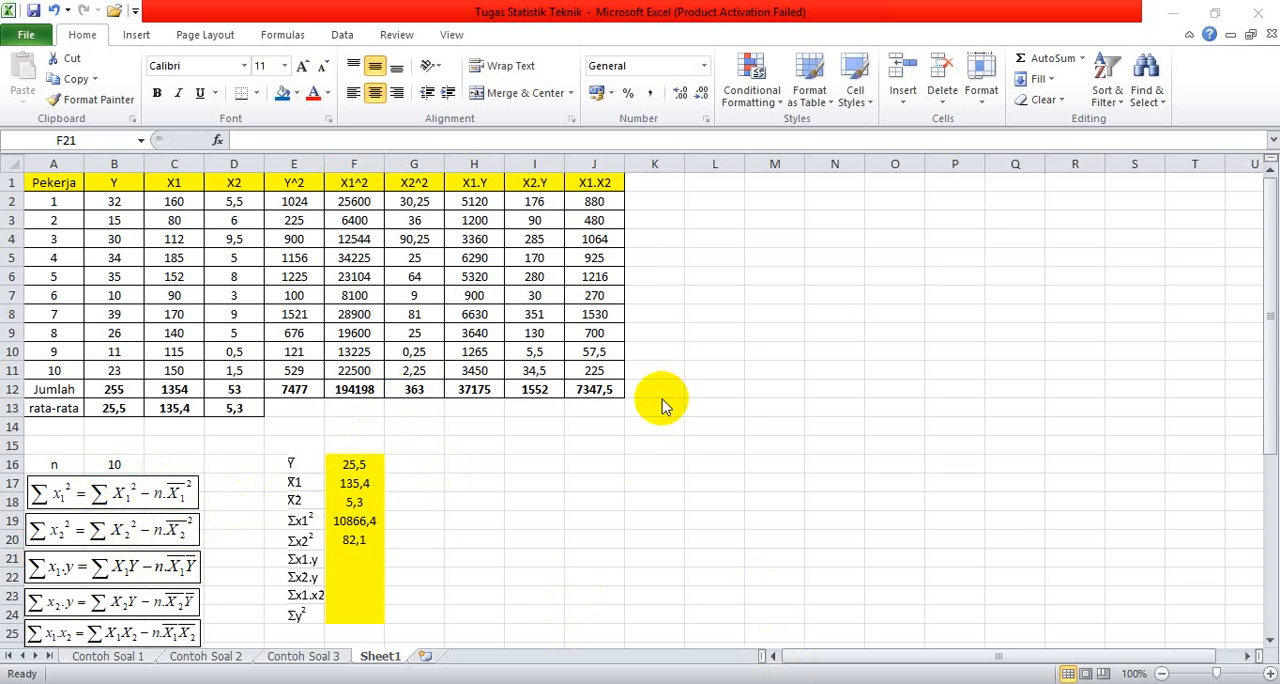
Step: Calculate Σx1.y in cell F21 from the X1.Y total, n and both means with the formula =H12-B16*F17*F16
left_click(345, 557)
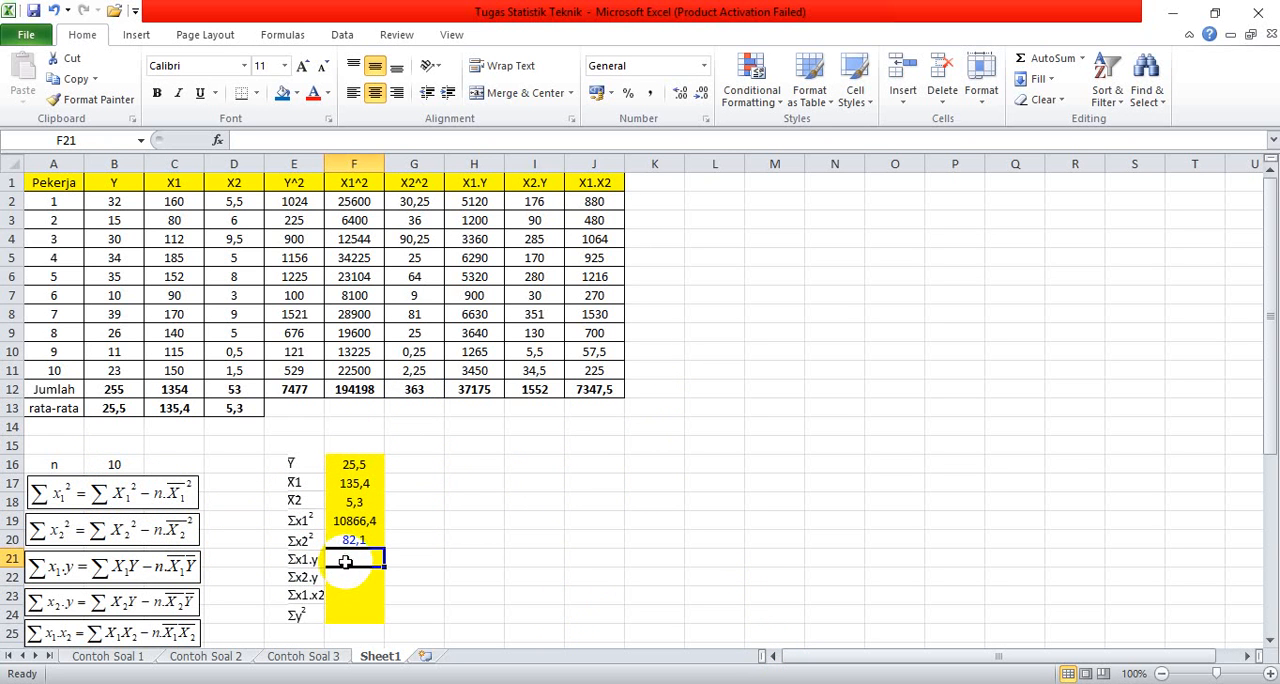
type("=")
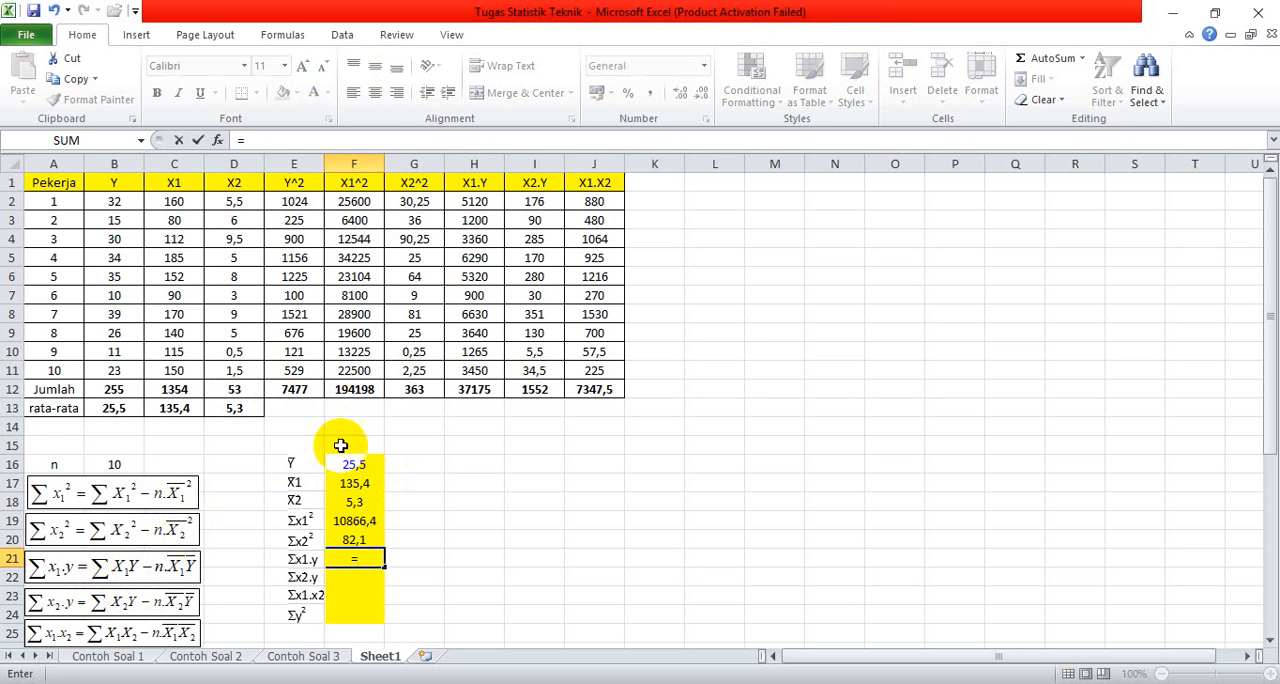
left_click(475, 398)
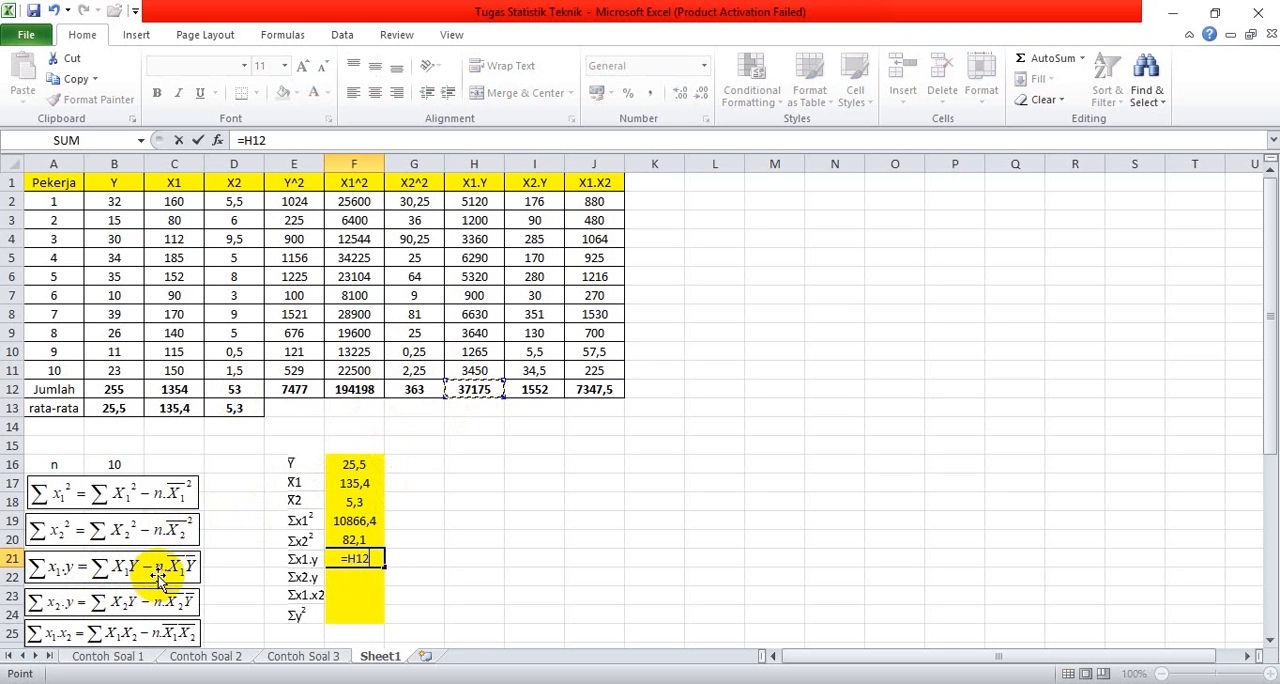
type("-")
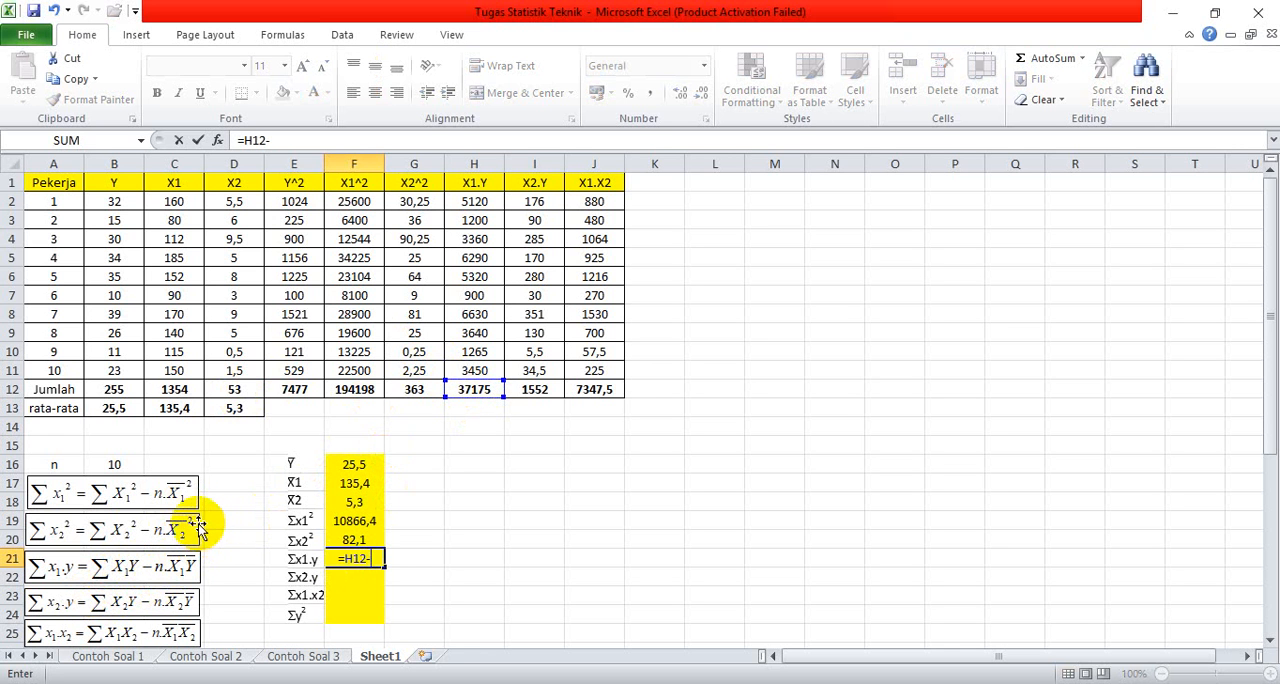
left_click(121, 464)
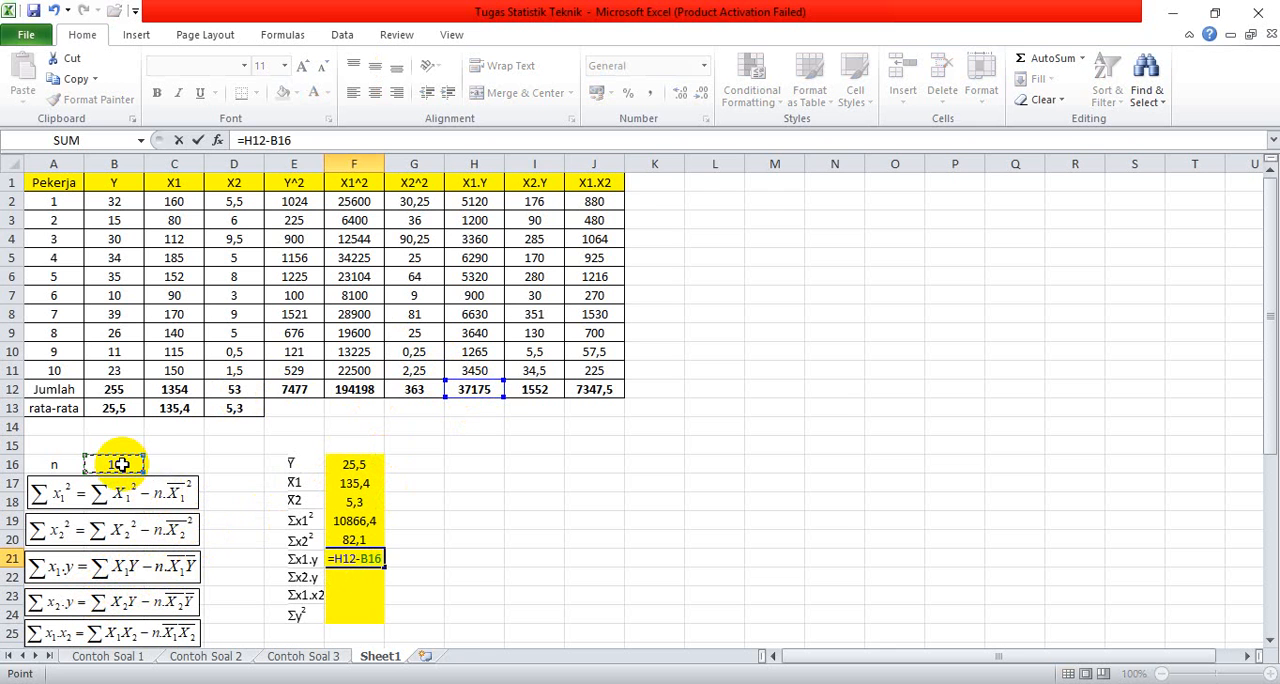
type("*")
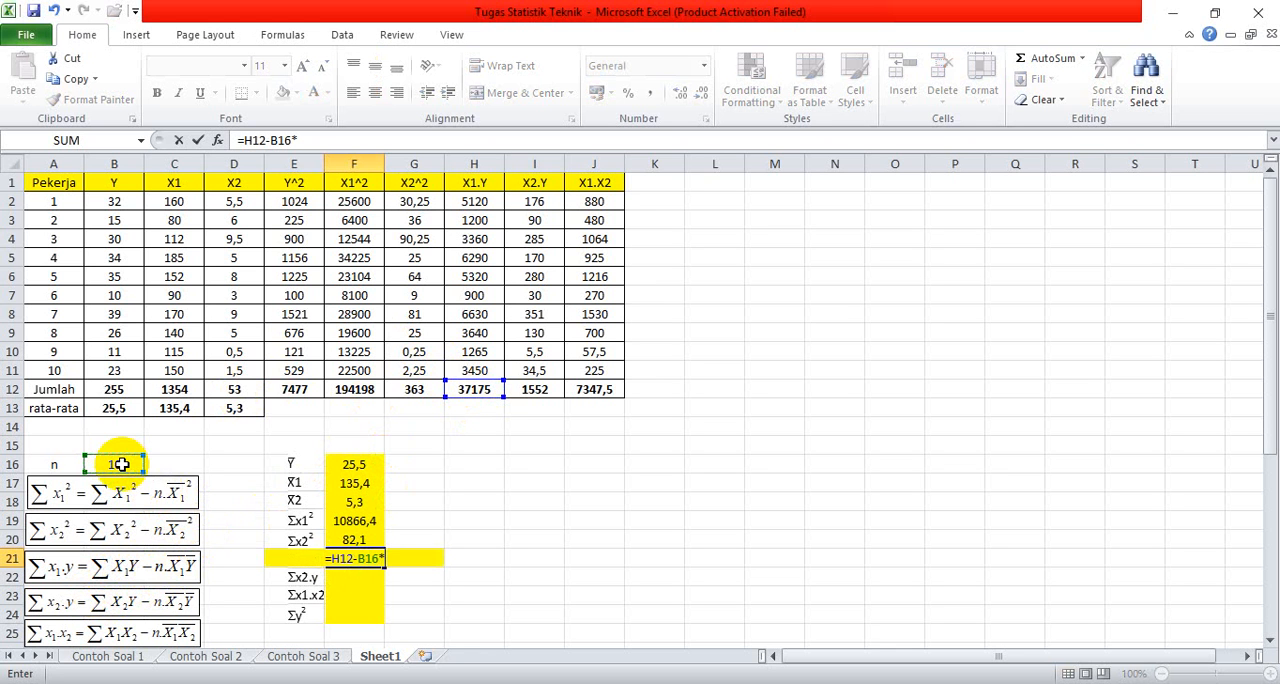
left_click(343, 487)
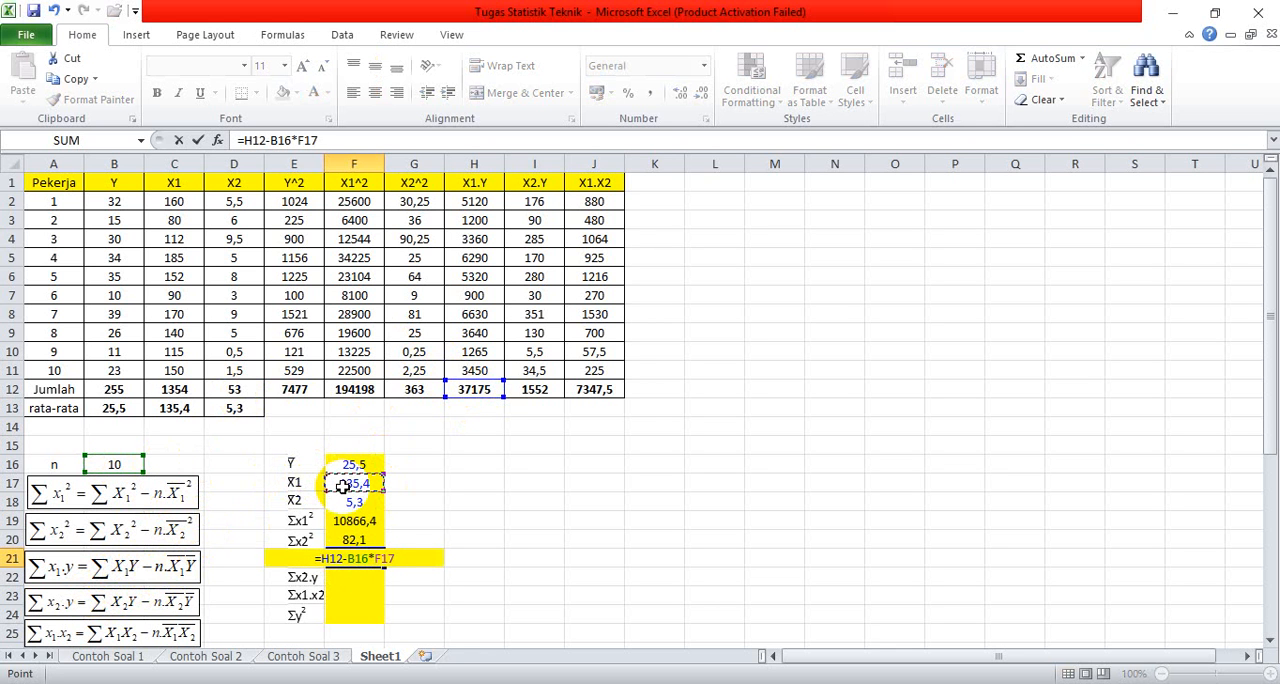
type("*")
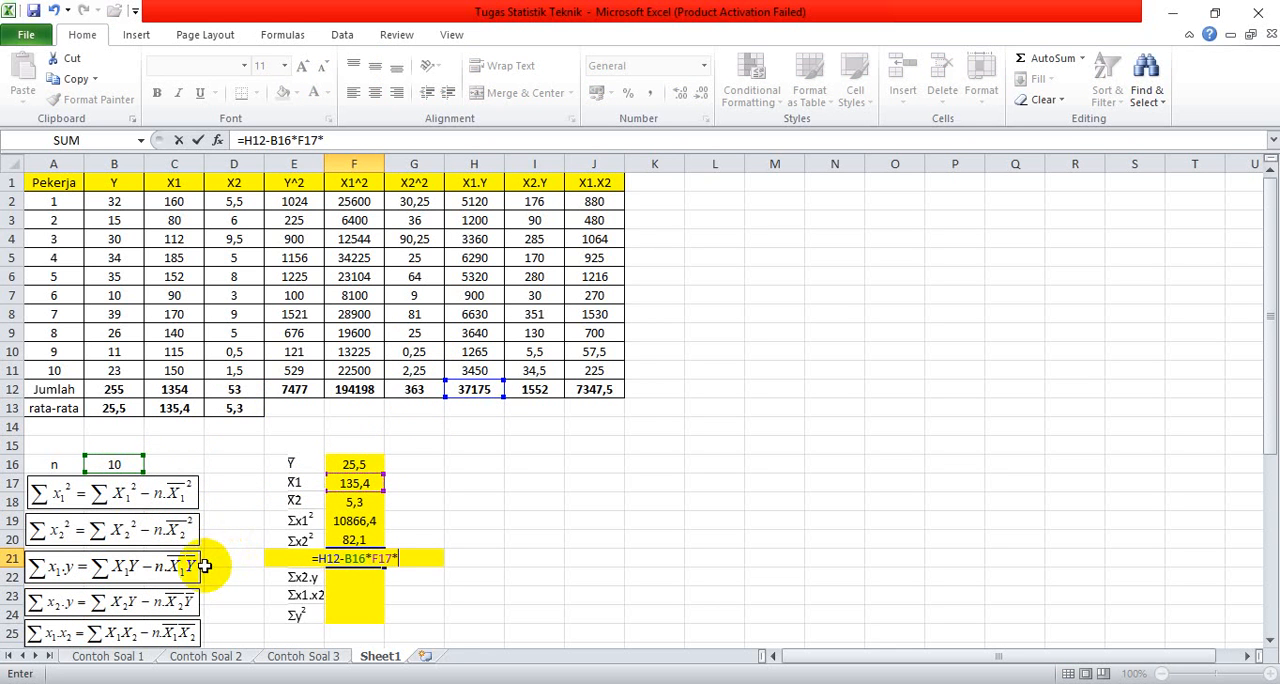
left_click(370, 465)
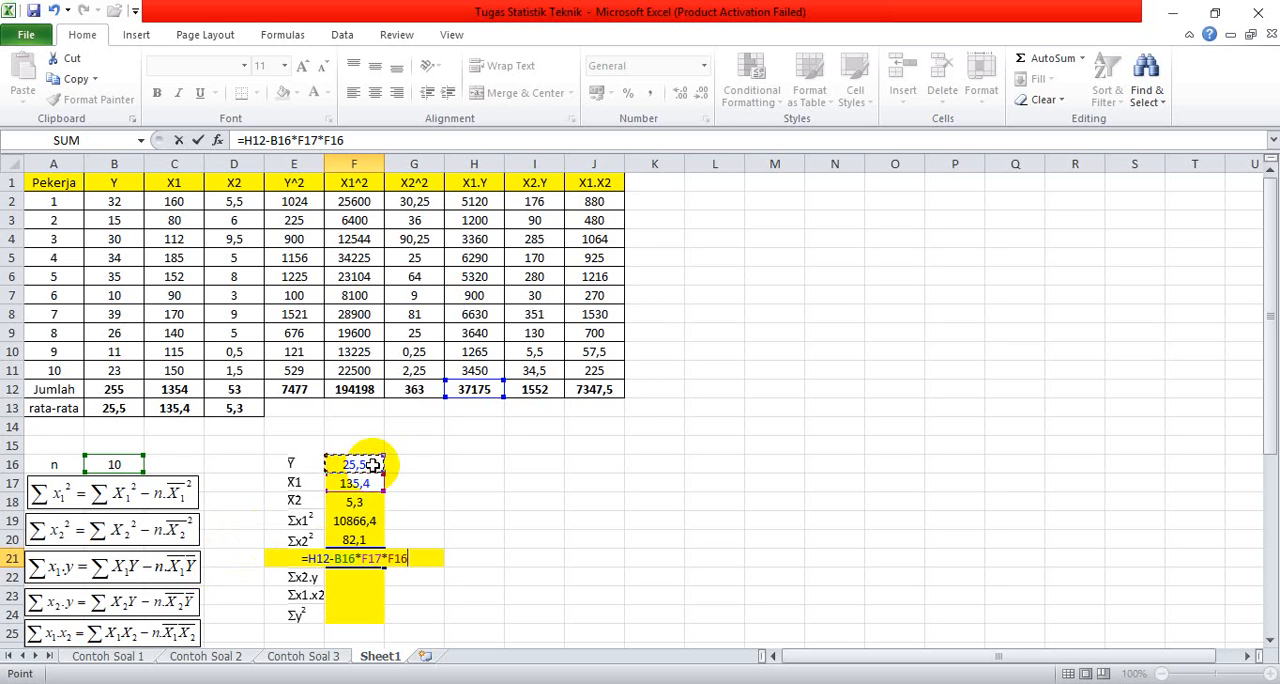
key("Return")
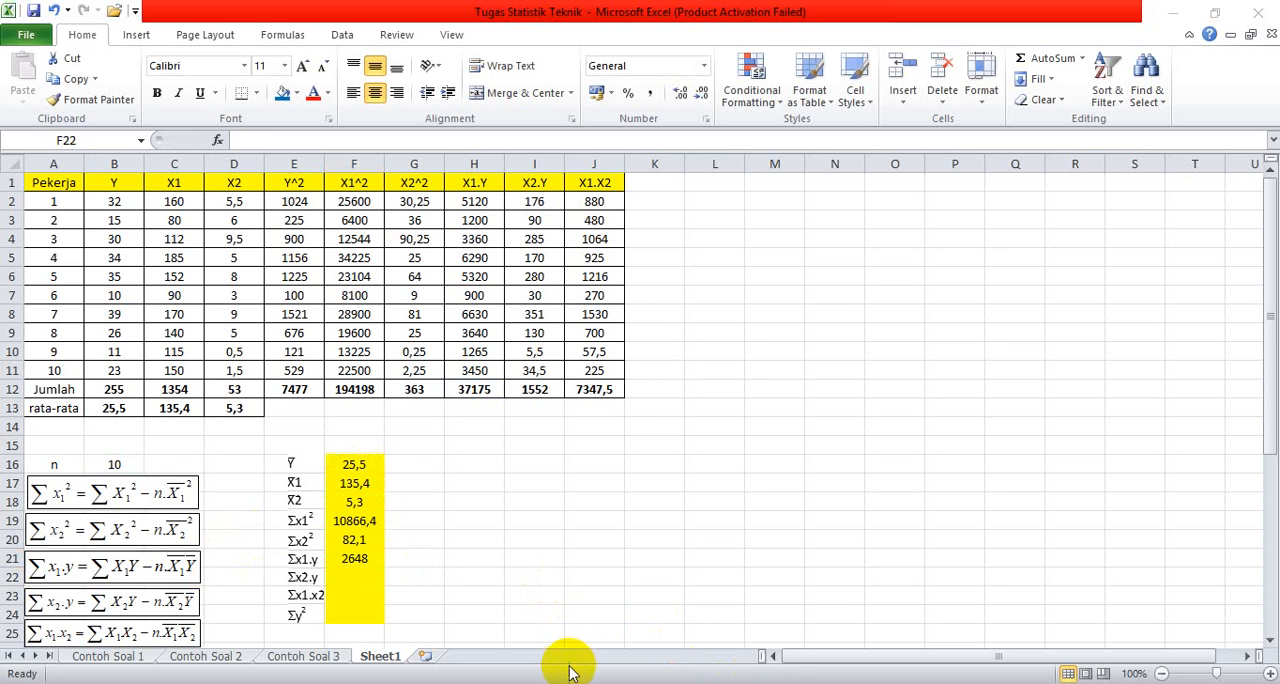
Step: Calculate Σx2.y in cell F22 from the X2.Y total, n and both means with the formula =I12-B16*F18*F16
left_click(346, 575)
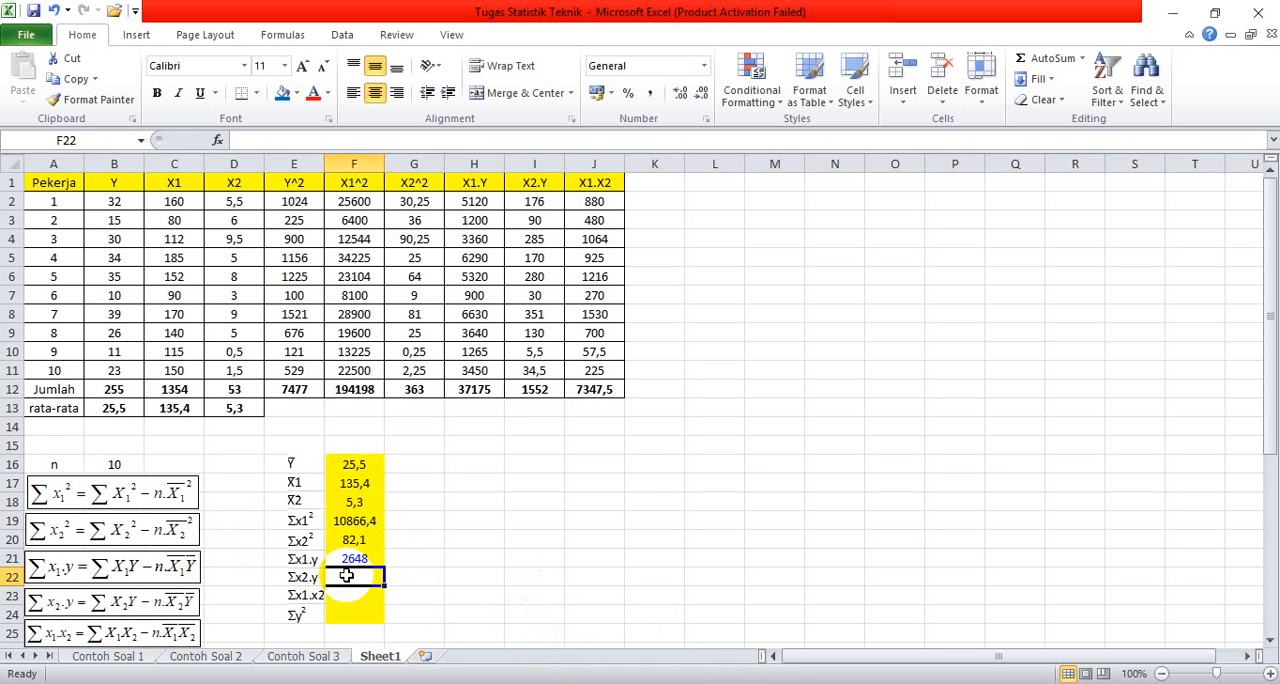
type("=")
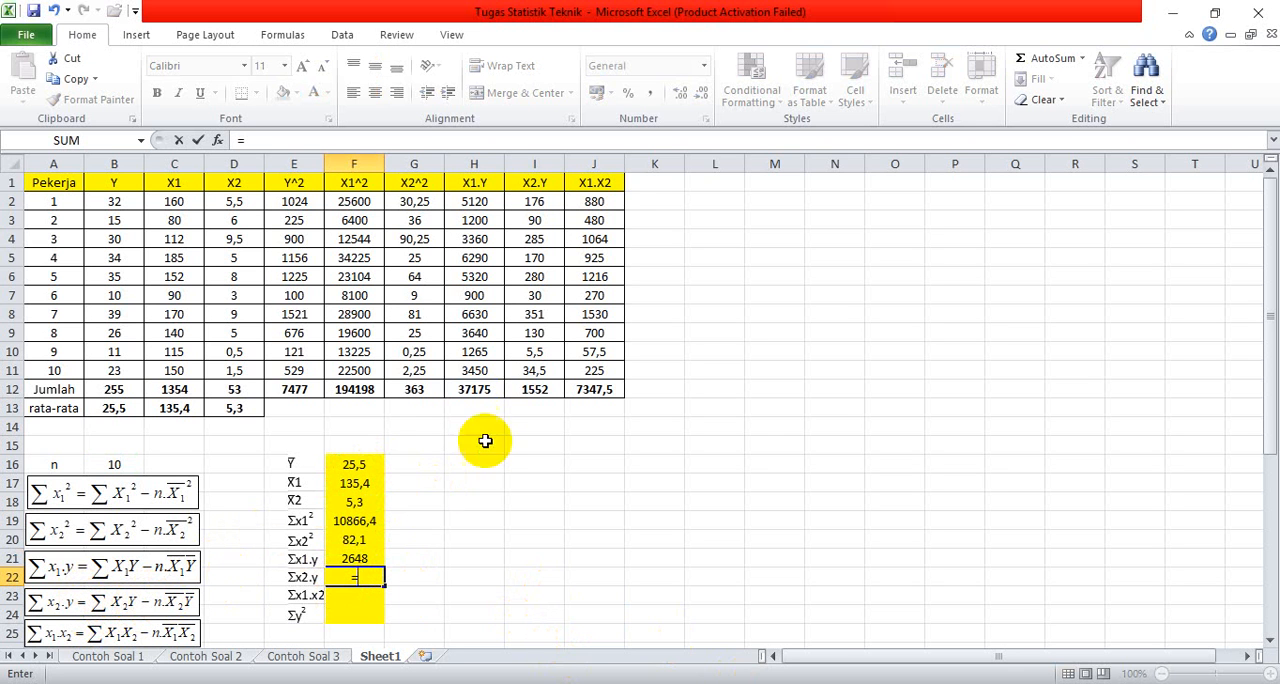
left_click(528, 389)
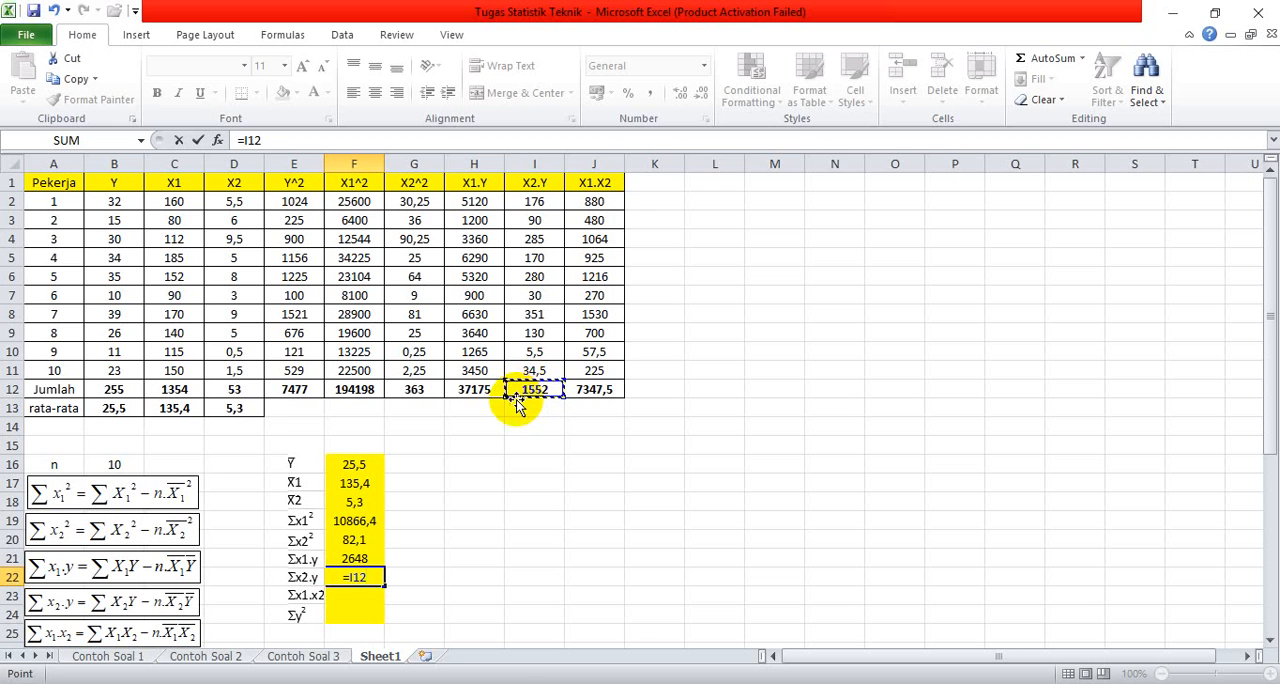
type("-")
left_click(135, 467)
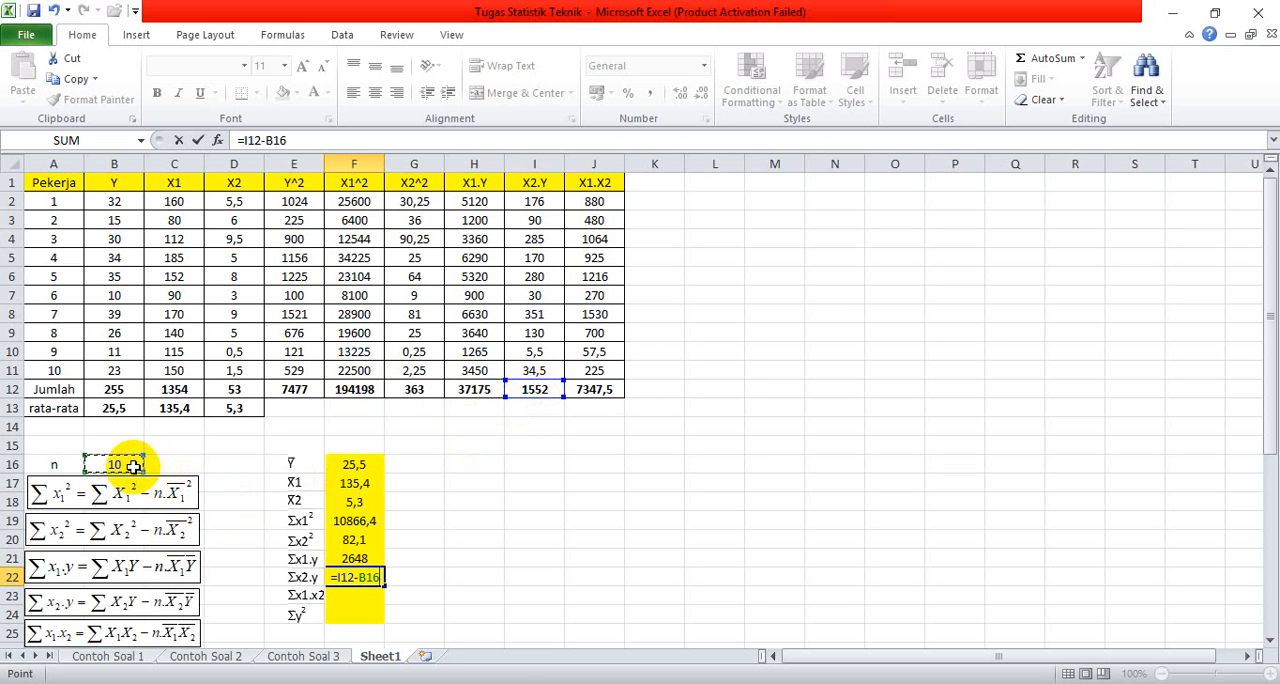
type("*")
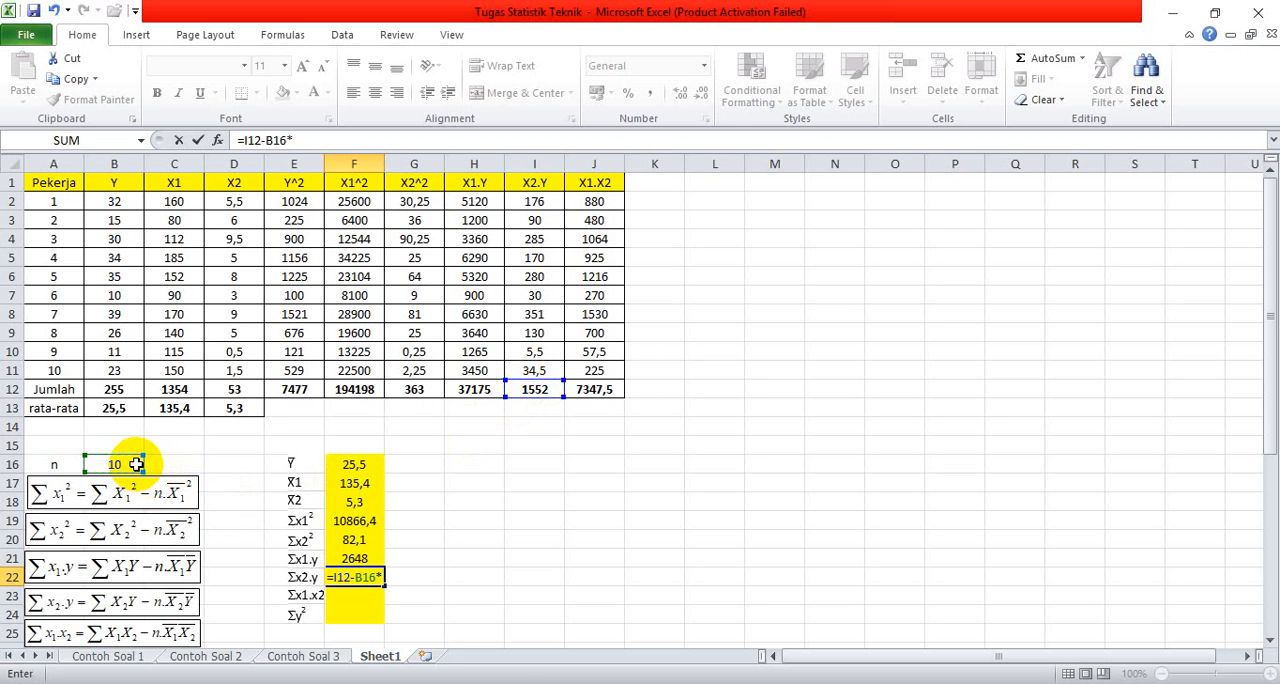
left_click(355, 501)
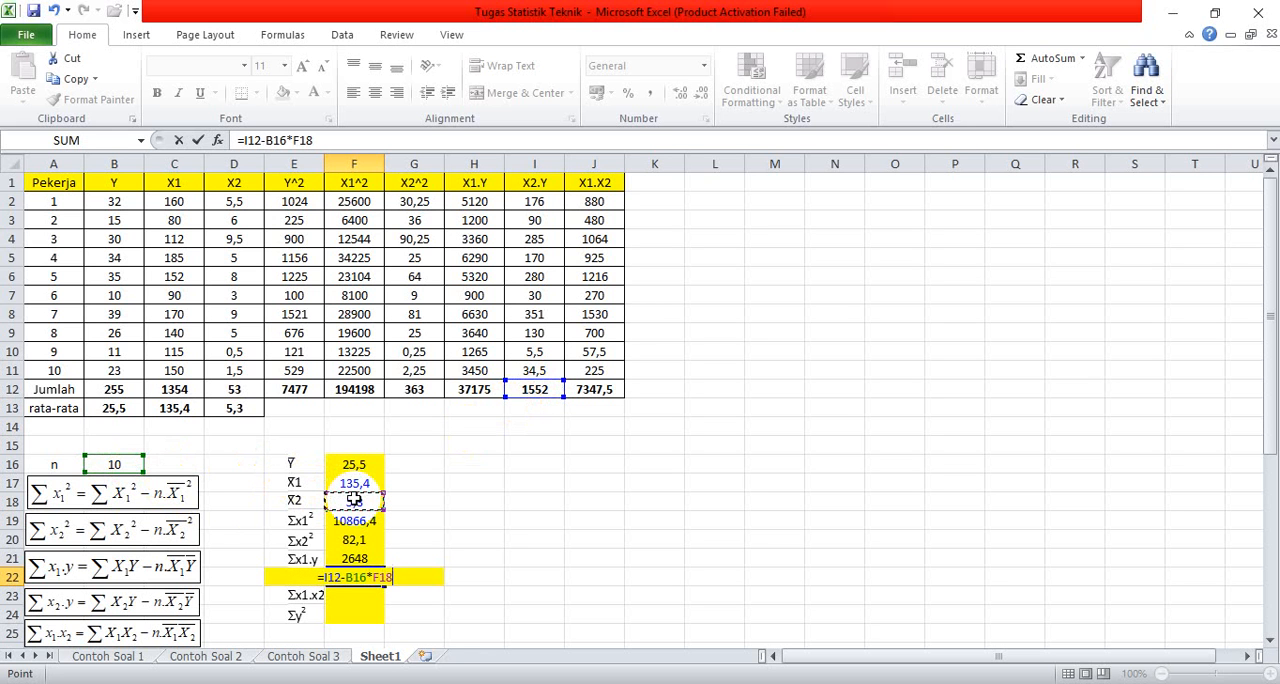
type("*")
left_click(358, 465)
key("Return")
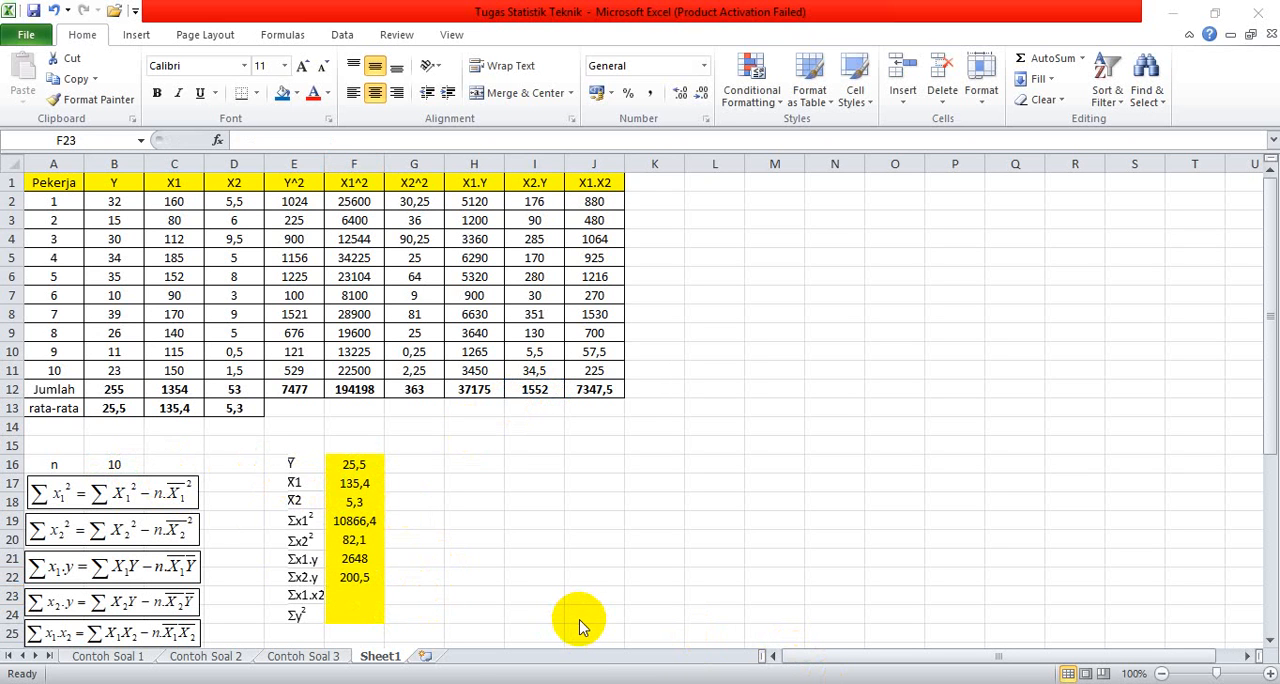
Step: Calculate Σx1.x2 in cell F23 from the X1.X2 total, n and both X means with the formula =J12-B16*F17*F18
left_click(341, 596)
type("=")
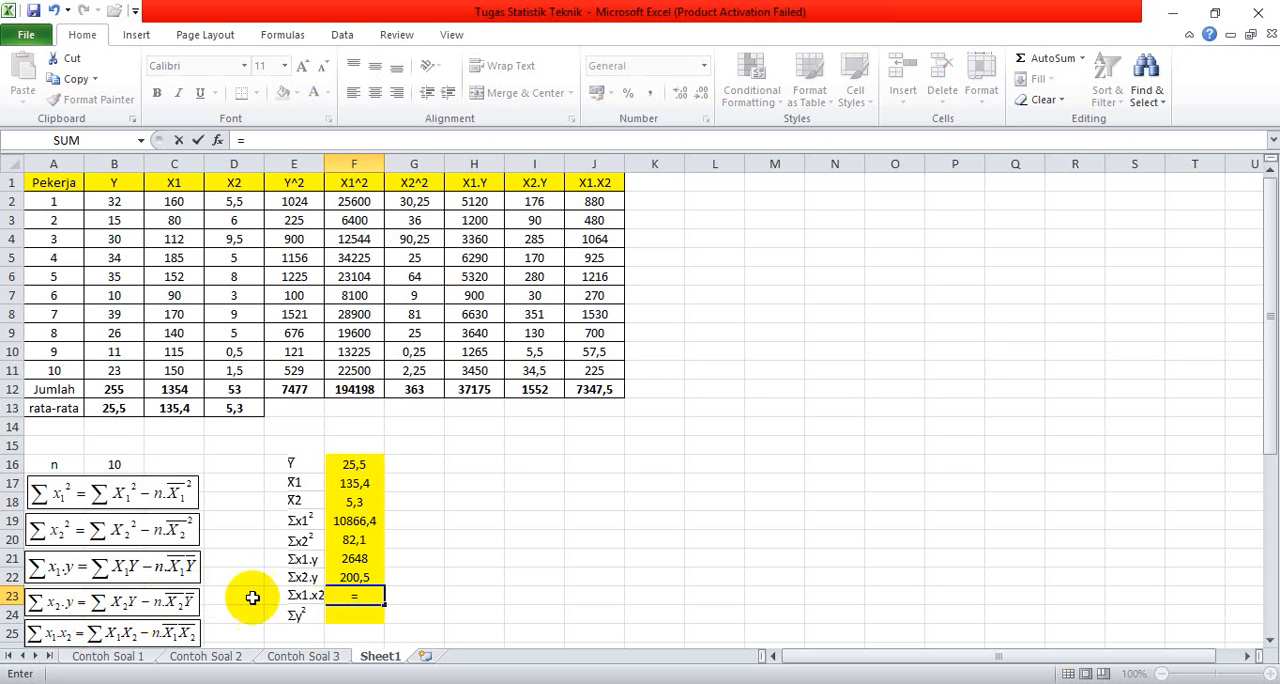
left_click(601, 394)
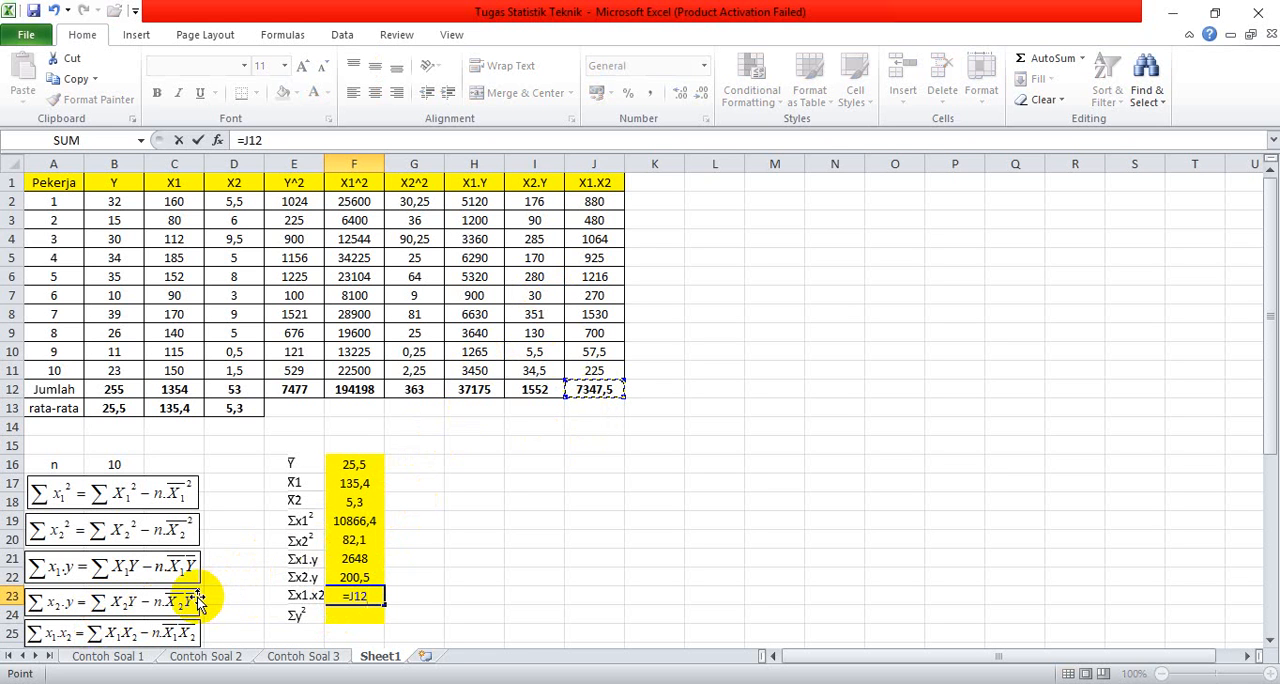
type("-")
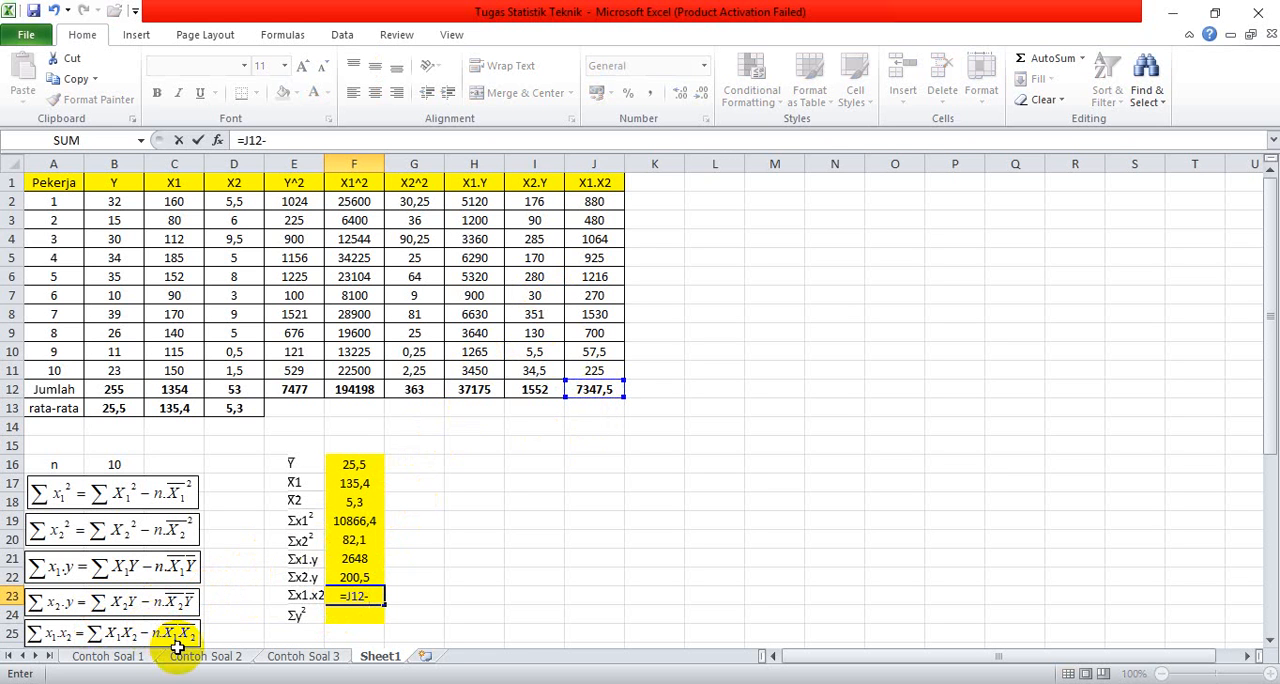
left_click(124, 464)
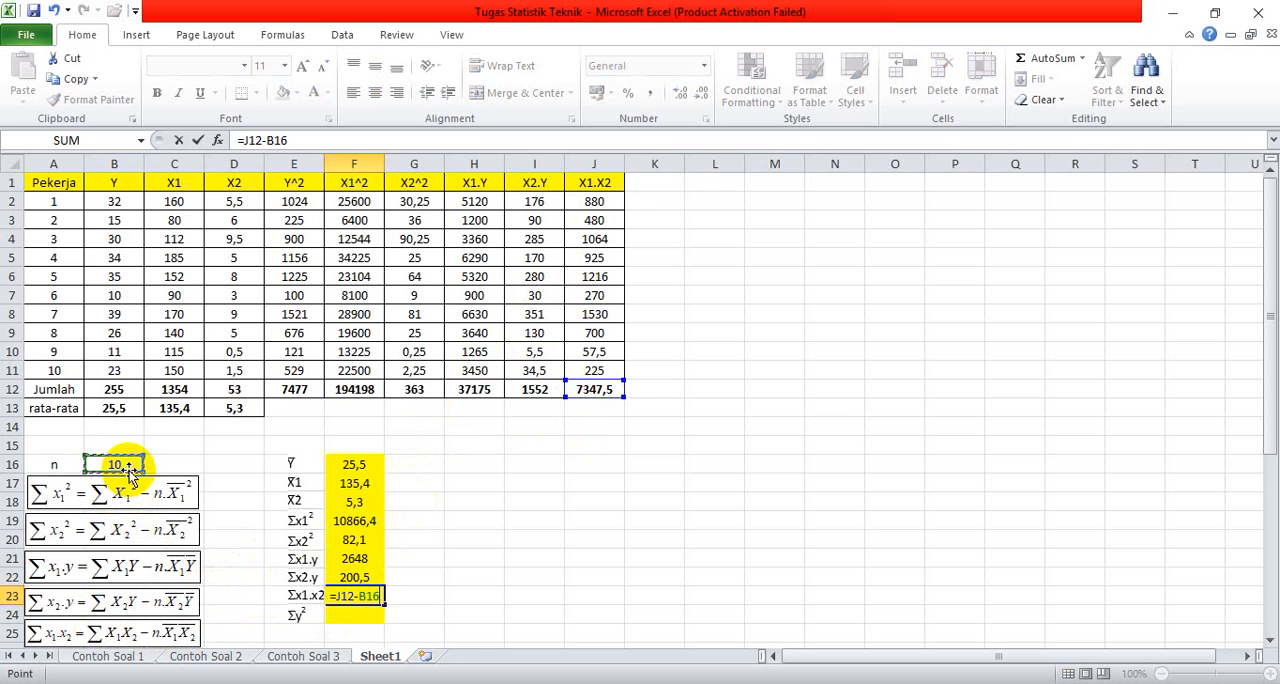
type("*")
left_click(351, 483)
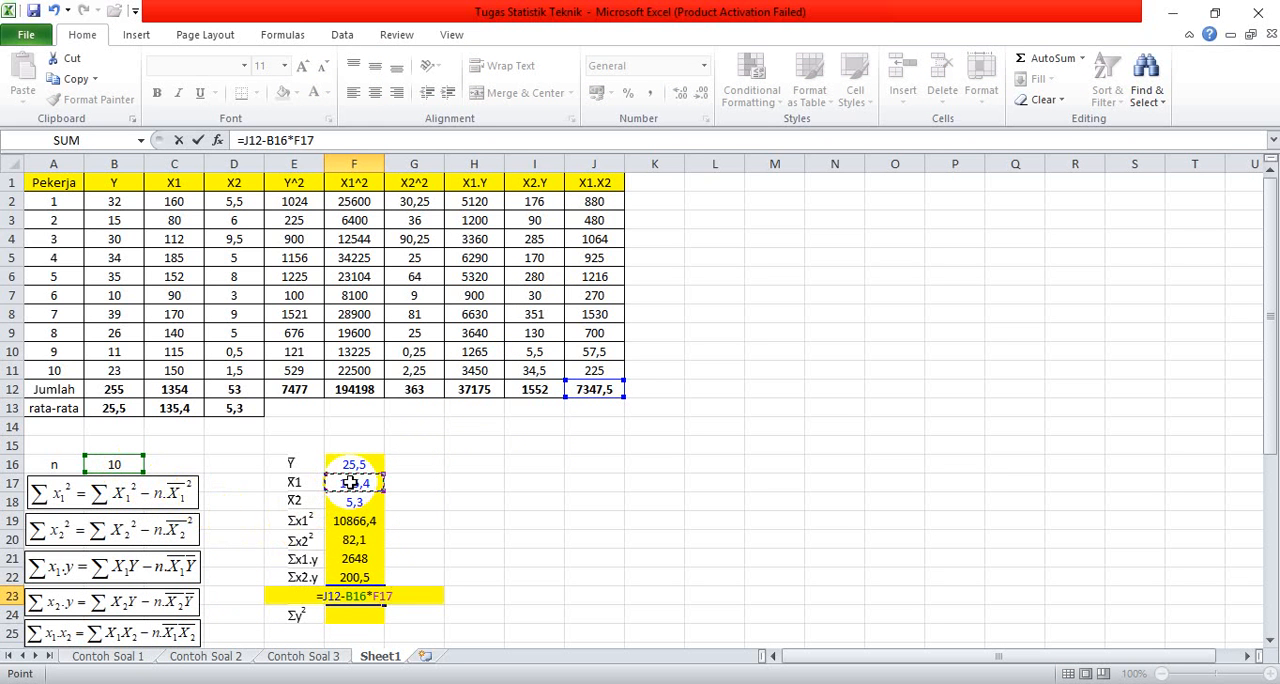
type("*")
left_click(358, 502)
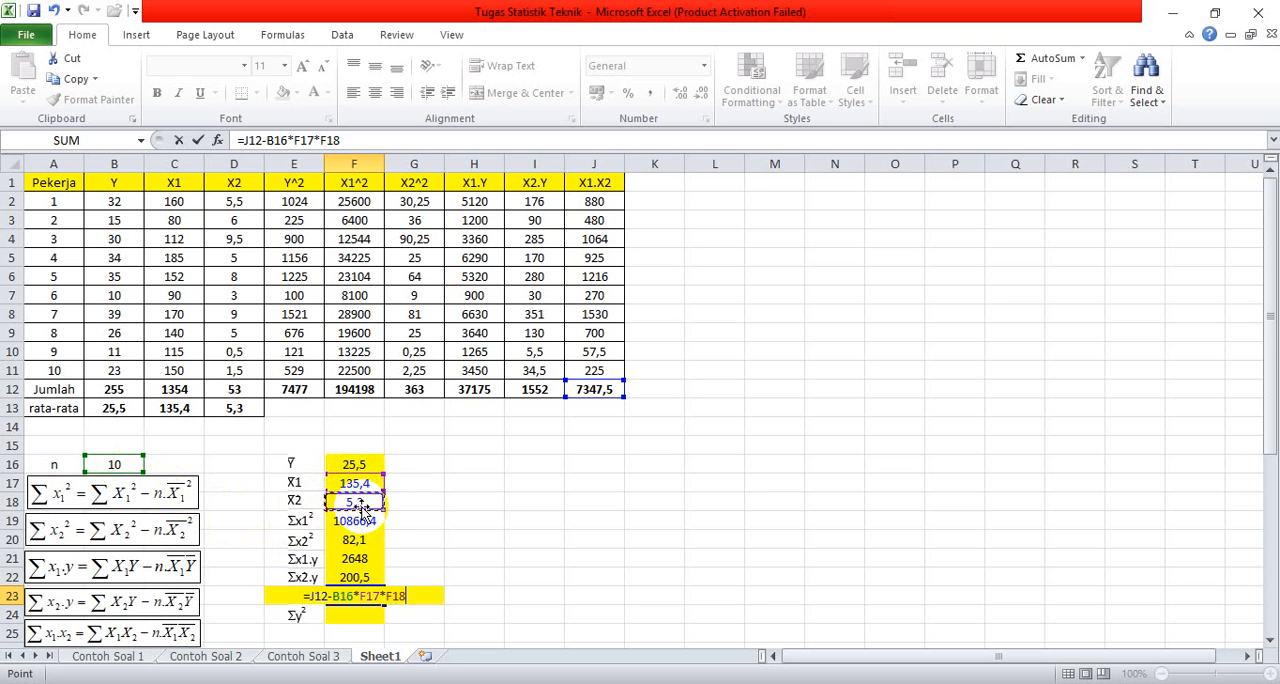
key("Return")
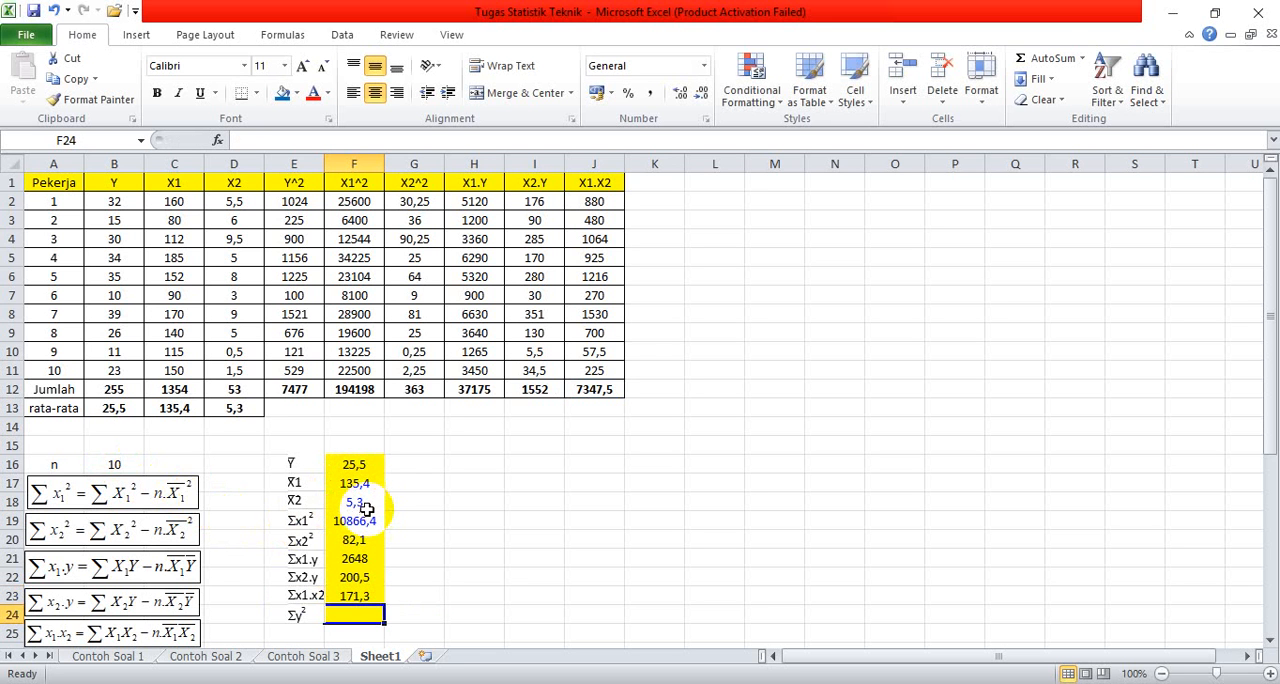
Step: Calculate Σy² in cell F24 from the Y^2 total, n and the Y mean with the formula =E12-B16*F16^2
scroll(368, 508, "down", 1)
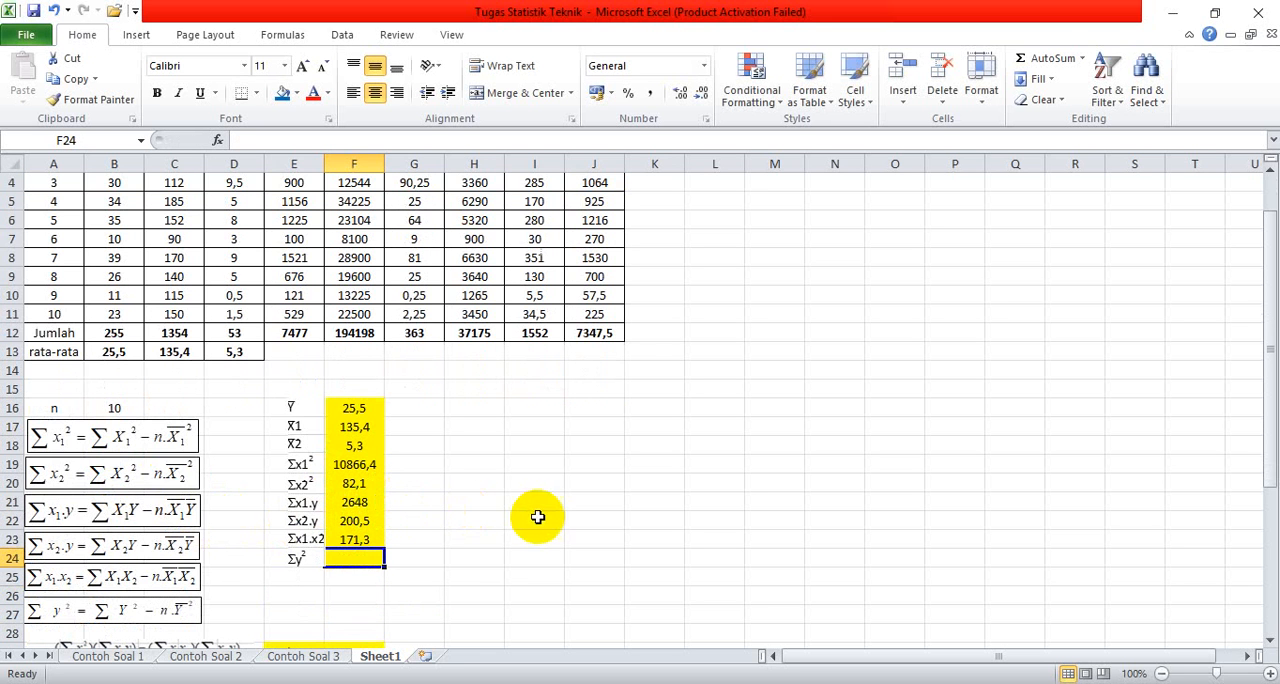
scroll(540, 516, "up", 1)
scroll(540, 516, "down", 1)
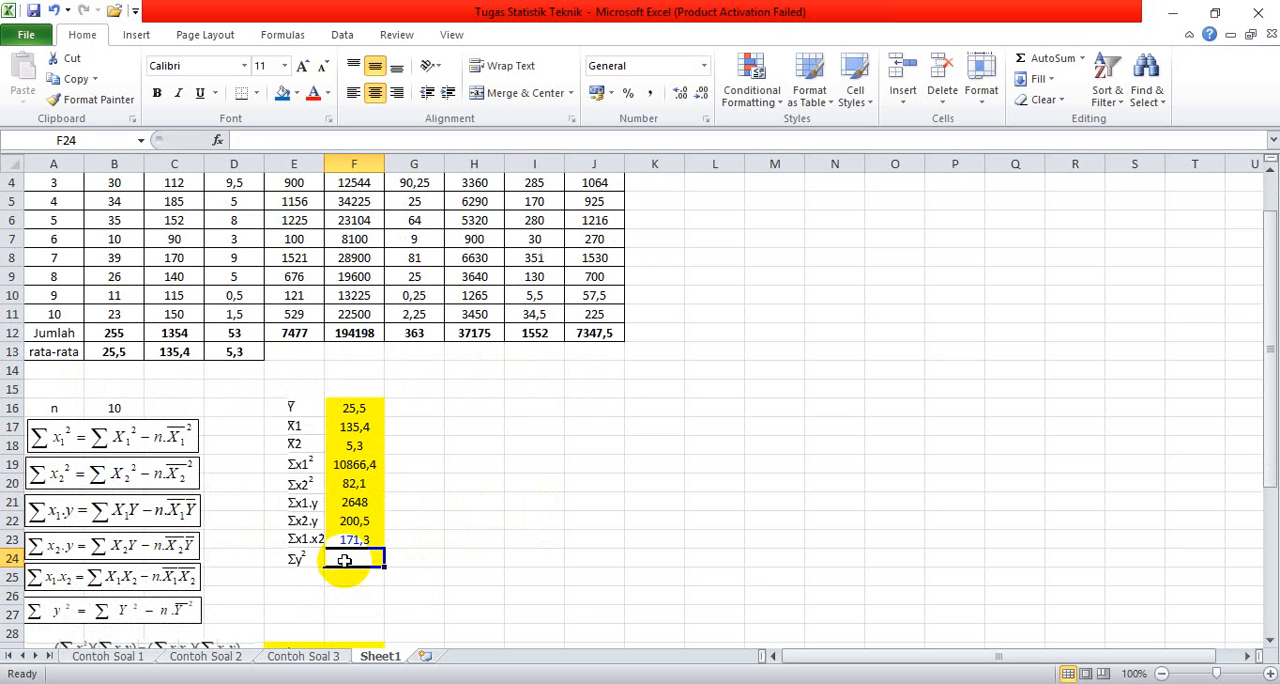
type("=")
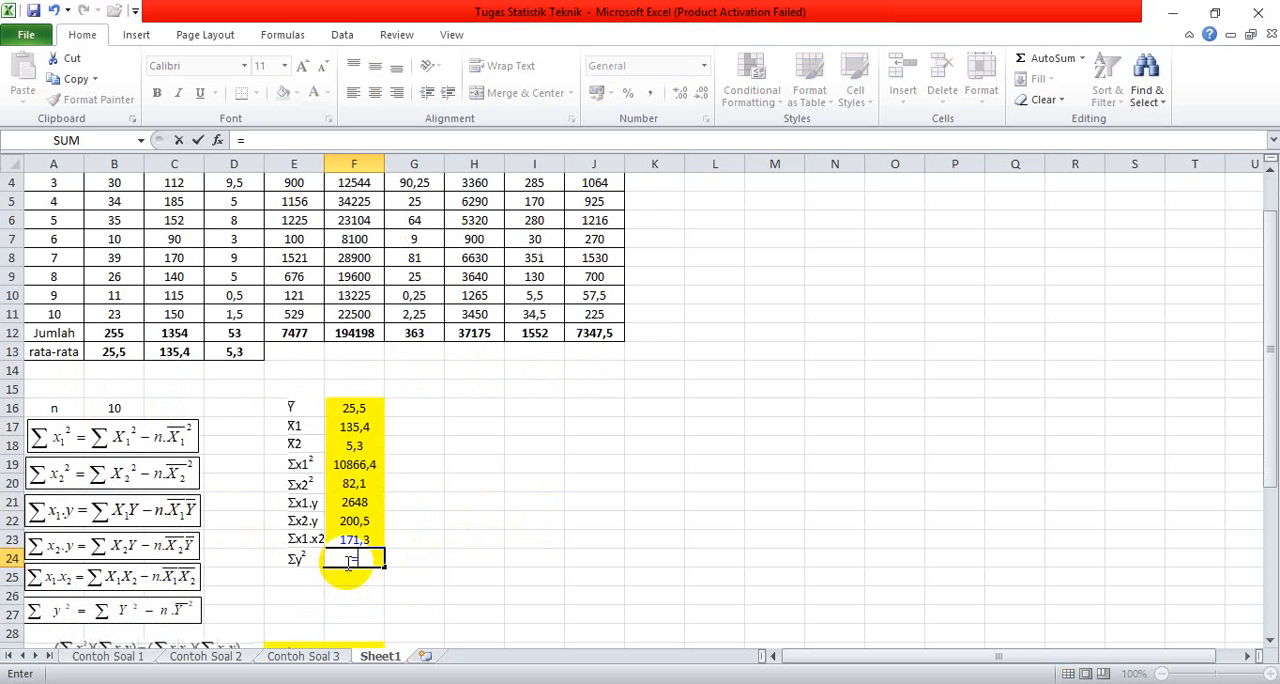
scroll(310, 385, "up", 1)
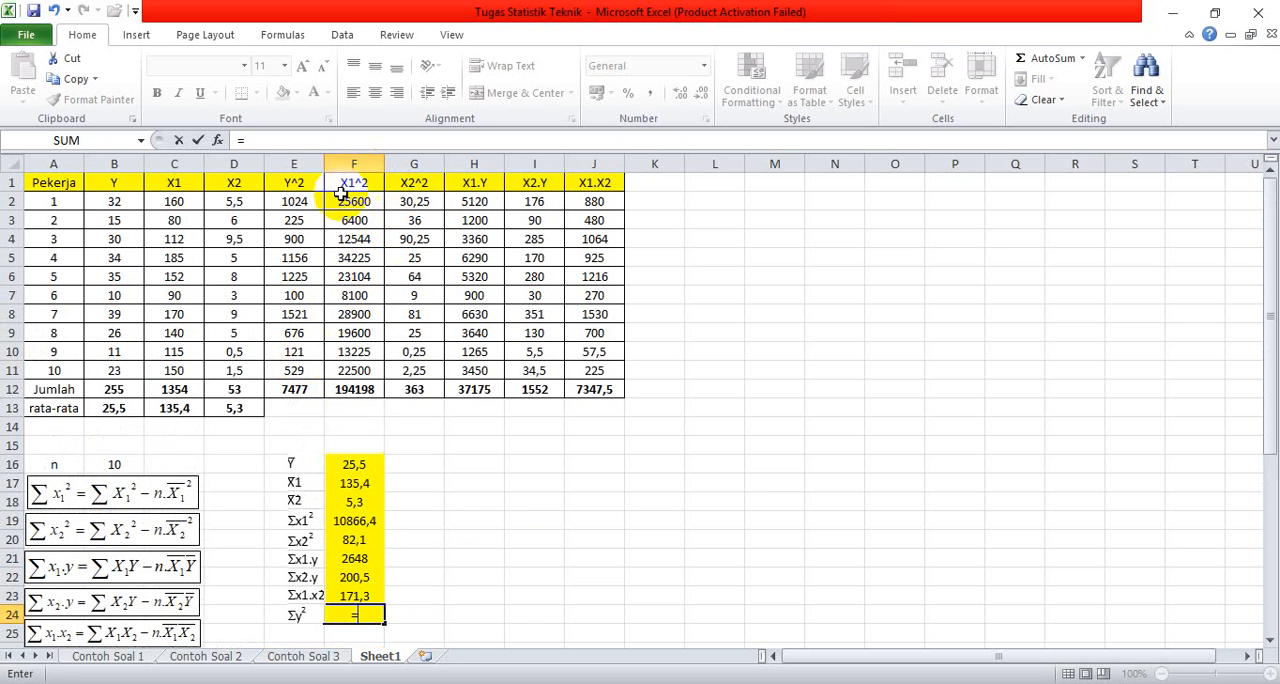
left_click(305, 388)
scroll(355, 467, "down", 1)
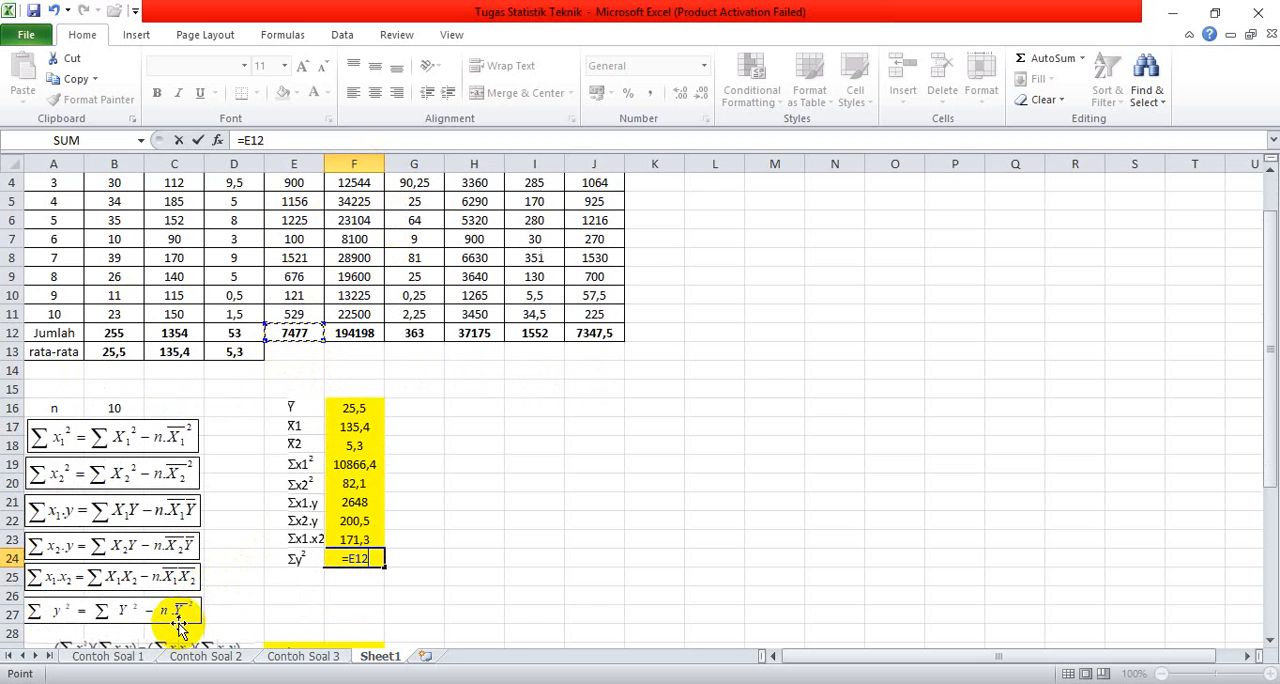
type("-")
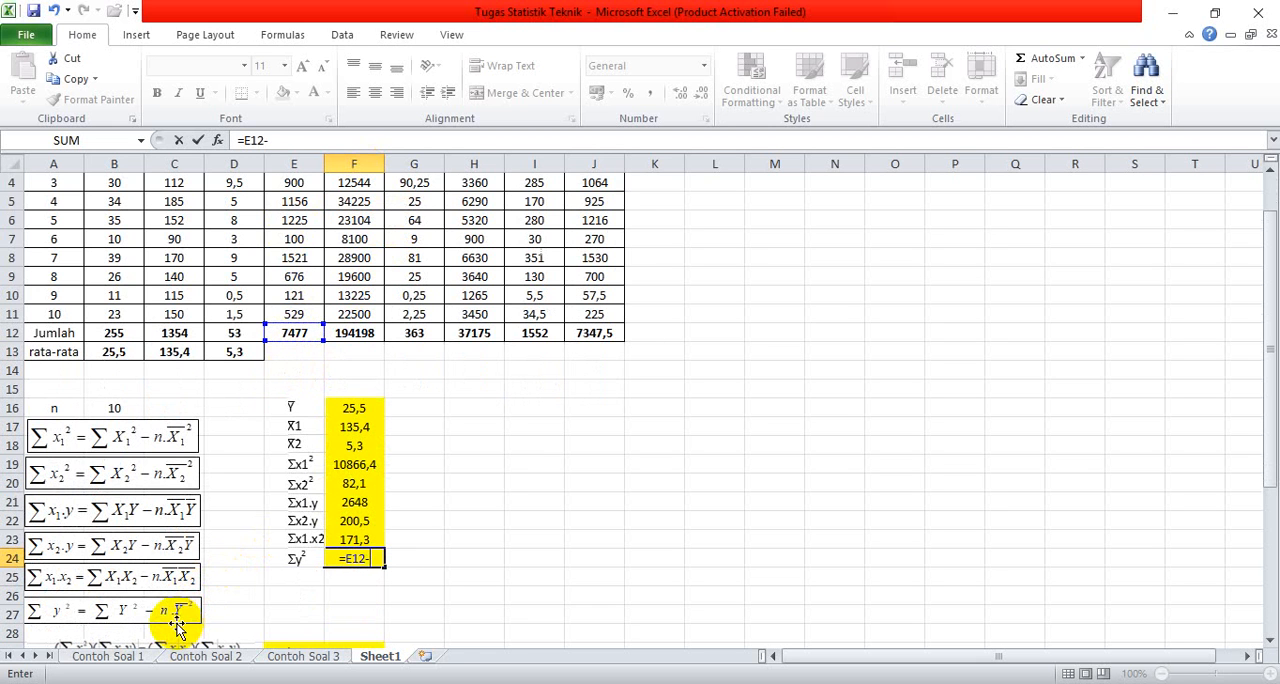
left_click(119, 412)
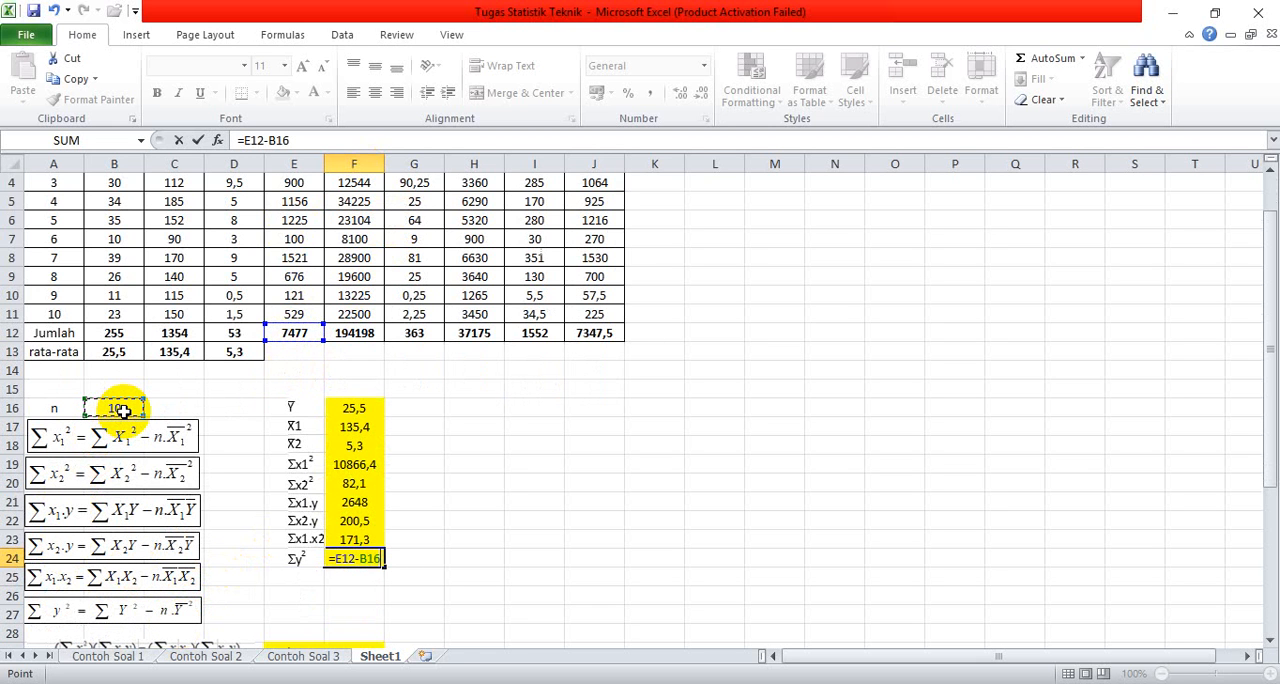
type("*")
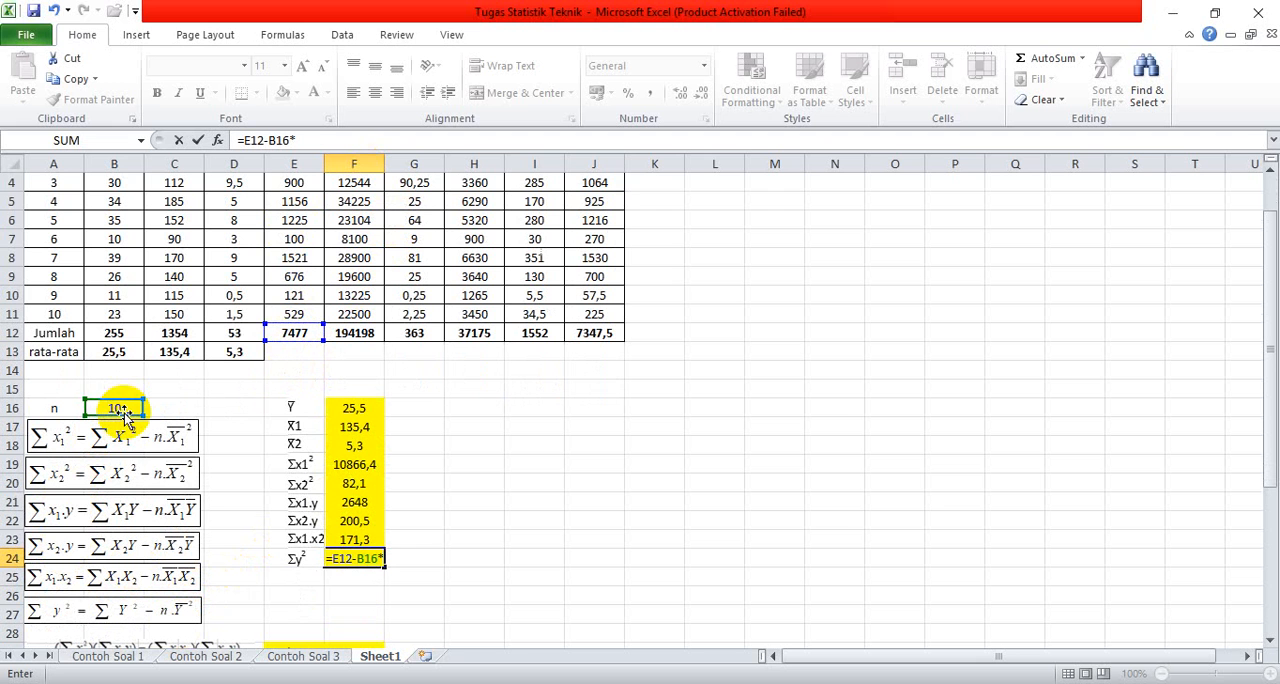
left_click(355, 409)
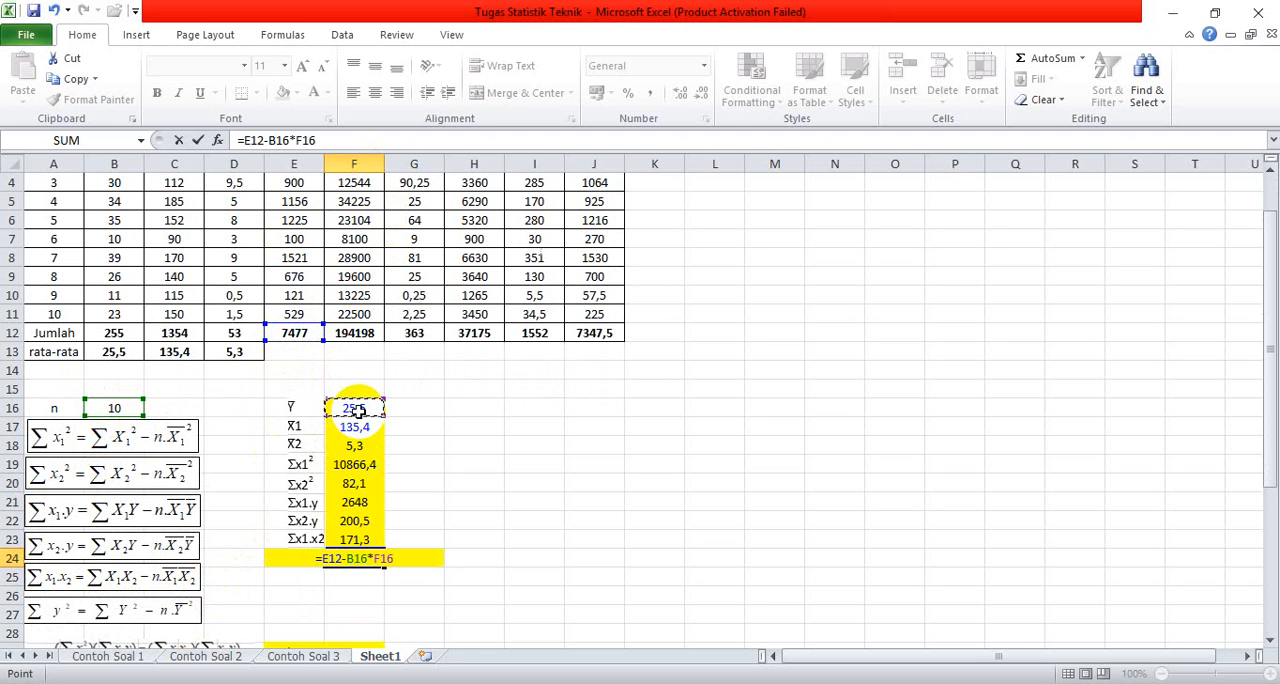
type("^2")
key("Return")
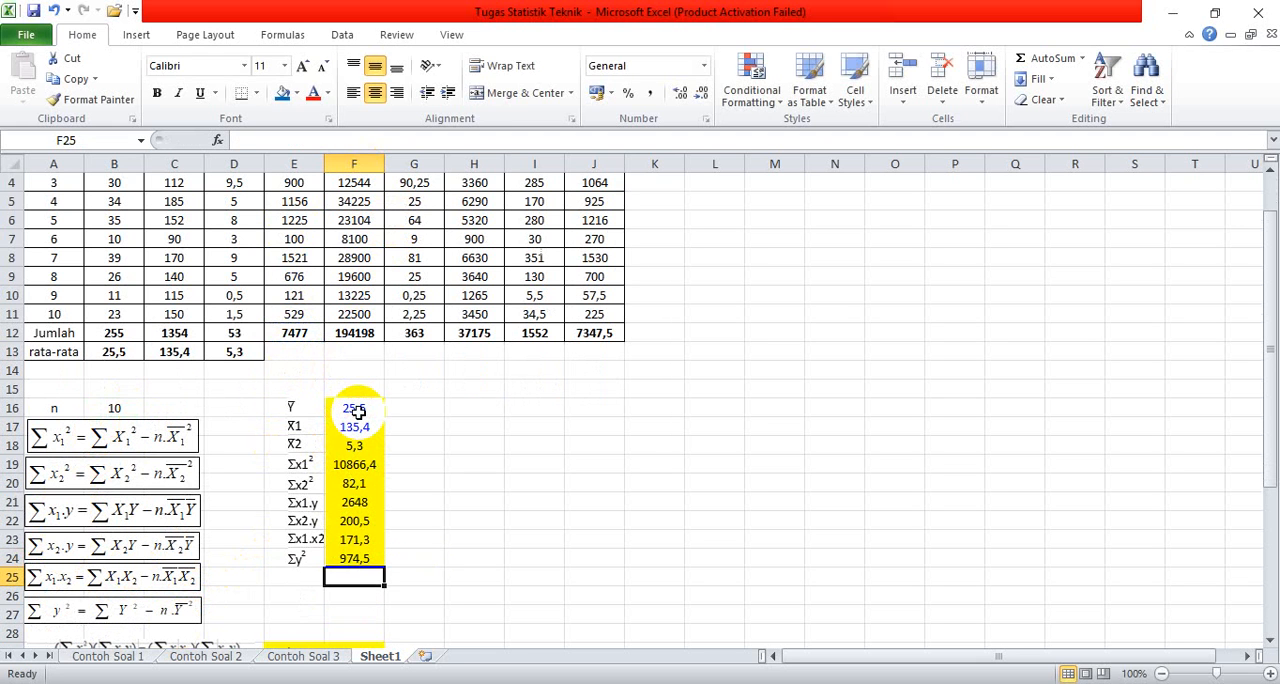
Step: Begin the b1 formula in cell F29 with its numerator from the deviation sums, =(F20*F21)-(F23*F22)
scroll(488, 543, "down", 1)
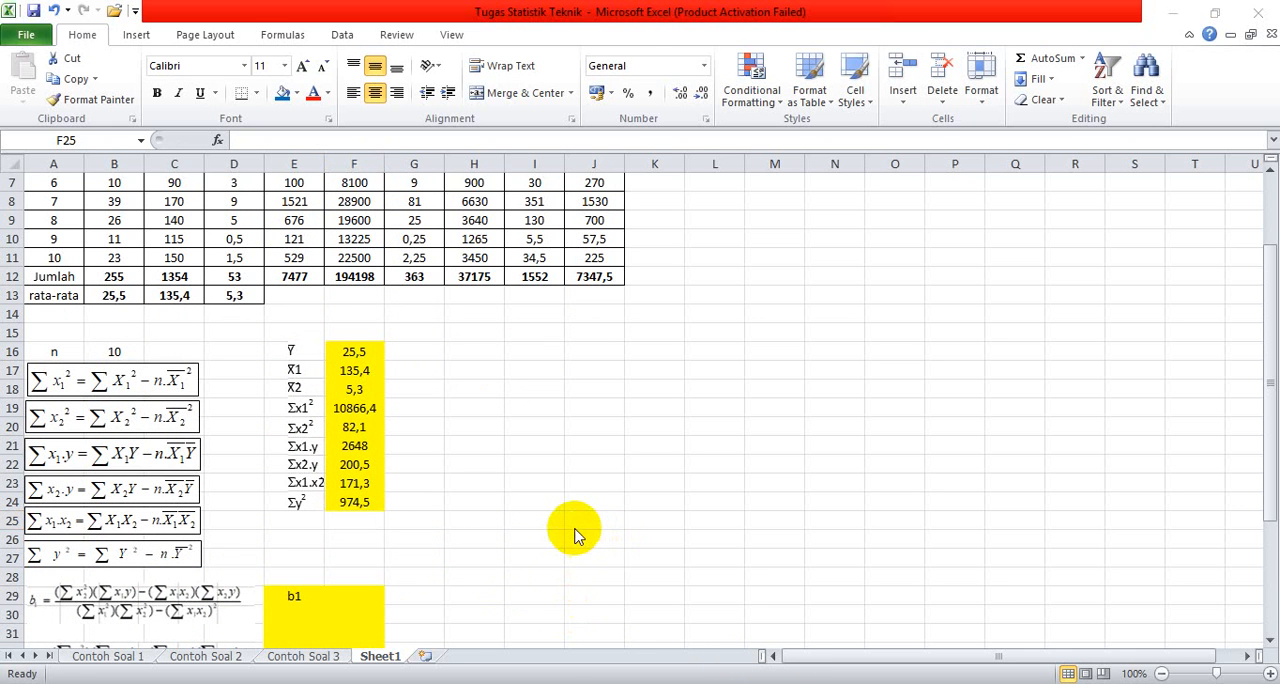
left_click(376, 589)
scroll(405, 566, "down", 2)
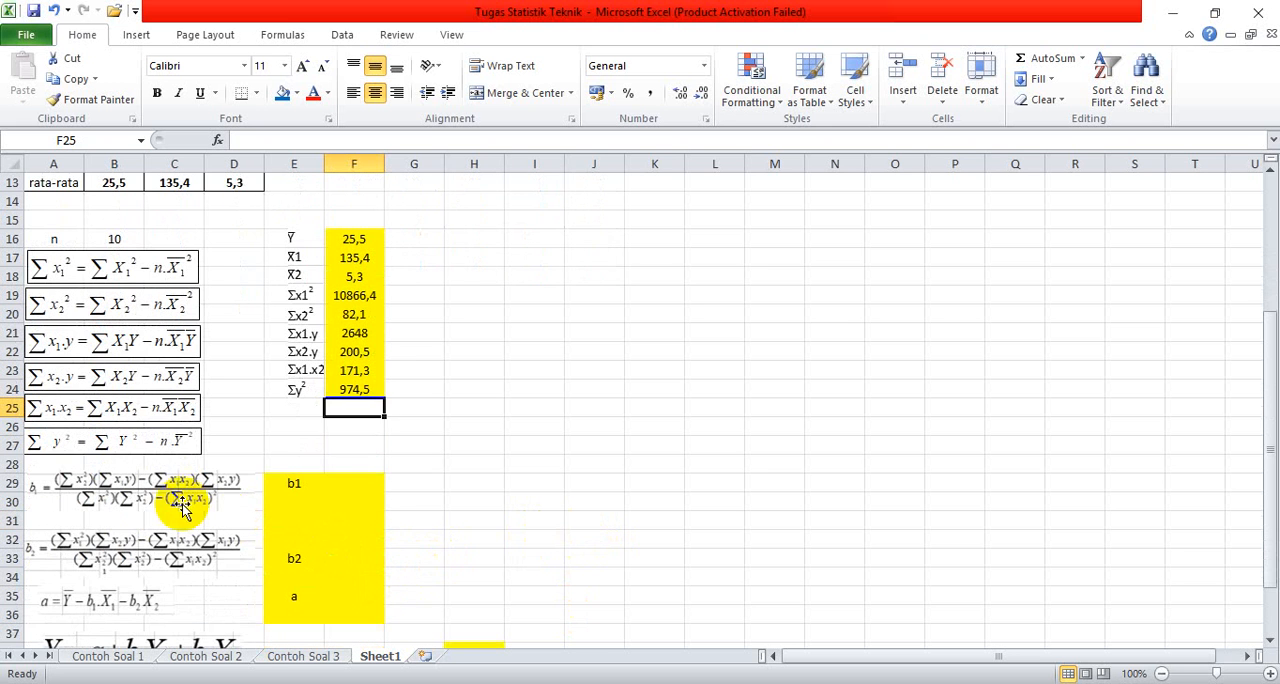
left_click(351, 485)
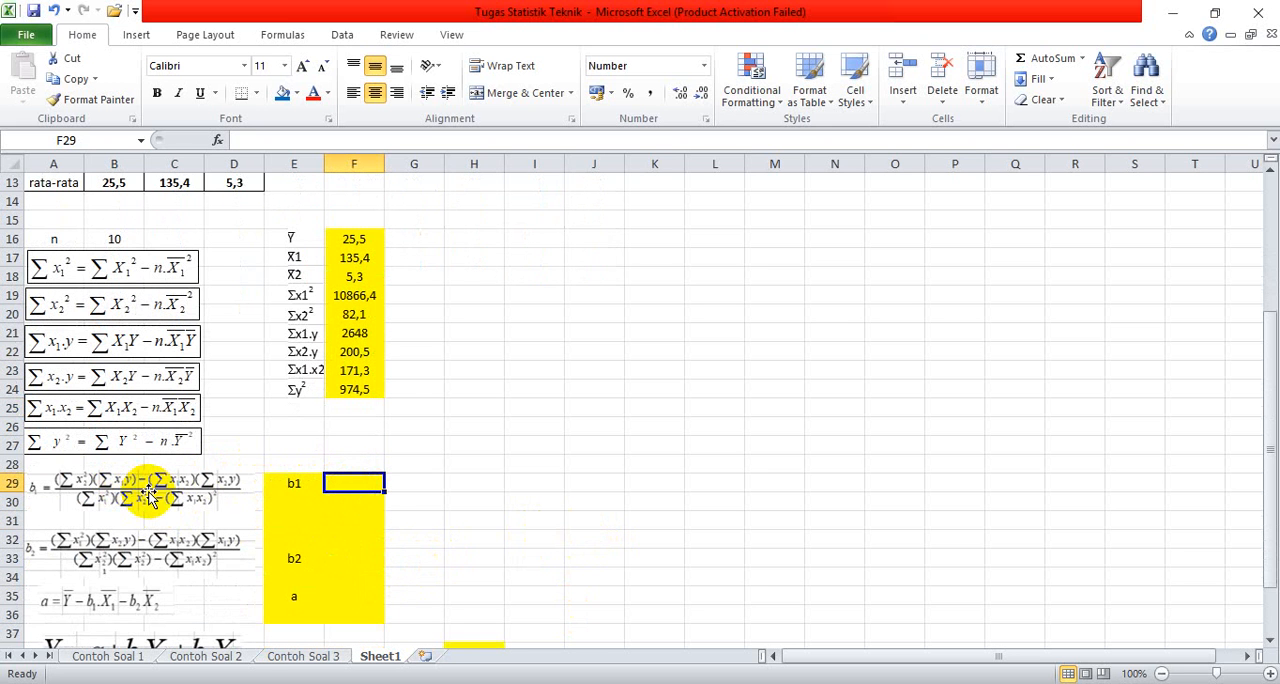
type("=")
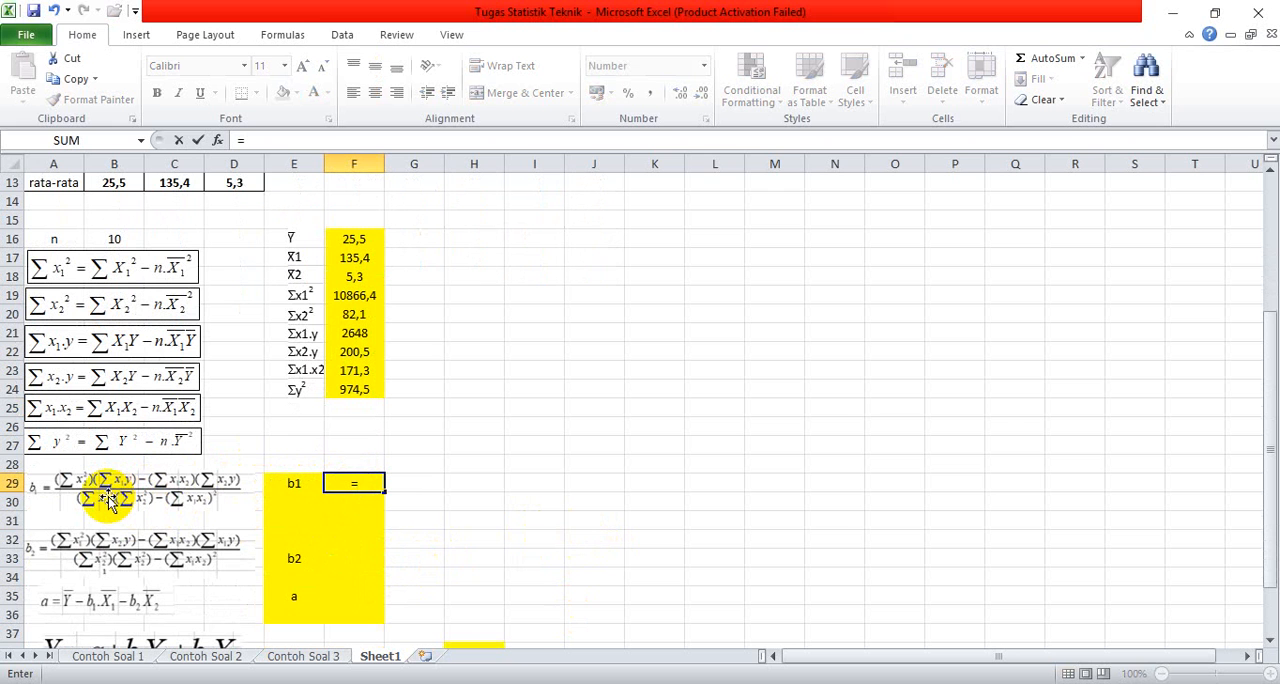
type("(")
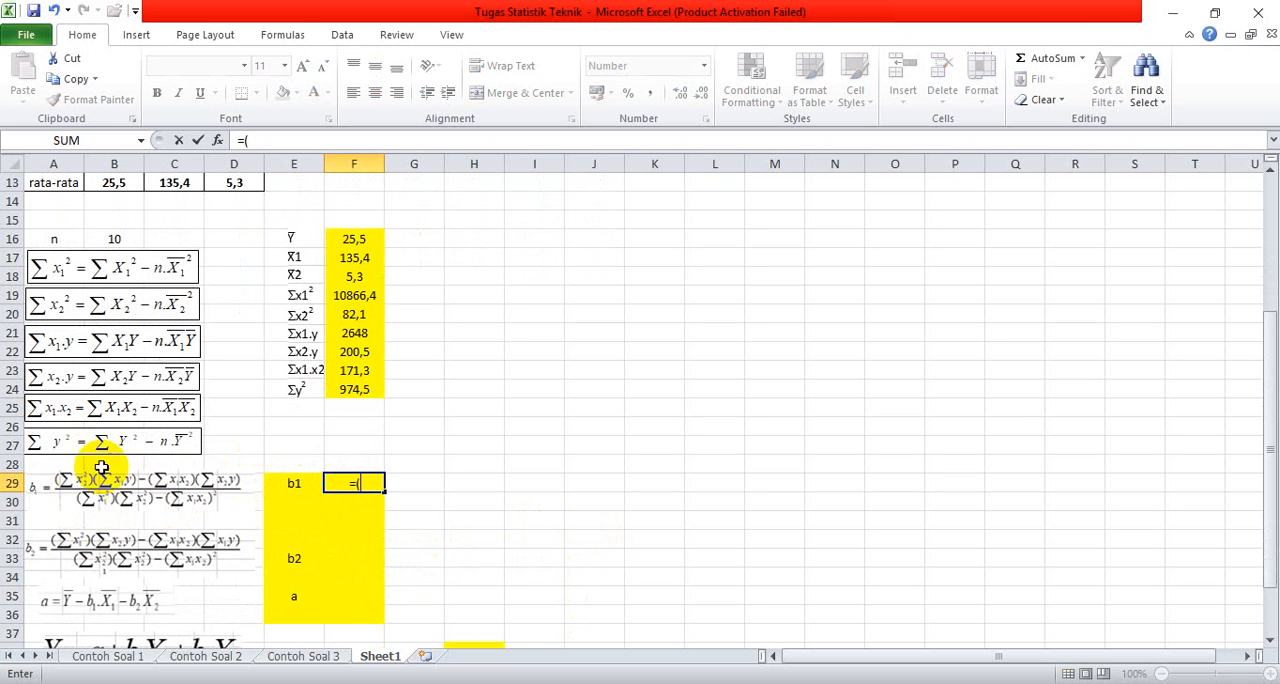
left_click(342, 315)
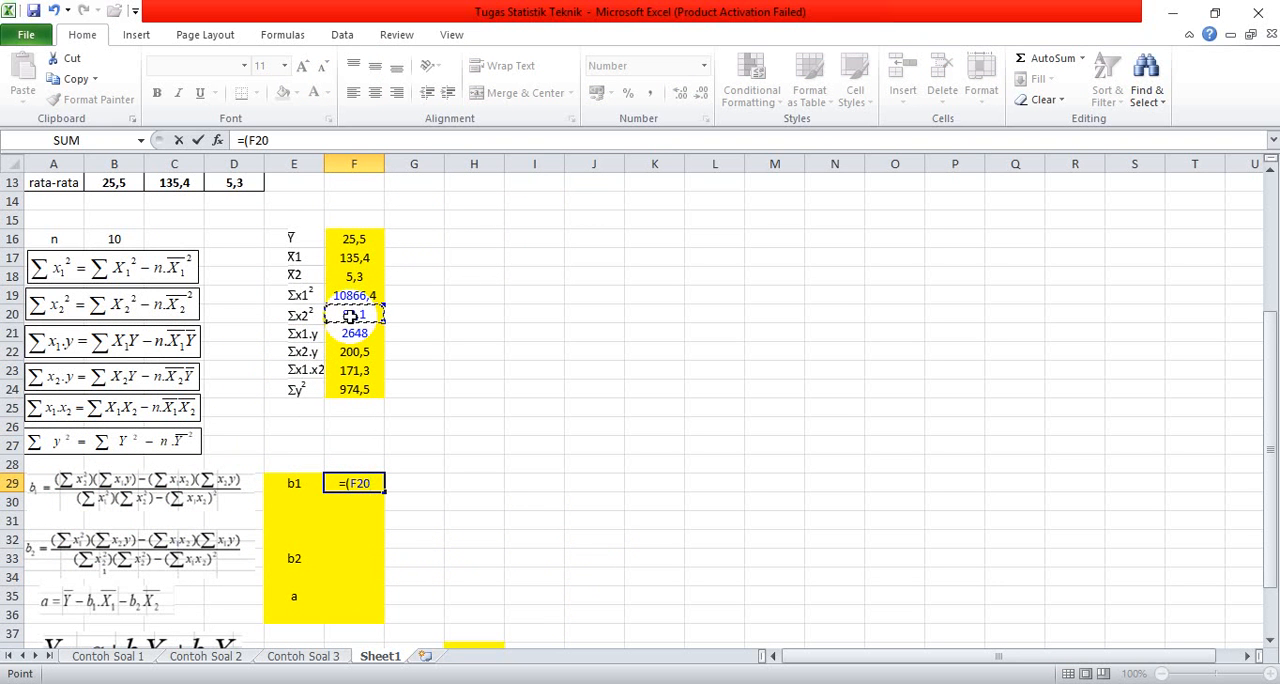
type("*")
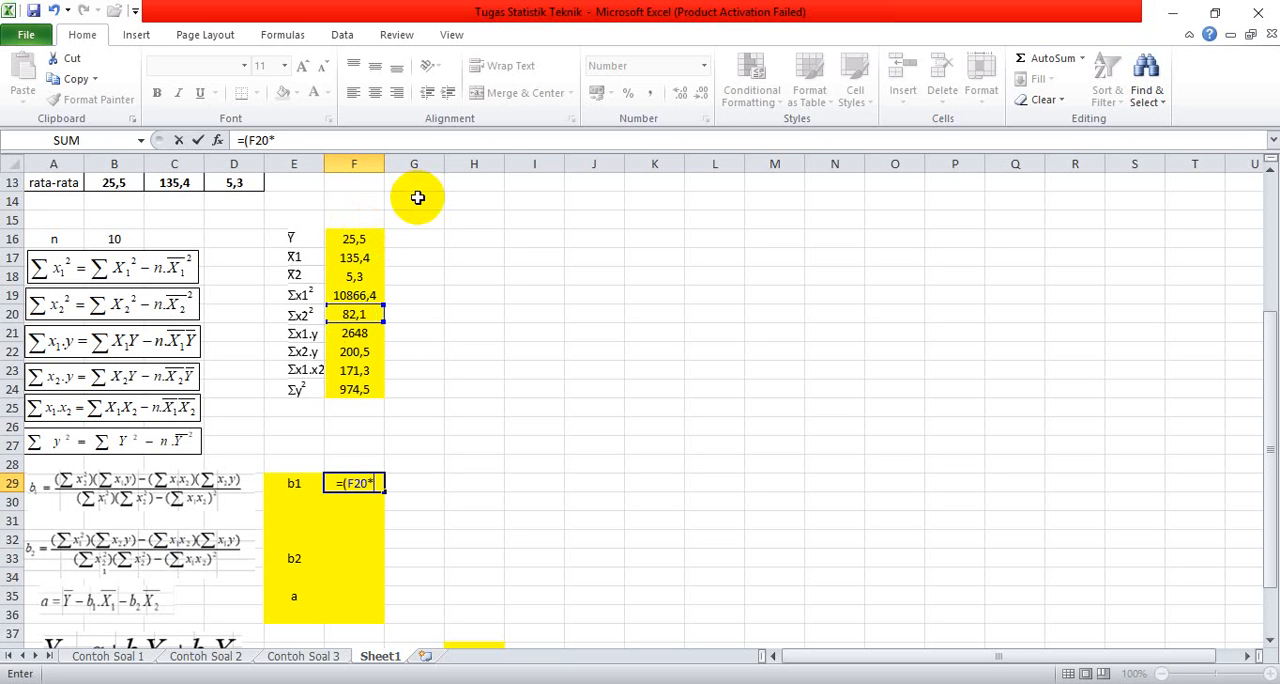
left_click(364, 334)
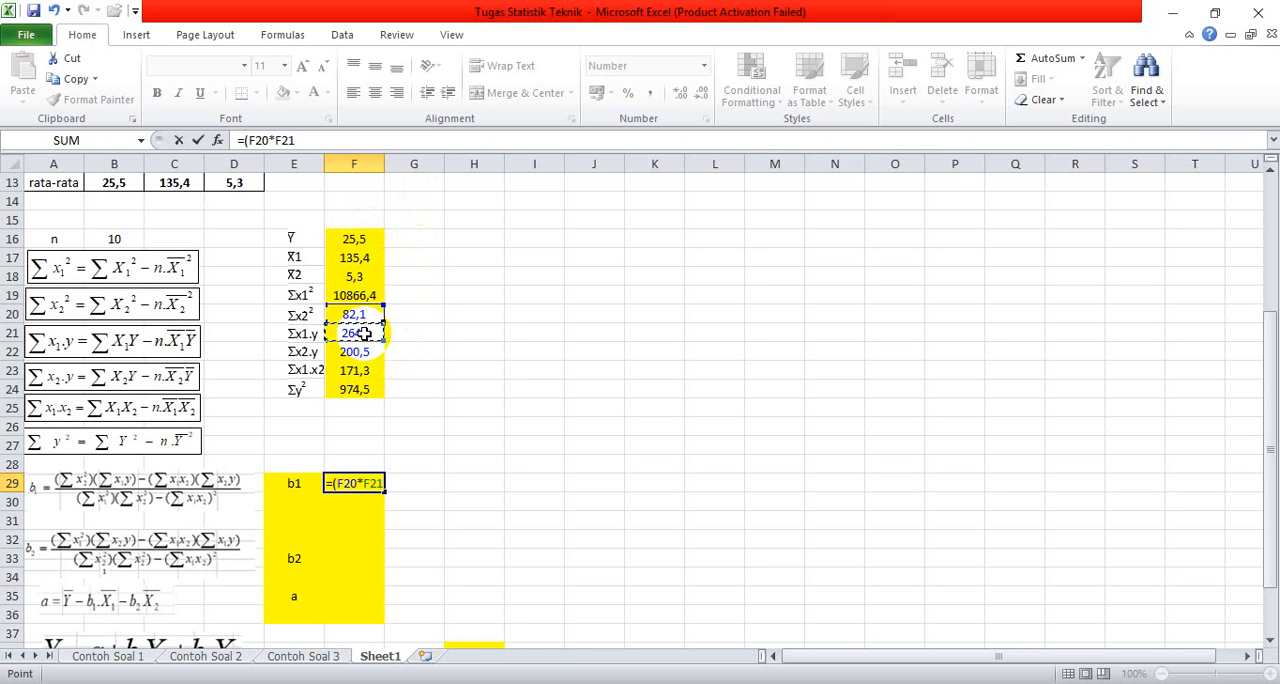
type(")")
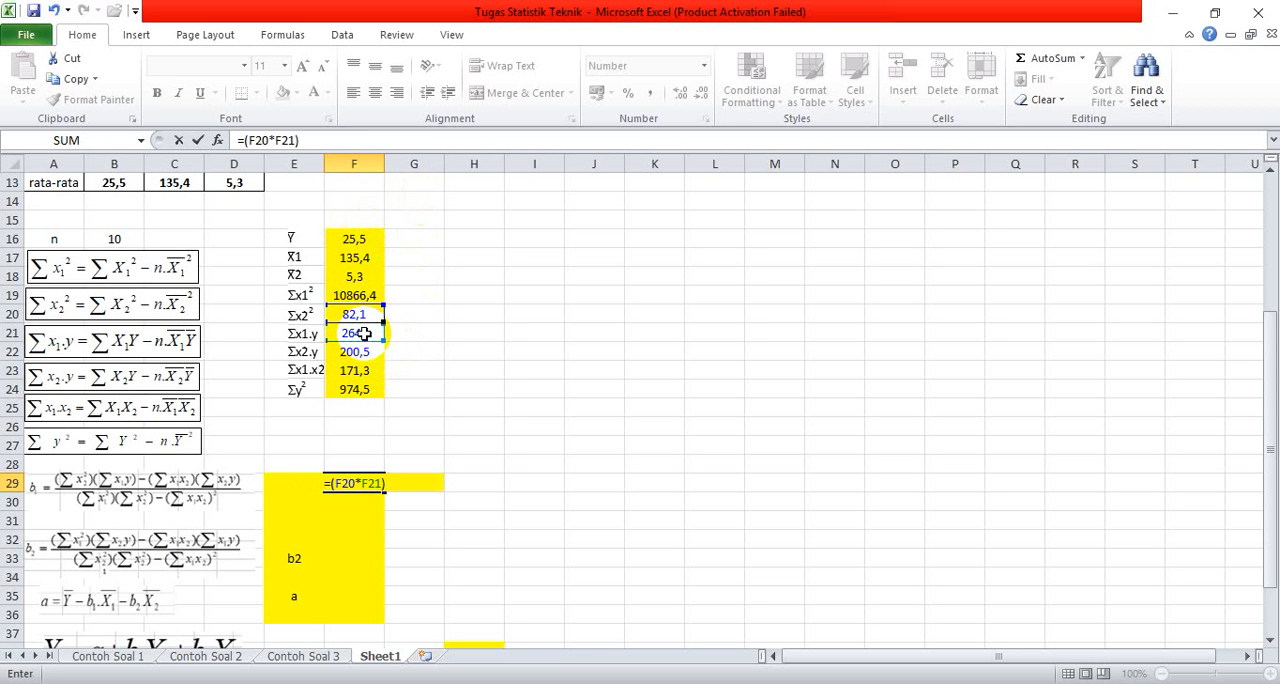
type("-(")
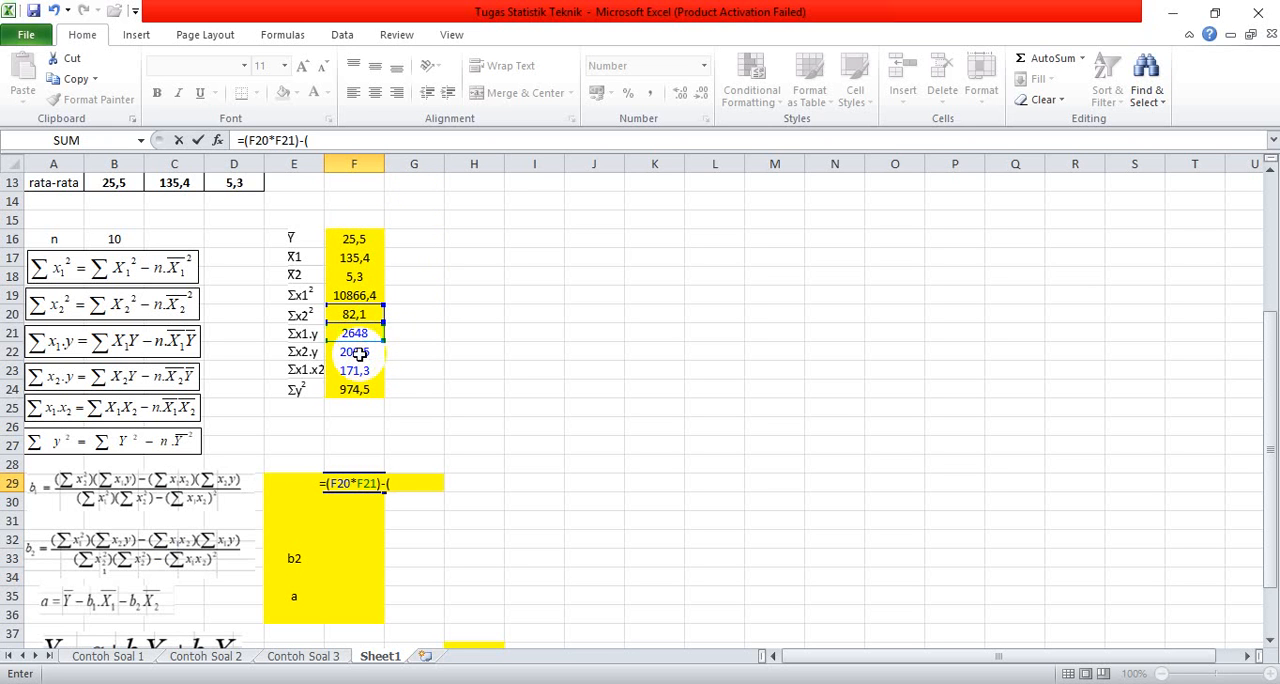
left_click(353, 370)
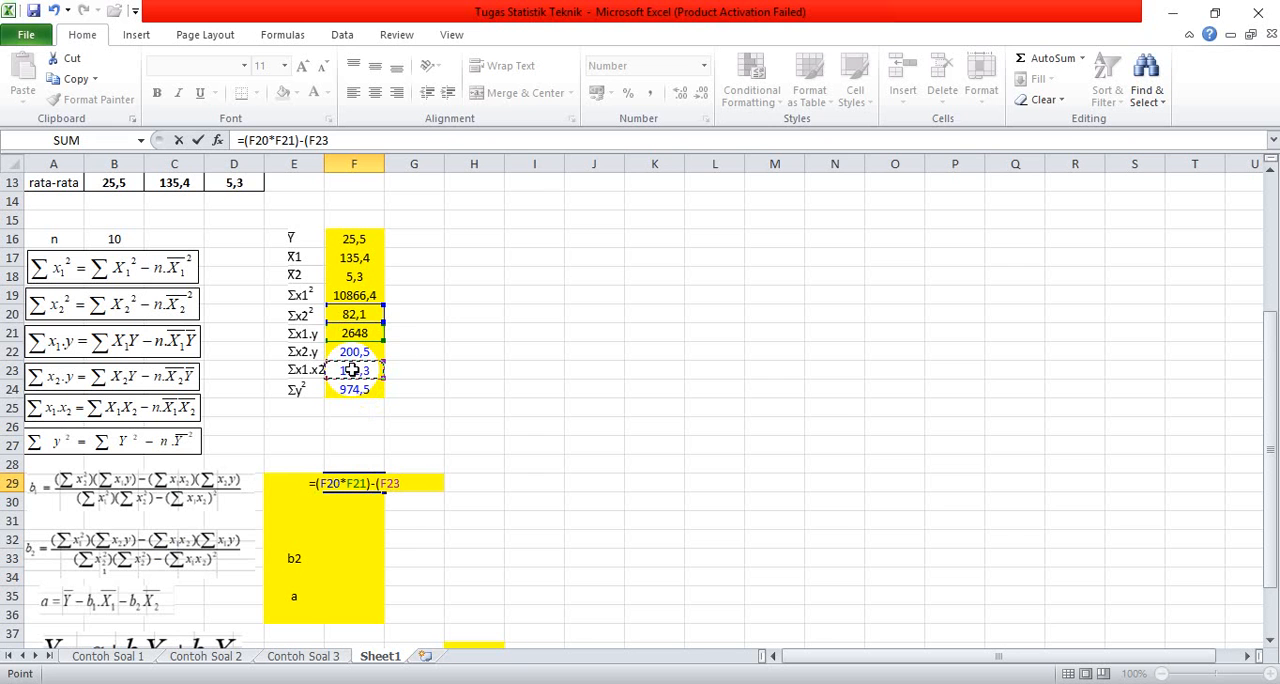
type("*")
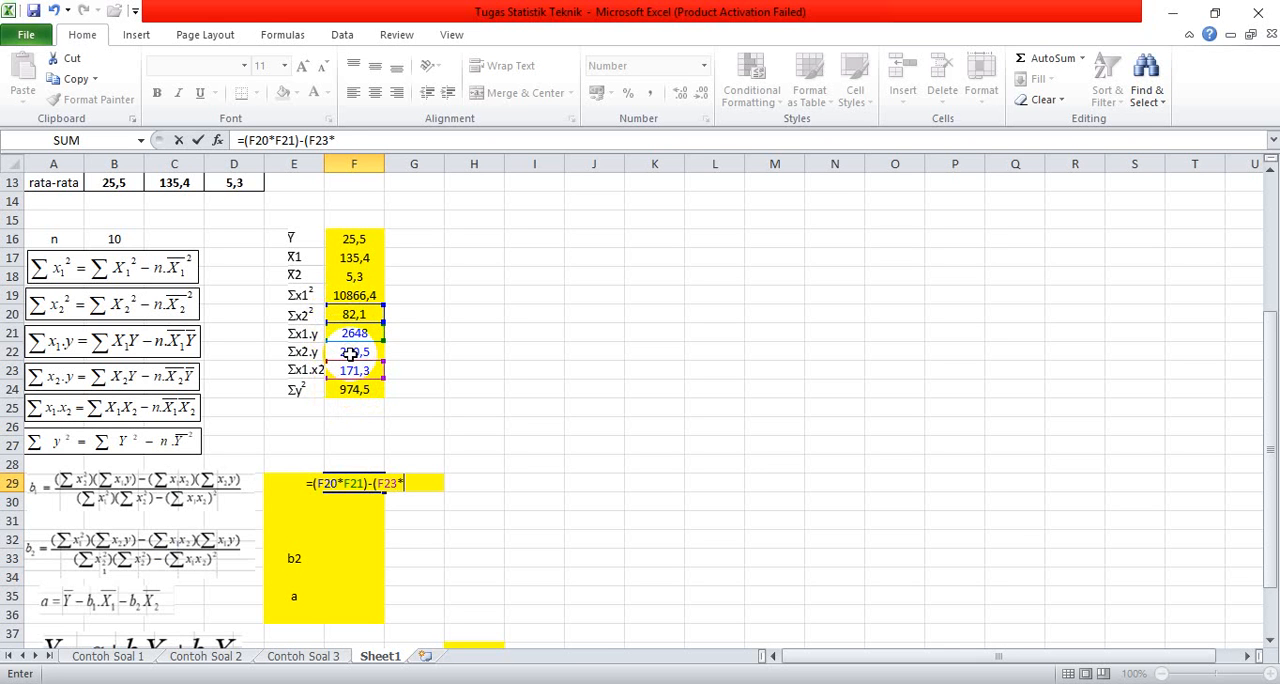
left_click(352, 352)
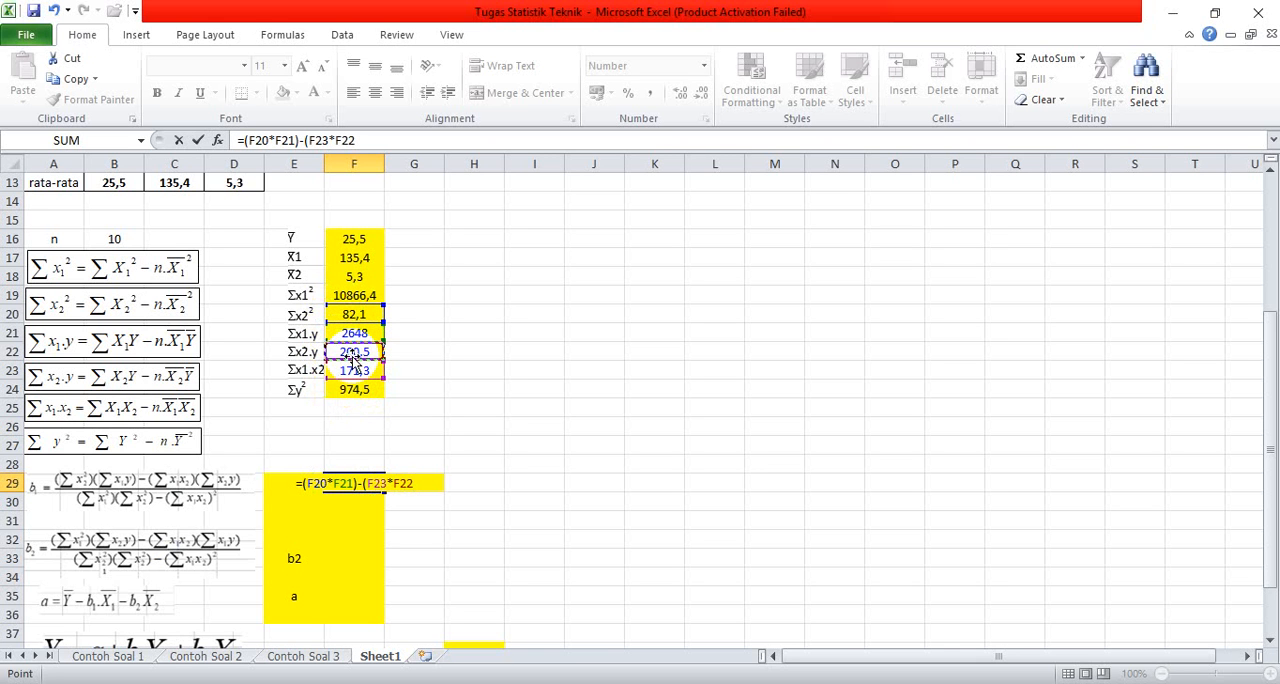
type(")")
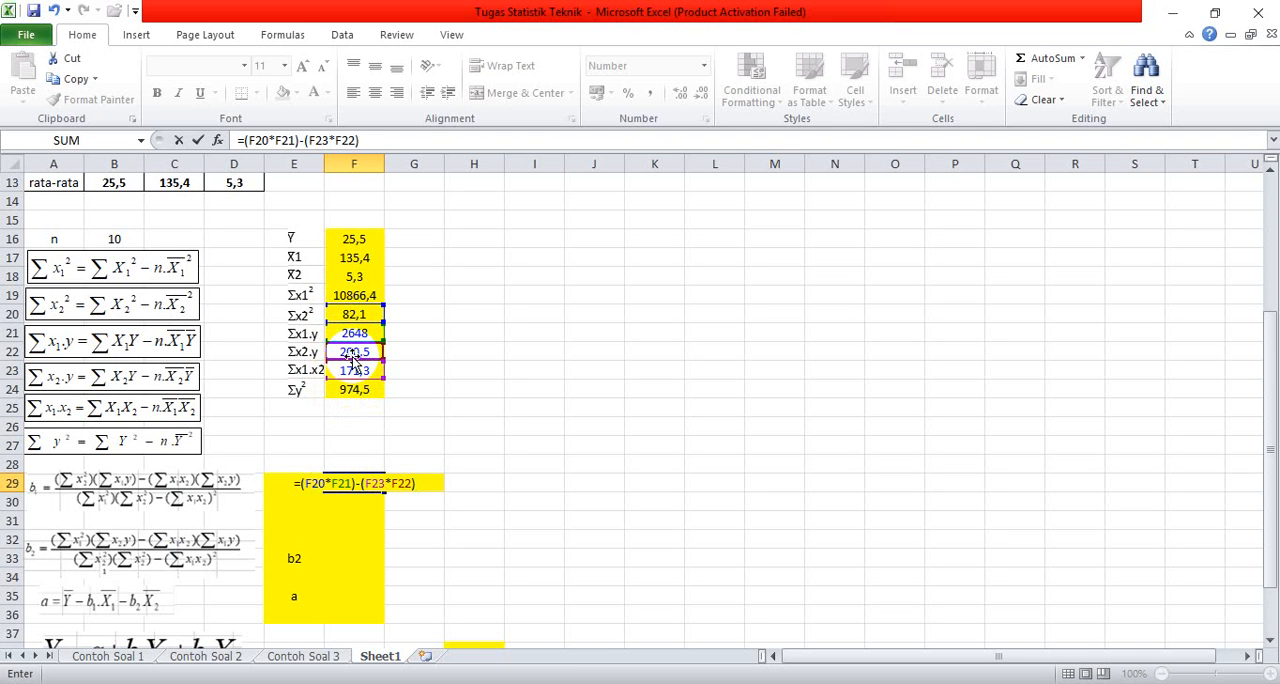
Step: Complete the b1 formula in cell F29 by appending the denominator from the deviation sums as /(F19*F20)-F23^2
type("/")
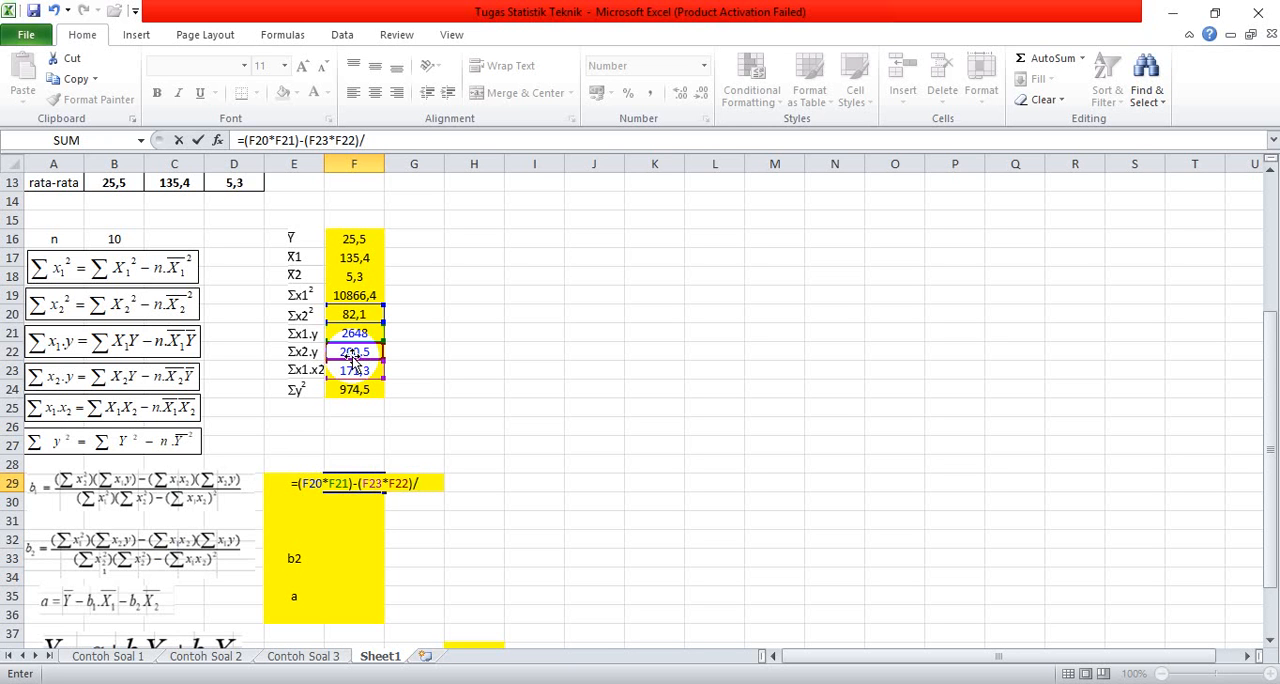
type("(")
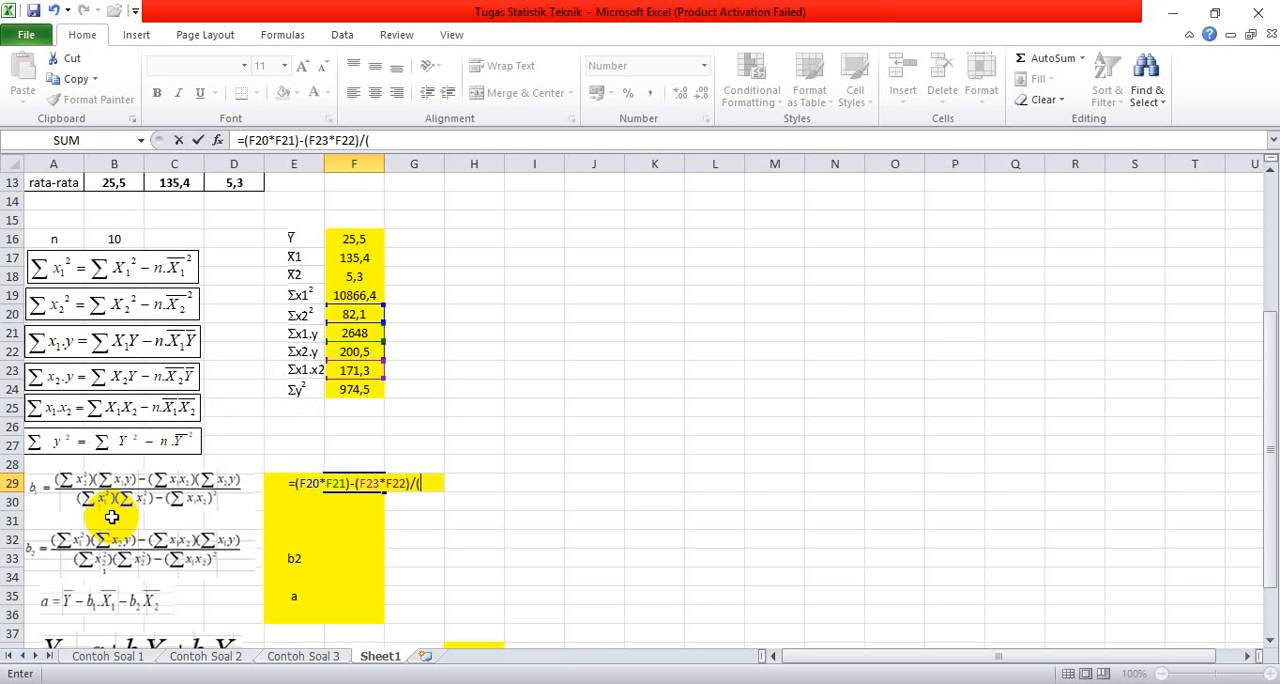
left_click(347, 295)
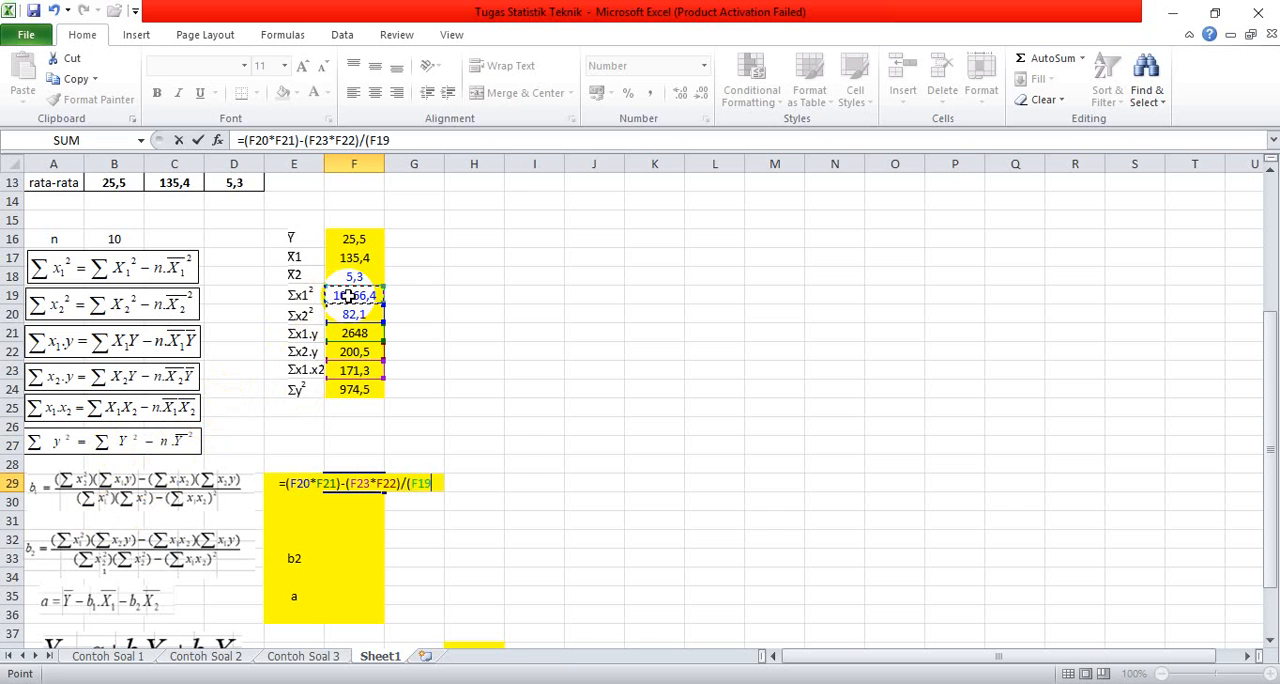
type("*")
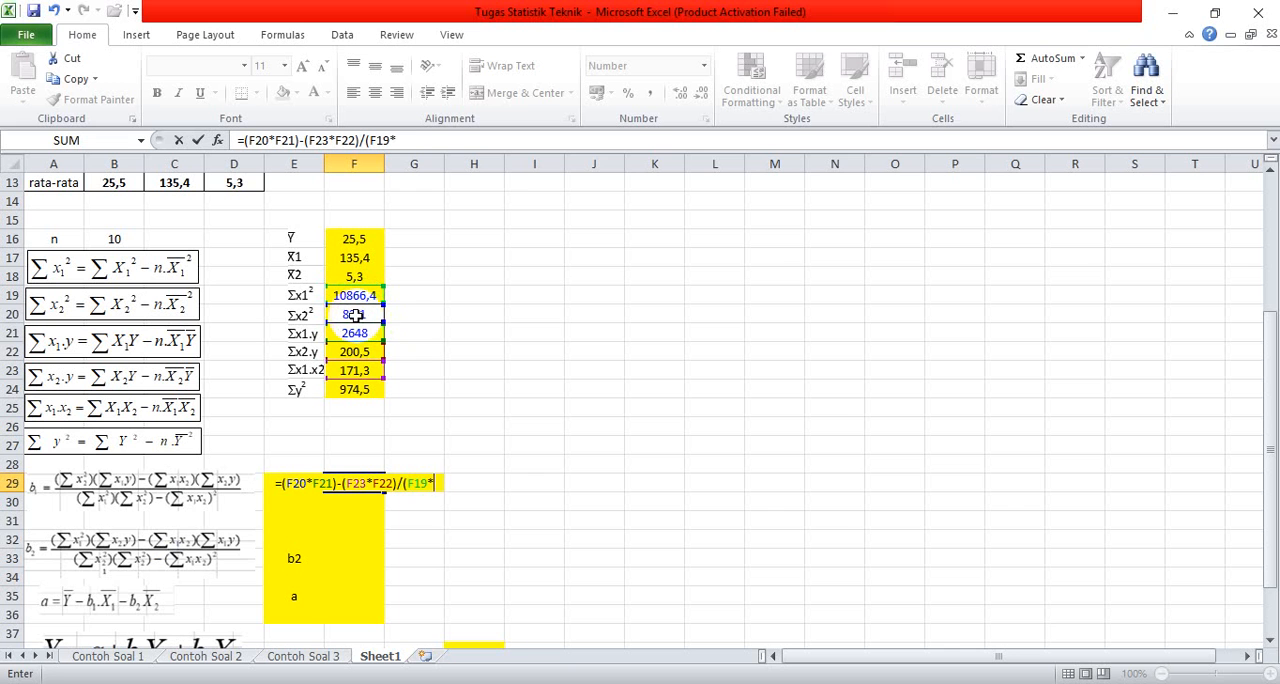
left_click(356, 314)
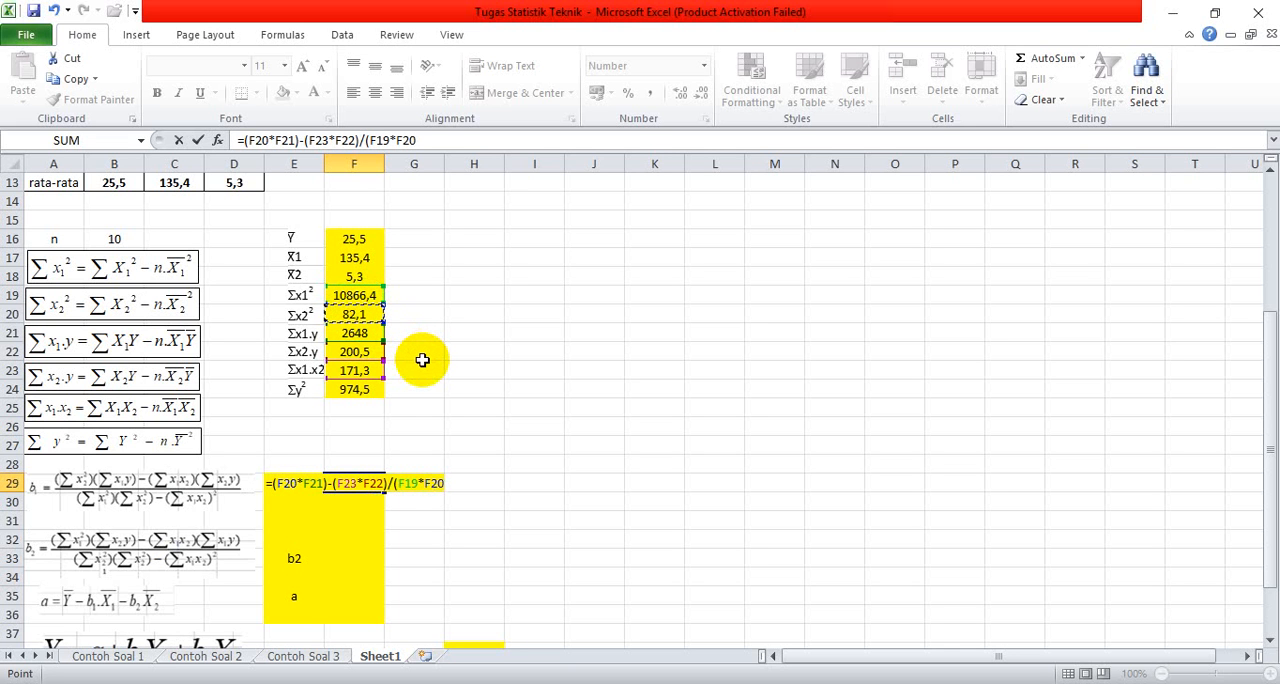
type(")")
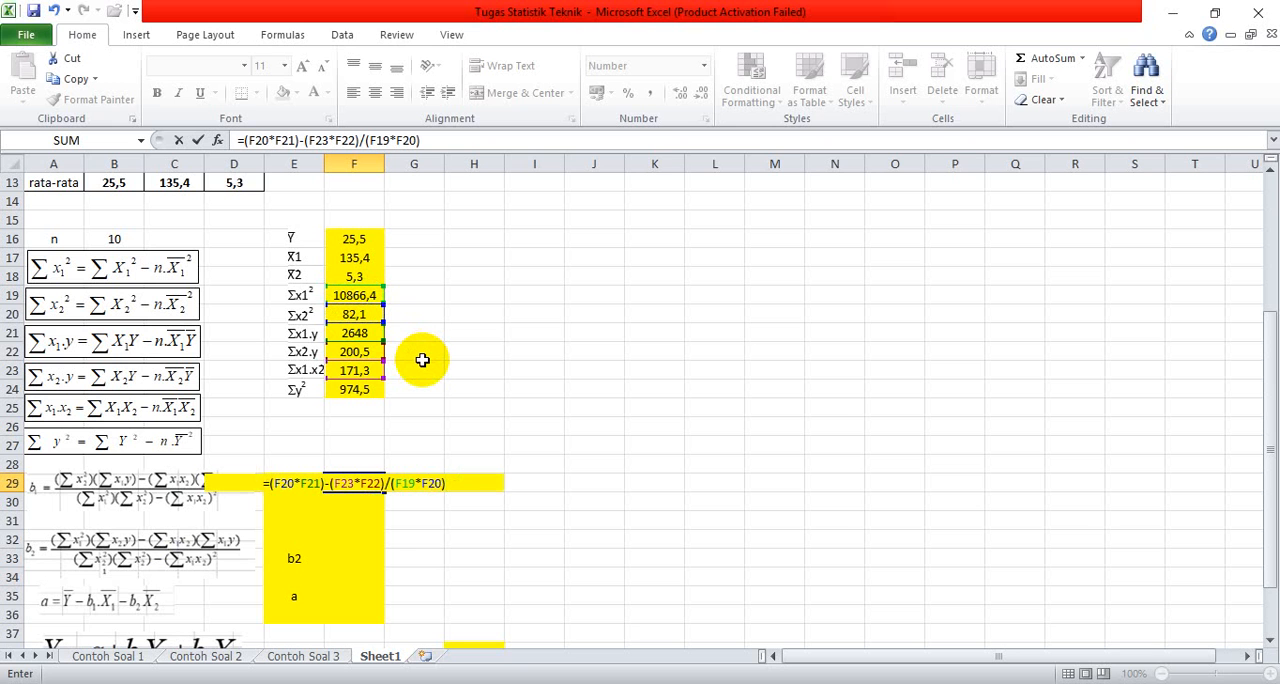
type("-")
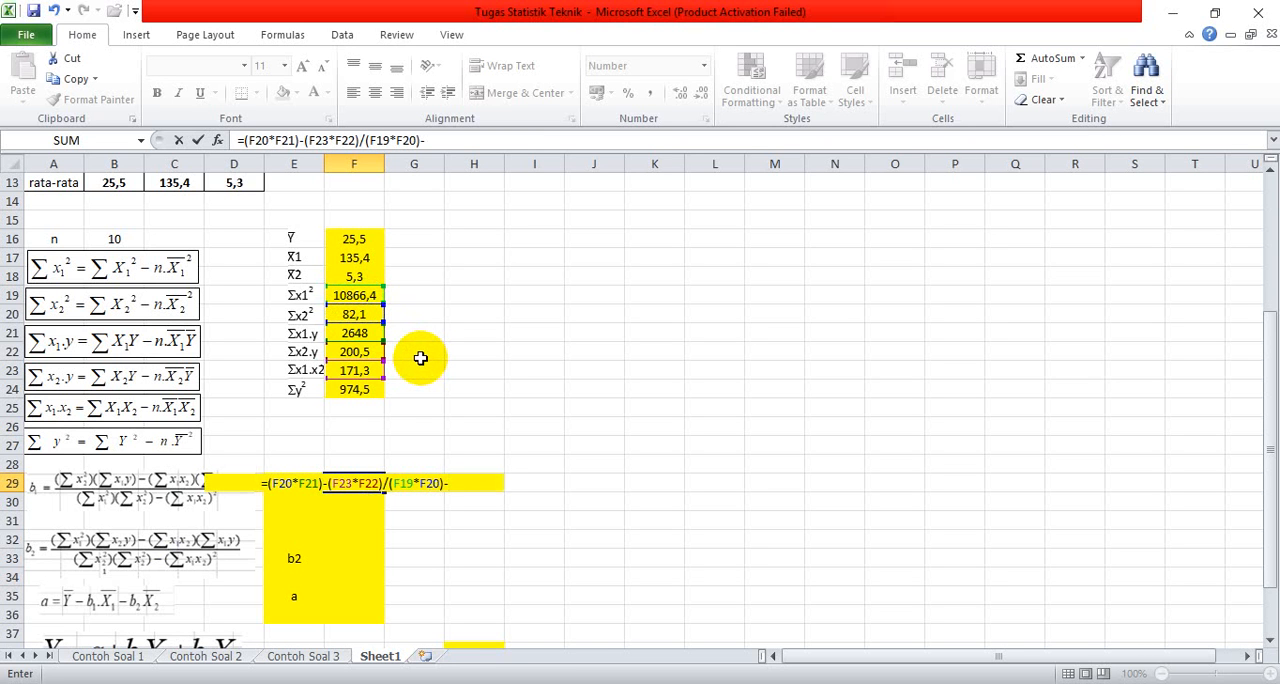
left_click(353, 369)
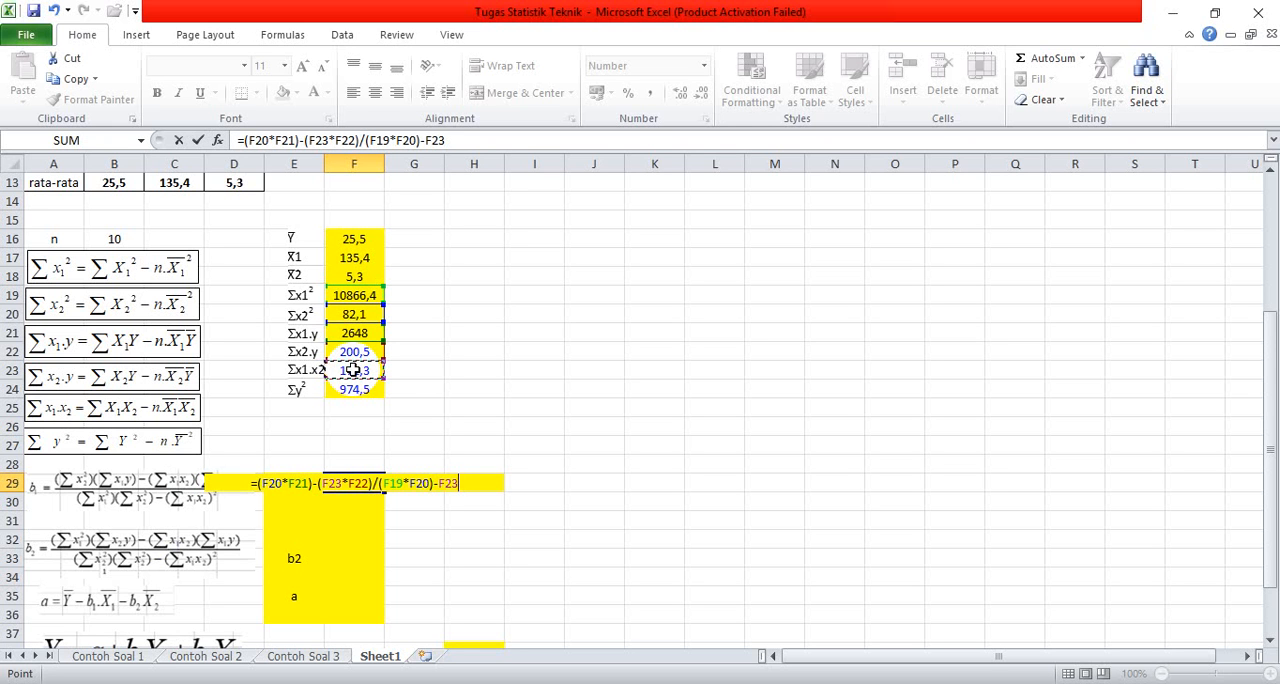
type("^2")
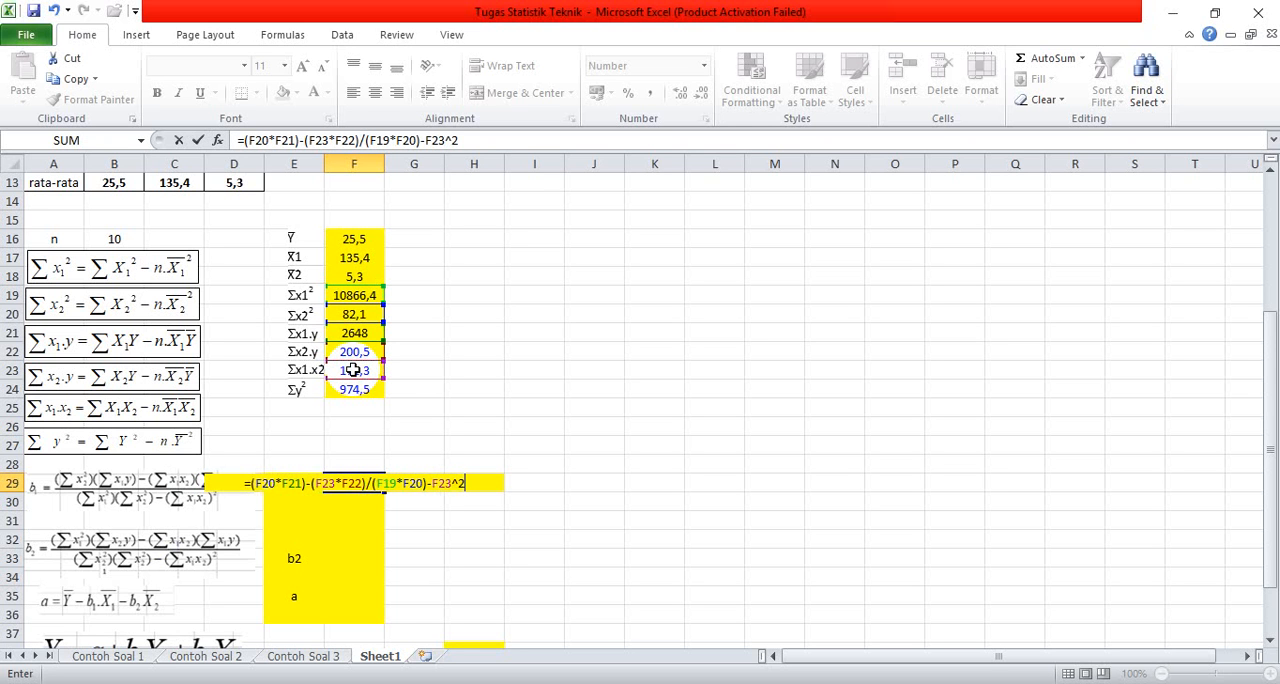
key("Return")
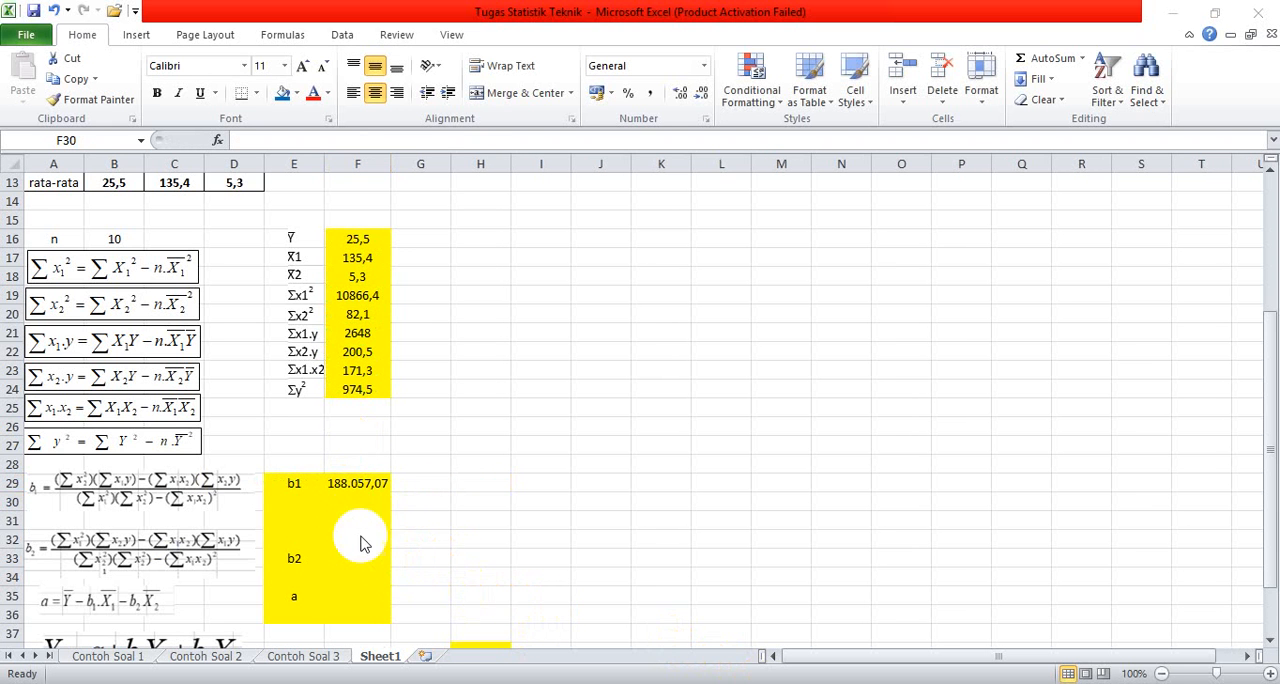
Step: Clear the b1 formula from cell F29
left_click(371, 482)
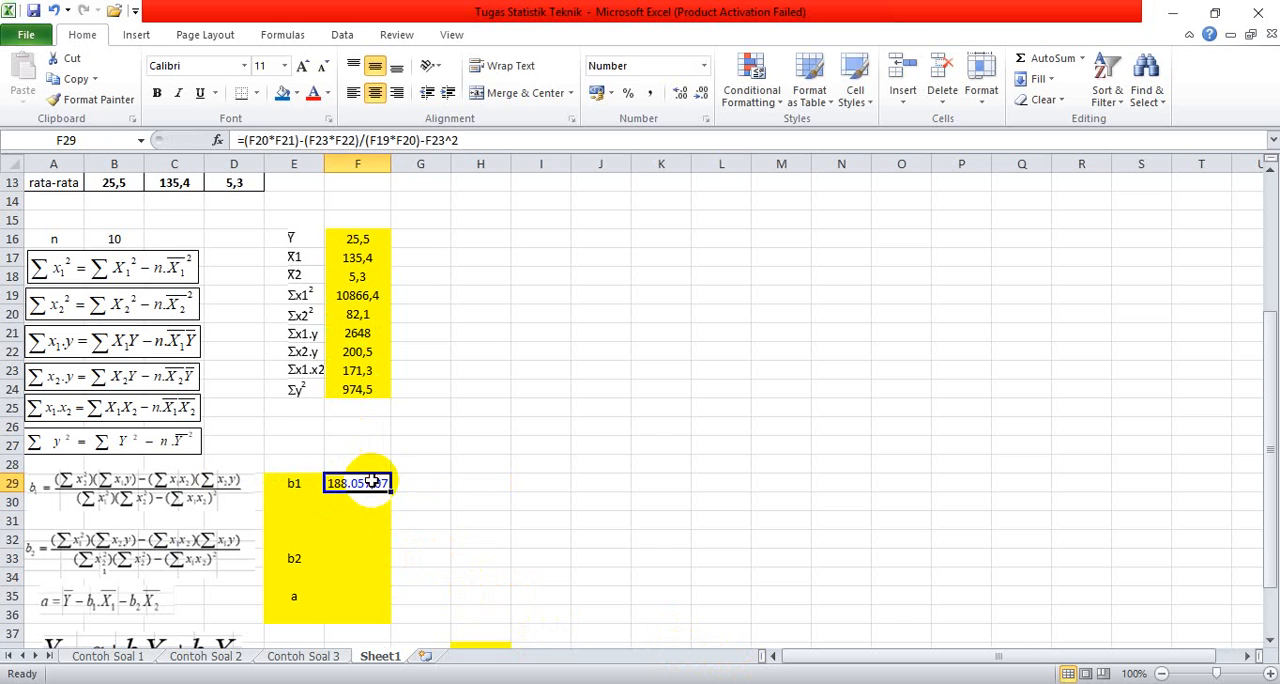
double_click(371, 482)
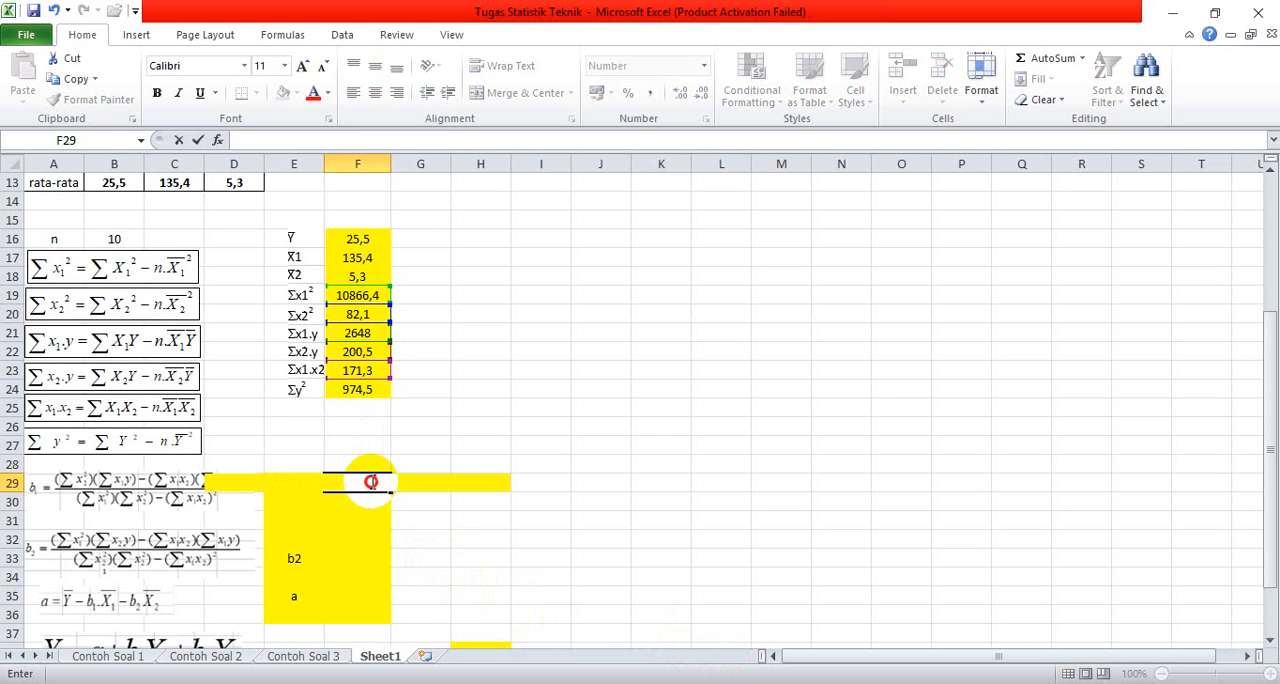
left_click(423, 518)
left_click(372, 486)
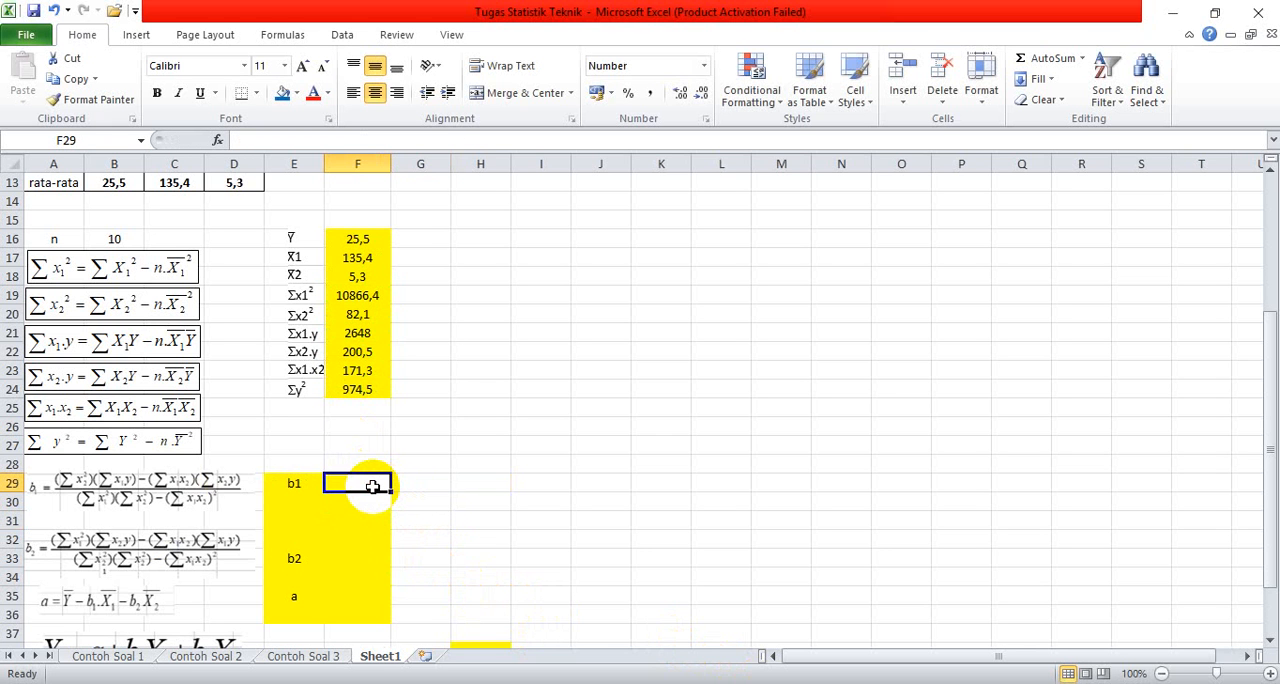
Step: Start a new b1 formula in cell F29 with the whole numerator in one pair of parentheses, =(F20*F21-F23*F22)
type("=")
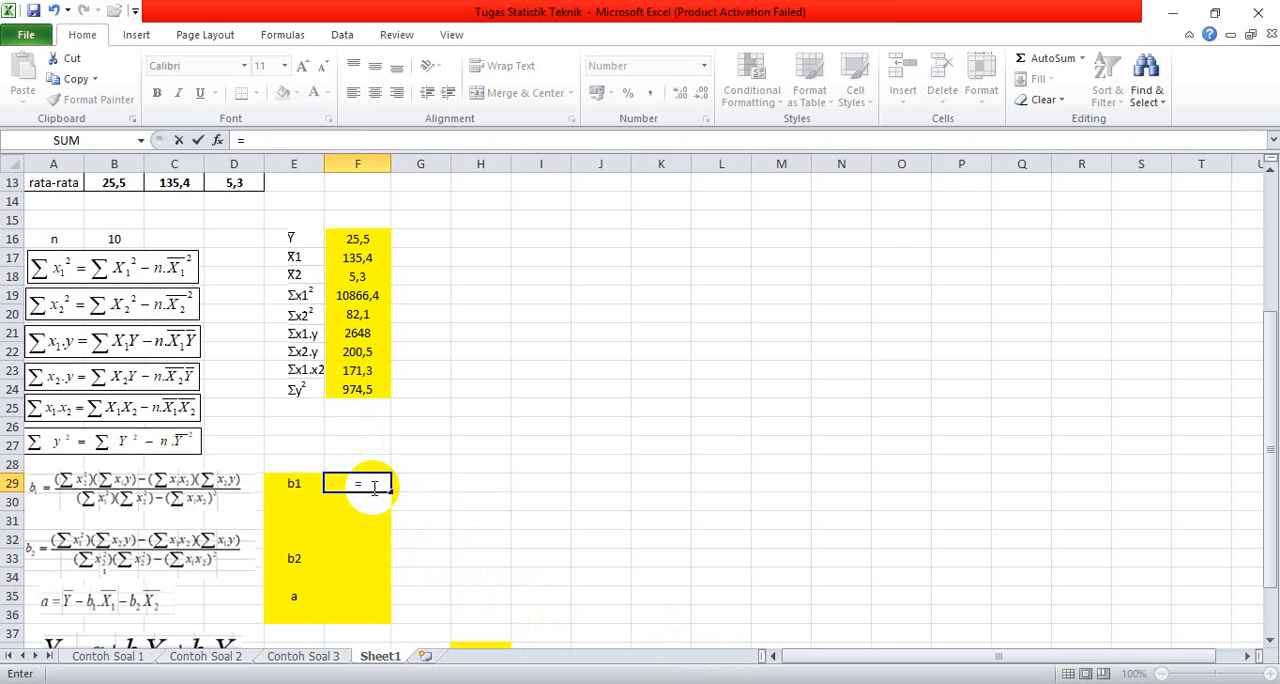
type("(")
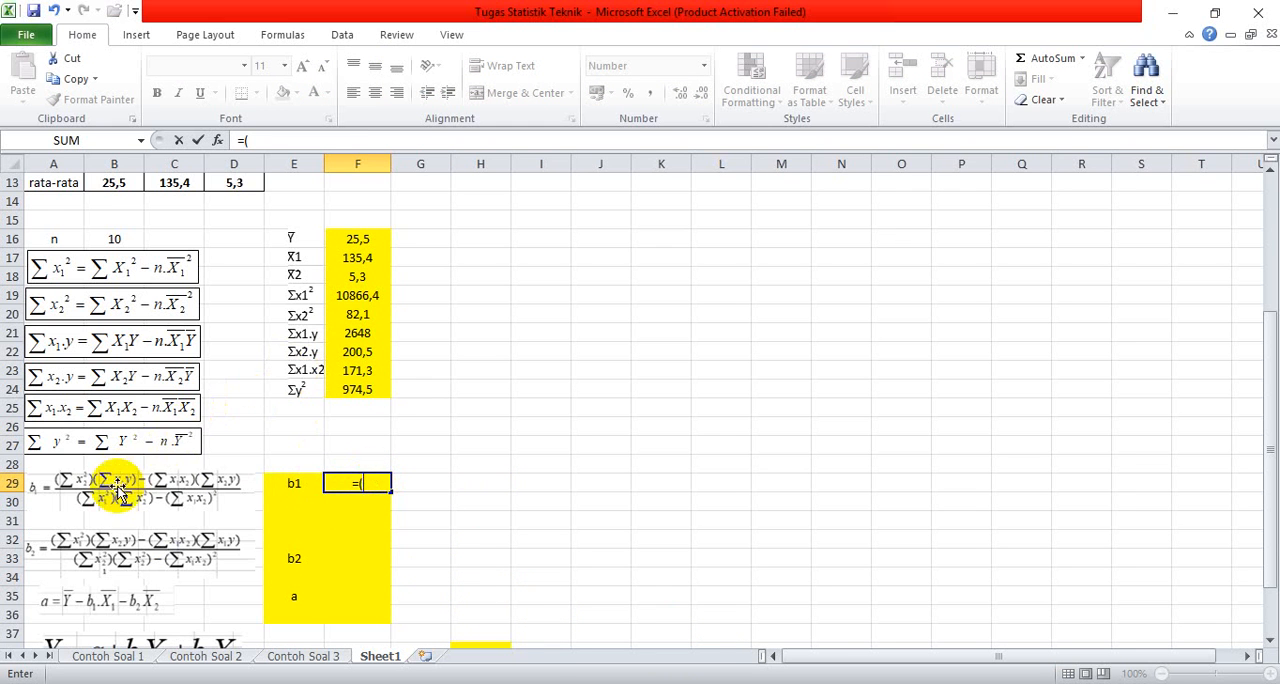
left_click(357, 314)
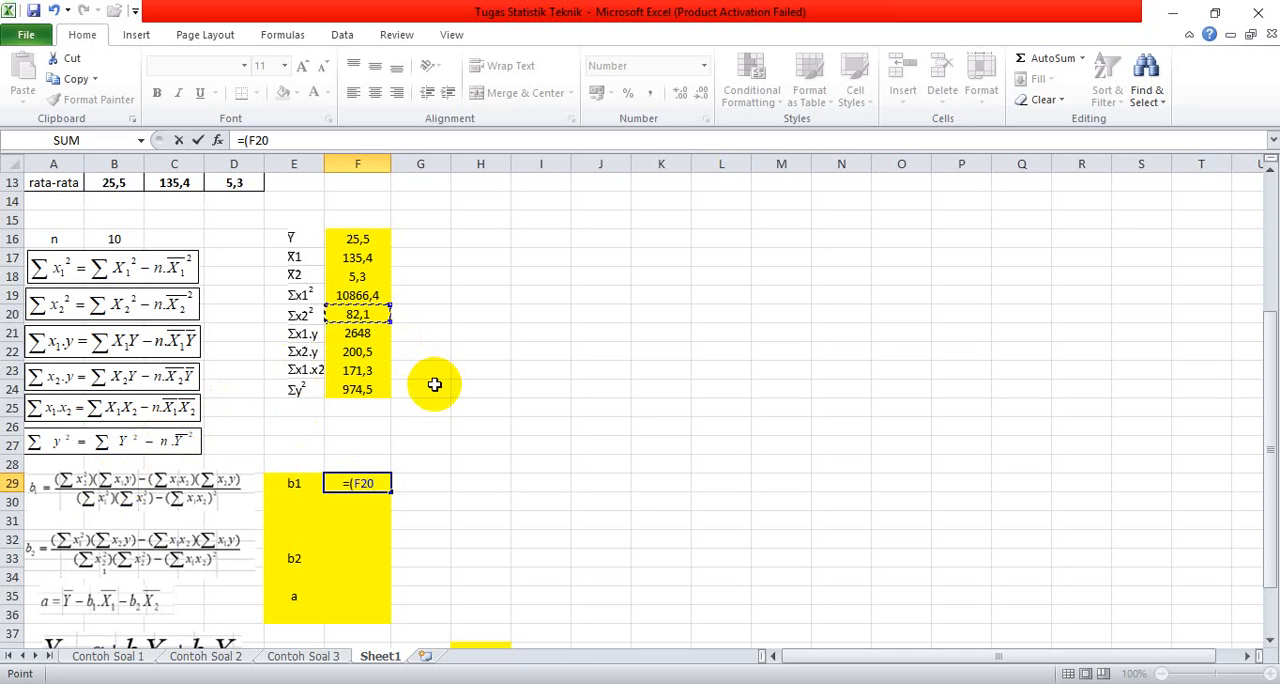
type("*")
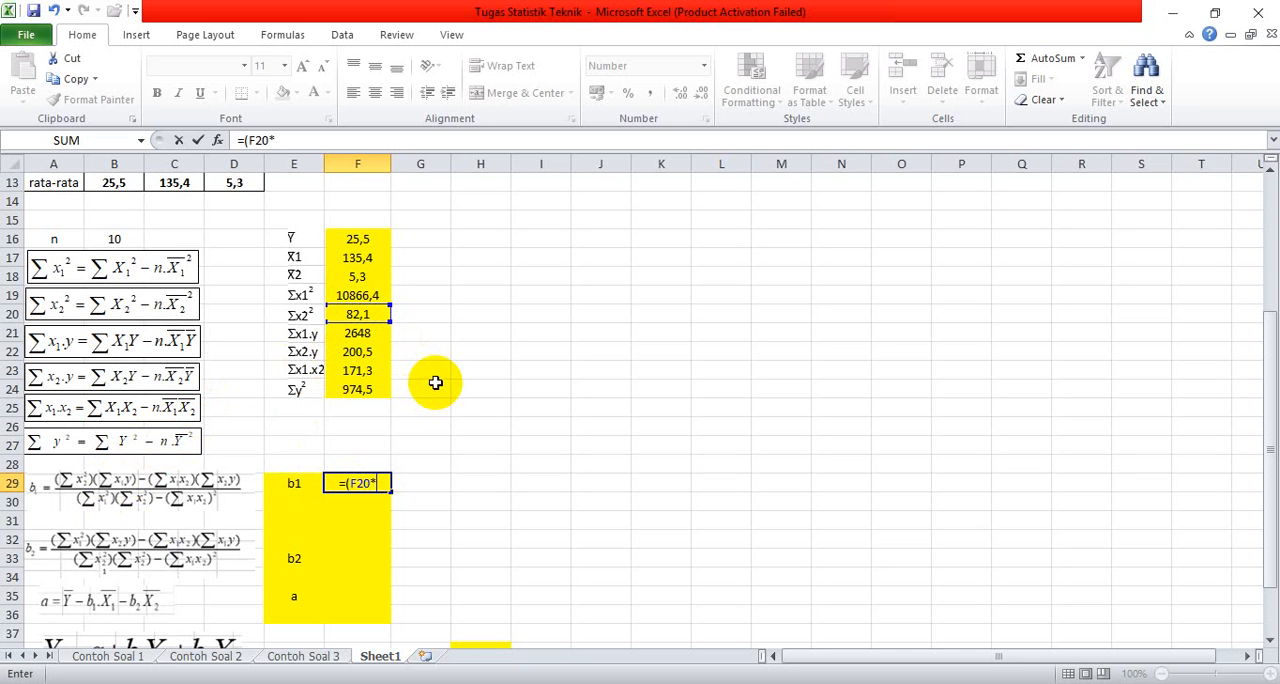
left_click(357, 333)
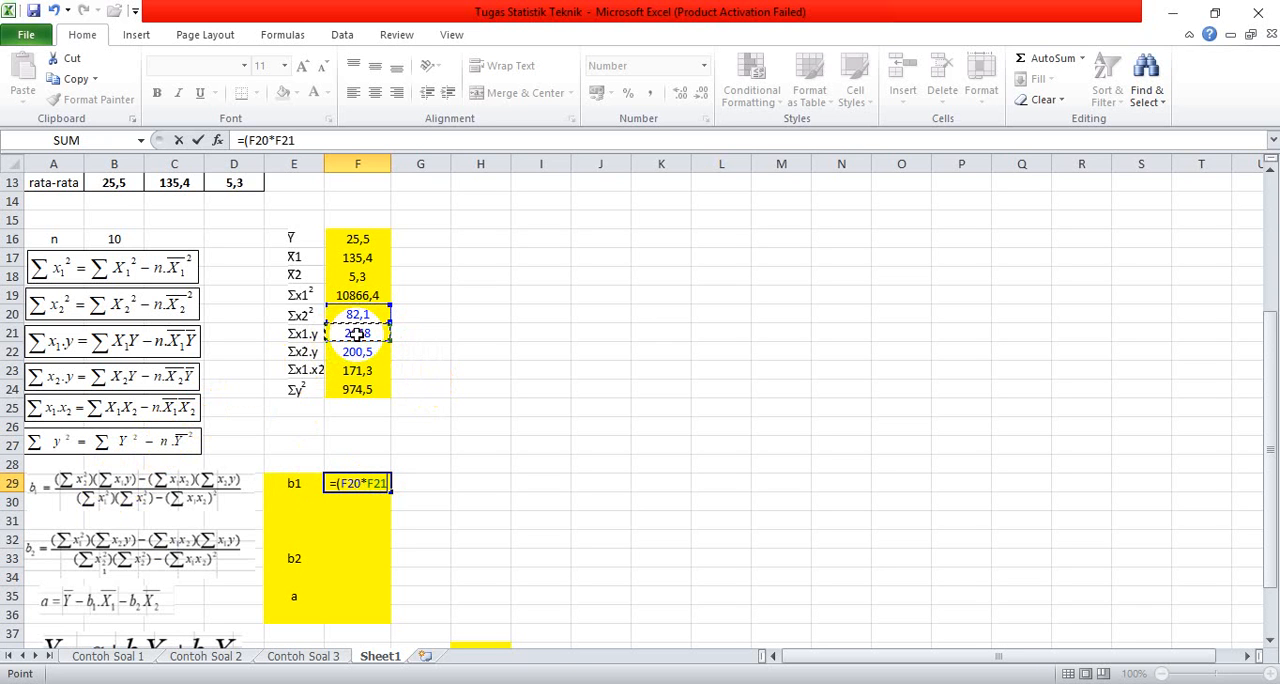
type("-")
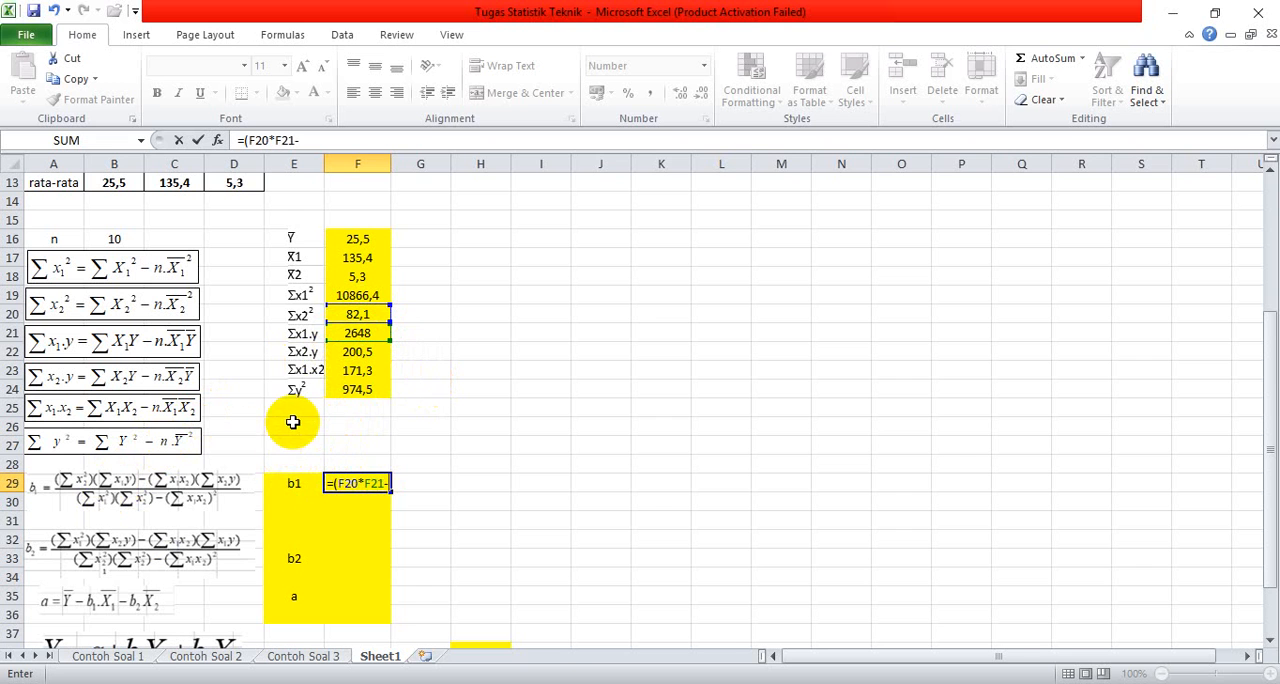
left_click(355, 371)
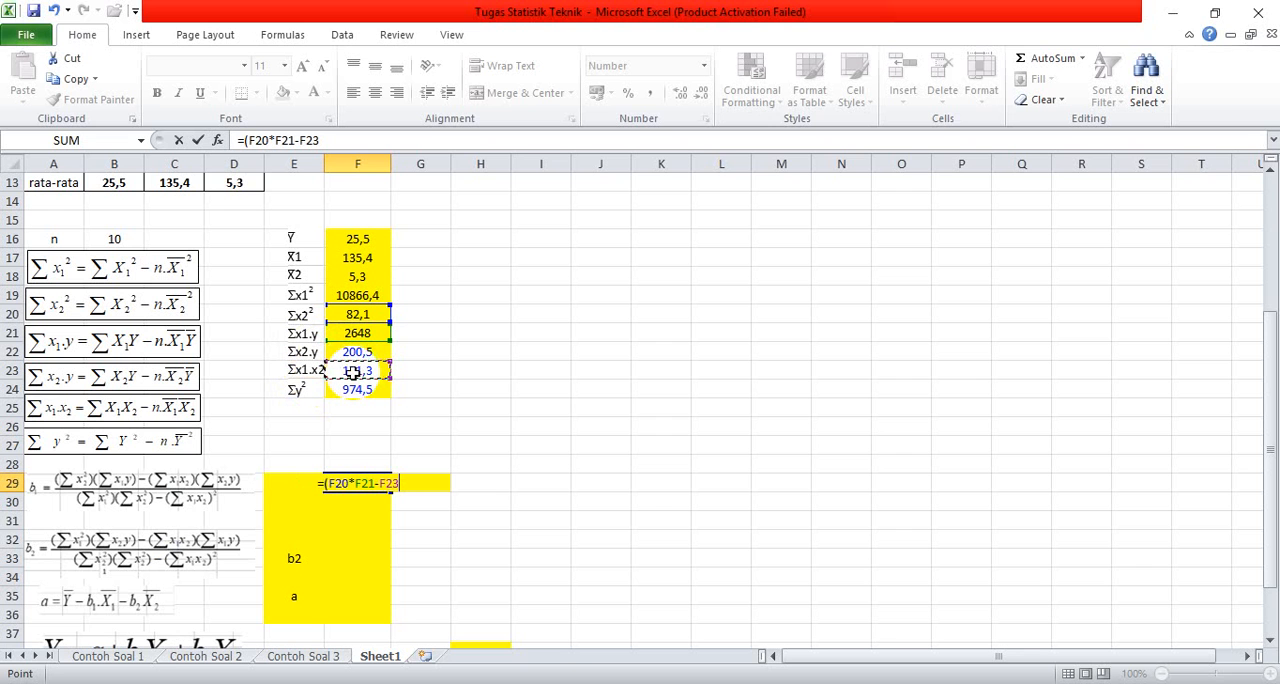
type("*")
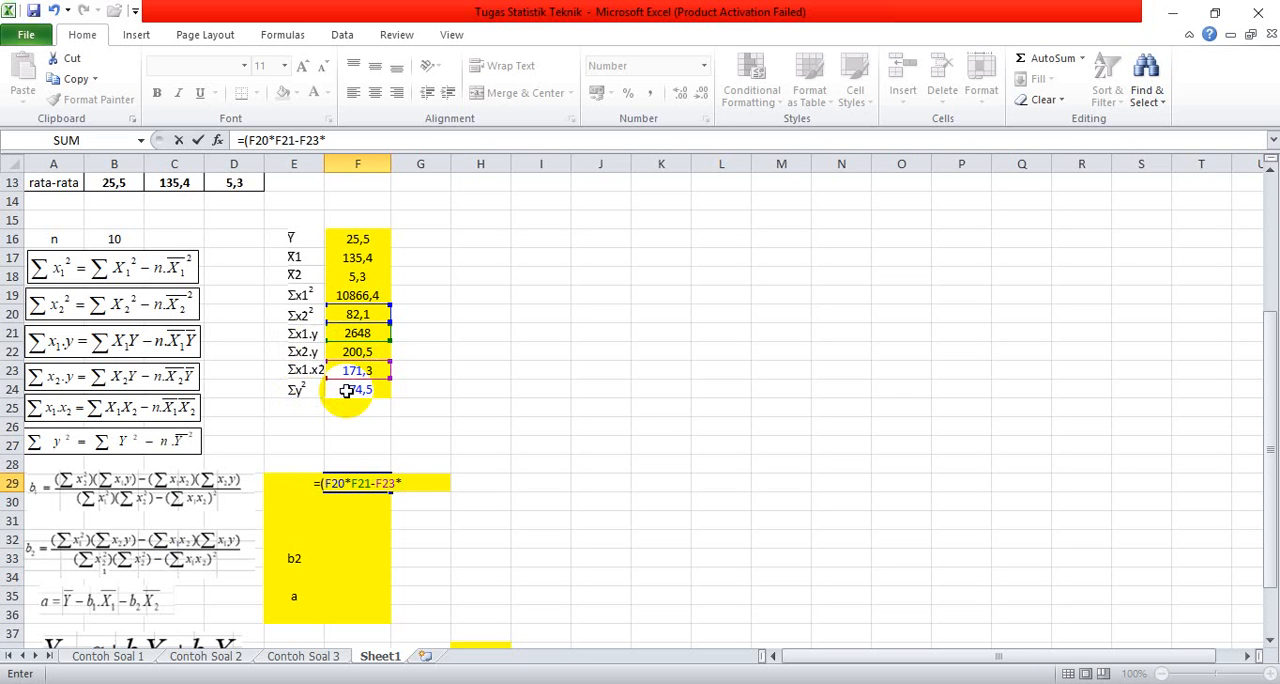
left_click(354, 352)
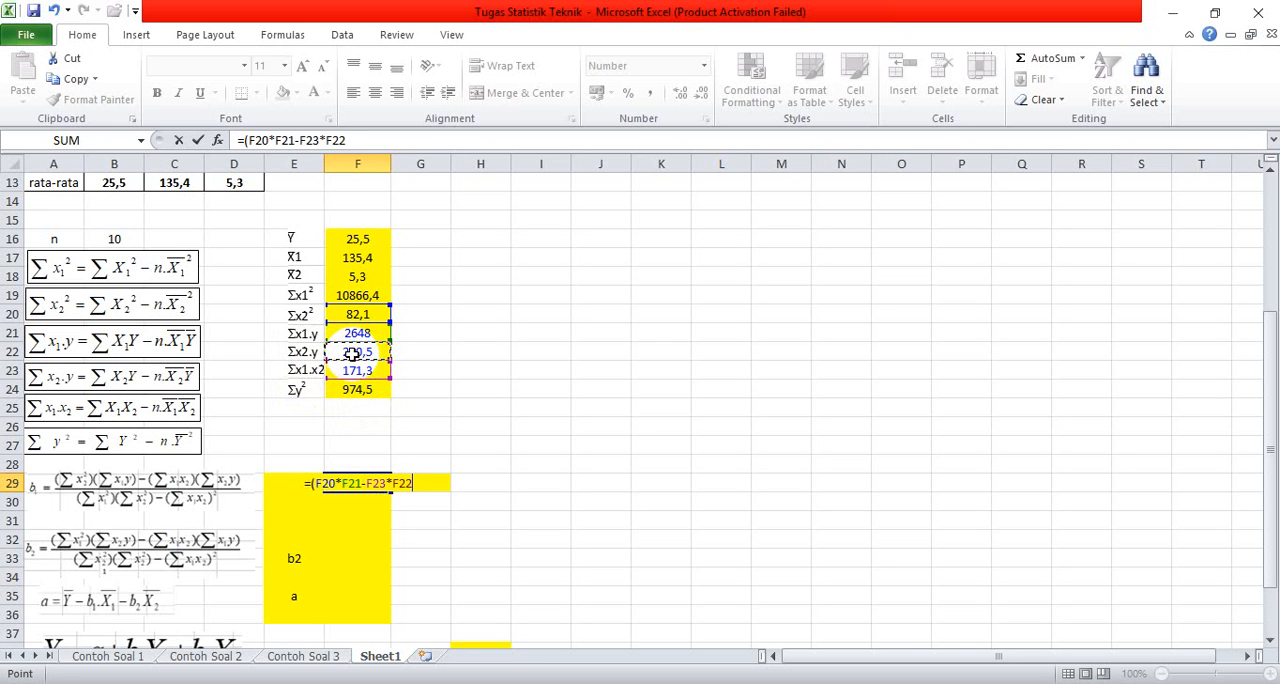
type(")/")
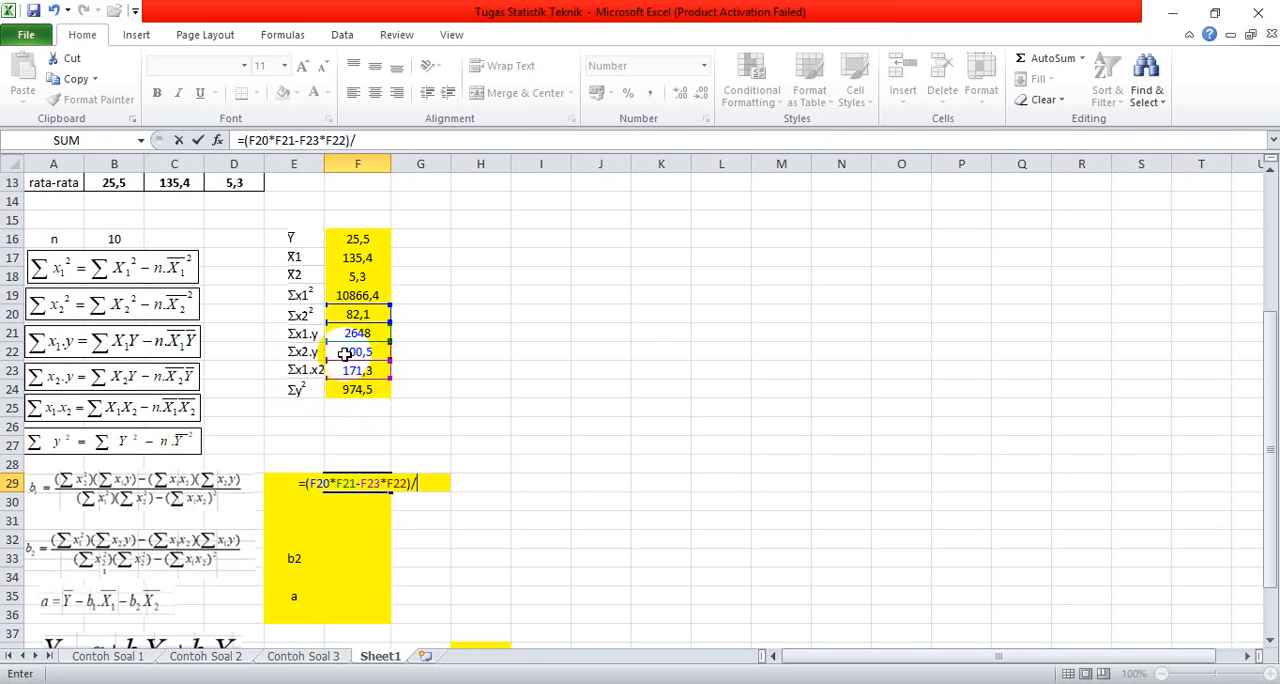
type("(")
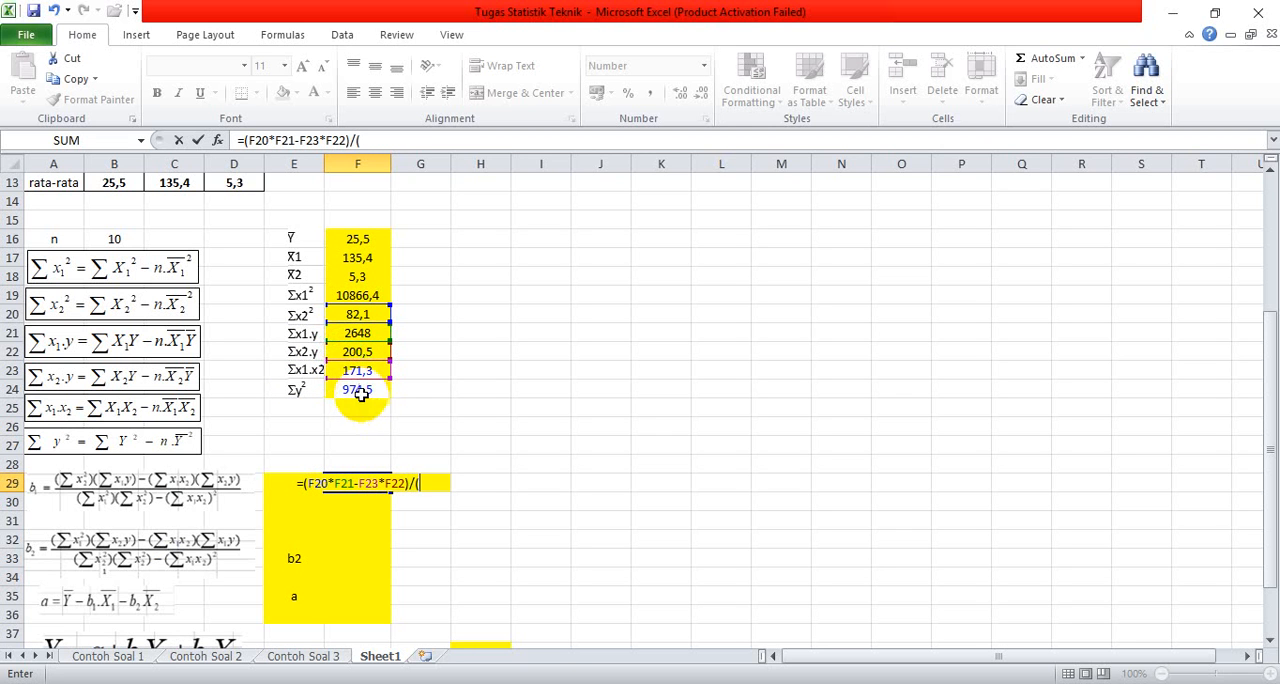
type("(")
Step: Finish the b1 formula in cell F29 by dividing by the parenthesised denominator, /(F19*F20-F23^2)
left_click(345, 294)
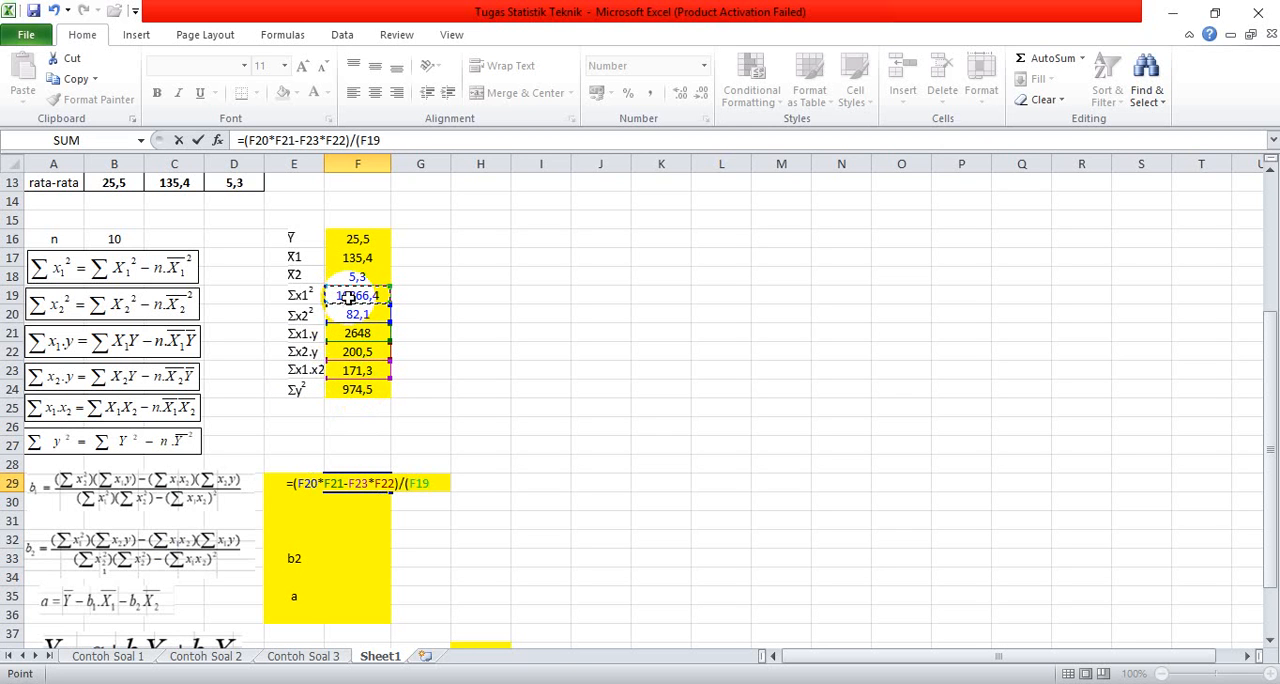
type("*")
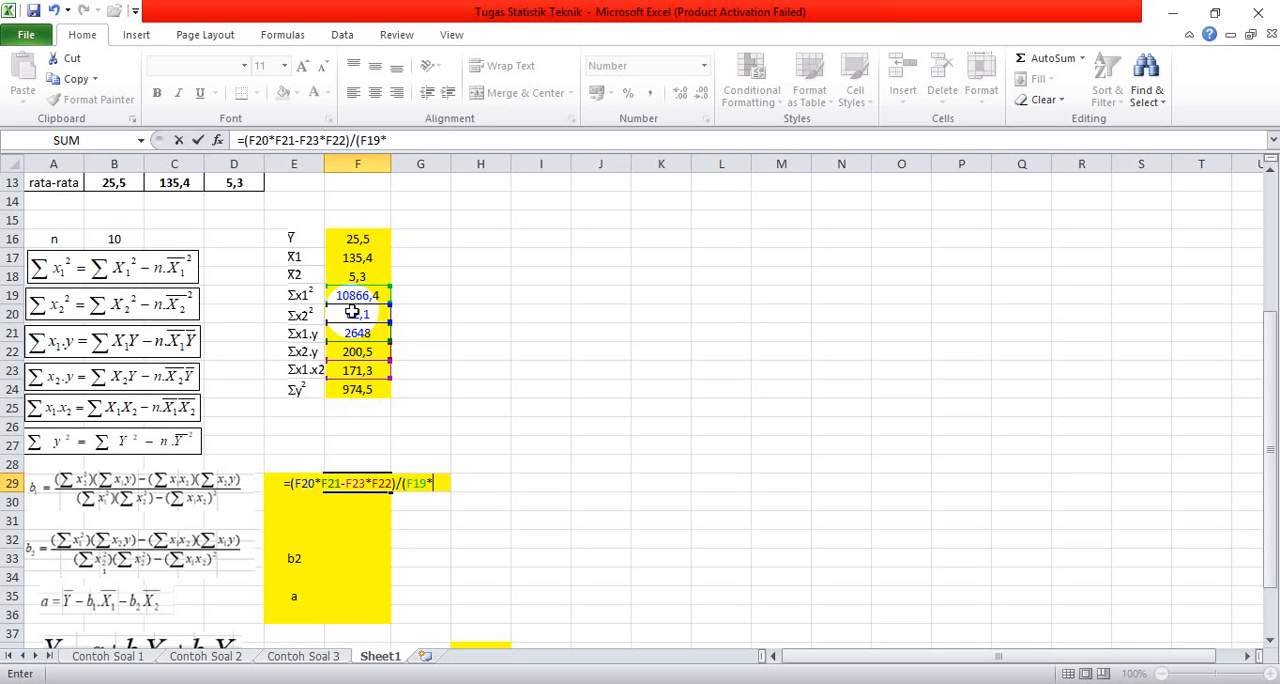
left_click(354, 314)
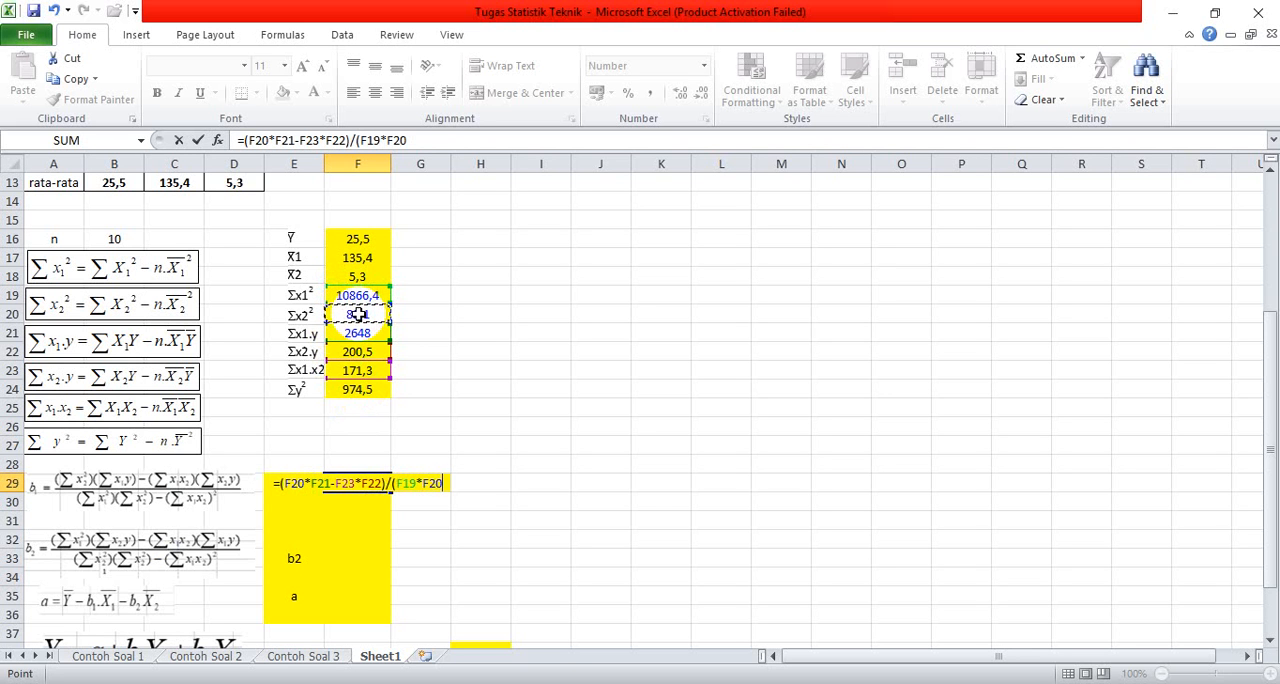
type("-")
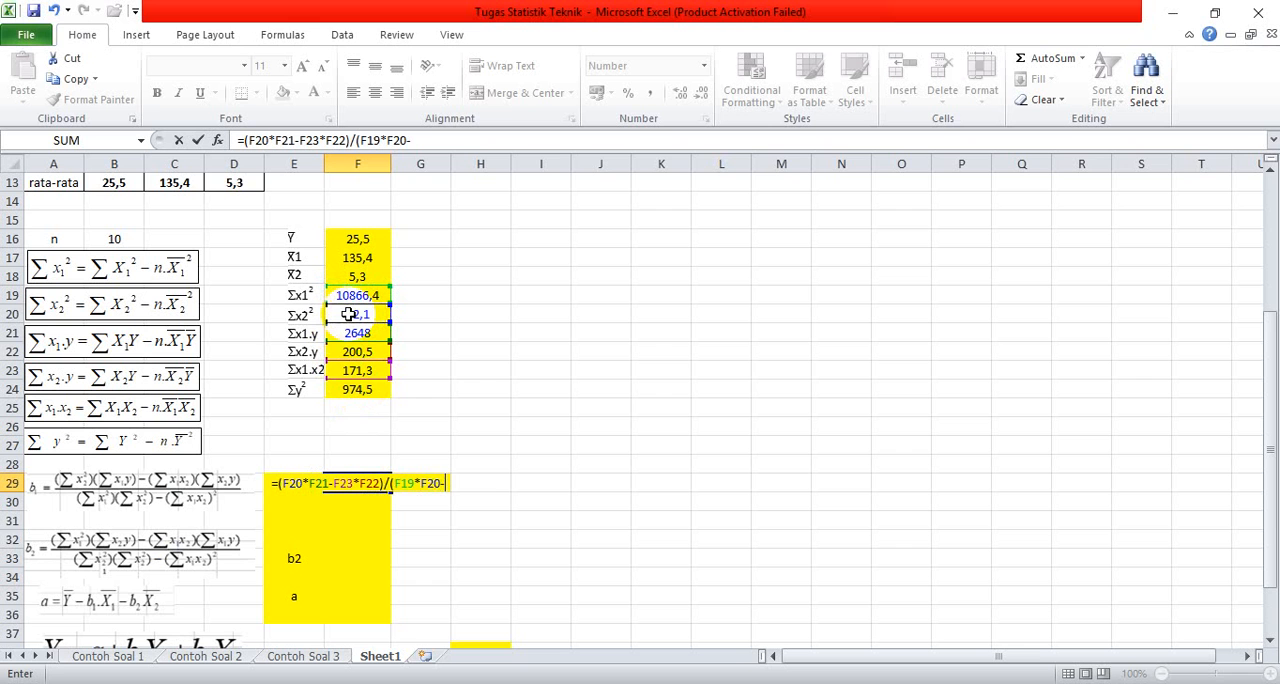
left_click(351, 371)
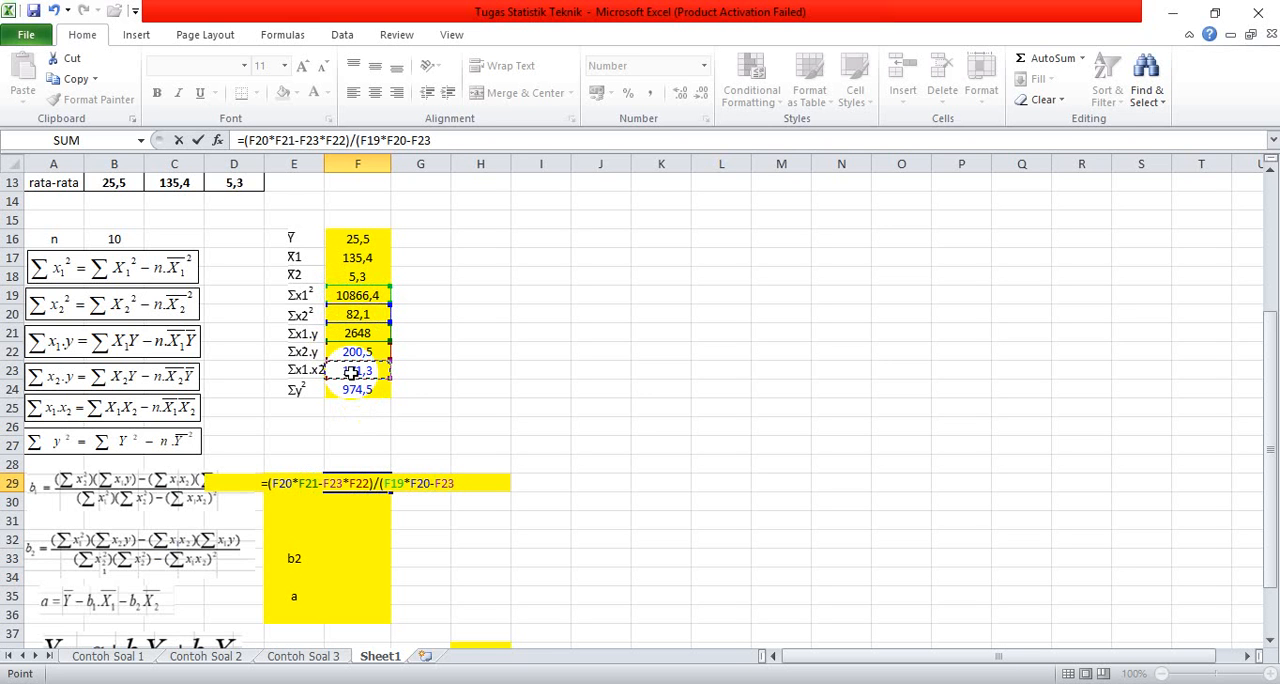
type("^")
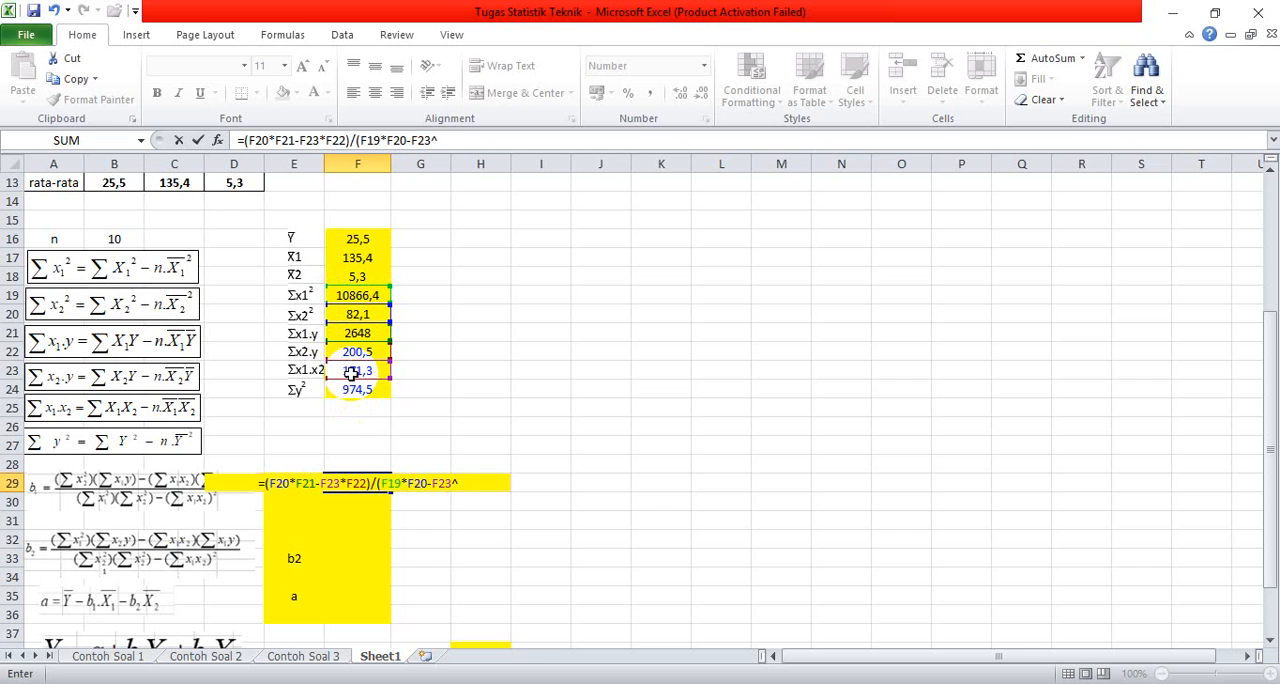
type("2")
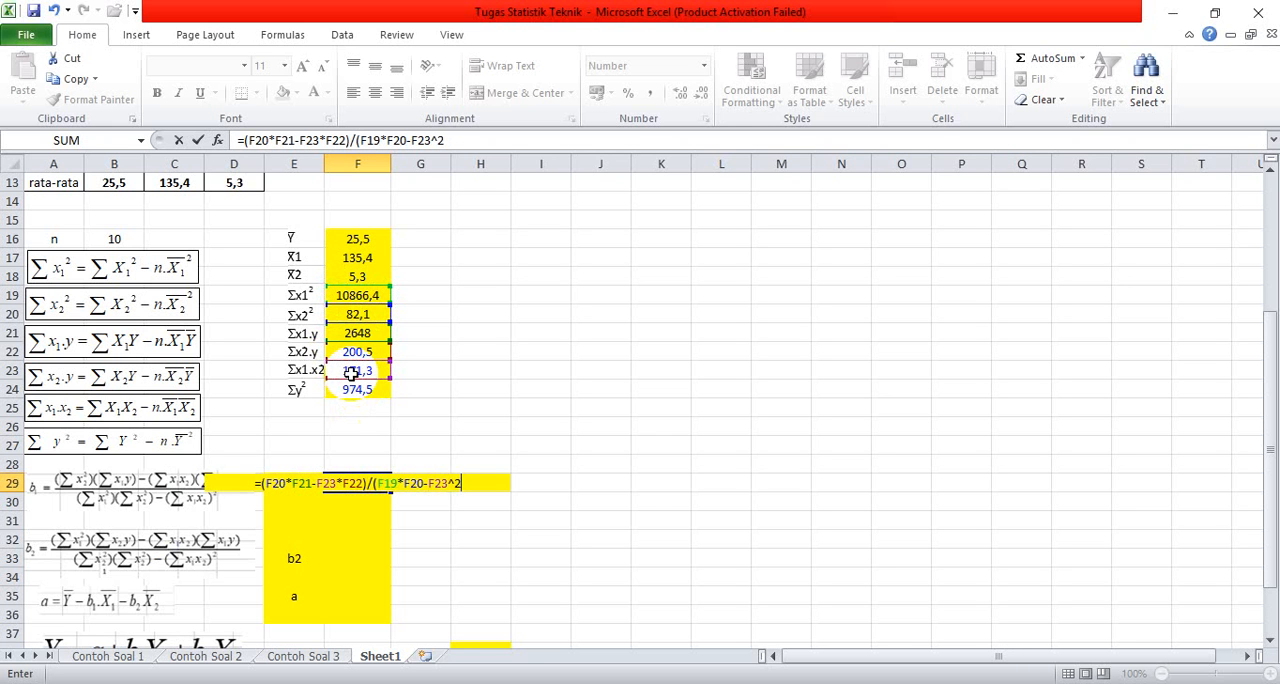
type(")")
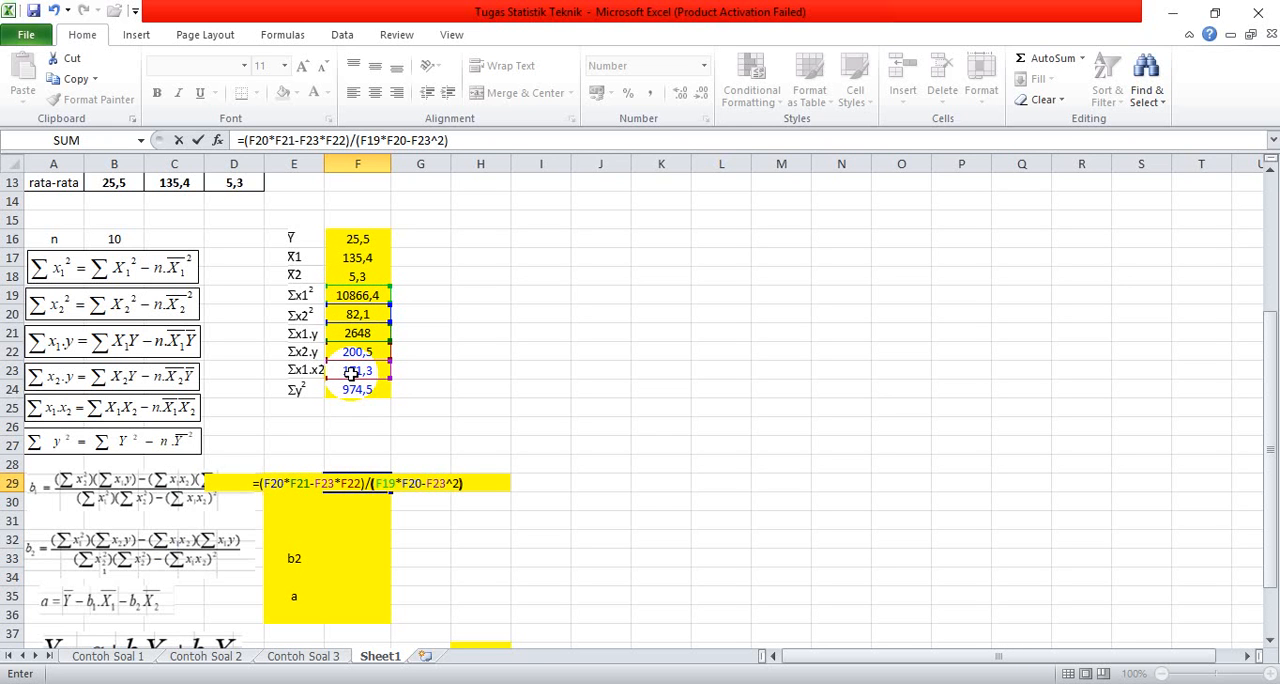
key("Return")
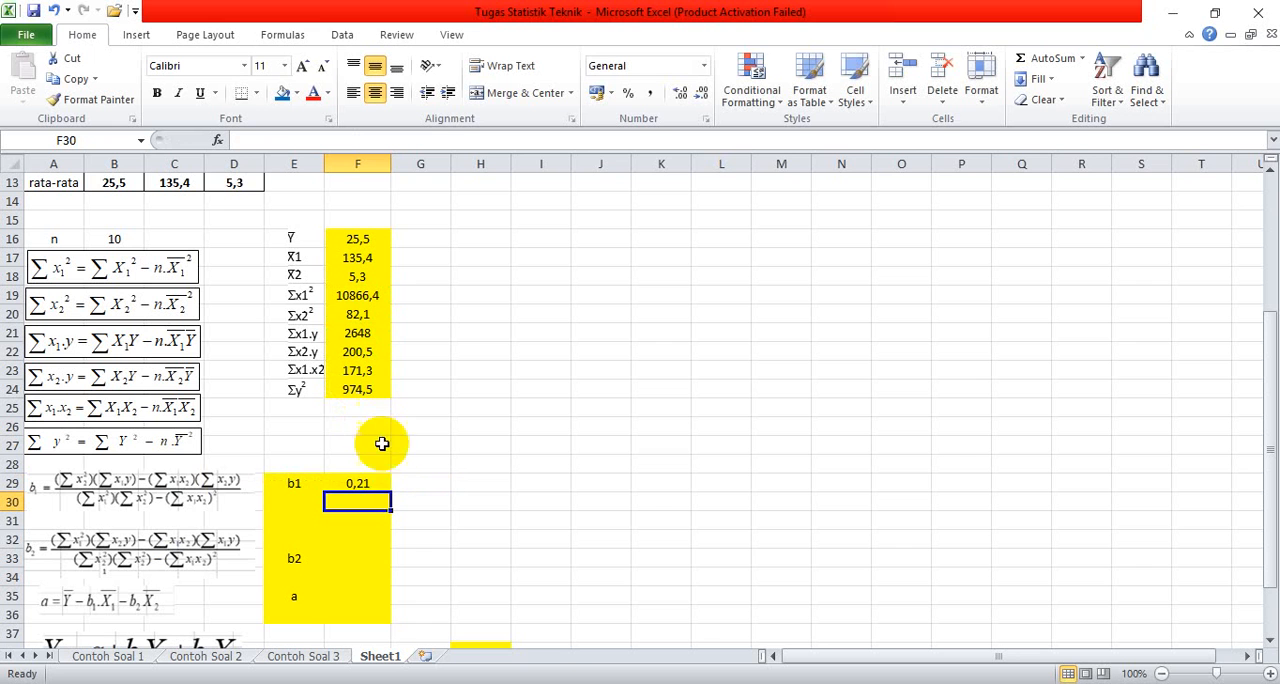
left_click(372, 482)
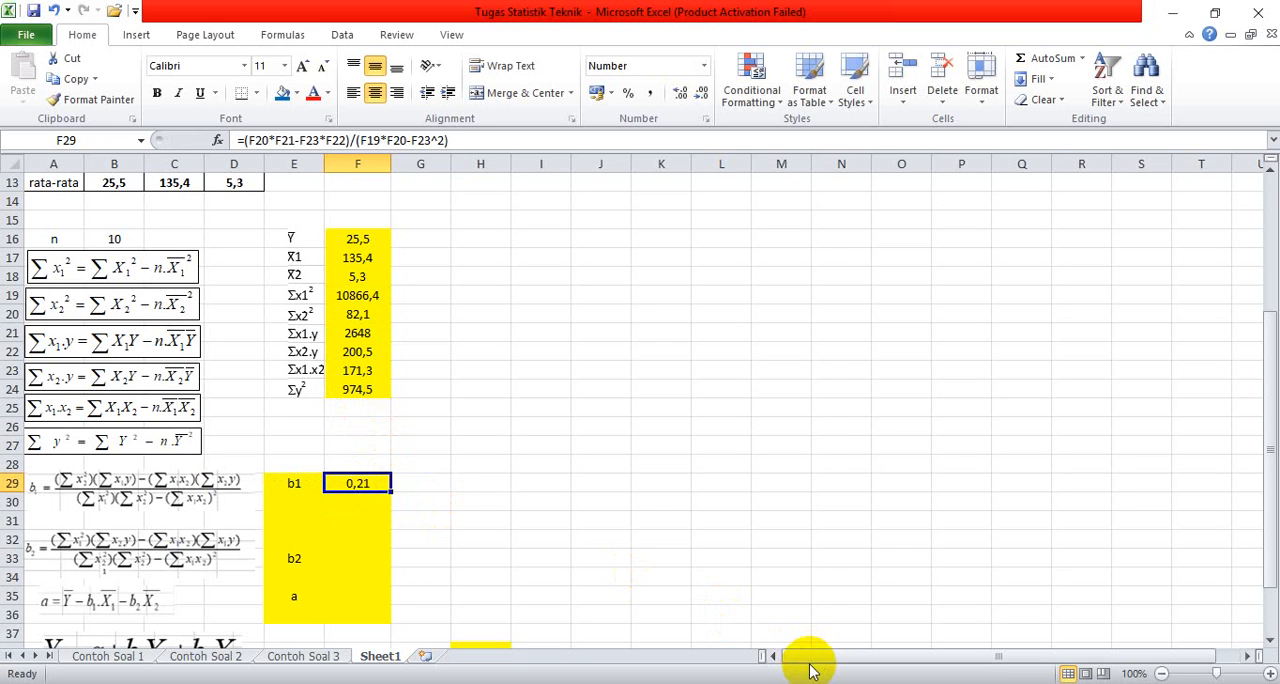
left_click(548, 682)
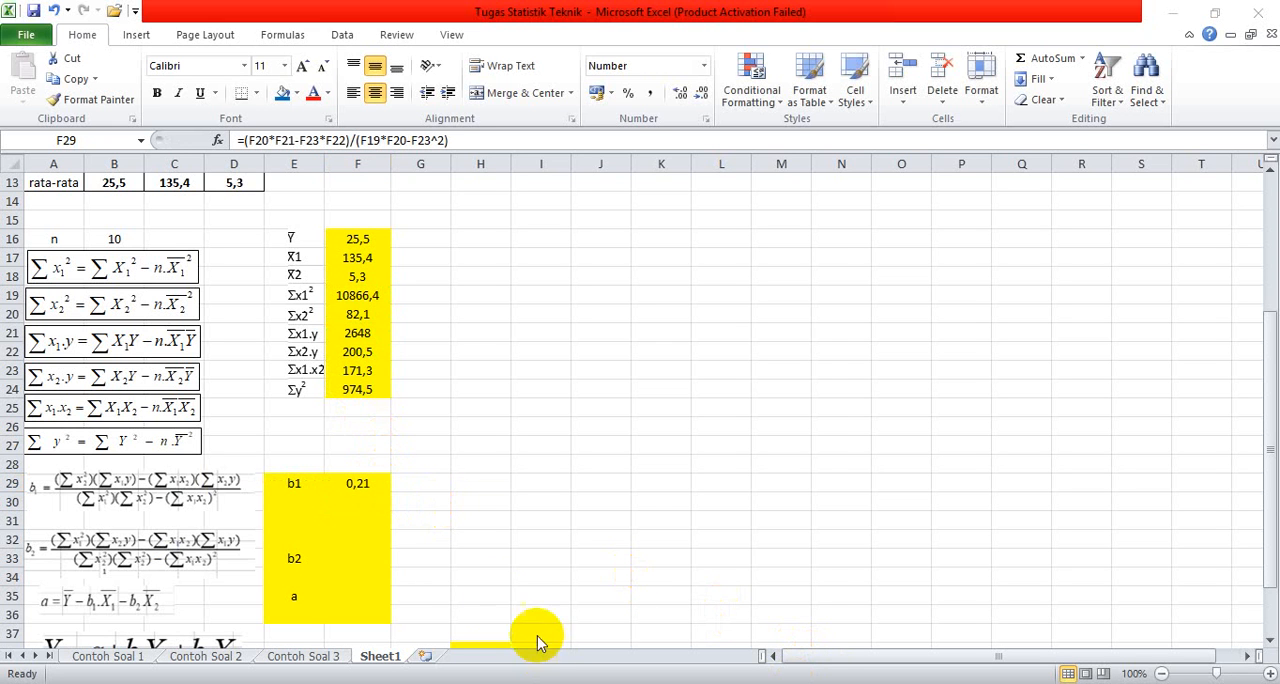
Step: Start the b2 formula in cell F33 with the parenthesised numerator from the deviation sums, =(F19*F22-F23*F21)
left_click(364, 557)
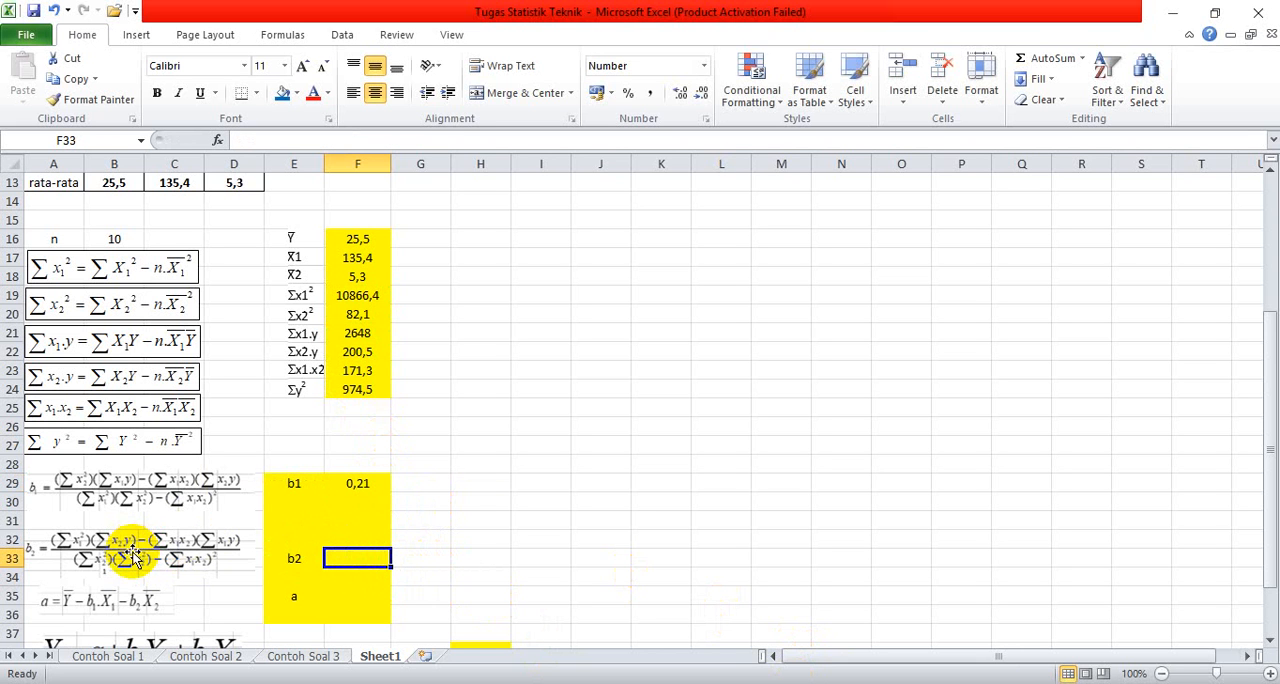
type("=")
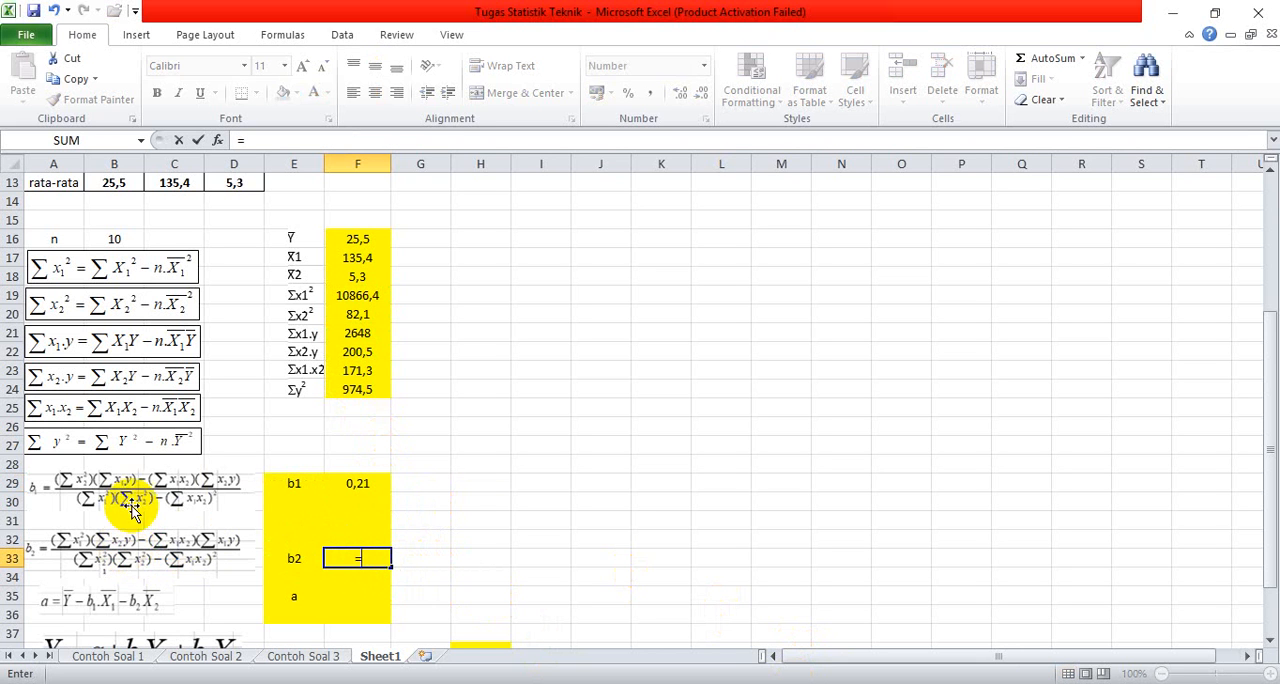
type("(")
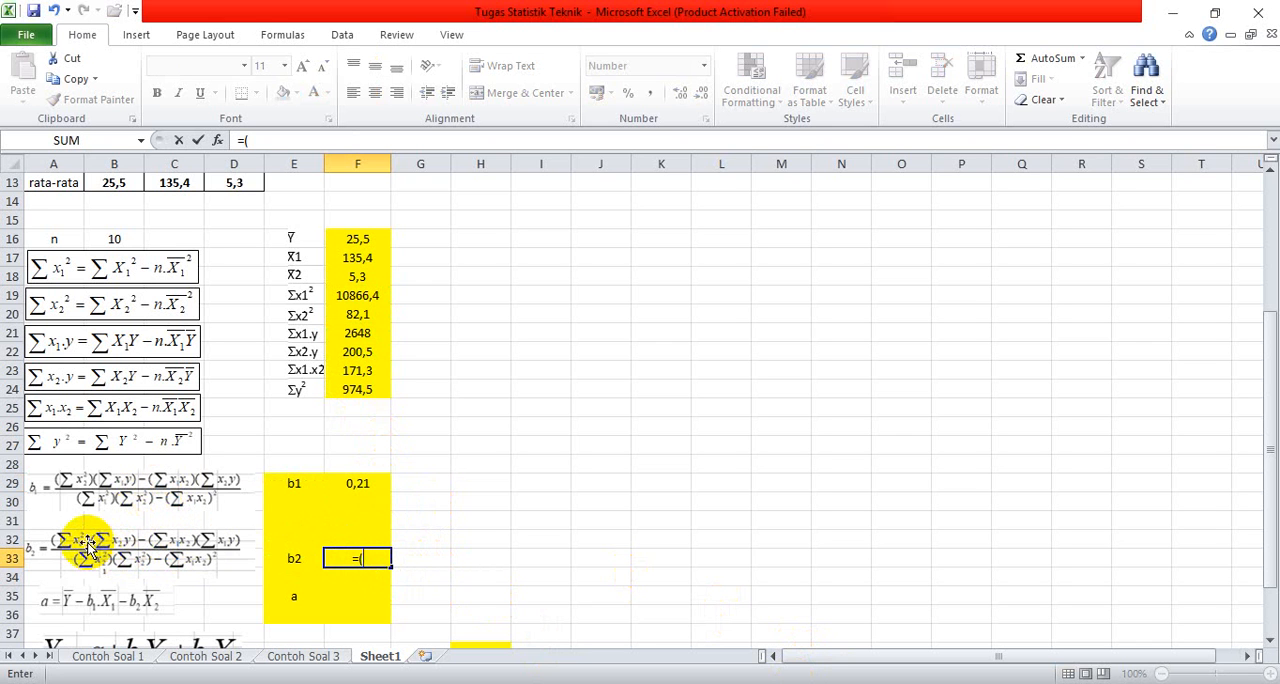
left_click(357, 296)
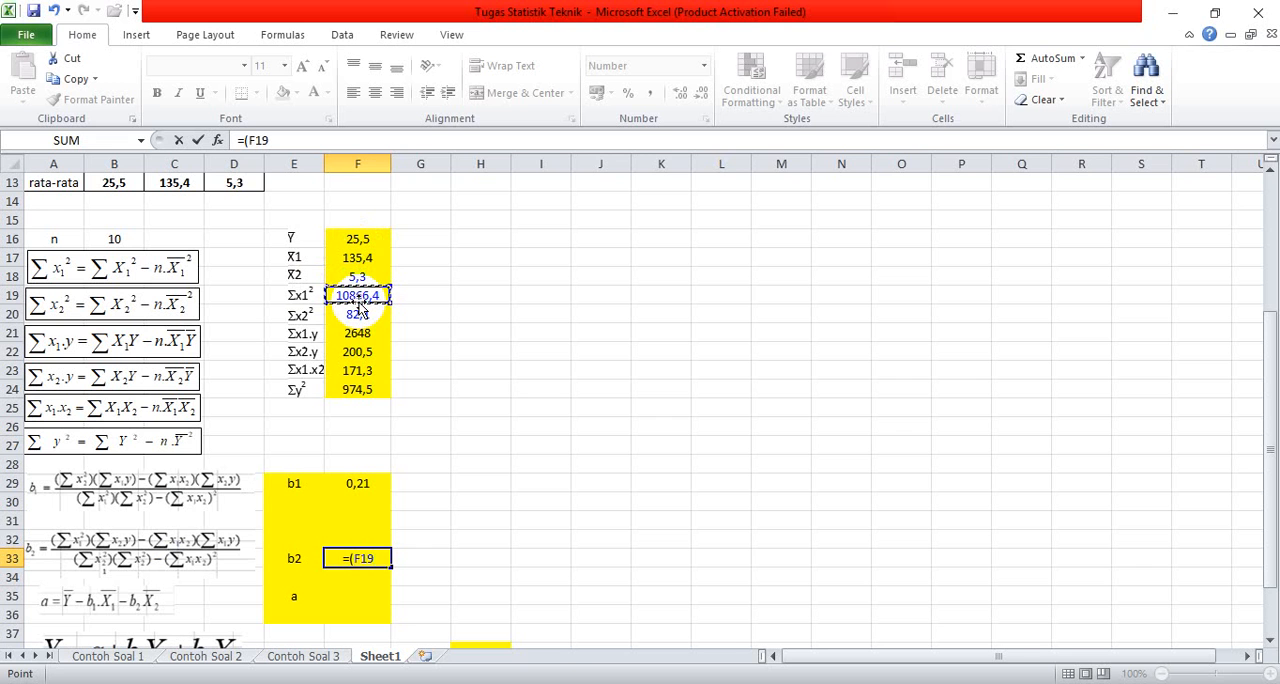
type("*")
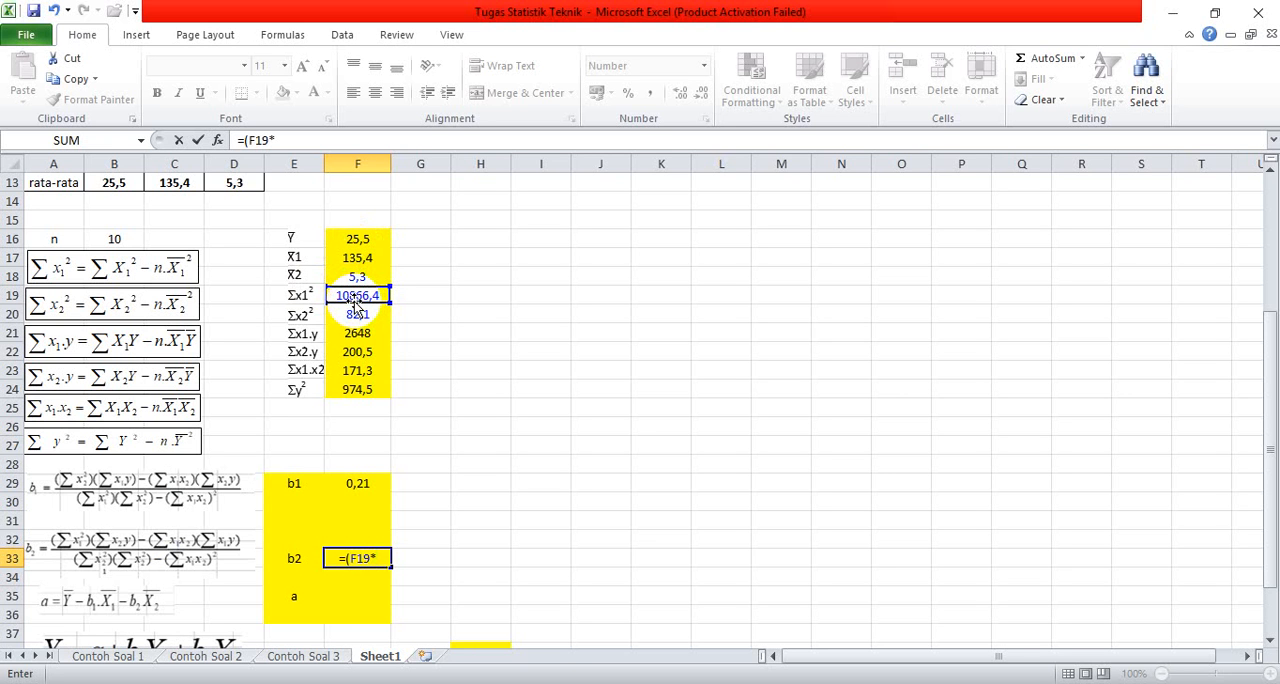
left_click(341, 353)
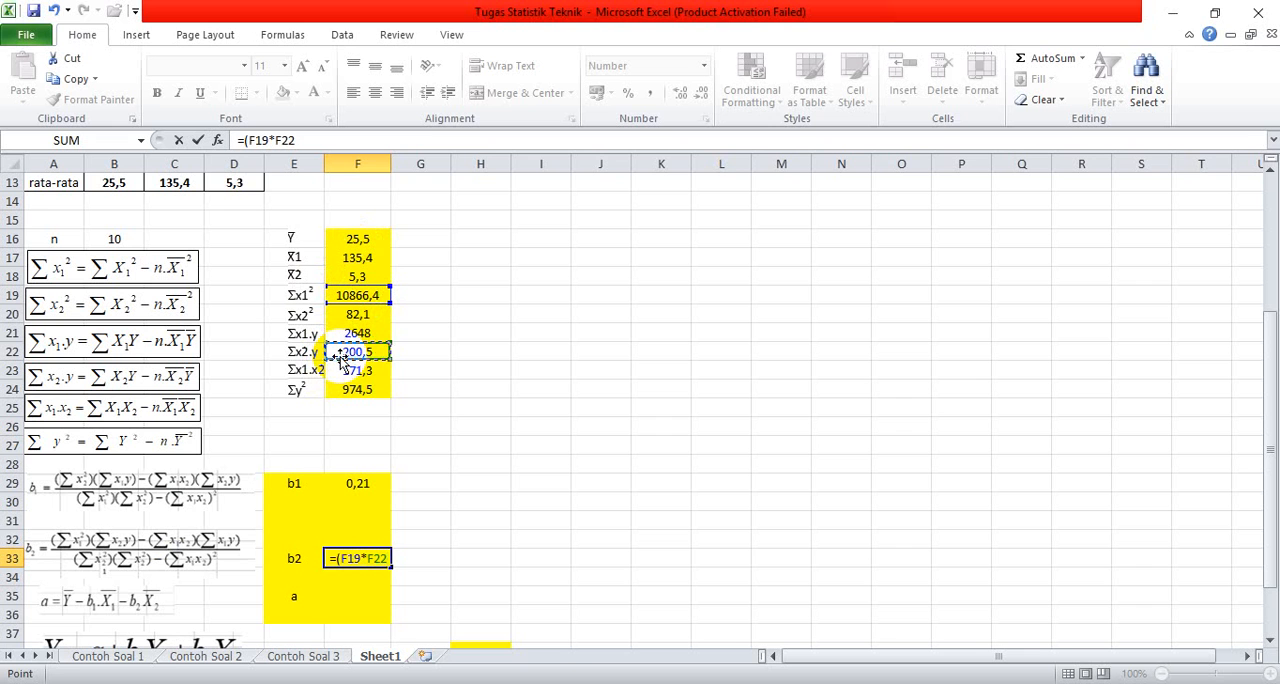
type("-")
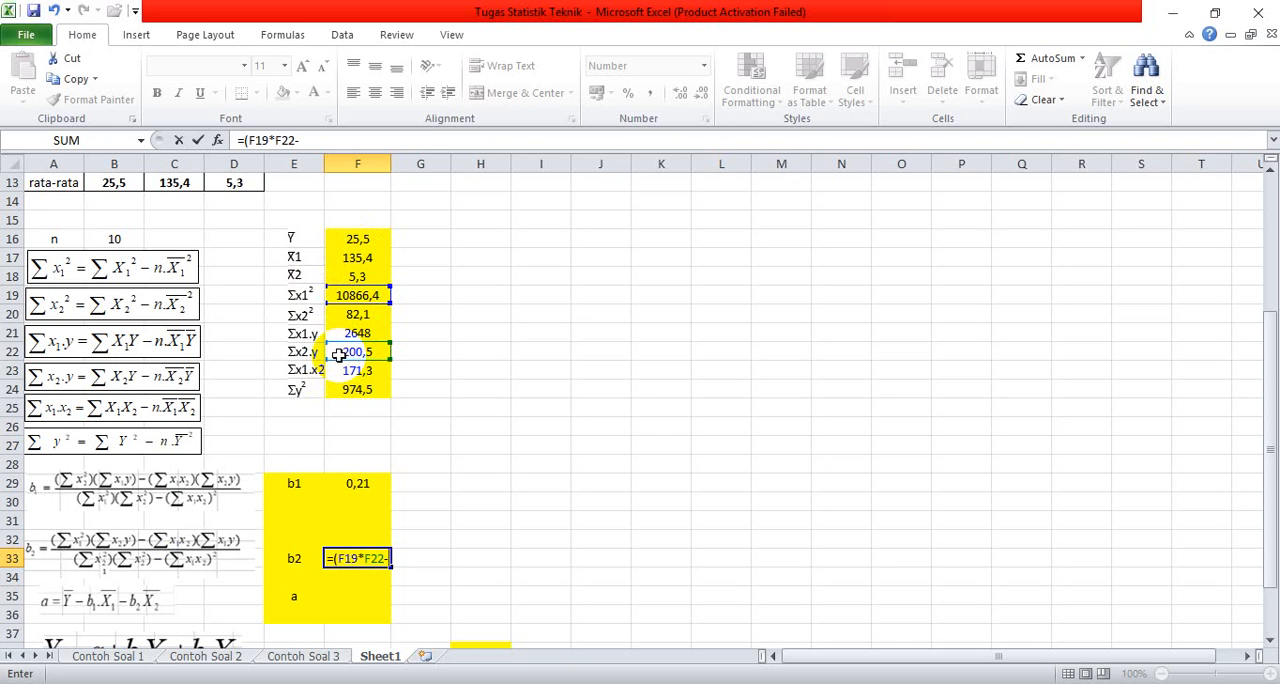
left_click(359, 371)
left_click(359, 372)
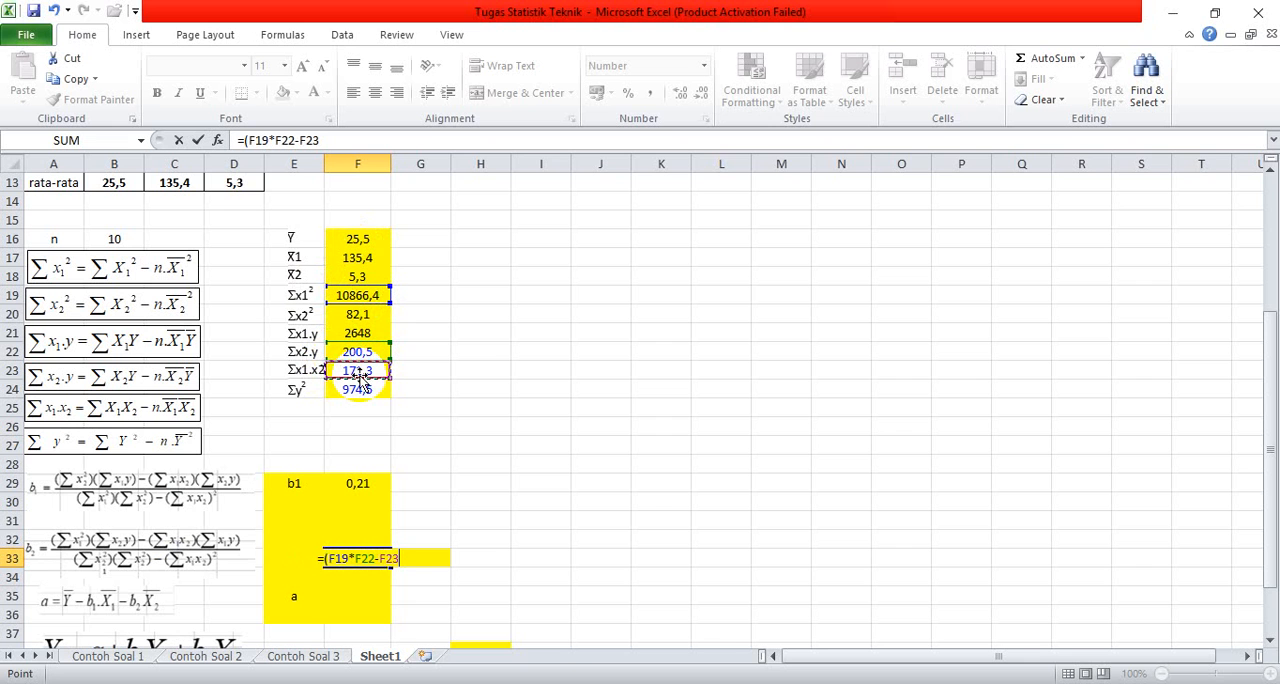
type("*")
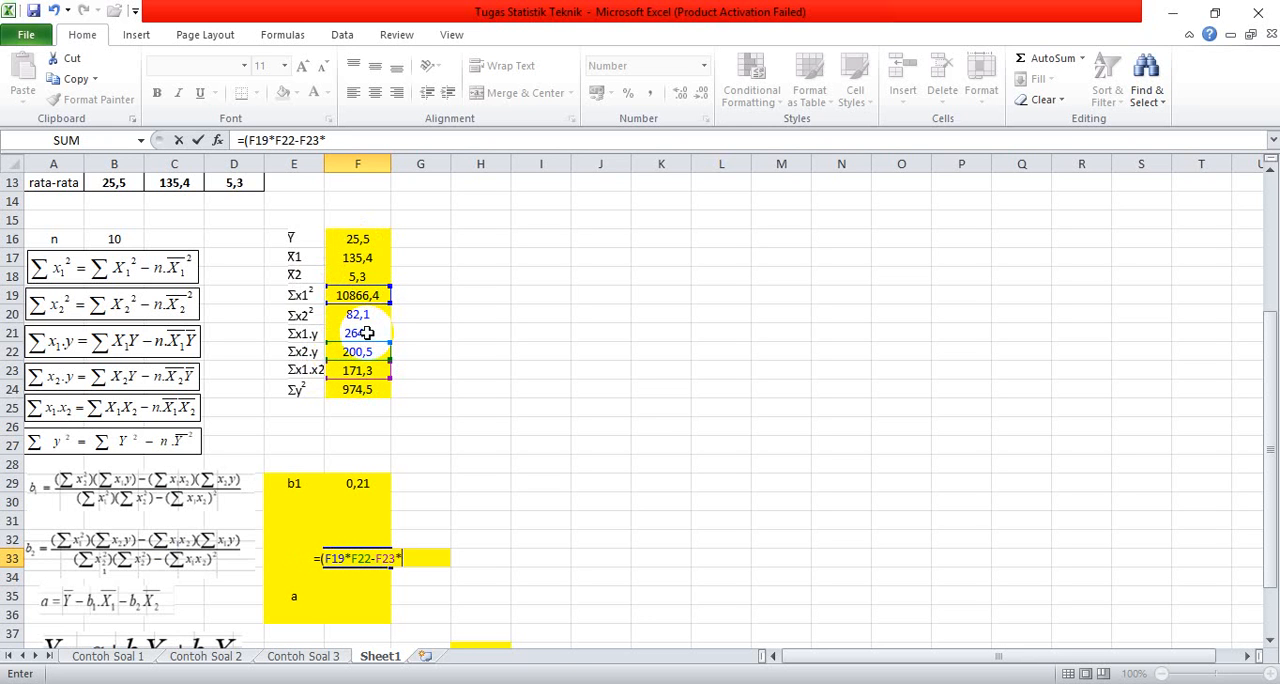
left_click(366, 333)
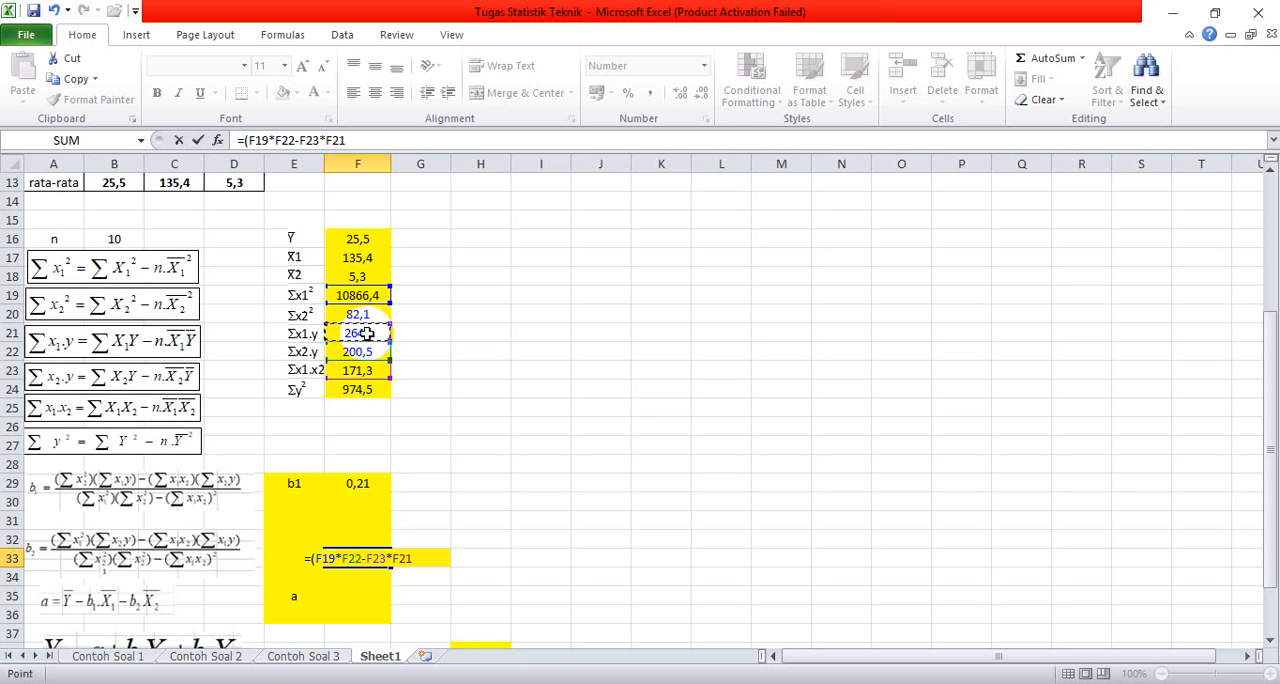
type(")")
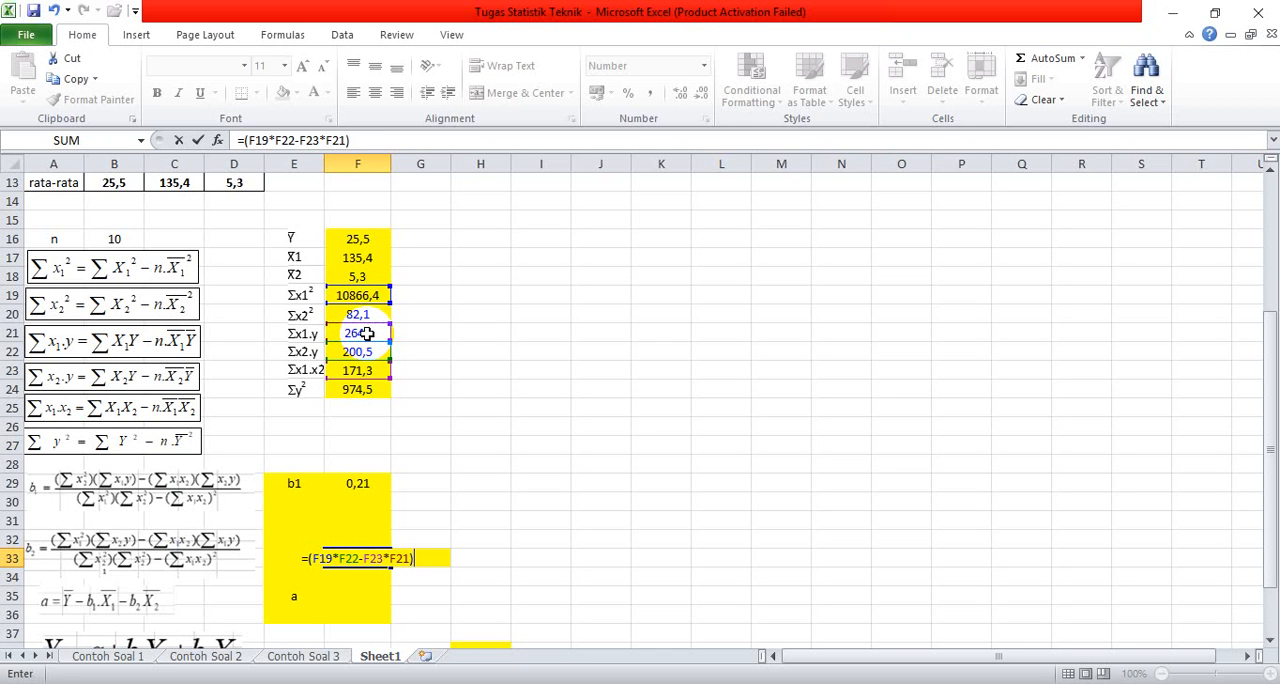
type("/")
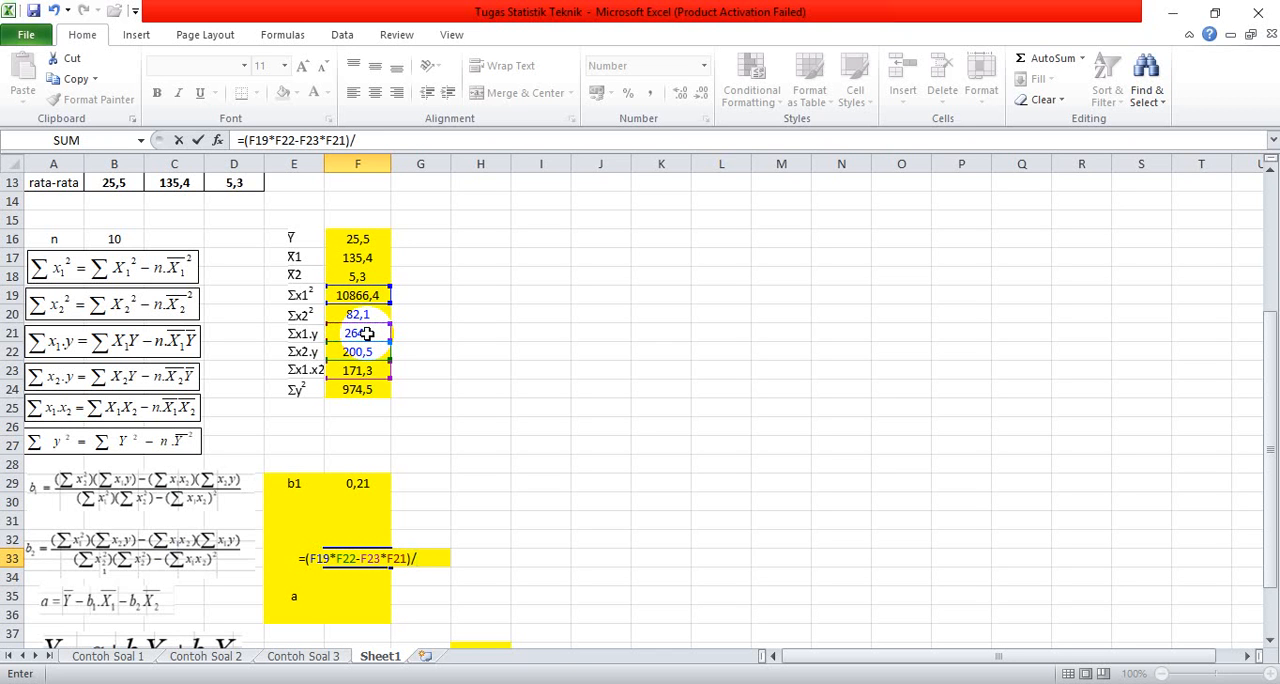
type("(")
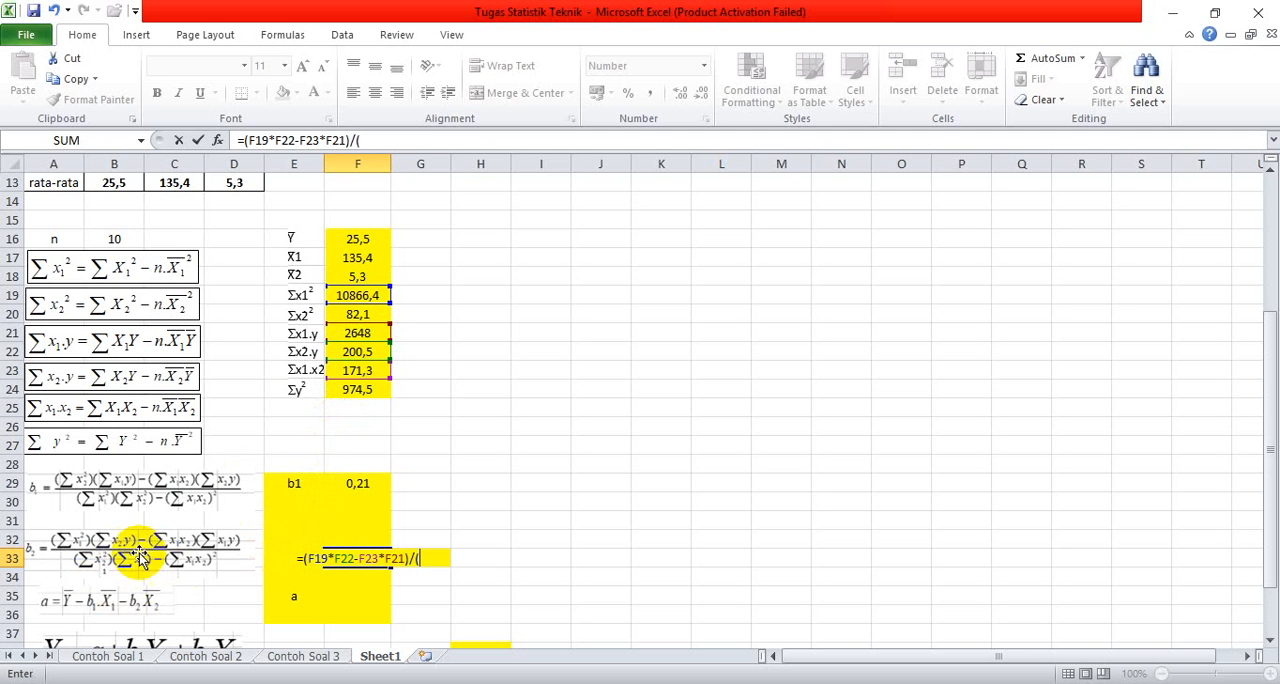
Step: Finish the b2 formula in cell F33 by dividing by the parenthesised denominator, /(F19*F20-F23^2)
left_click(359, 295)
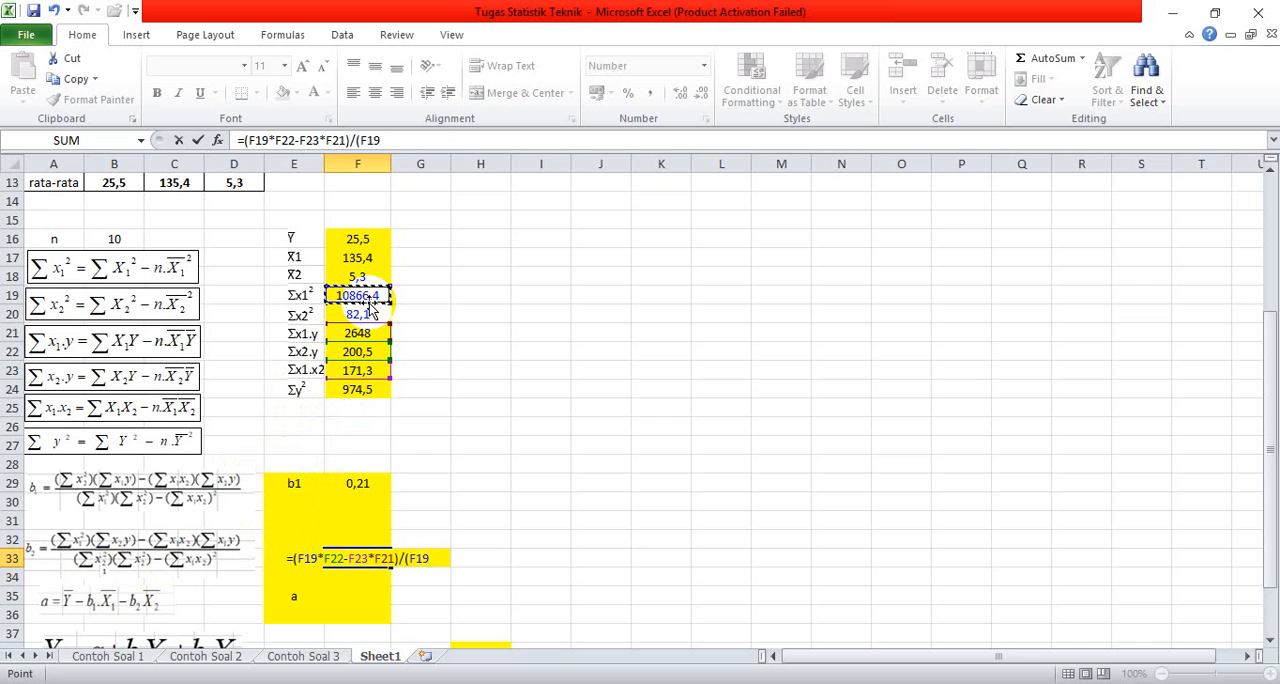
type("*")
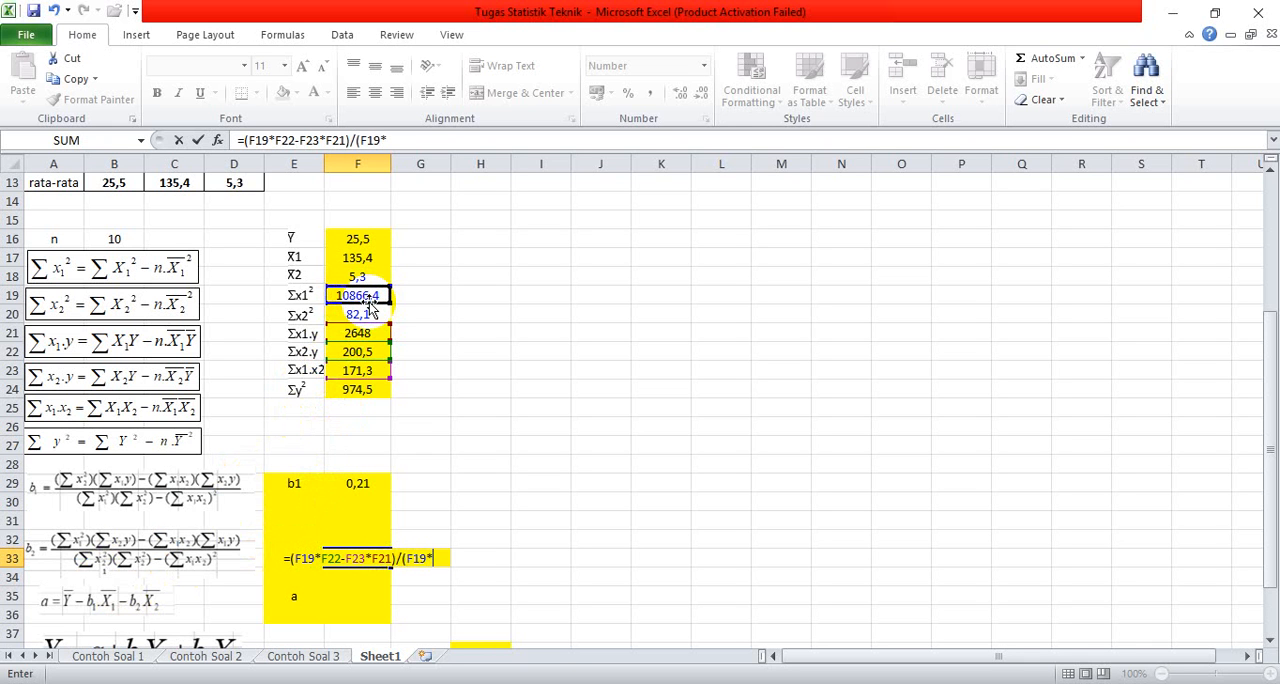
left_click(377, 316)
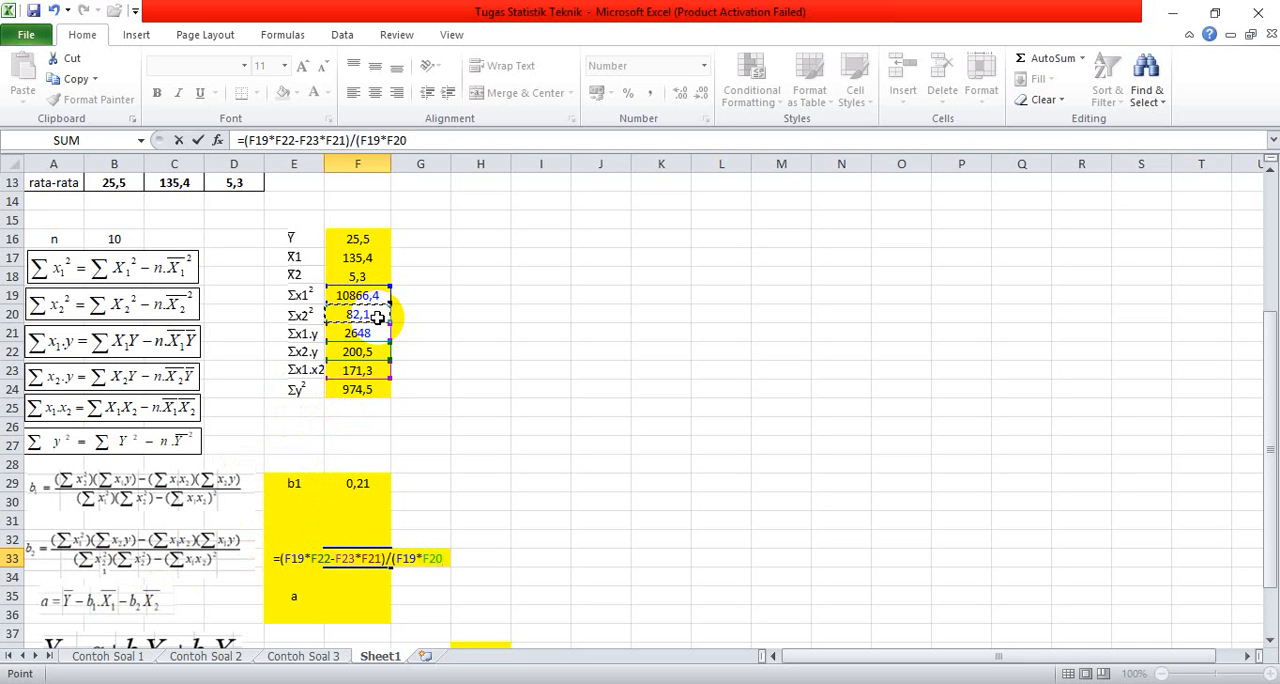
type("-")
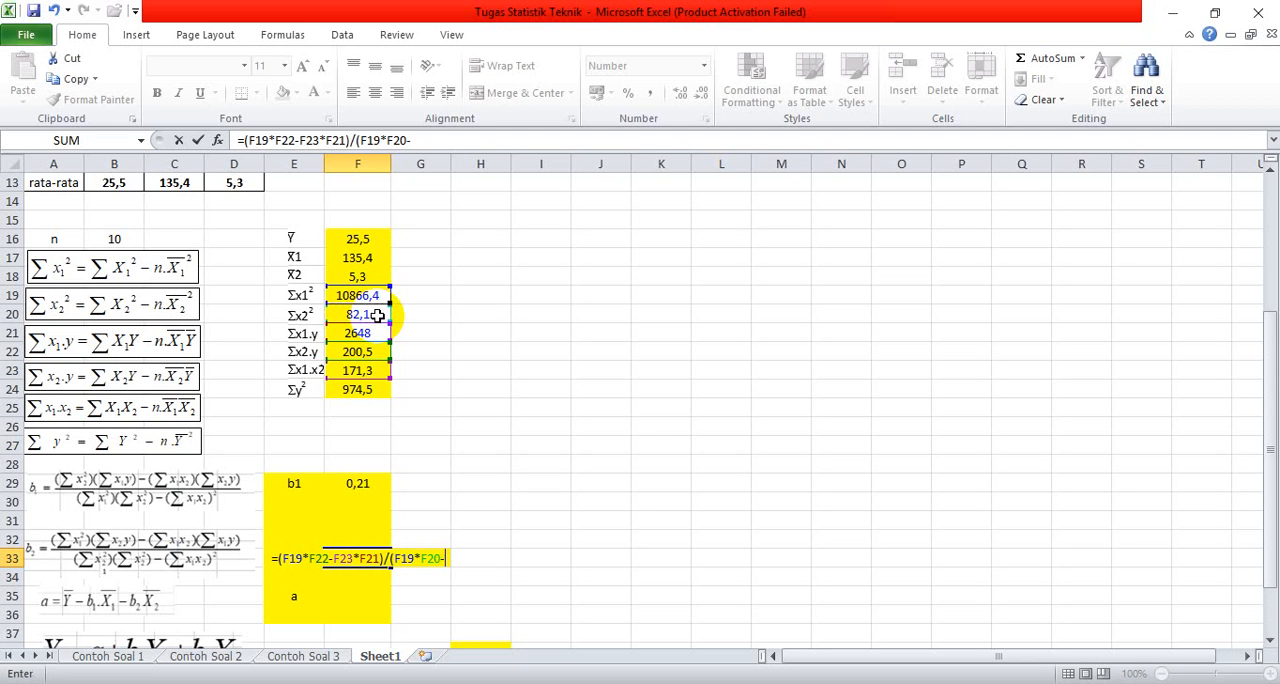
left_click(357, 371)
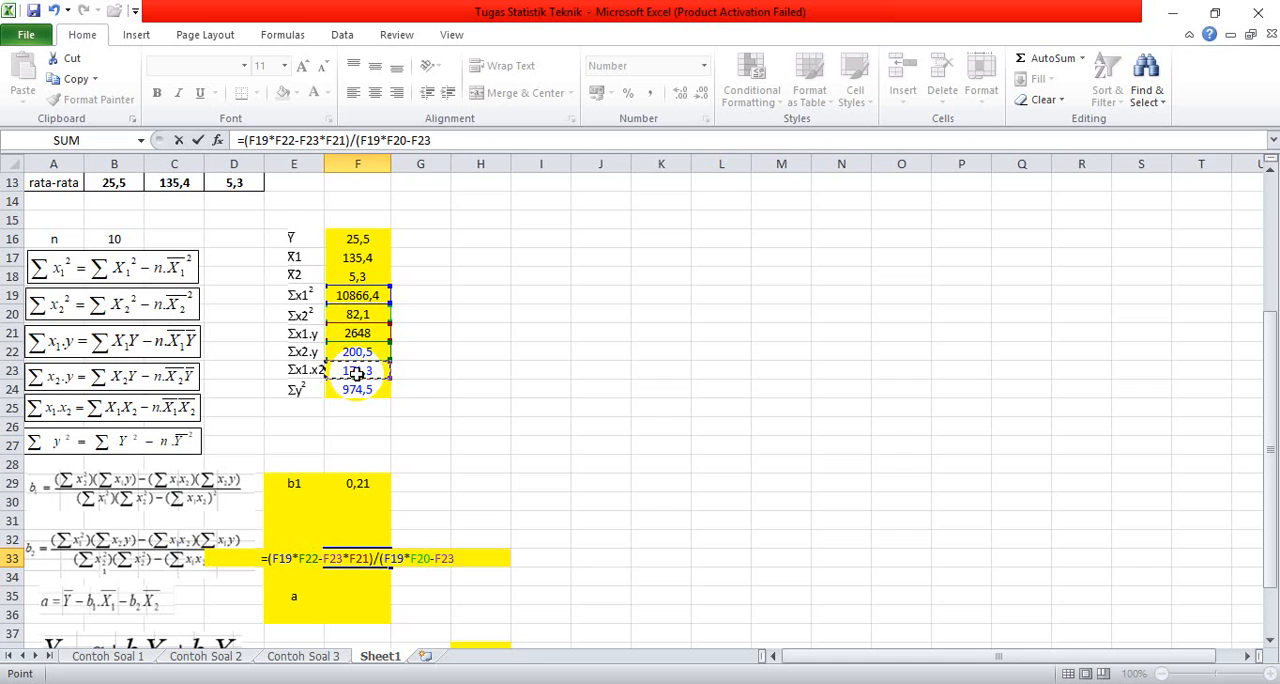
type("^2")
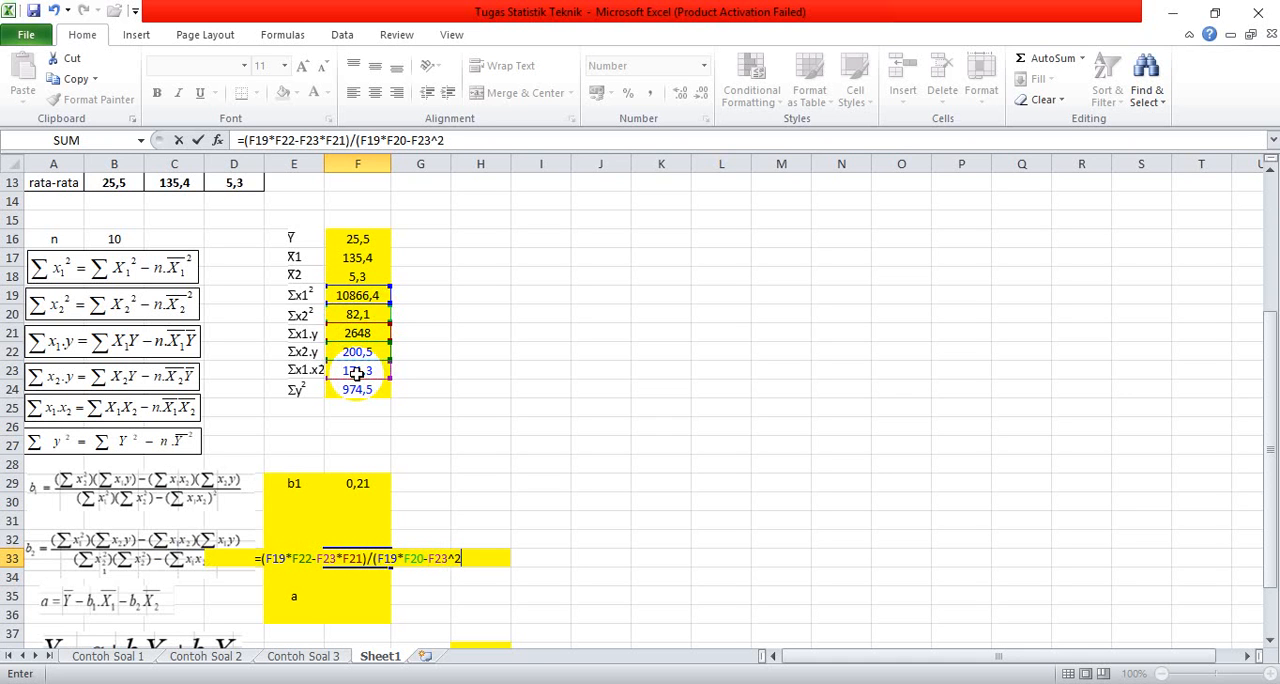
type(")")
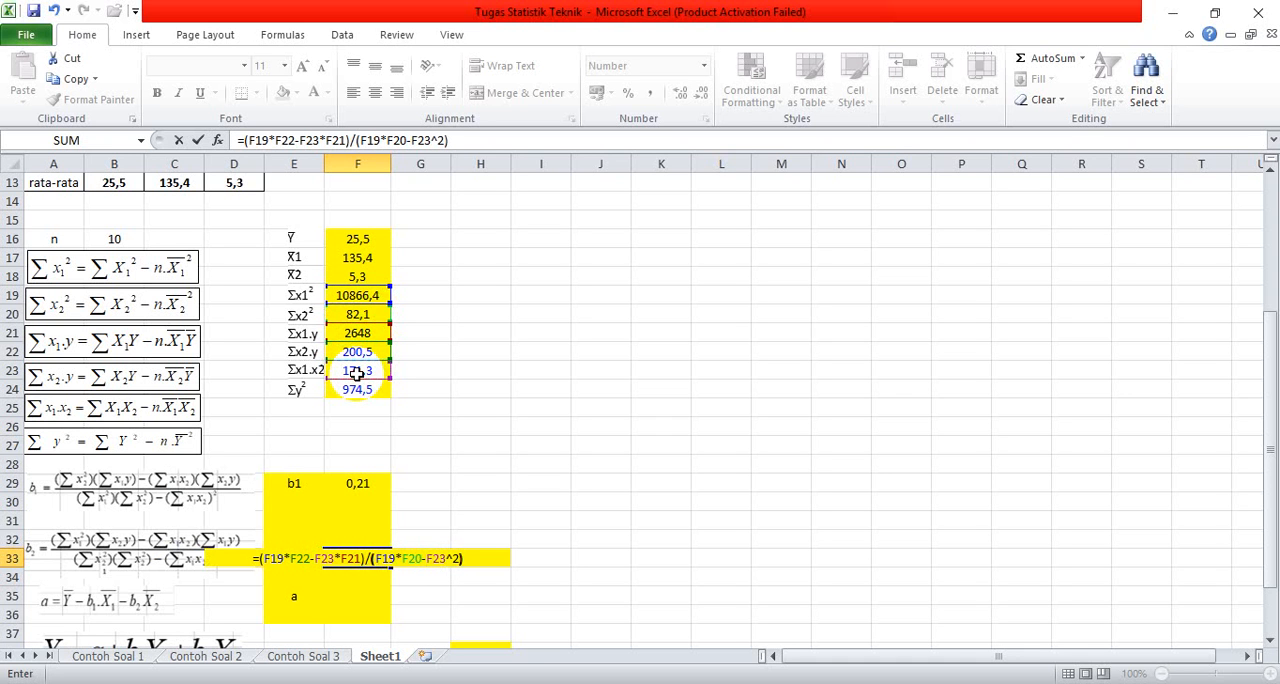
key("Return")
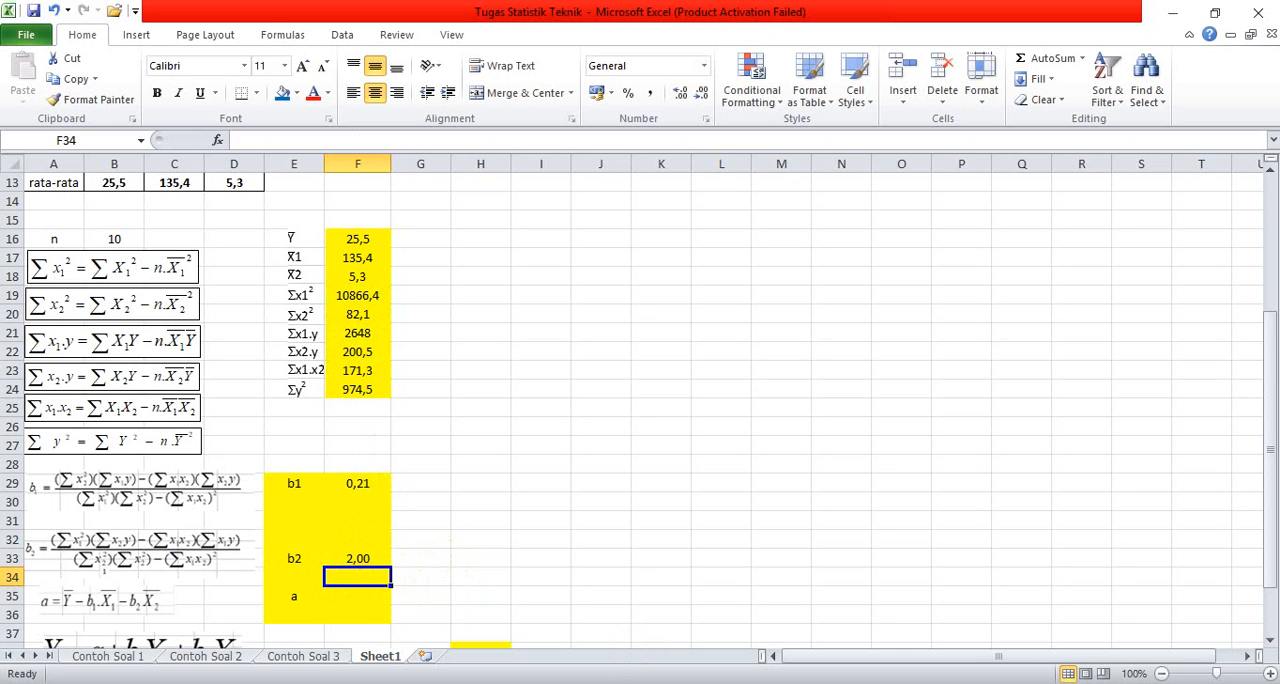
Step: Start the formula for the constant a in cell F35 with the Y mean minus b1 times the X1 mean, =F16-F29*F17
left_click(345, 577)
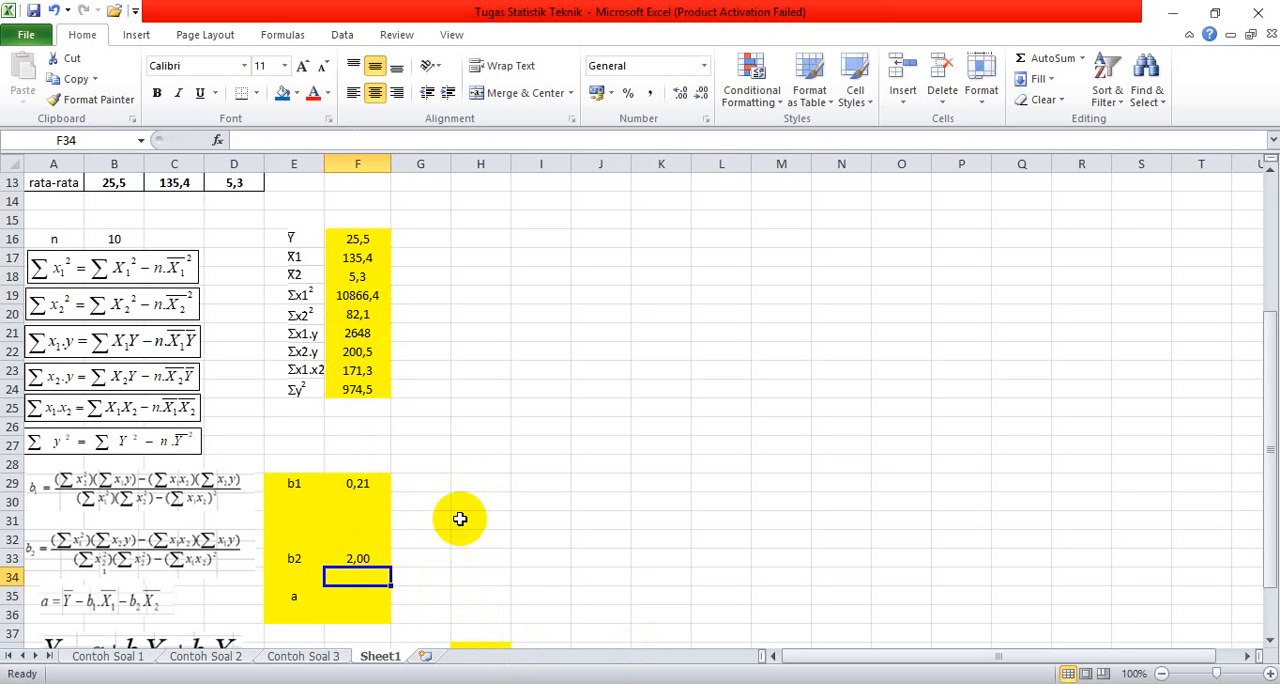
scroll(450, 520, "down", 2)
left_click(355, 485)
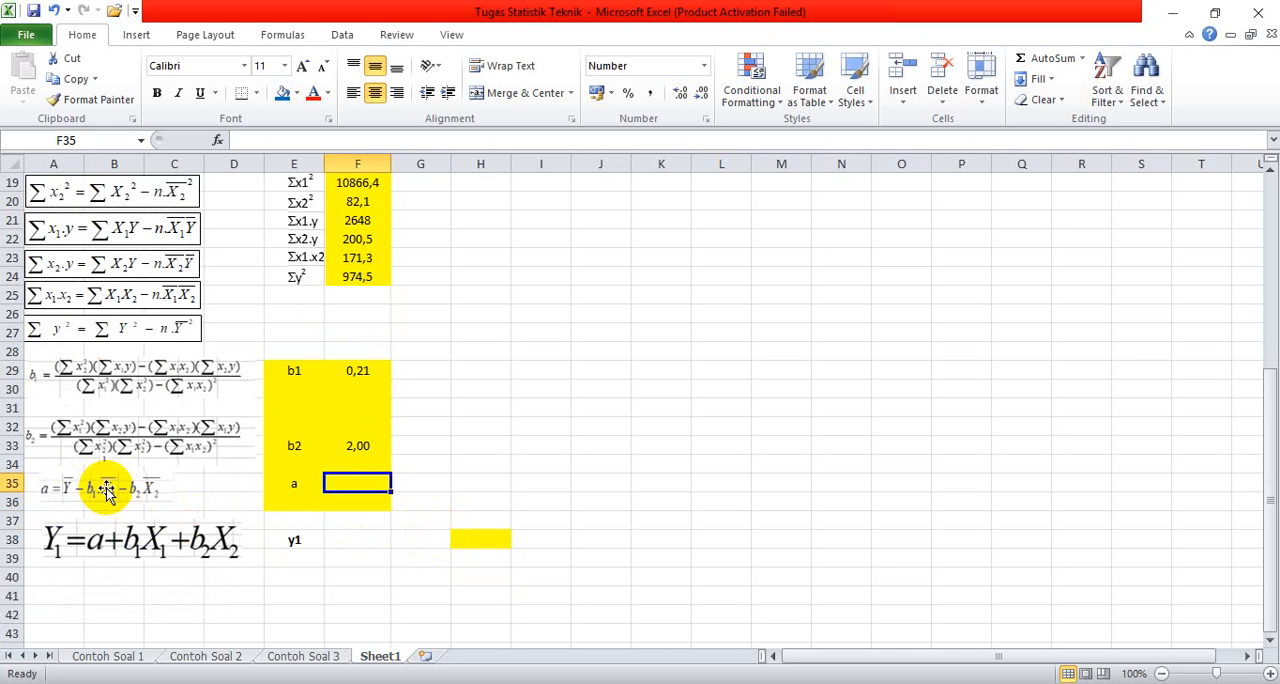
type("=")
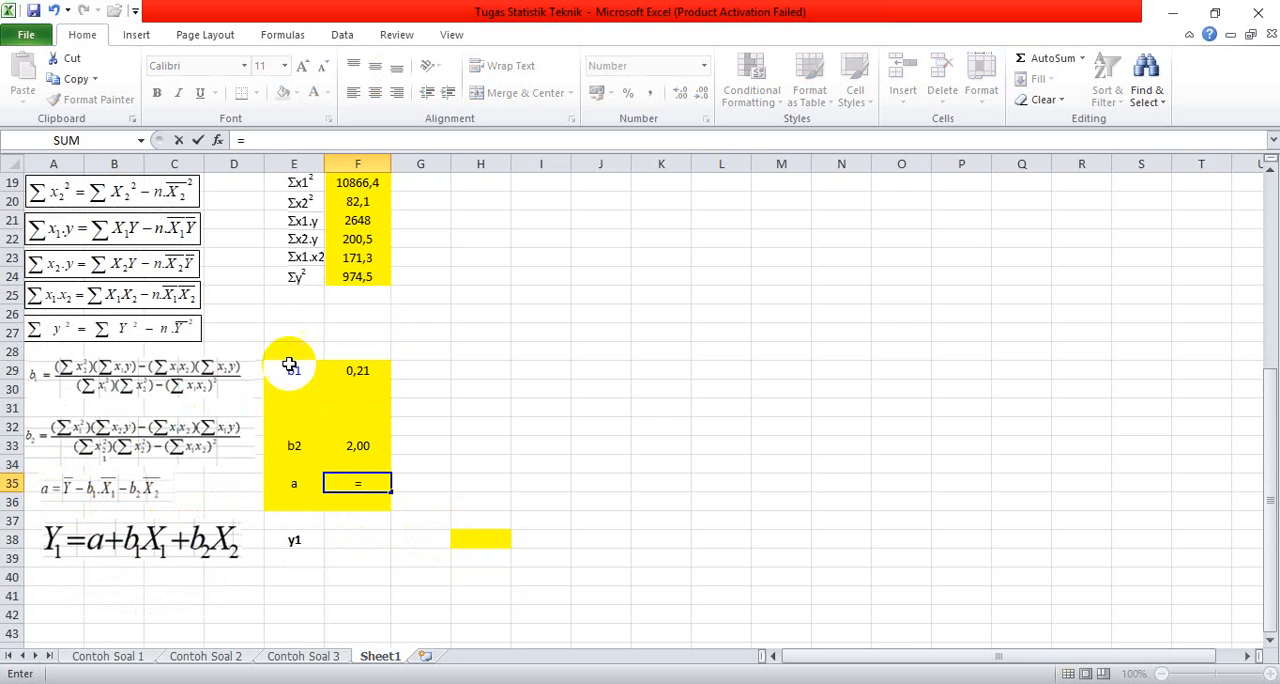
scroll(296, 360, "up", 2)
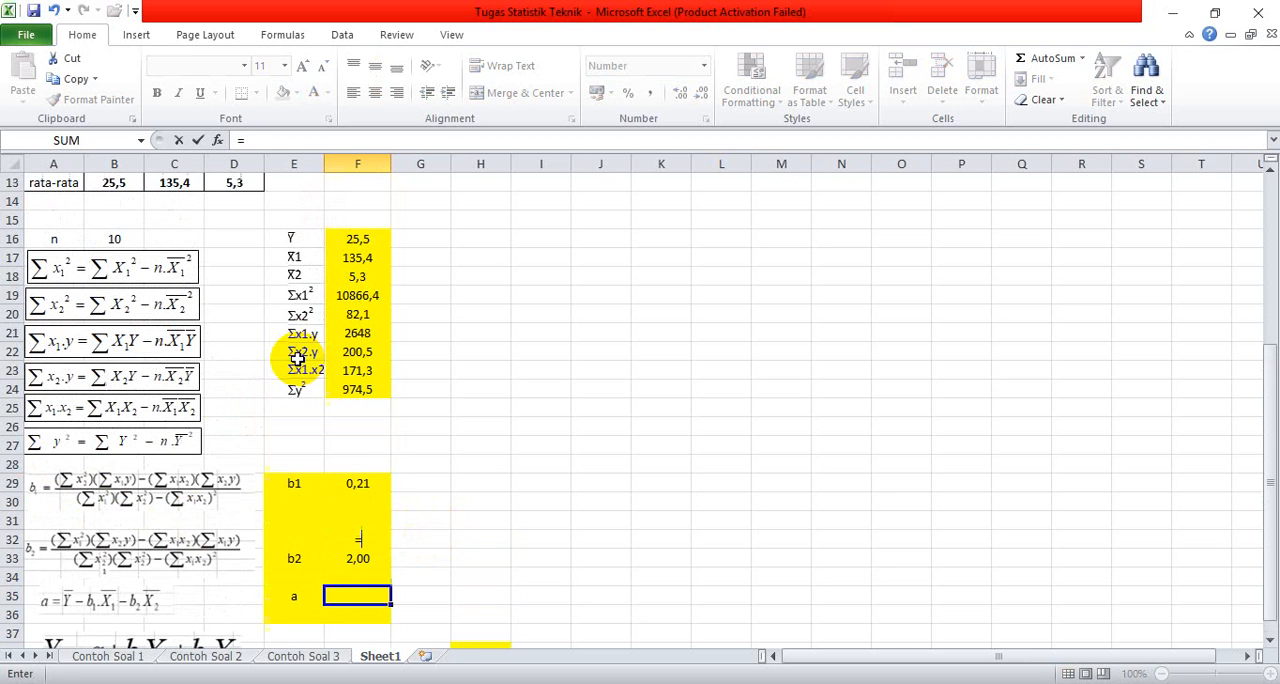
left_click(362, 238)
scroll(366, 329, "down", 1)
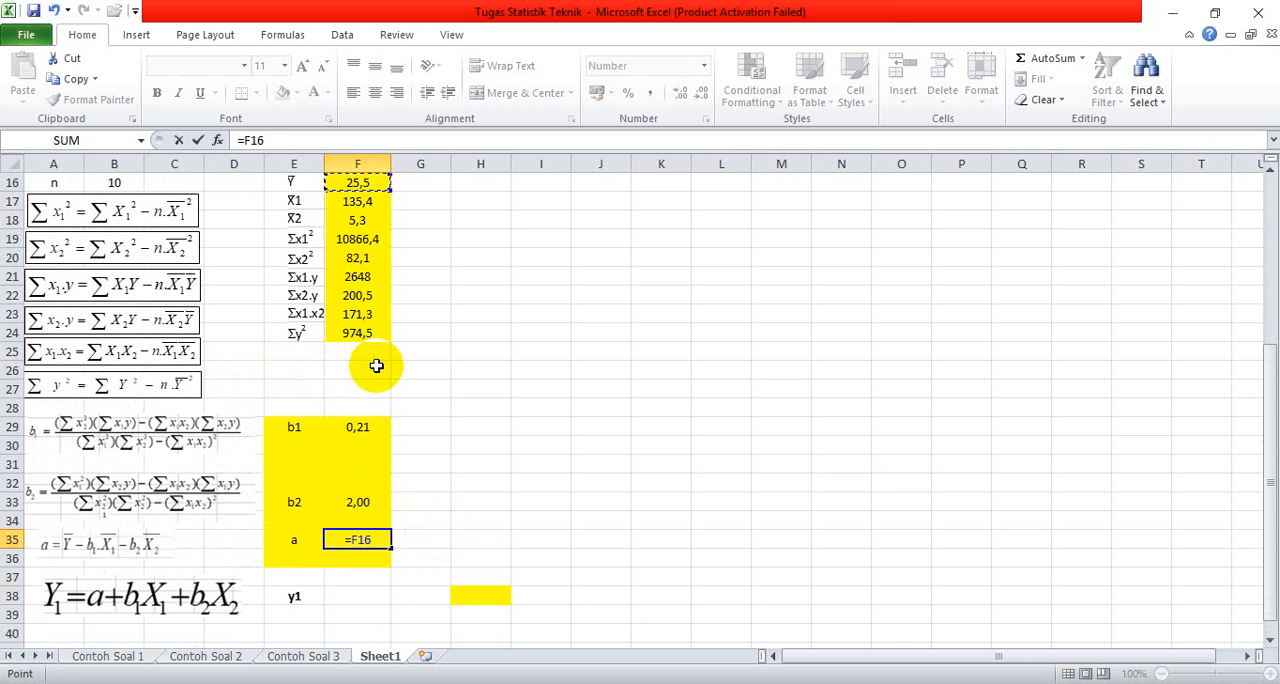
type("-")
left_click(358, 427)
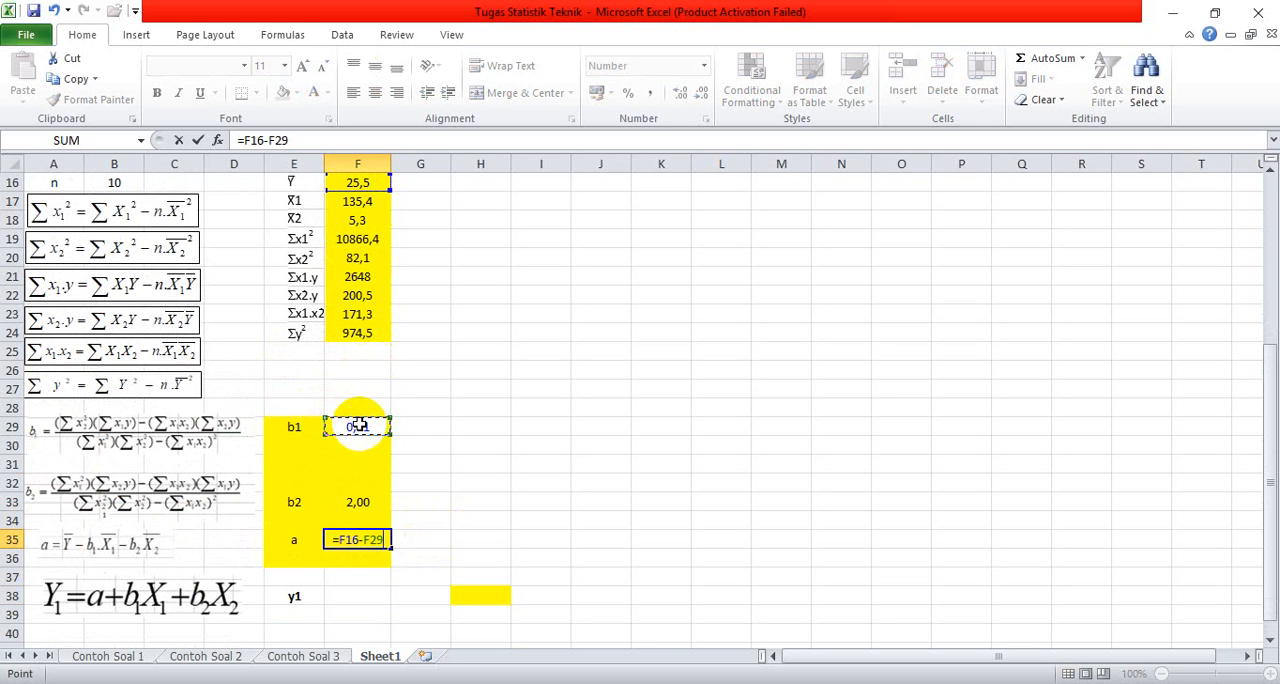
type("*")
left_click(352, 201)
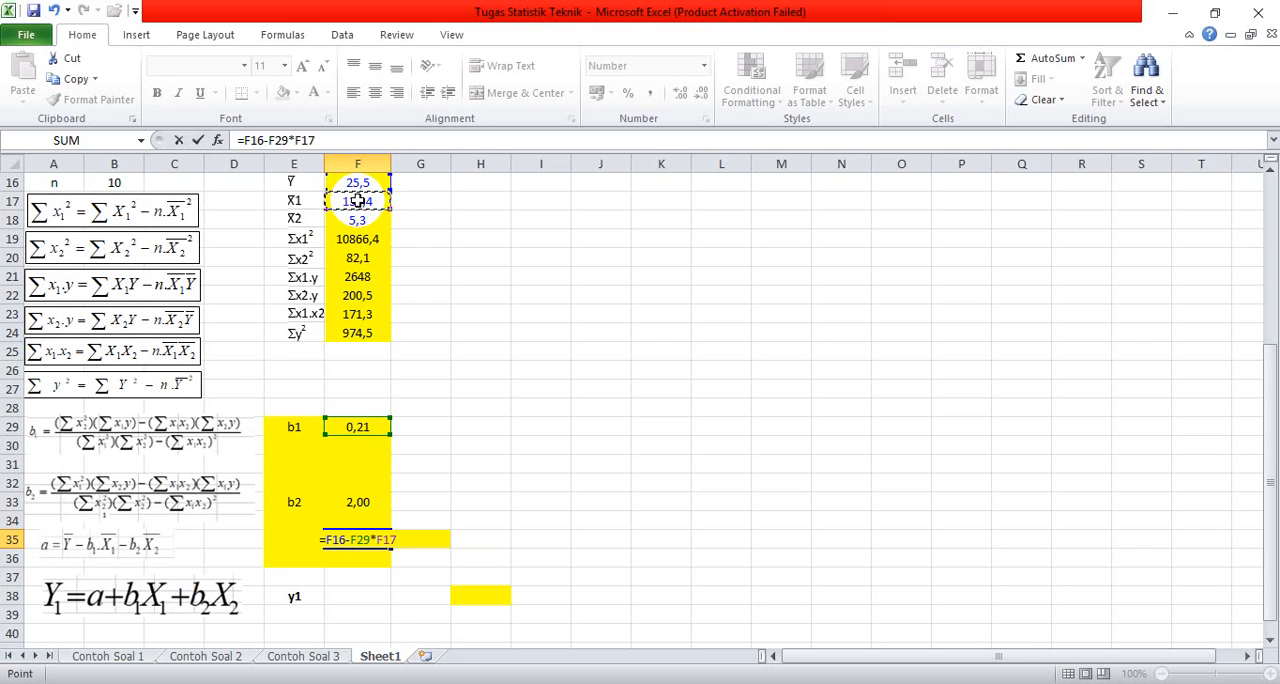
Step: Finish the constant a formula in cell F35 by subtracting b2 times the X2 mean, -F33*F18
type("-")
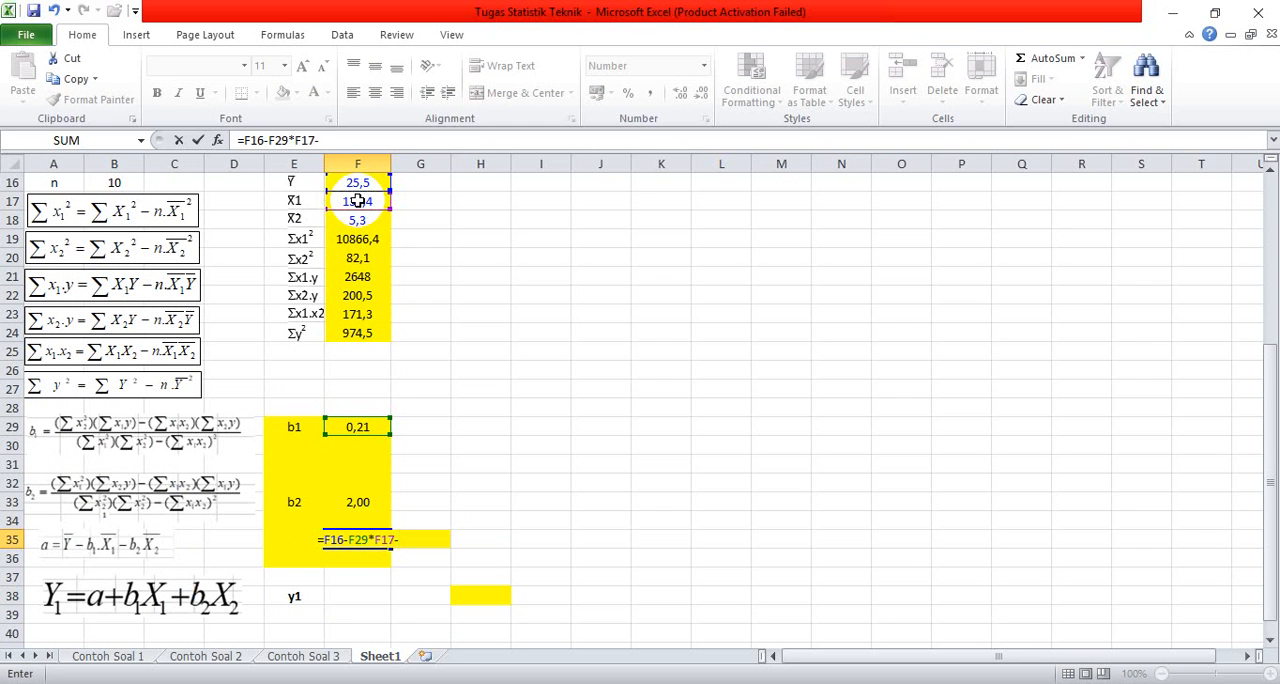
left_click(357, 502)
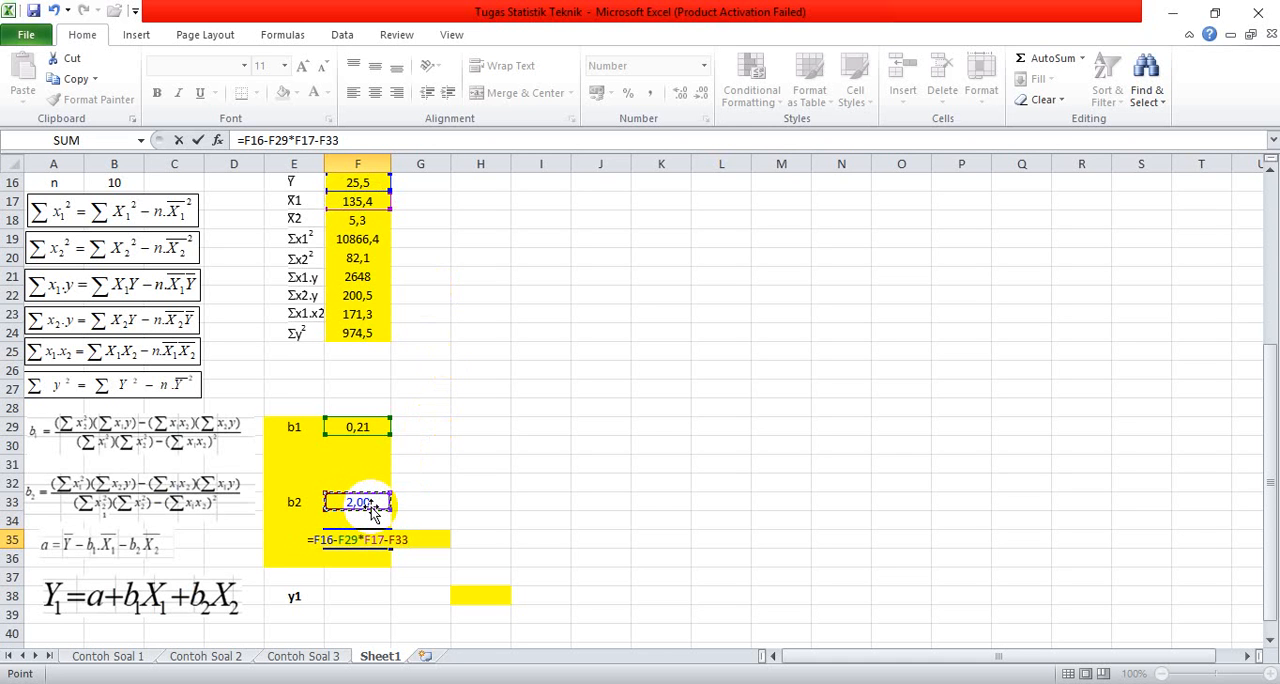
type("*")
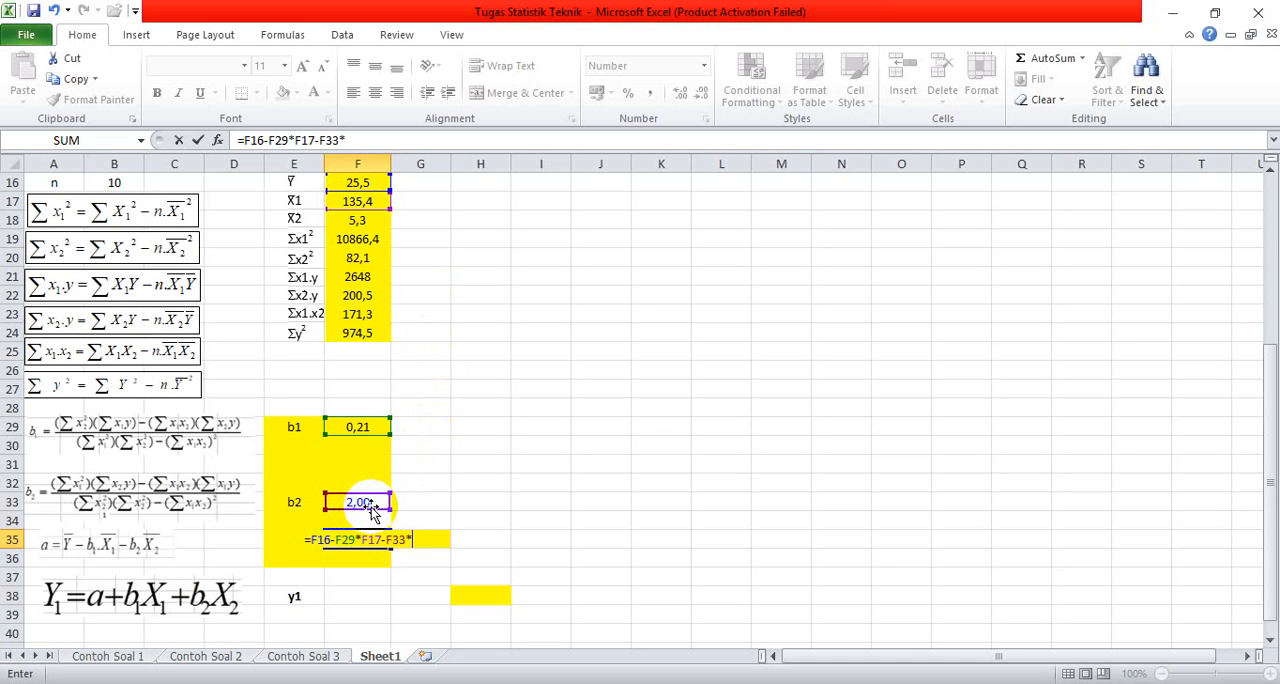
left_click(365, 220)
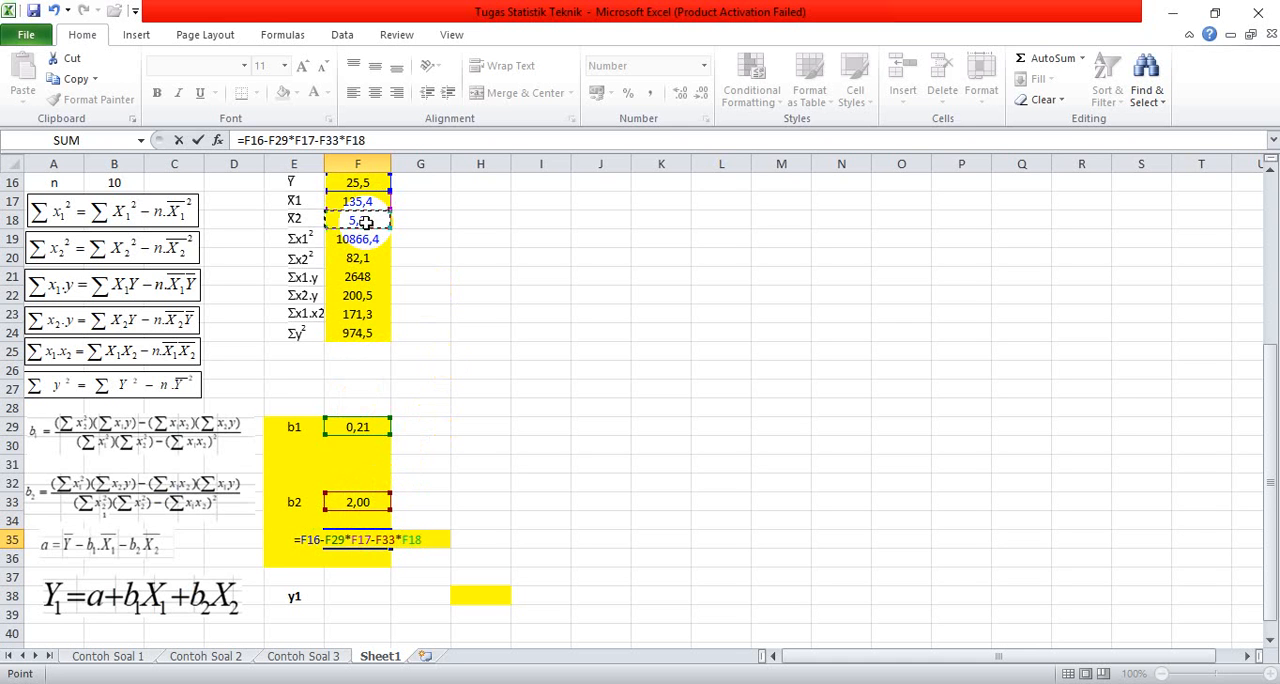
key("Return")
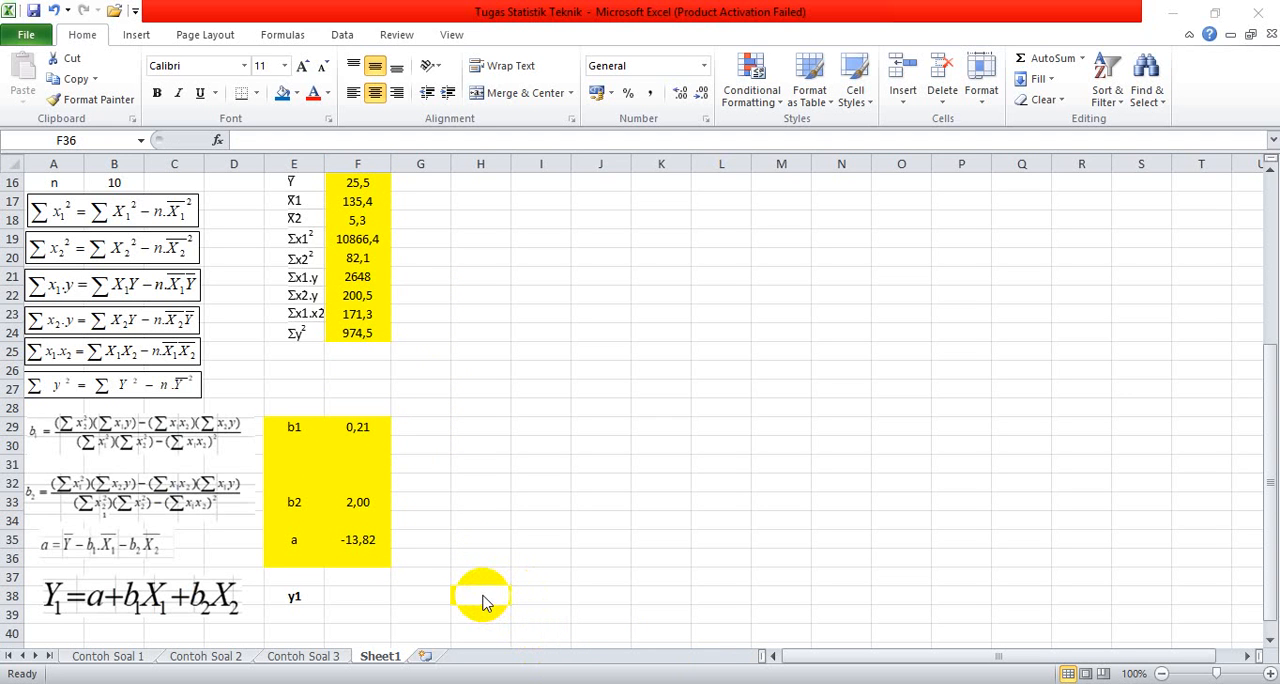
Step: Start the y1 formula in cell H38 with the constant a plus b1 times the X1 total, =F35+F29*C12
left_click(483, 595)
left_click(483, 595)
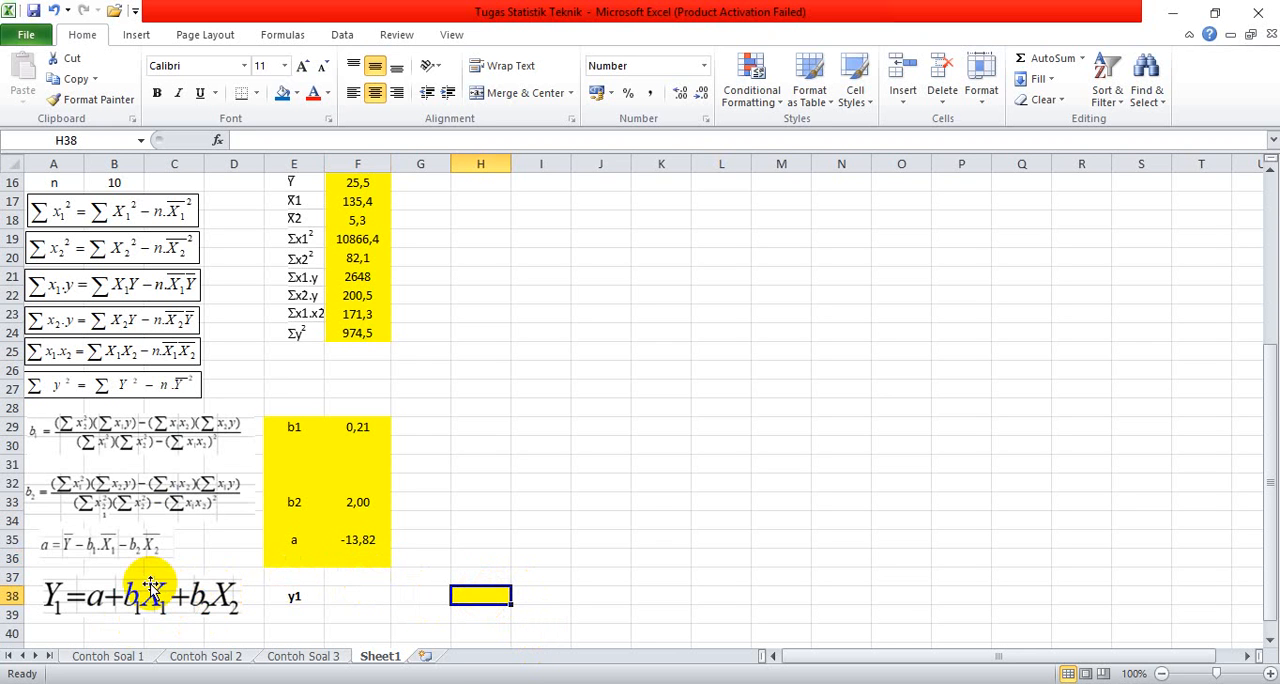
type("=")
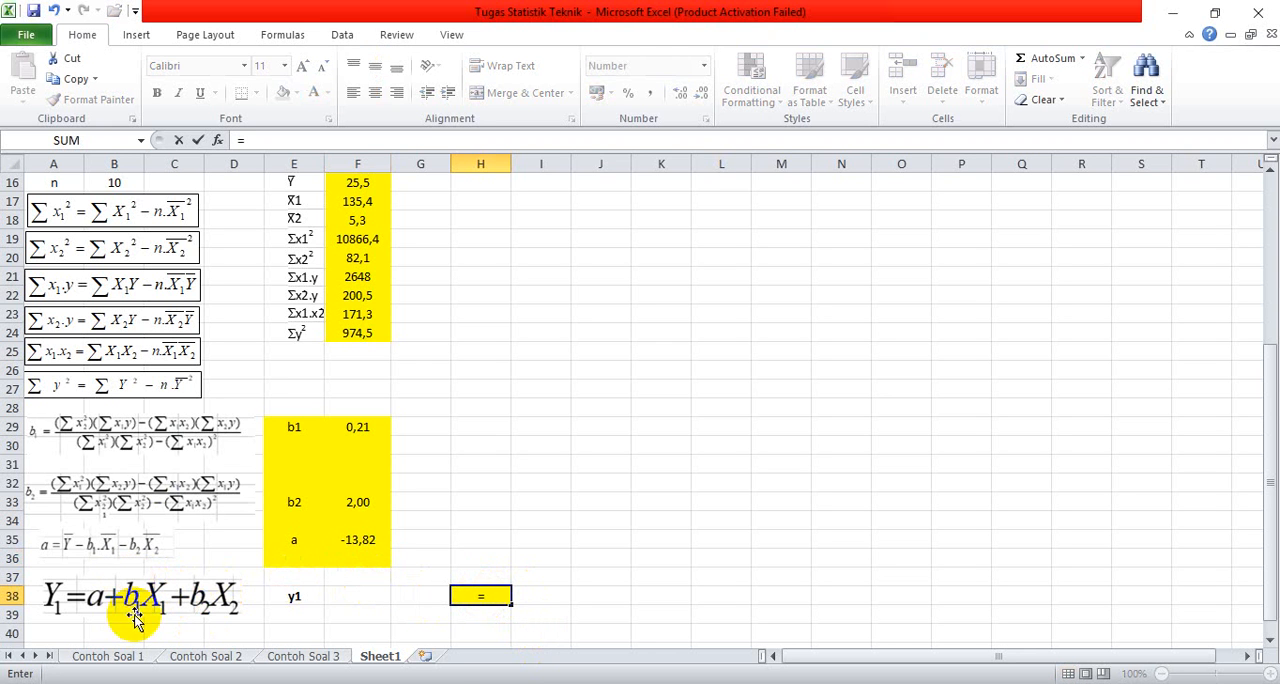
left_click(351, 540)
type("+")
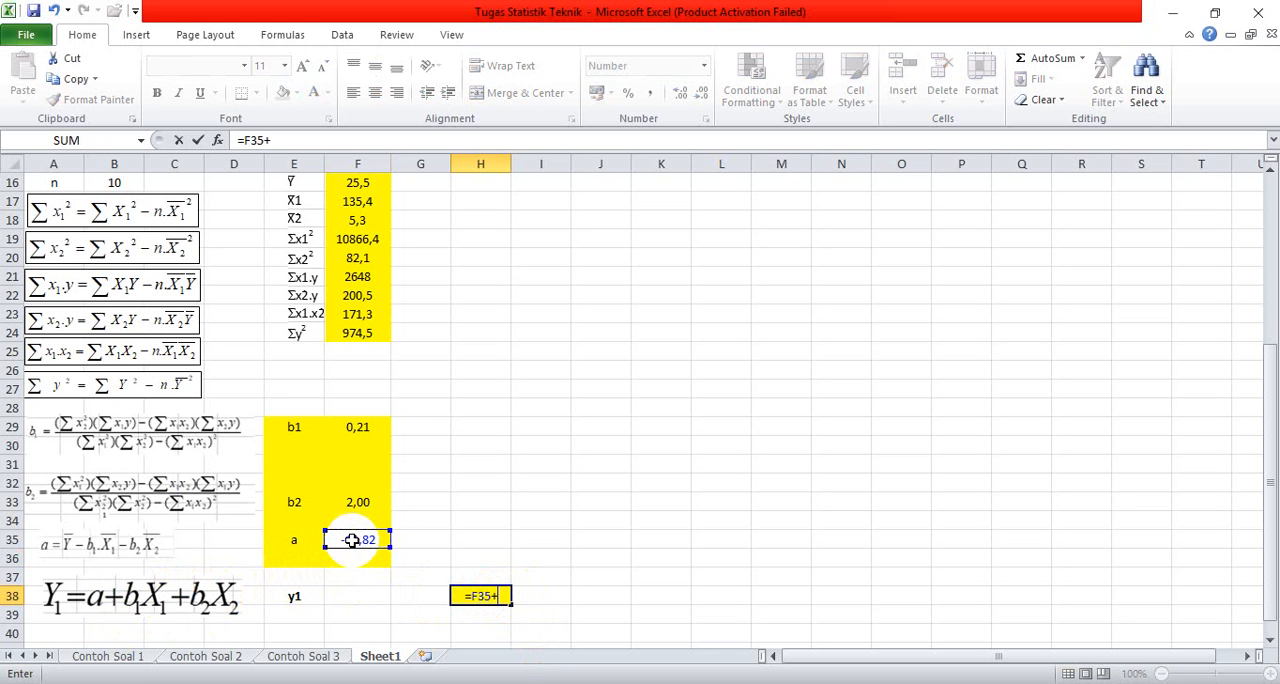
left_click(371, 427)
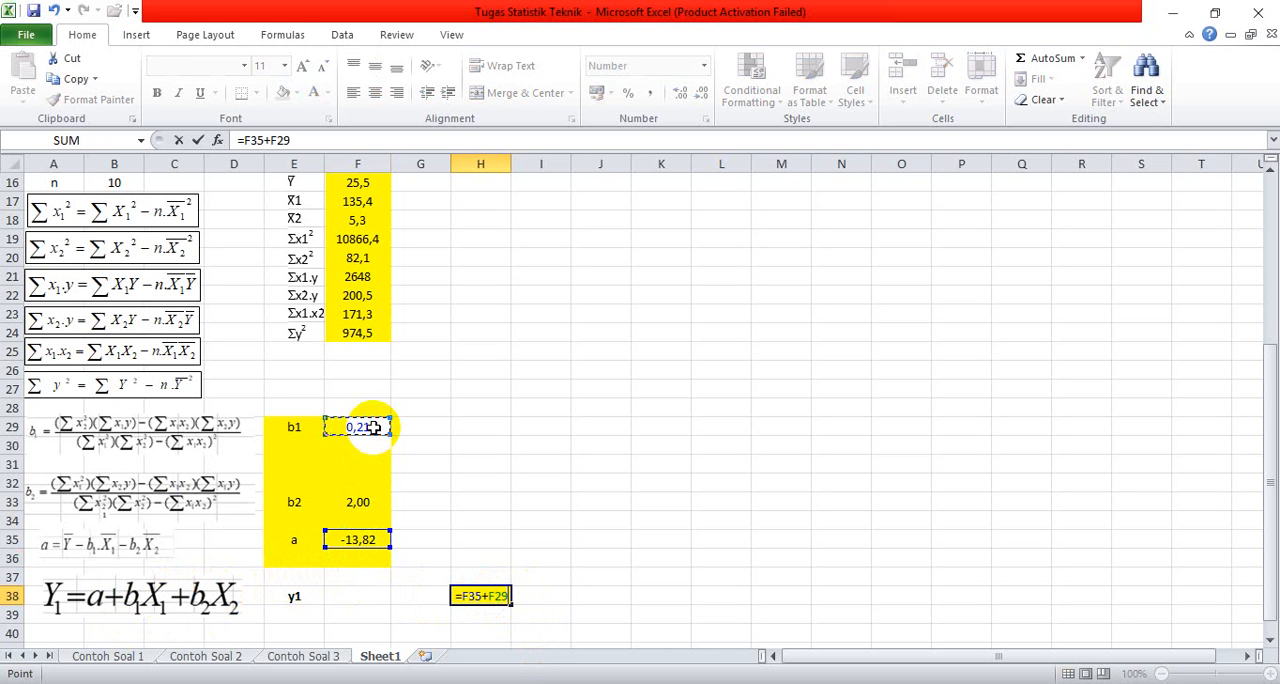
type("*")
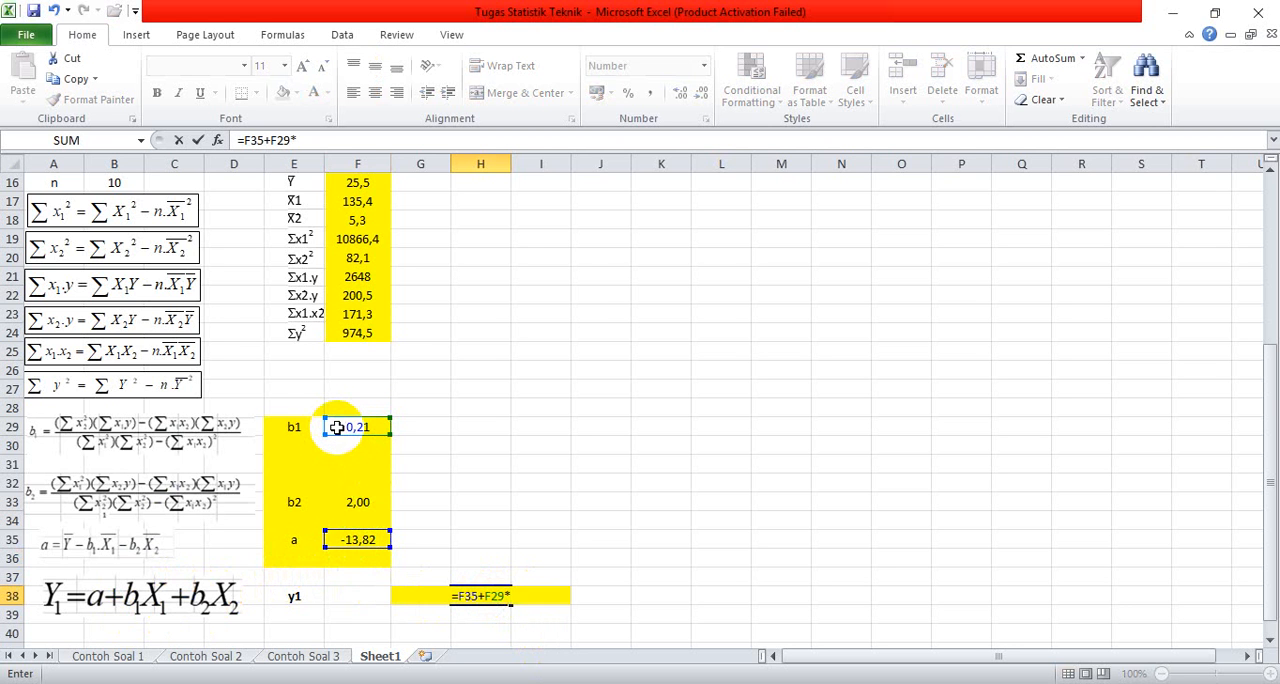
scroll(345, 427, "up", 2)
scroll(328, 318, "up", 3)
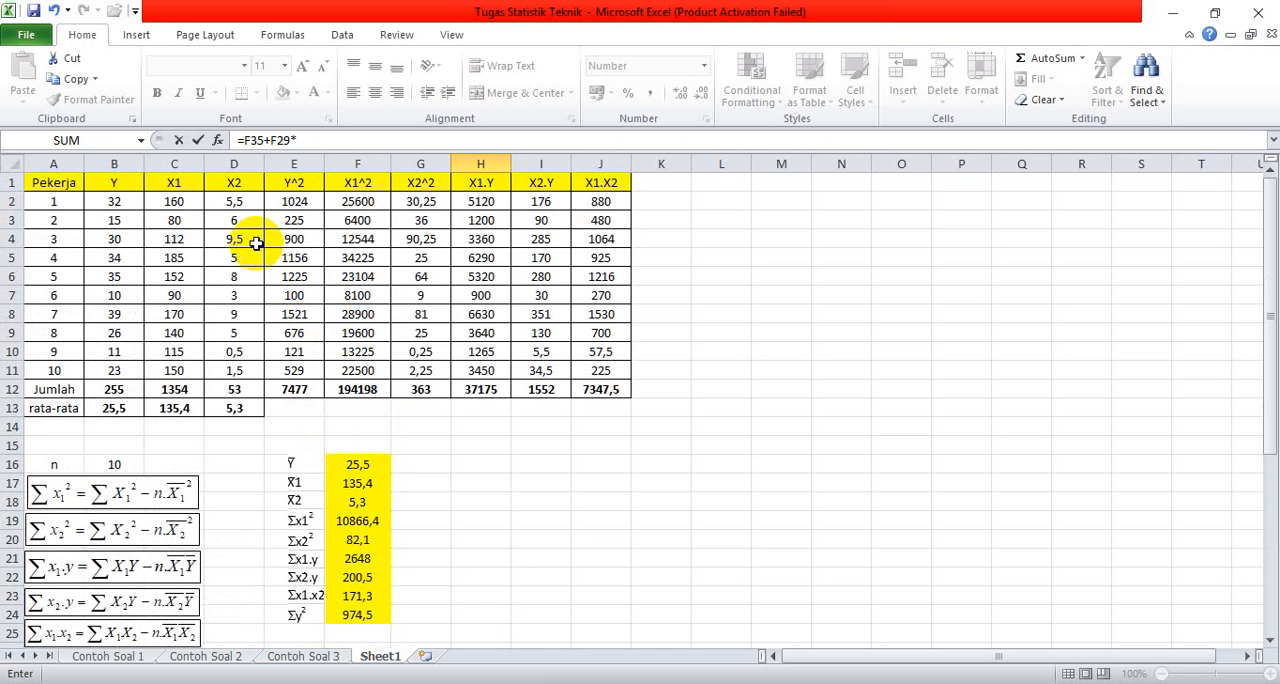
left_click(185, 389)
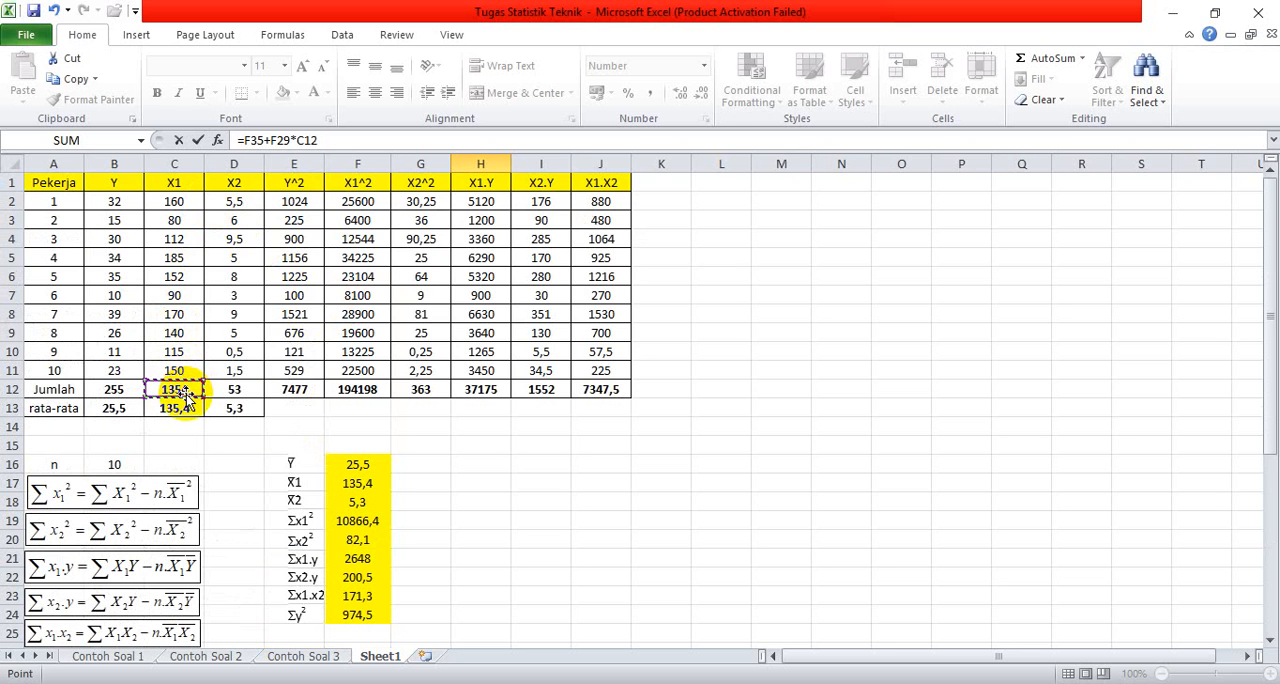
Step: Finish the y1 formula in cell H38 by adding b2 times the X2 total, +F33*D12
scroll(368, 449, "down", 6)
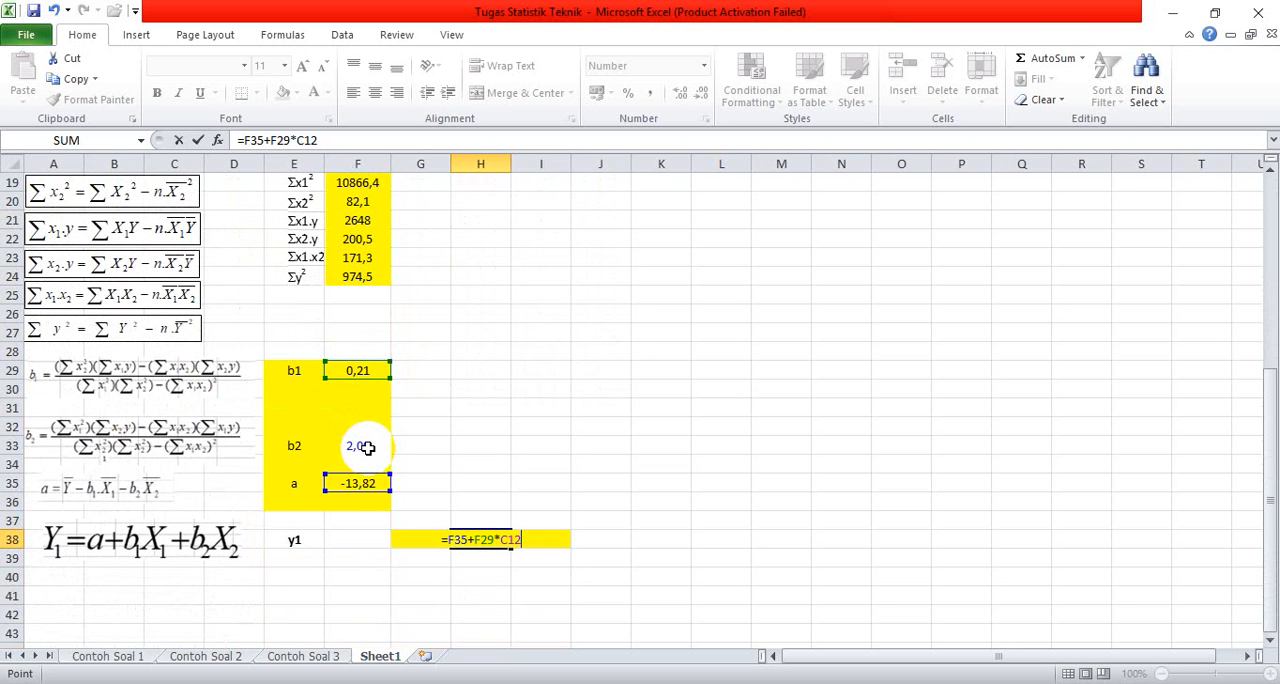
type("+")
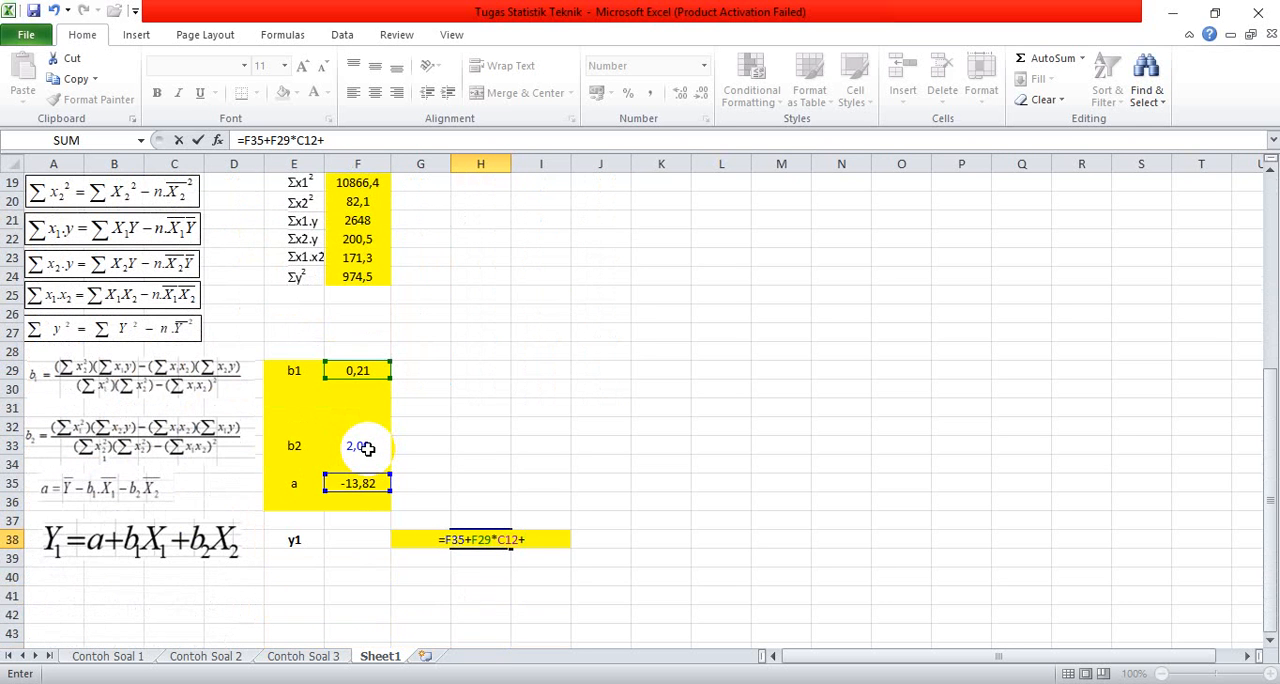
left_click(368, 449)
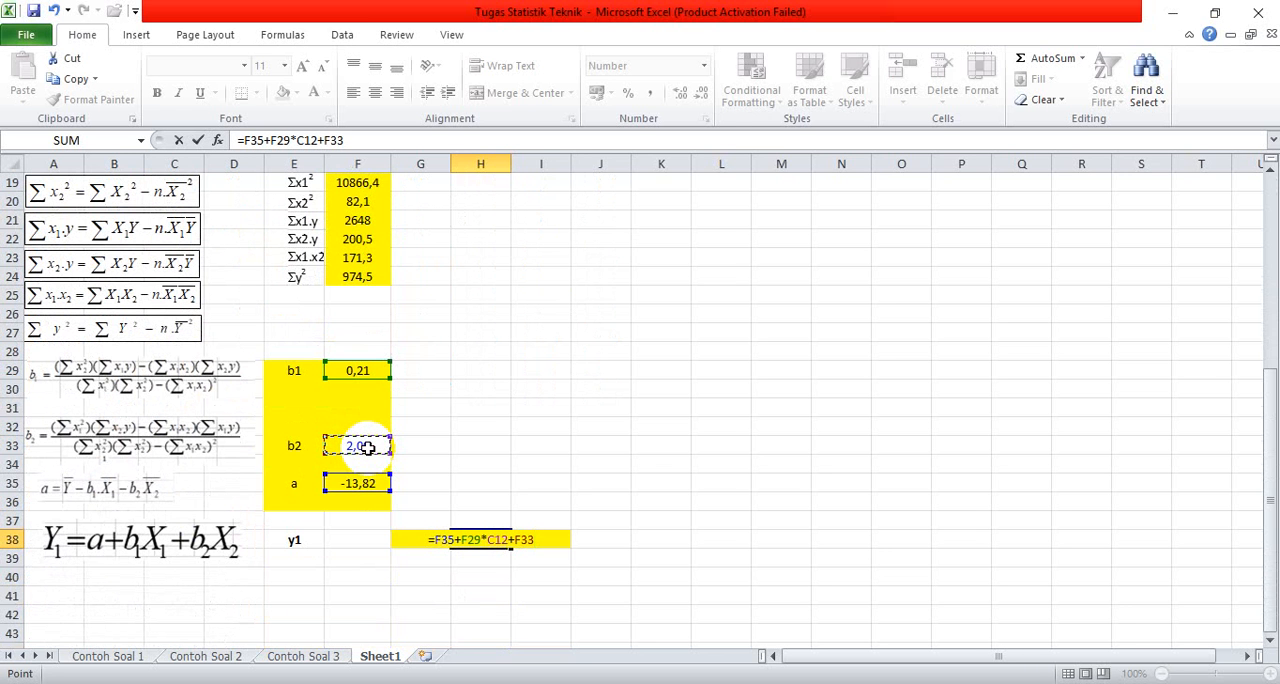
type("*")
scroll(354, 424, "up", 6)
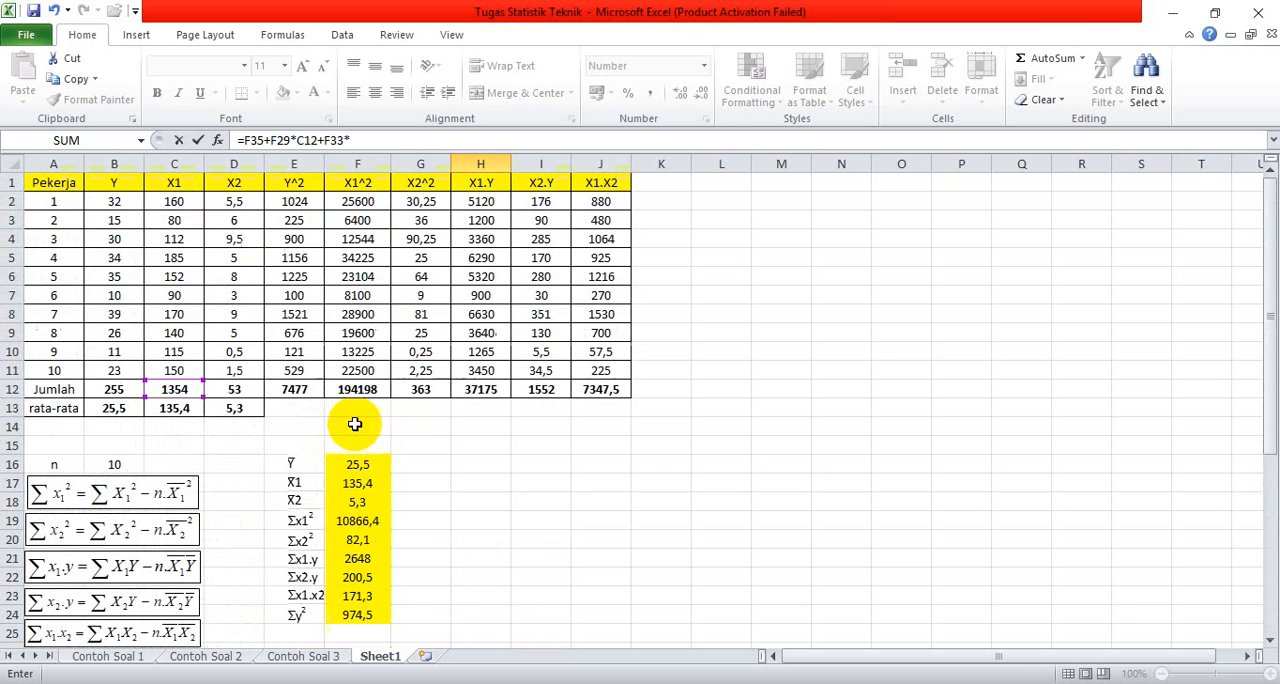
left_click(247, 389)
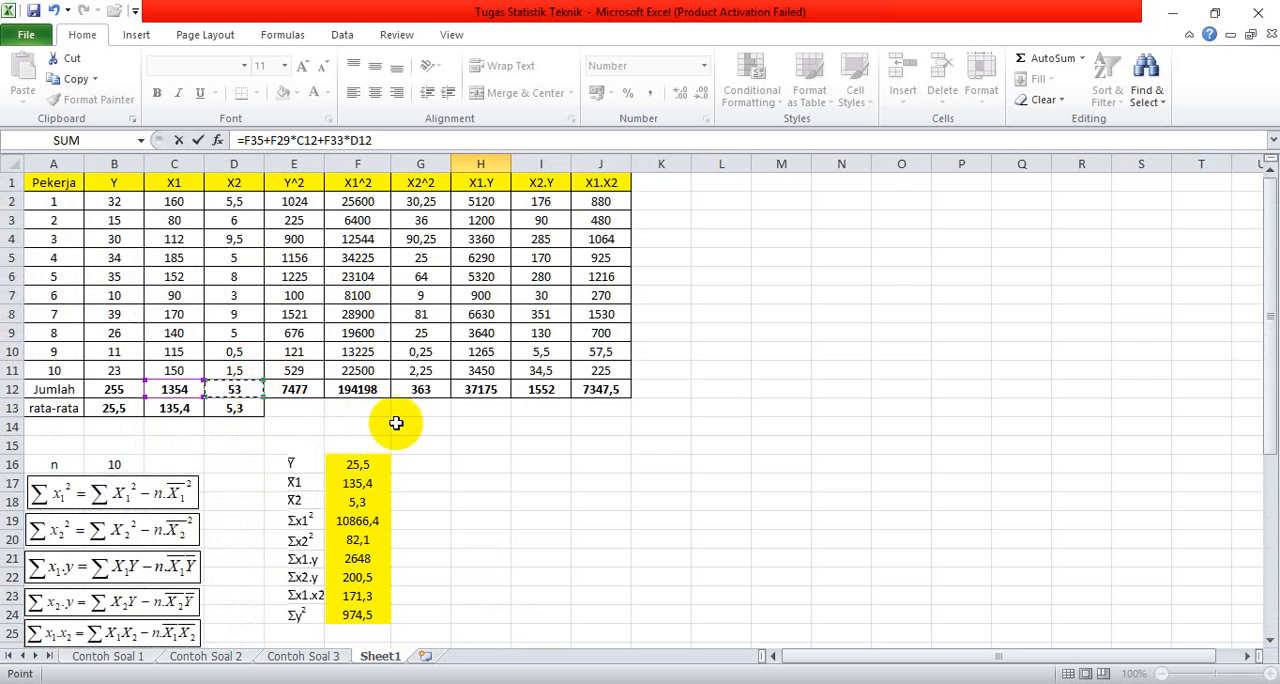
scroll(400, 423, "down", 5)
scroll(398, 427, "down", 1)
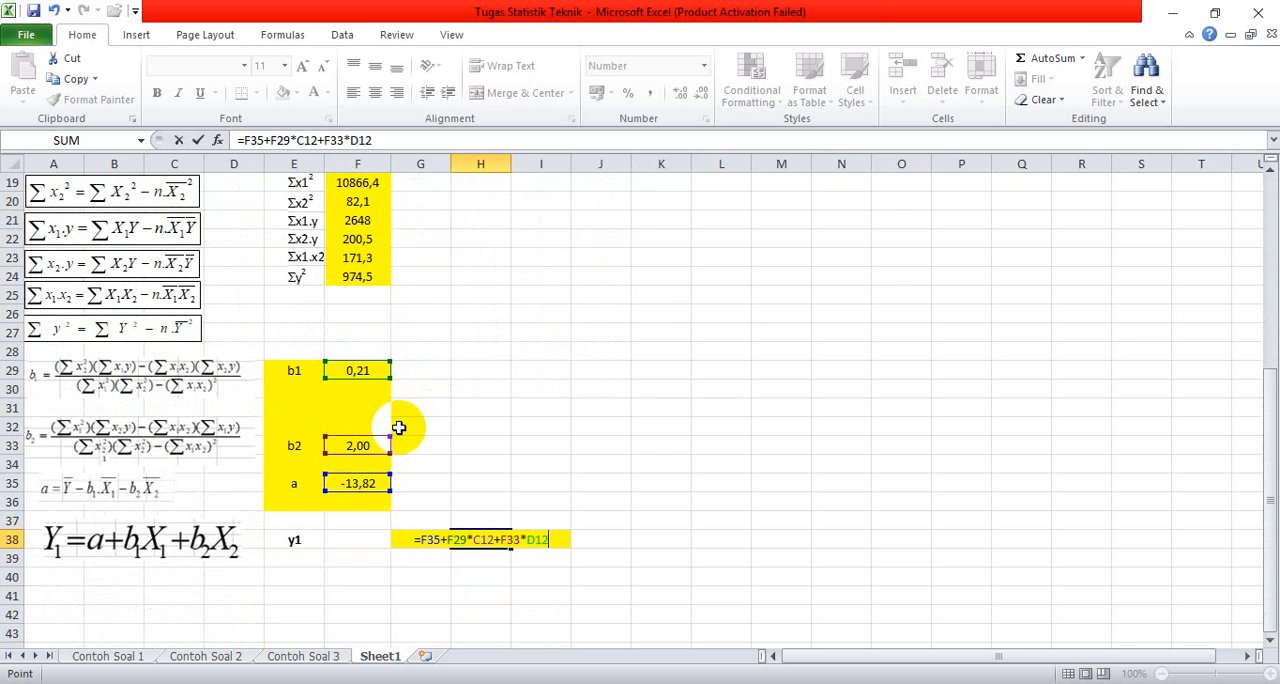
key("Return")
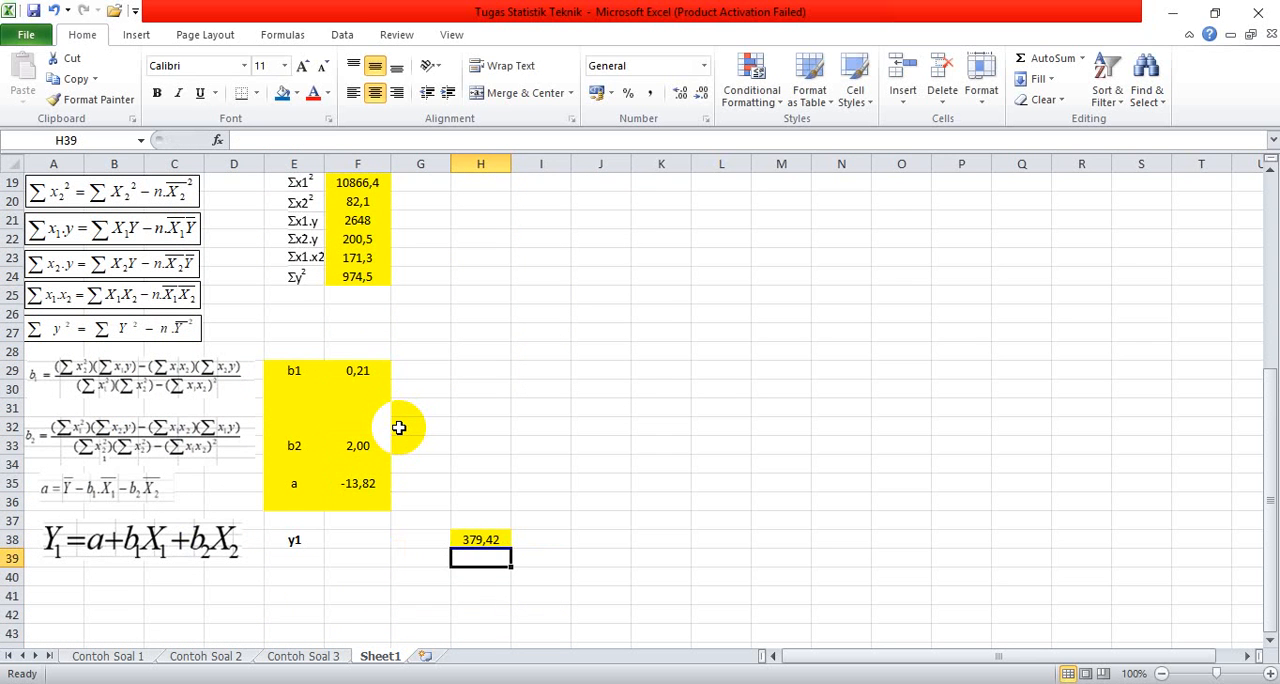
left_click(480, 538)
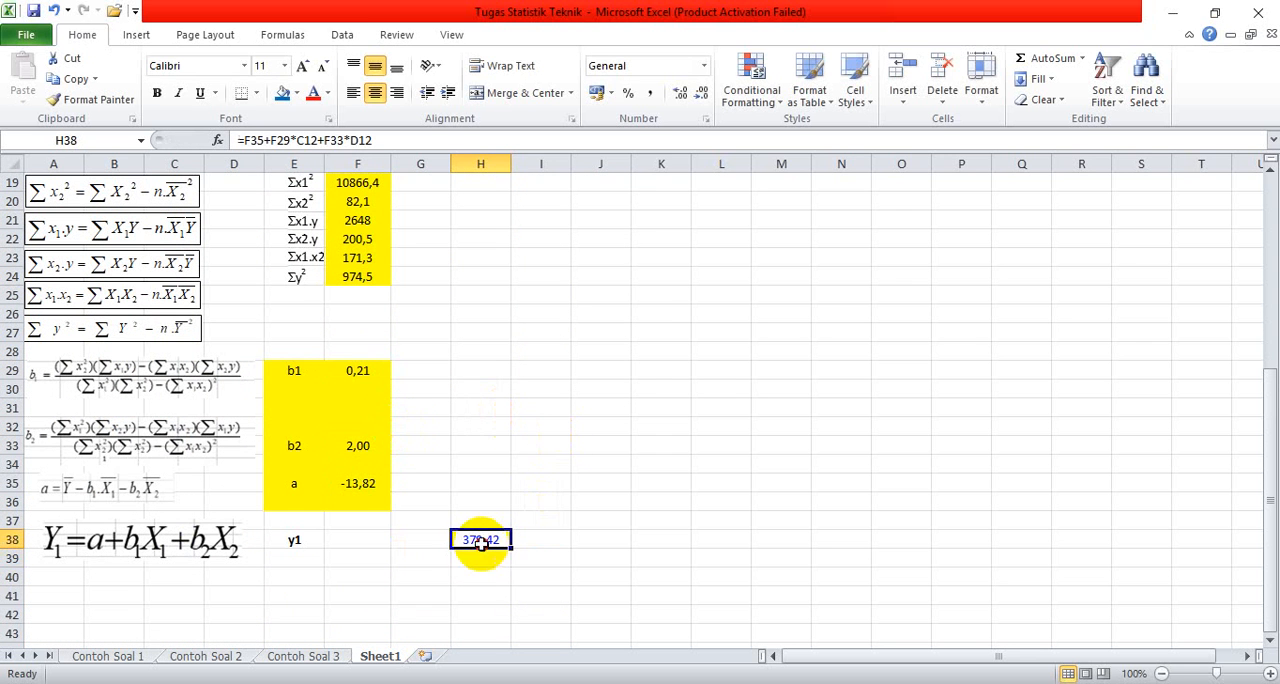
left_click(426, 574)
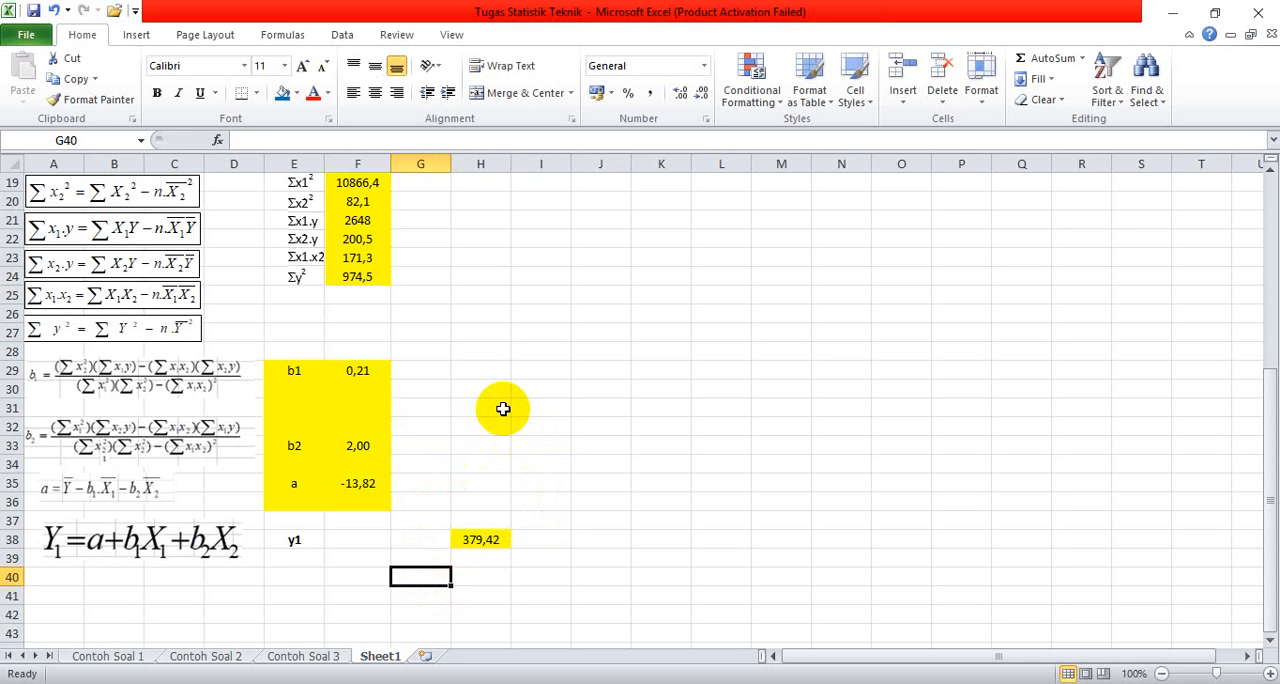
scroll(504, 407, "up", 4)
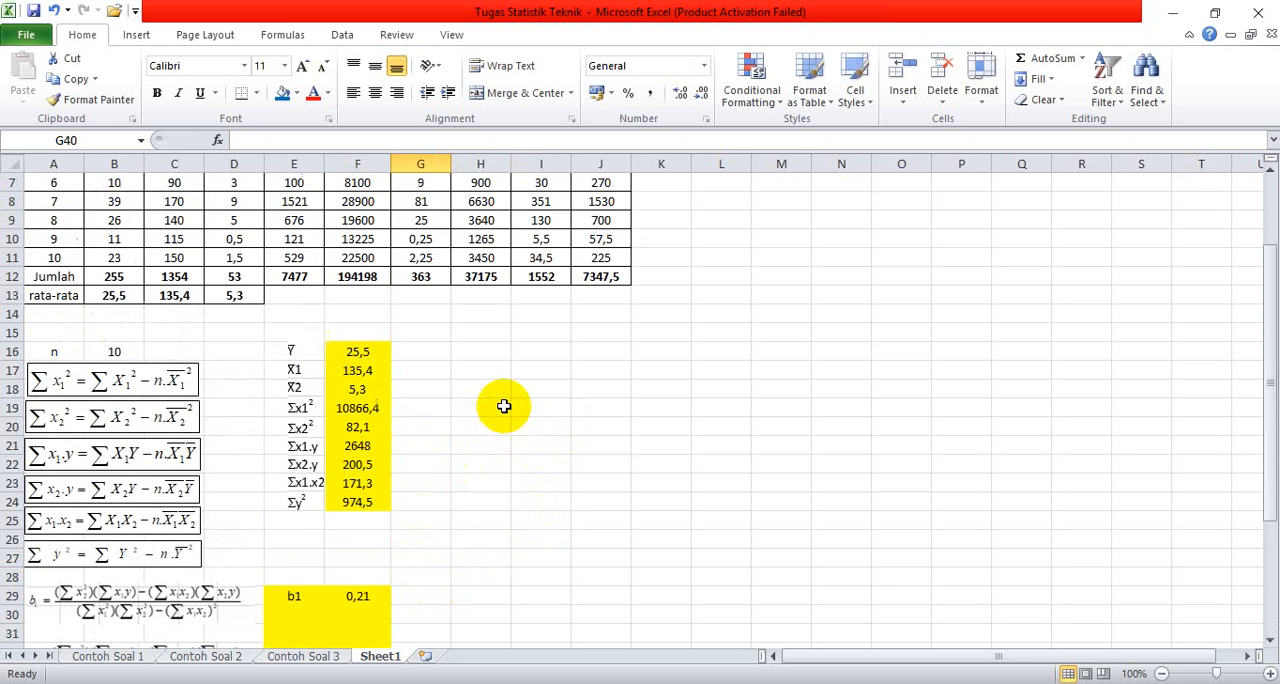
scroll(504, 406, "down", 1)
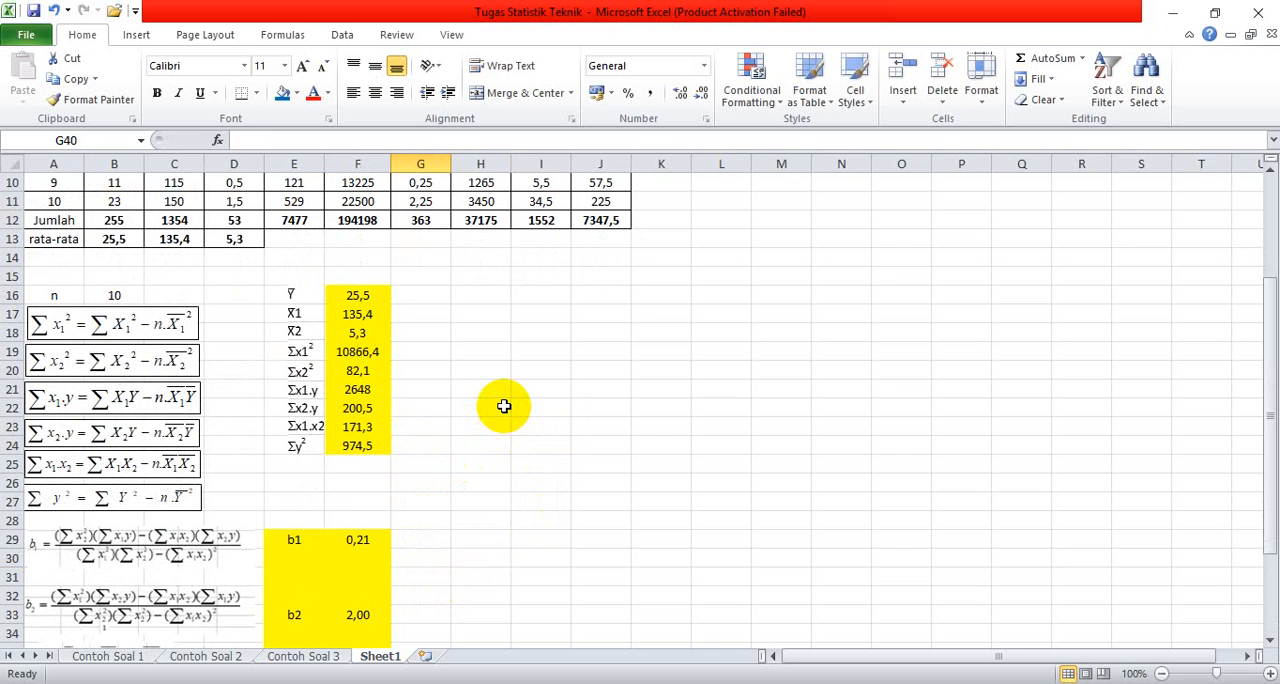